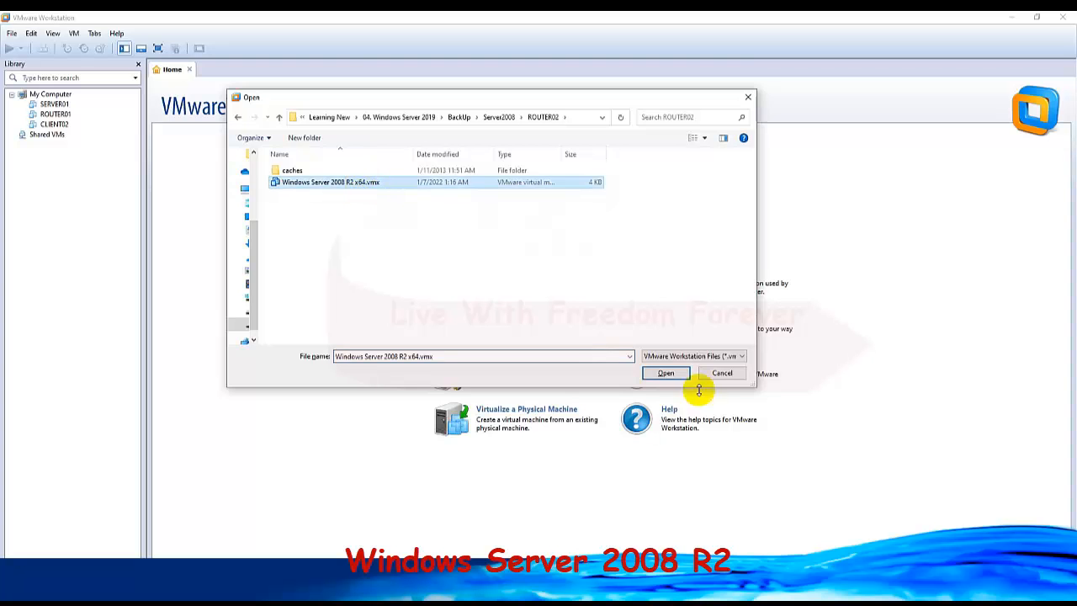
Open the ROUTER02 virtual machine from its file Windows Server 2008 R2 x64.vmx.
left_click(666, 373)
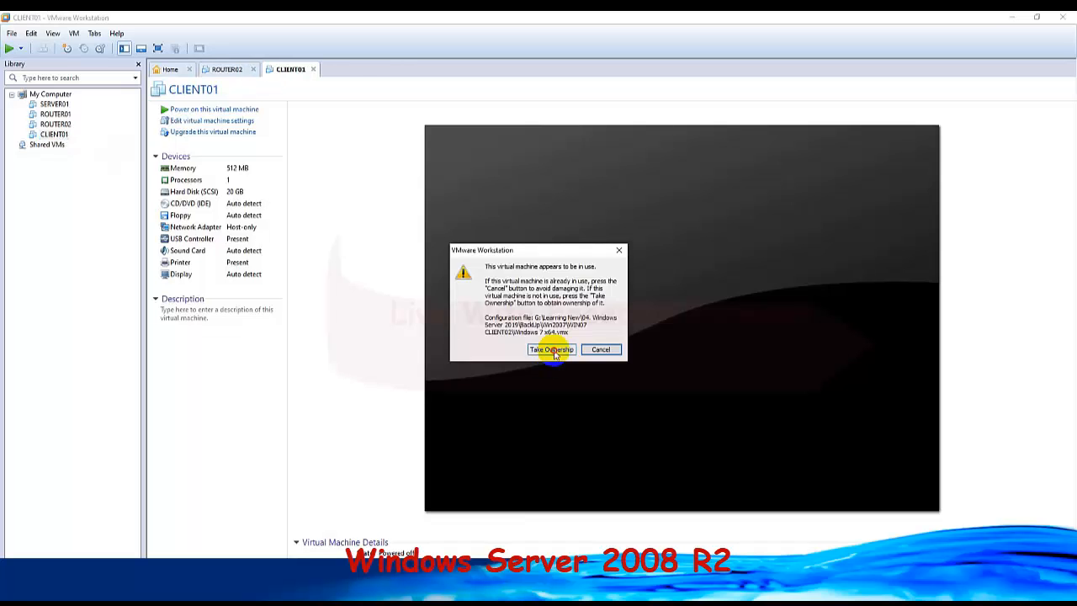
left_click(550, 348)
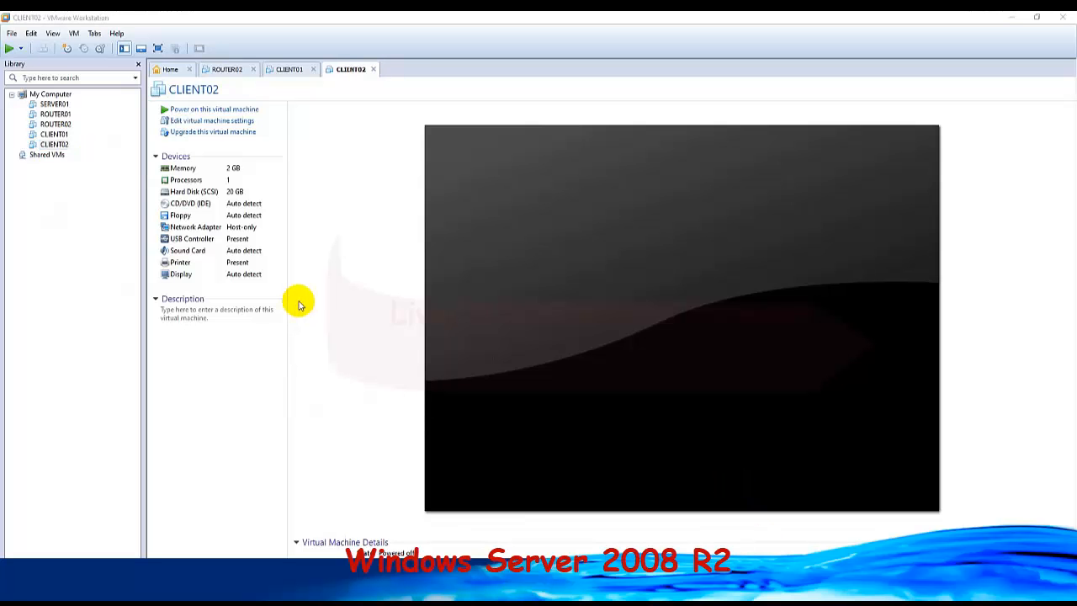
Review the SERVER01 and router machines, and reorder the library so CLIENT01 sits directly below ROUTER01.
left_click(54, 104)
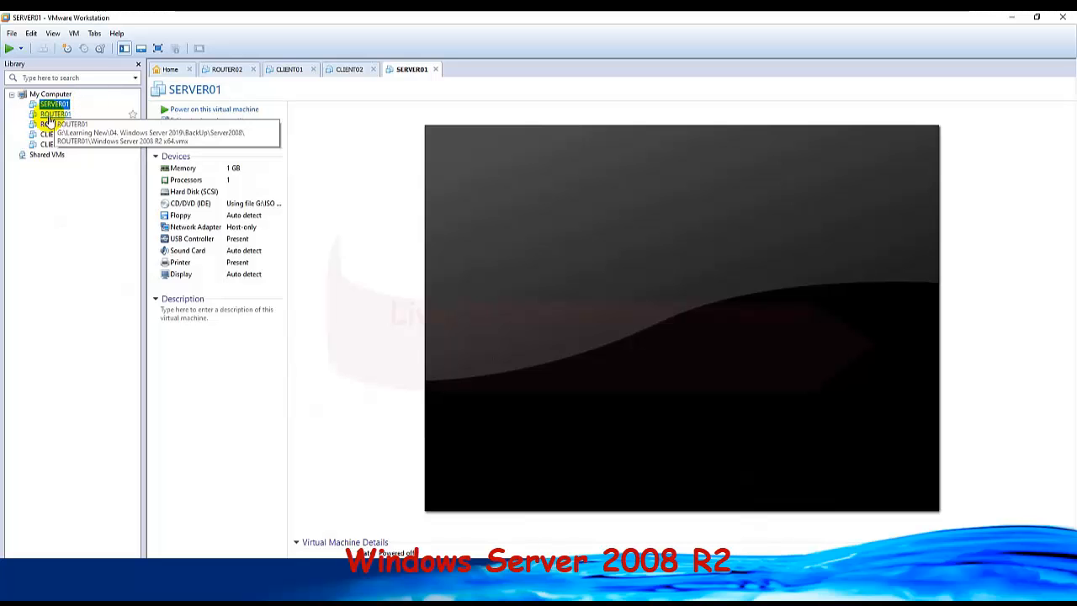
left_click(49, 114)
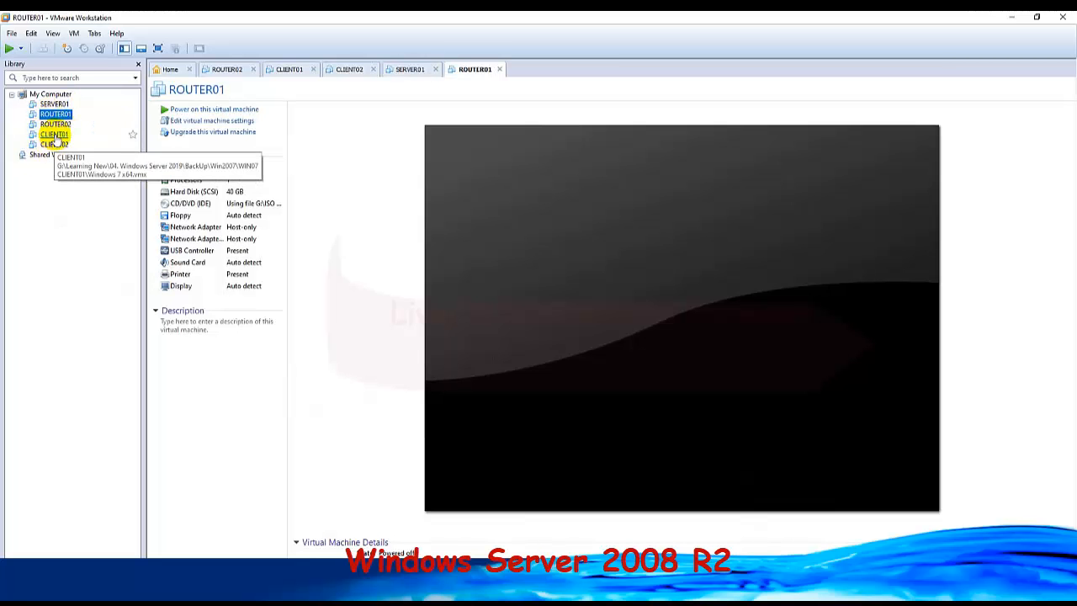
left_click_drag(51, 132, 53, 126)
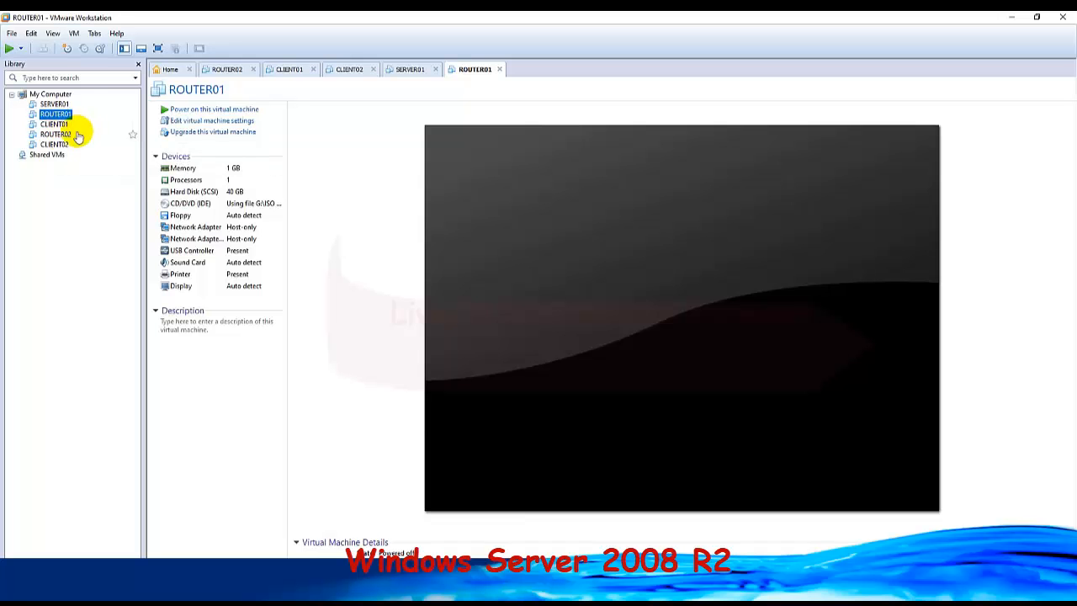
left_click(64, 137)
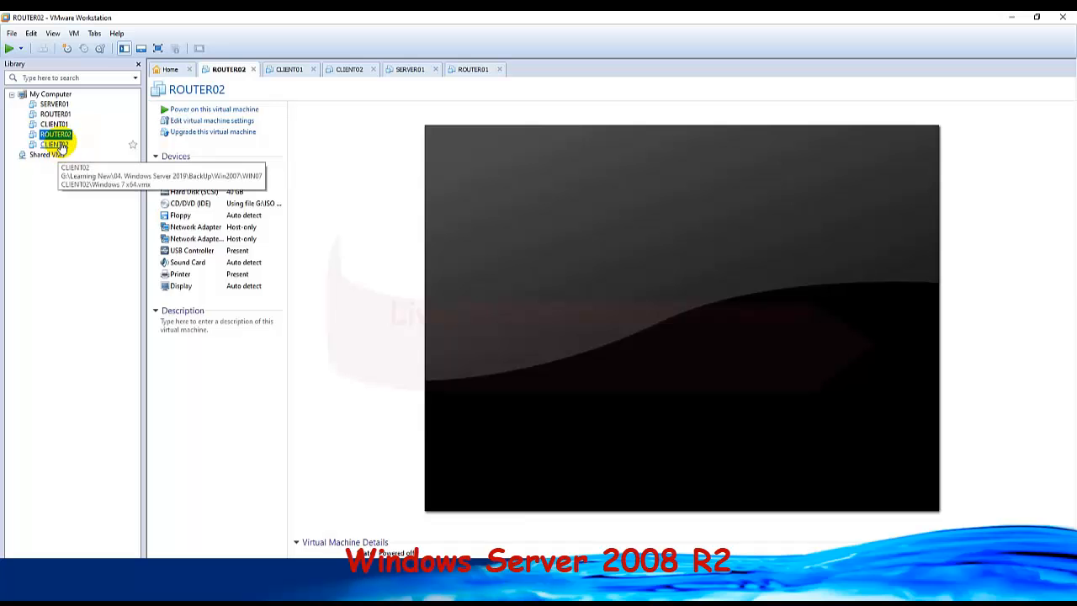
Reduce CLIENT02's memory to 512 MB, check its network adapter and general options, and save the settings.
left_click(53, 144)
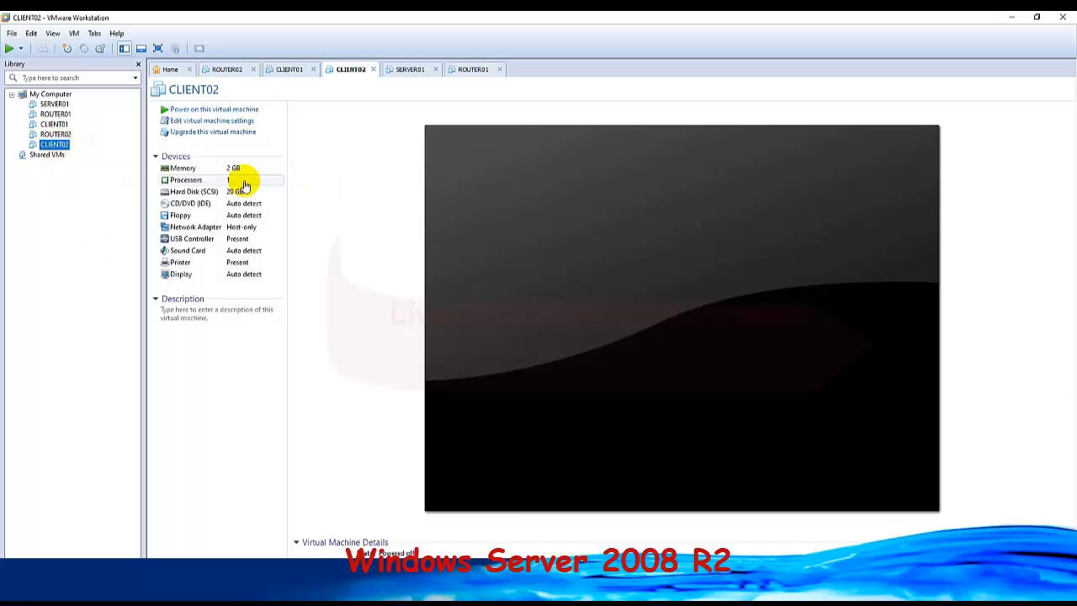
left_click(203, 174)
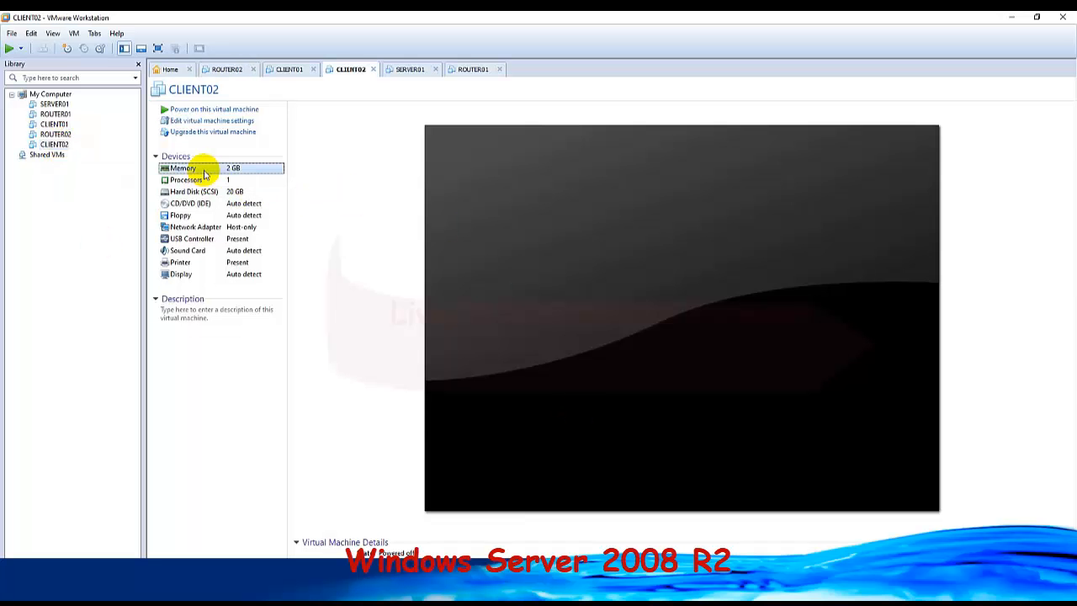
double_click(204, 175)
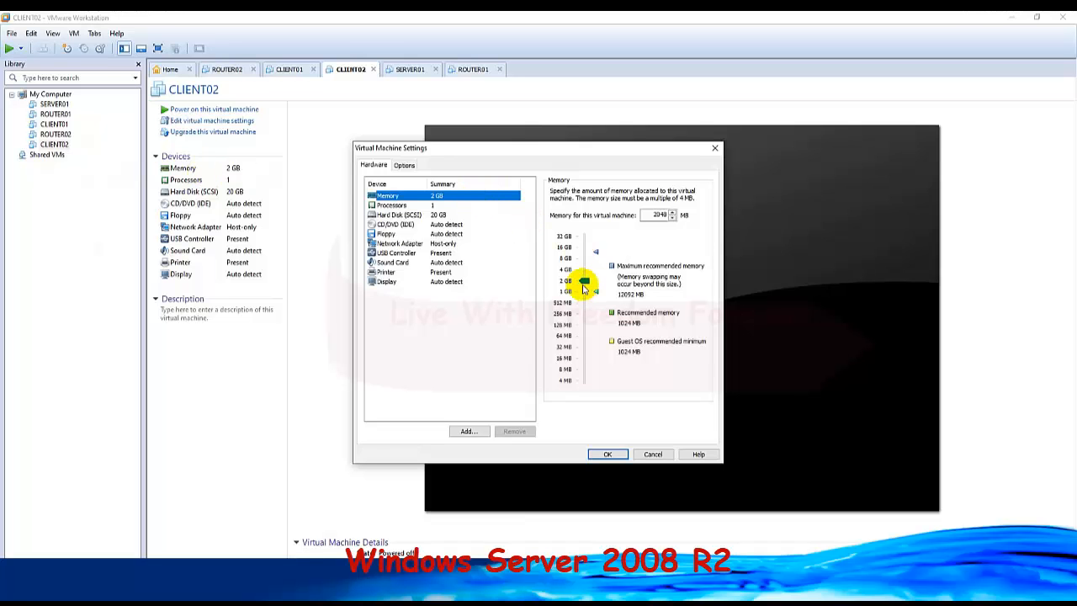
left_click_drag(583, 281, 582, 301)
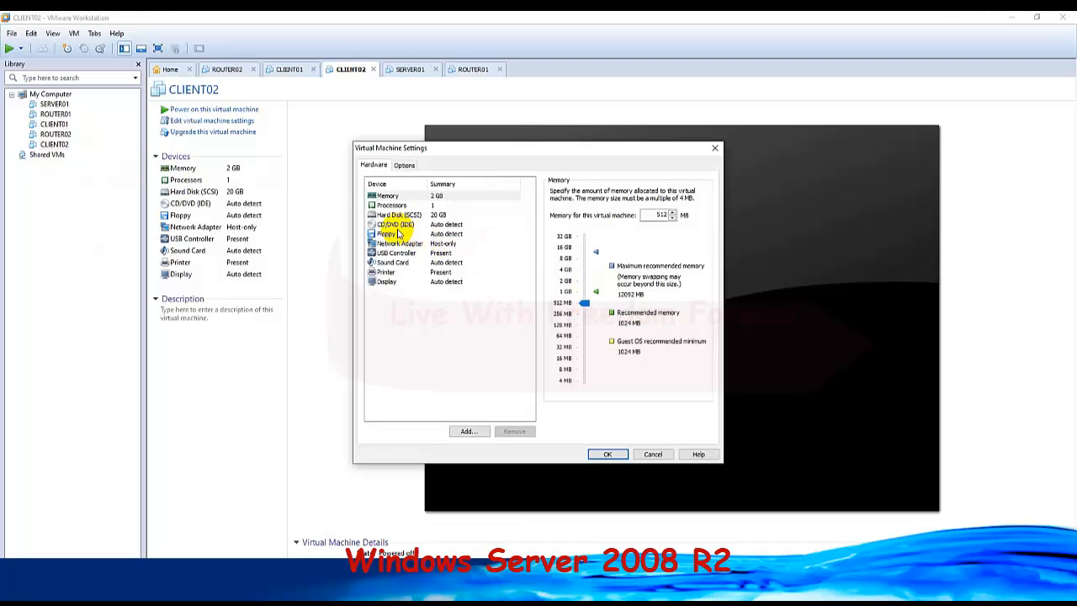
left_click(402, 243)
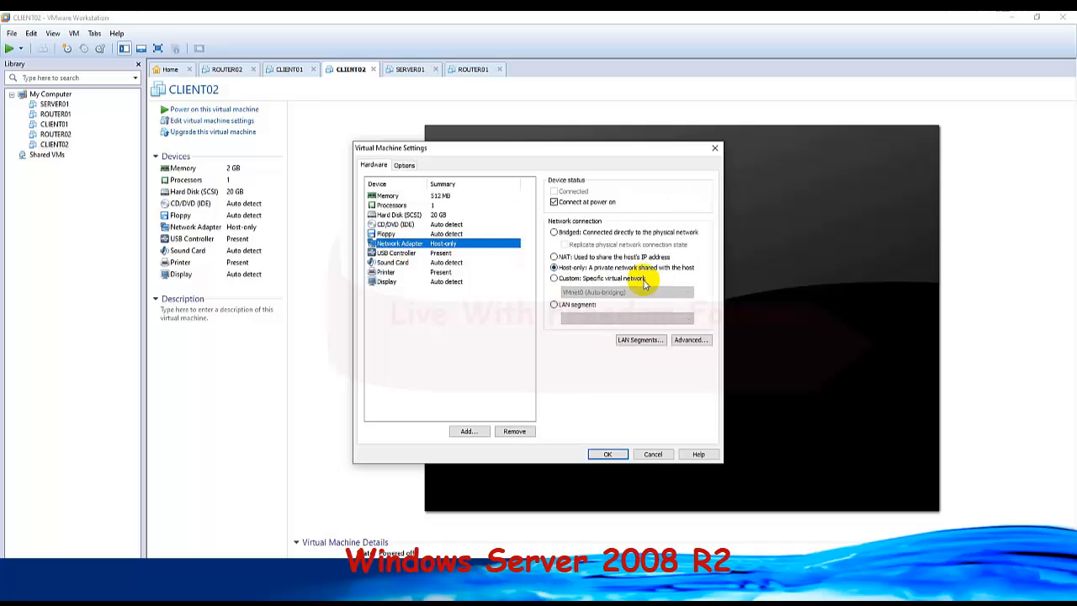
left_click(404, 165)
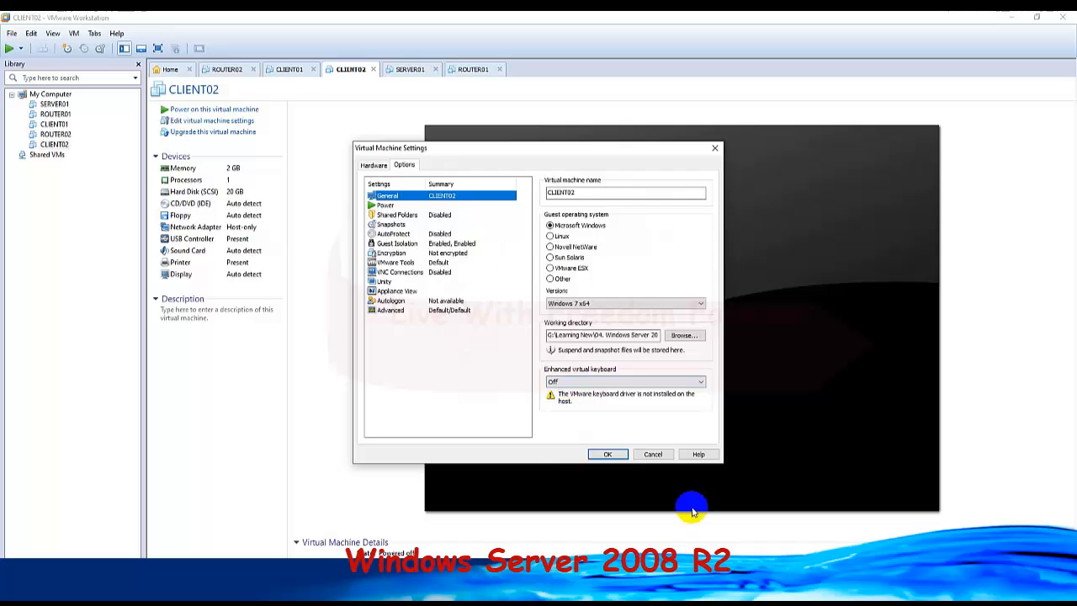
left_click(607, 453)
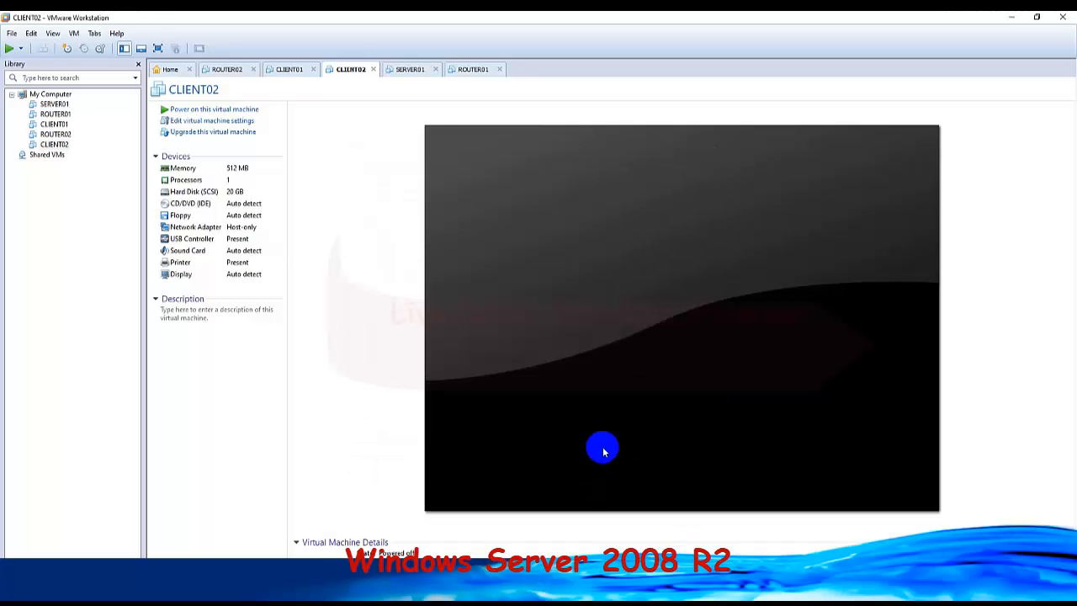
Power on the SERVER01 and ROUTER01 virtual machines.
left_click(59, 105)
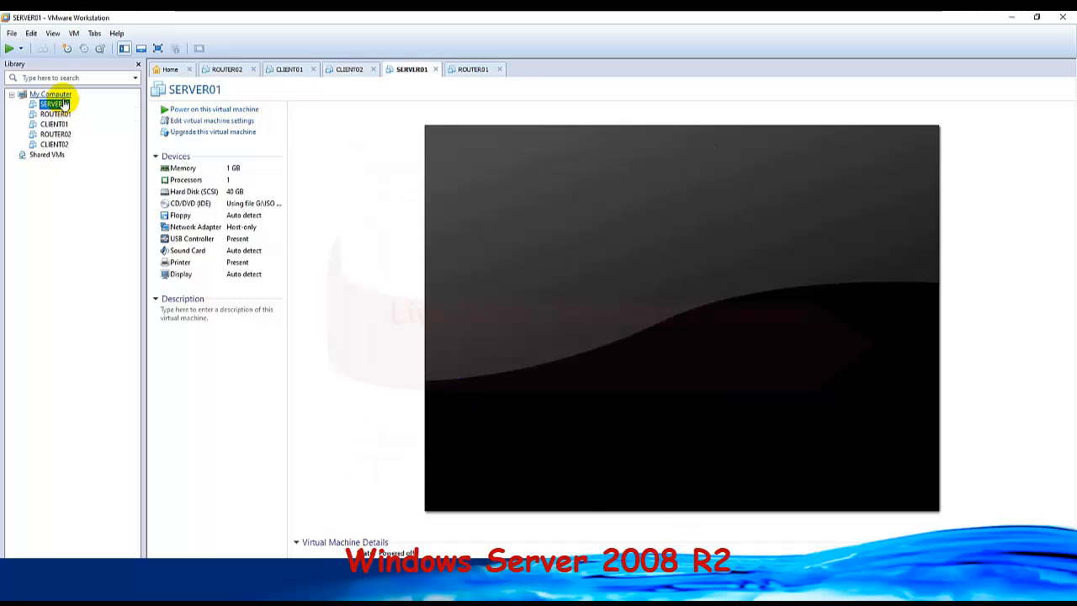
left_click(225, 112)
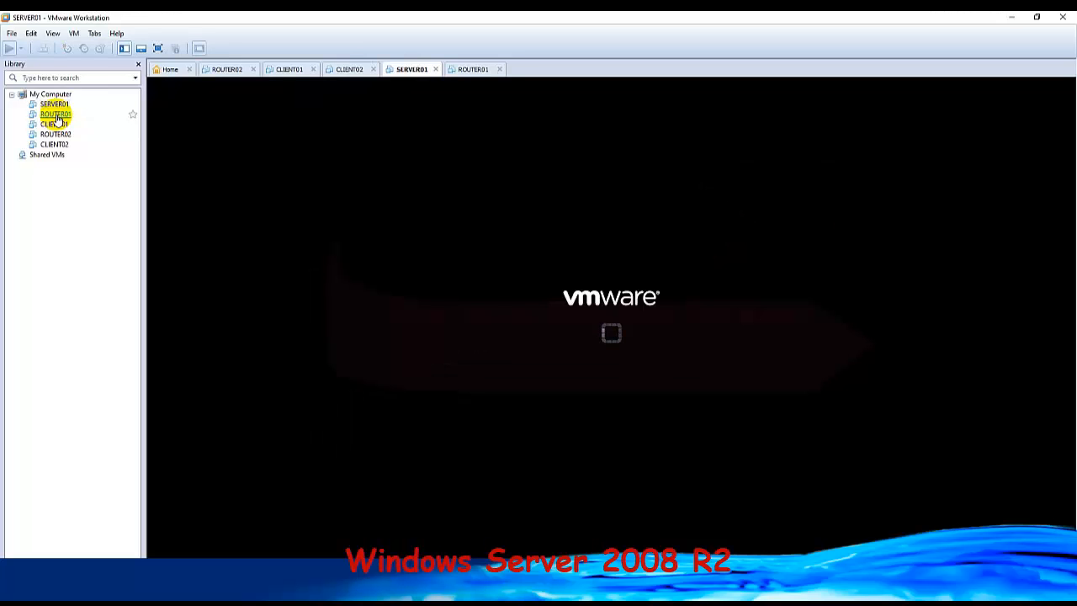
left_click(55, 115)
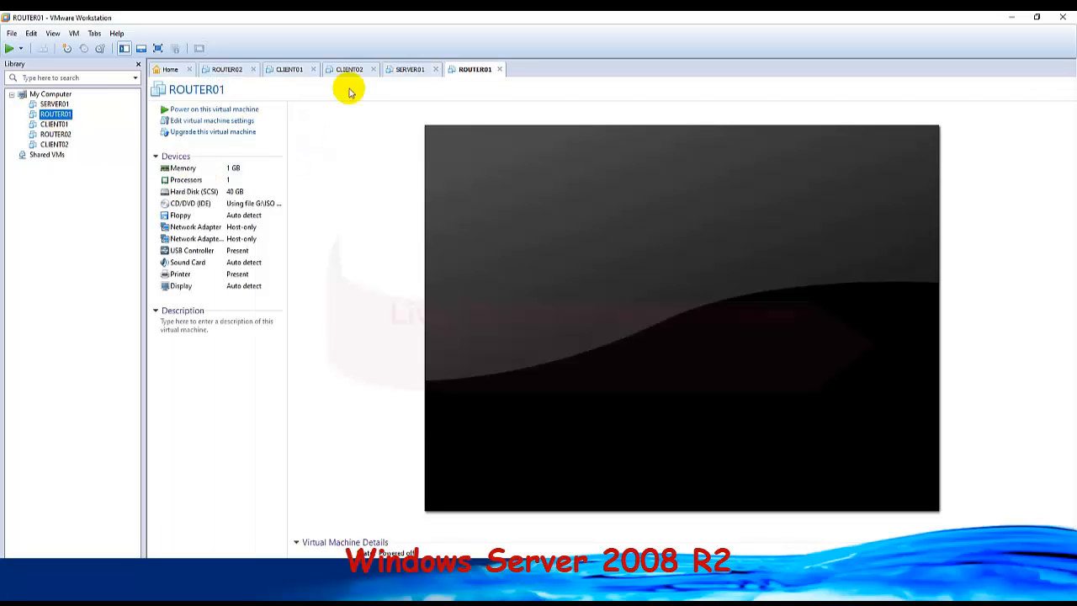
left_click(171, 108)
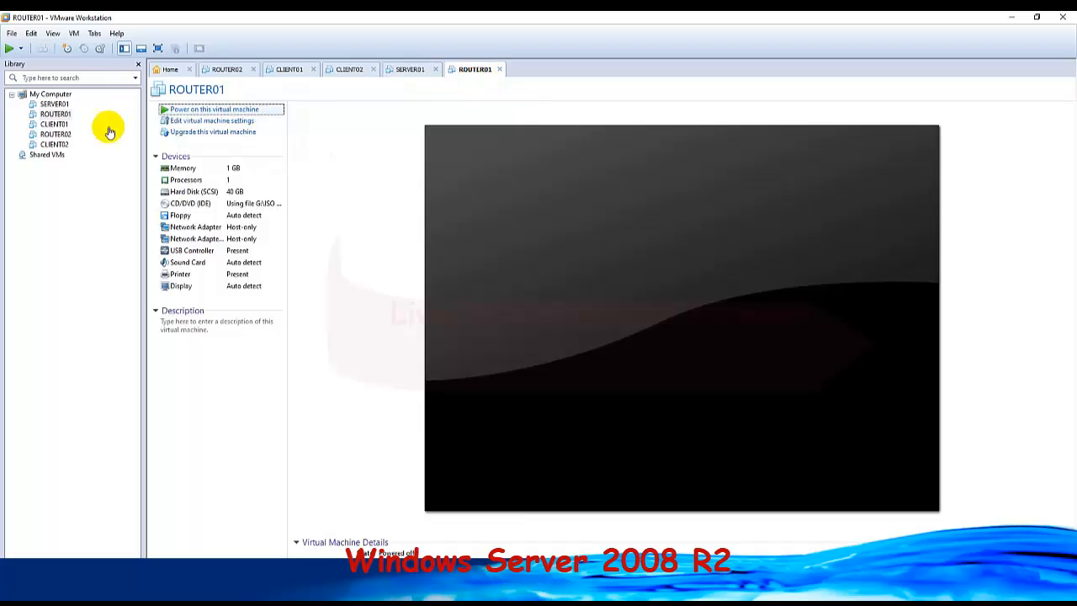
Power on CLIENT01, declaring it as copied, and also start the ROUTER02 virtual machine.
left_click(53, 125)
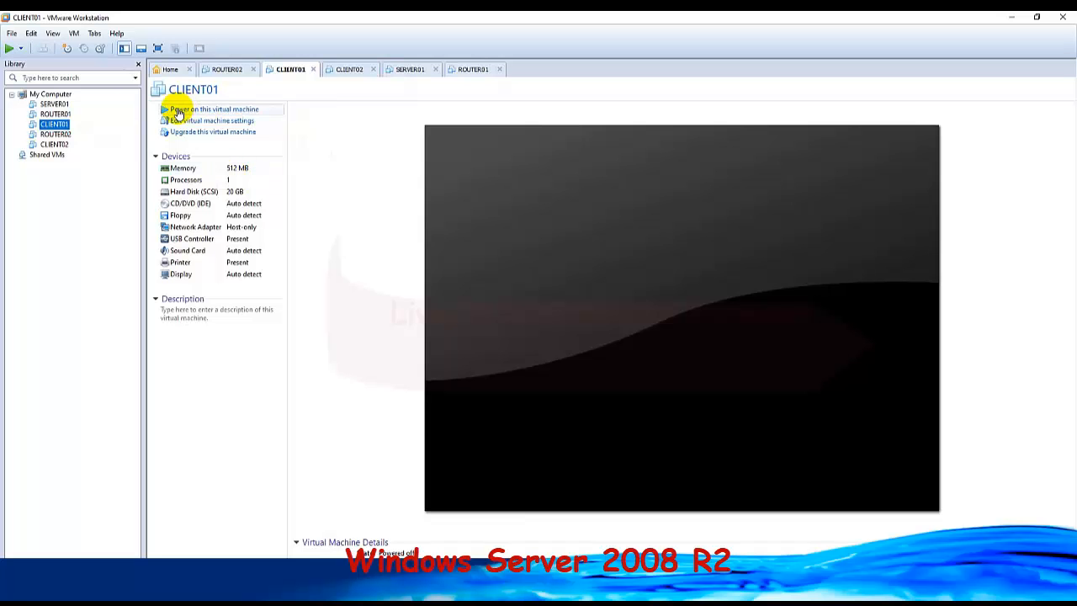
left_click(176, 111)
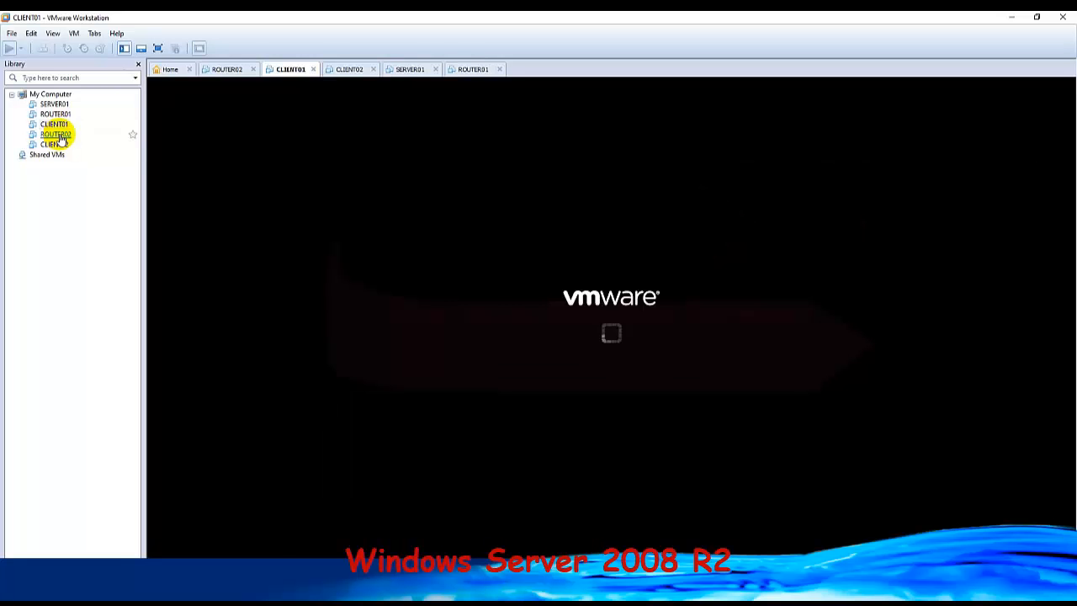
left_click(59, 135)
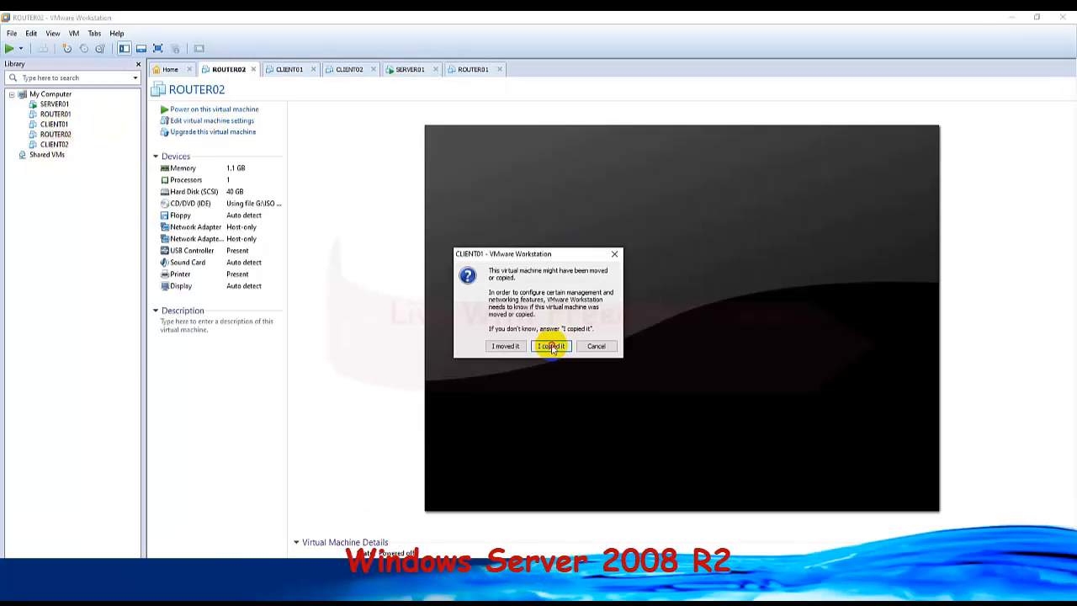
left_click(549, 347)
left_click(217, 110)
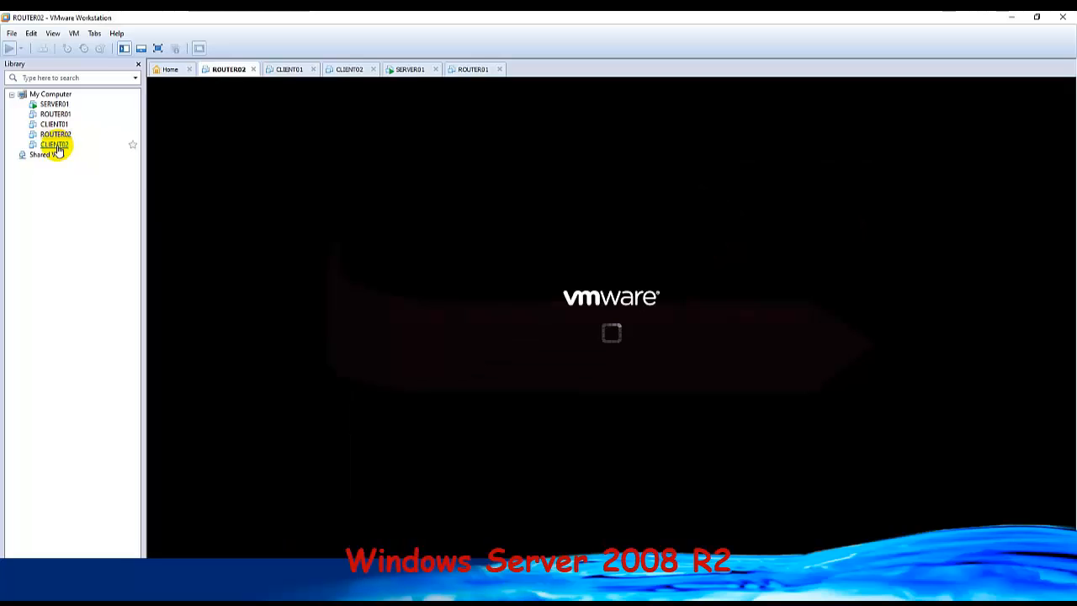
Power on CLIENT02 as a copied machine and allow it to try connecting the floppy device at every power-on.
left_click(57, 145)
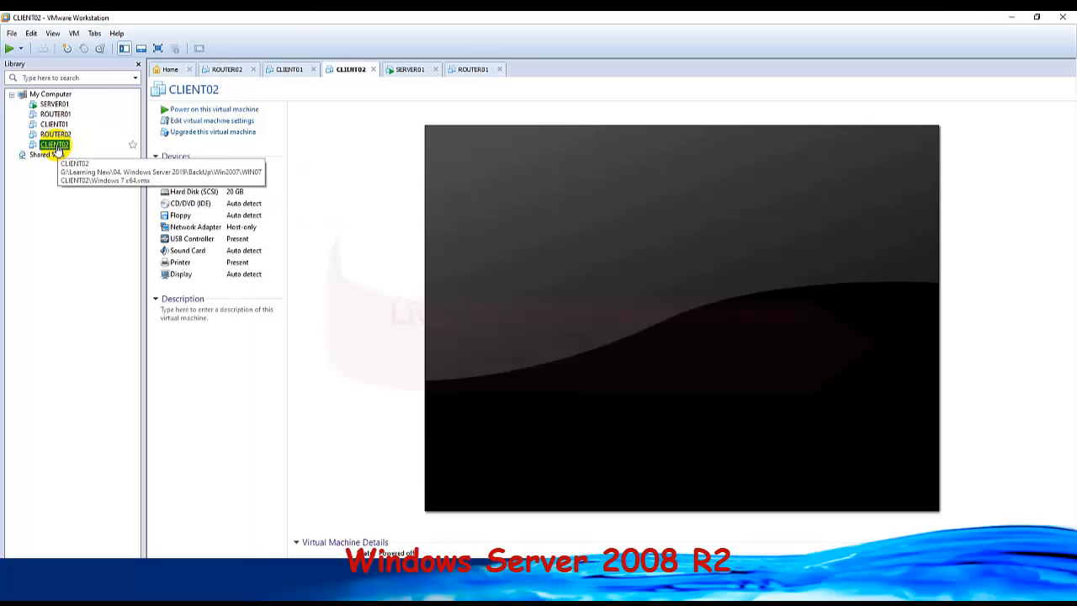
left_click(229, 112)
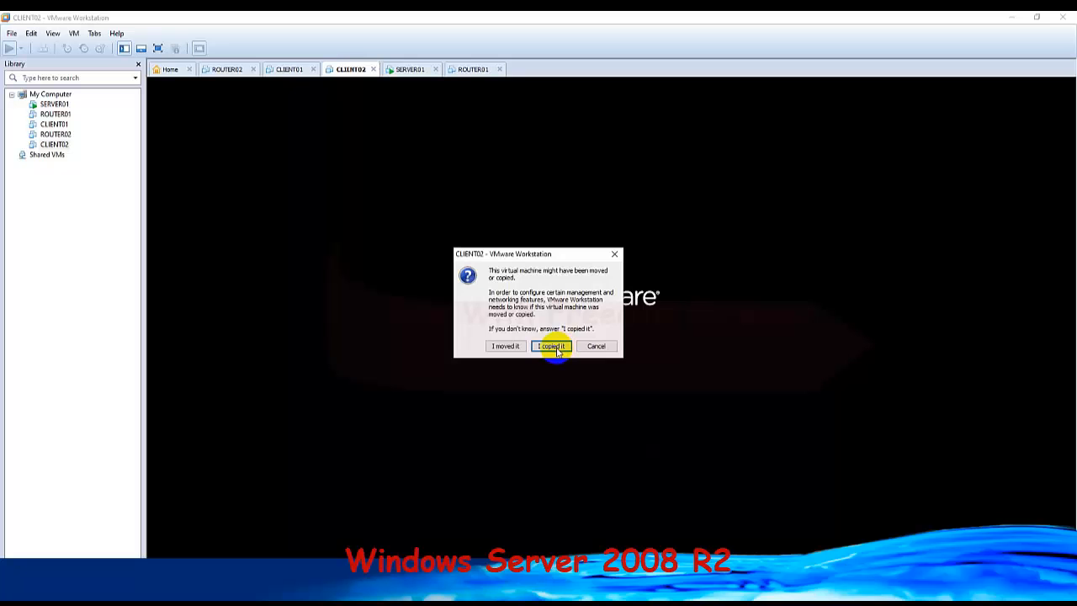
left_click(558, 349)
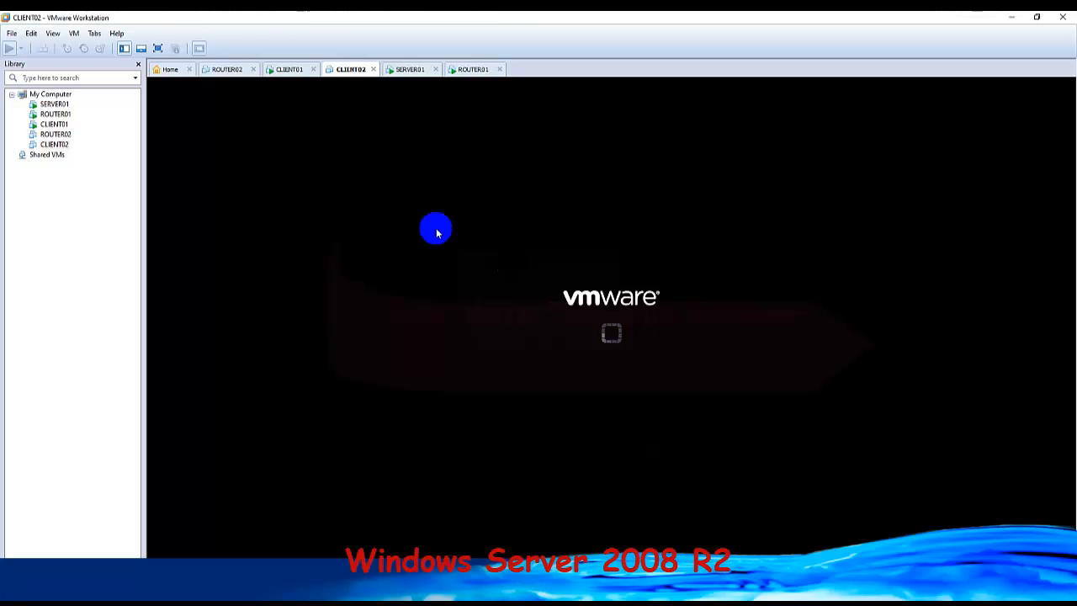
left_click(283, 74)
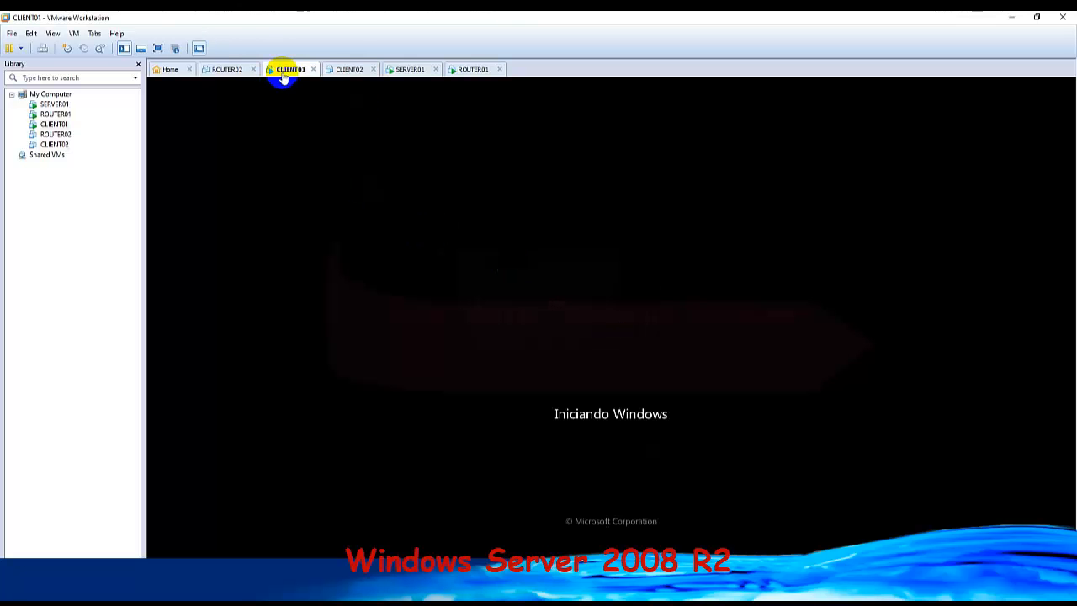
left_click(348, 72)
left_click(414, 73)
left_click(463, 72)
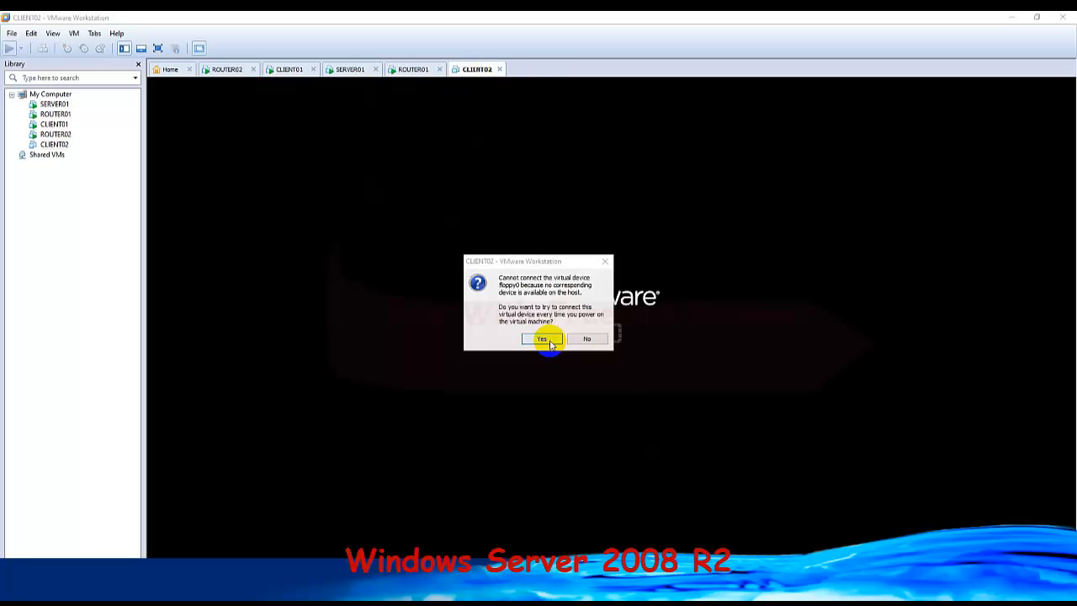
left_click(547, 343)
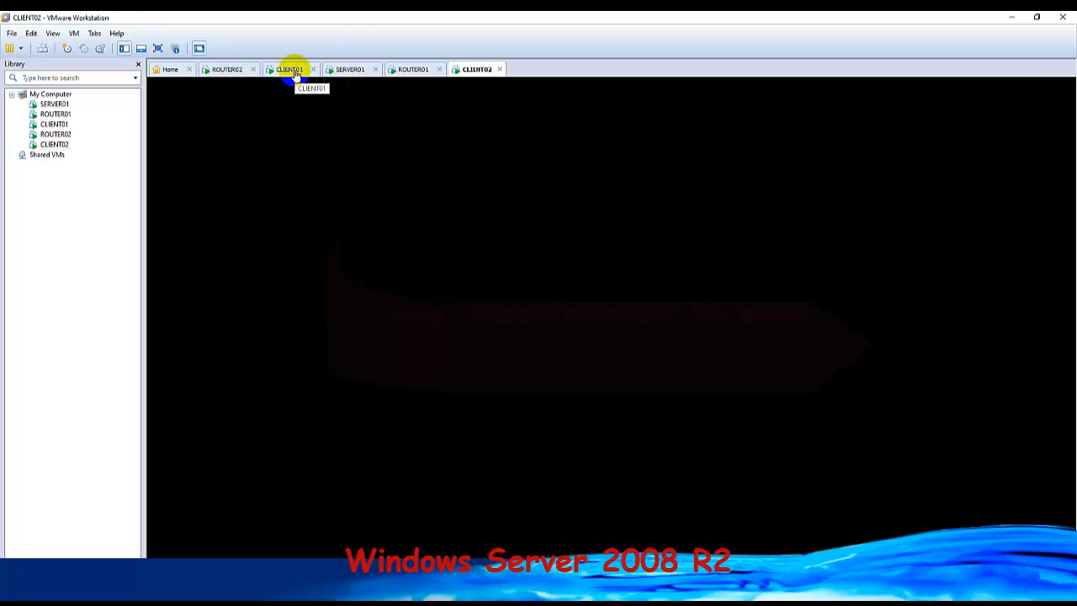
Reorder the open machines so SERVER01 comes directly after Home, ahead of ROUTER02.
left_click_drag(354, 71, 231, 73)
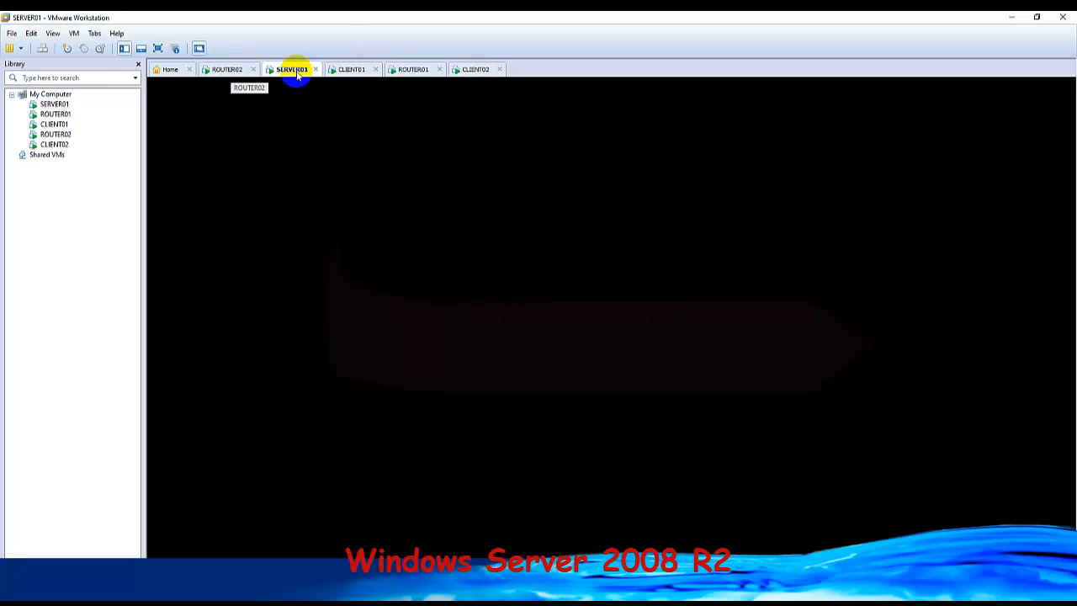
left_click_drag(301, 74, 223, 68)
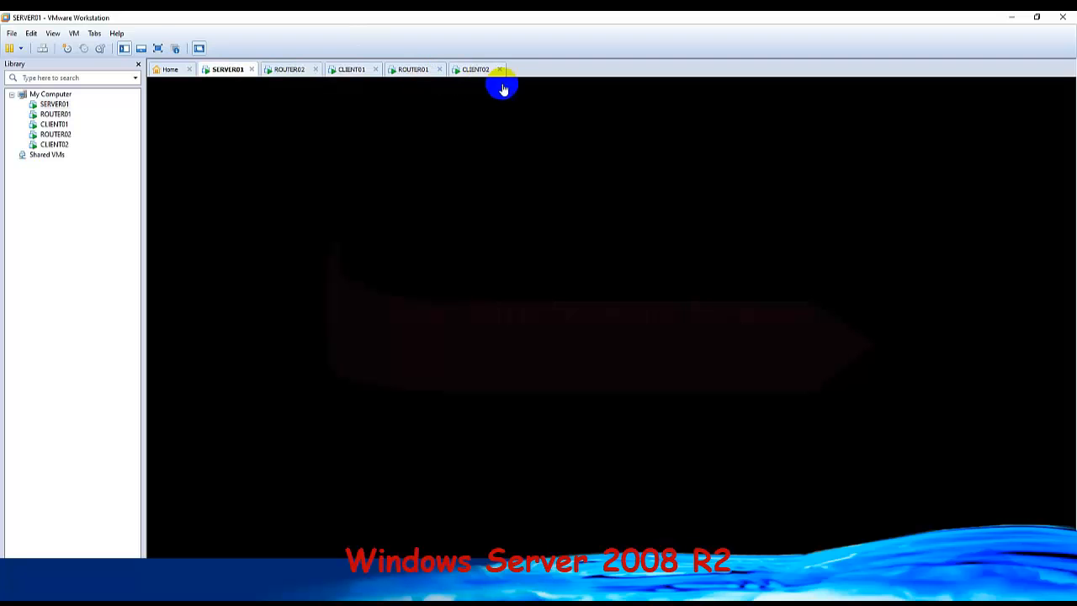
Check the startup progress of all five virtual machines in their consoles, finishing on CLIENT01.
left_click(477, 74)
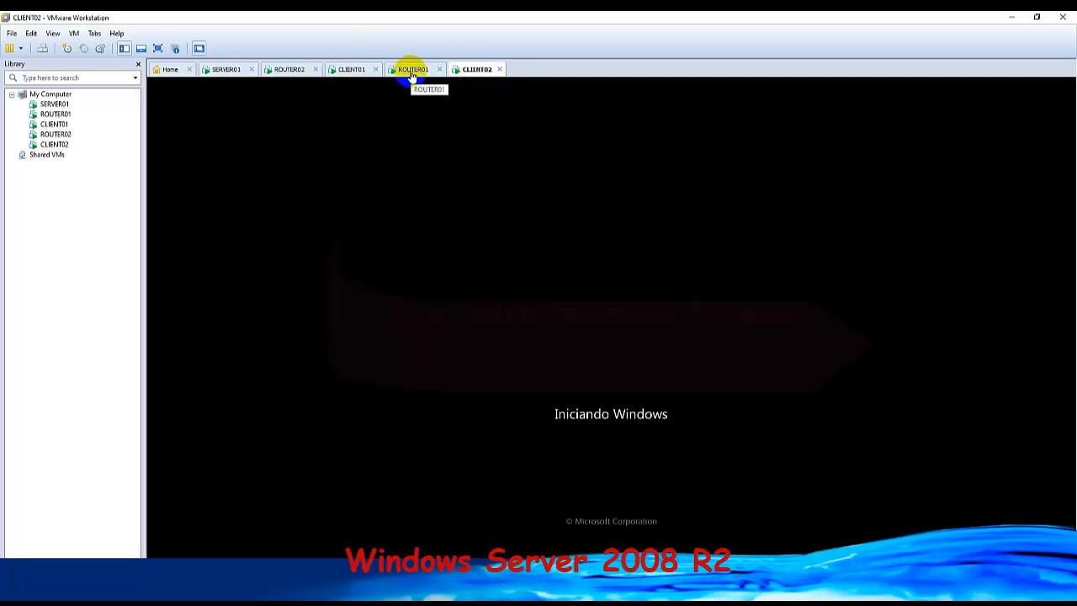
left_click(411, 72)
left_click(349, 72)
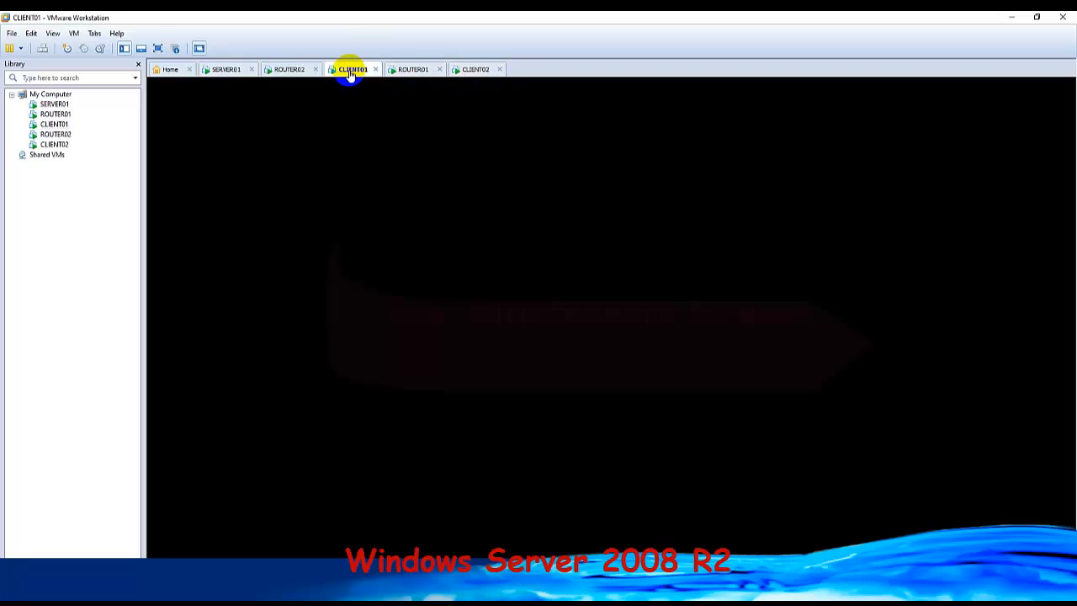
left_click(283, 70)
left_click(227, 72)
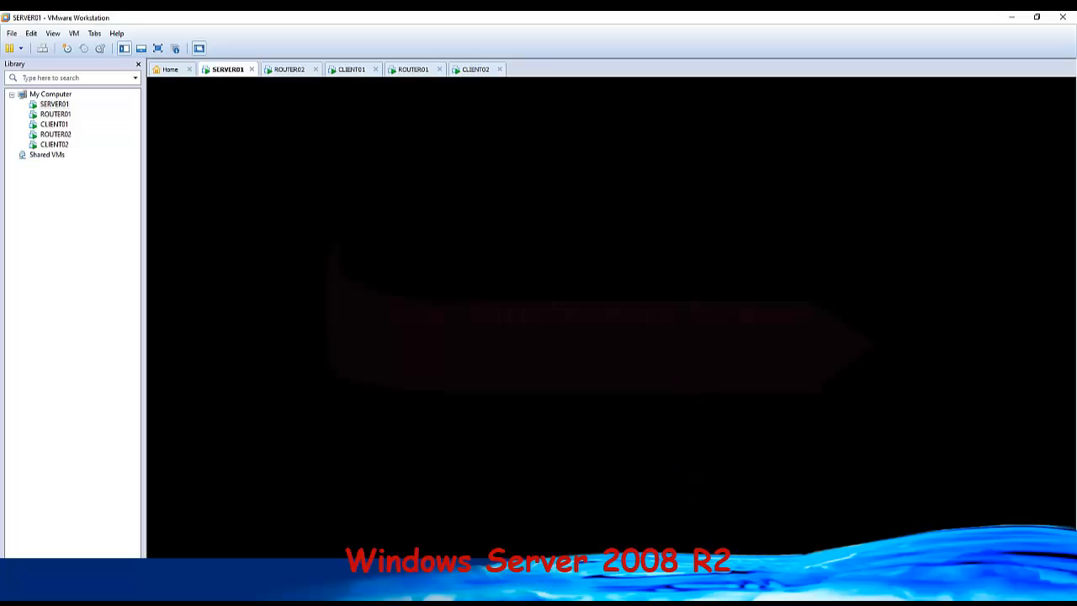
left_click(454, 70)
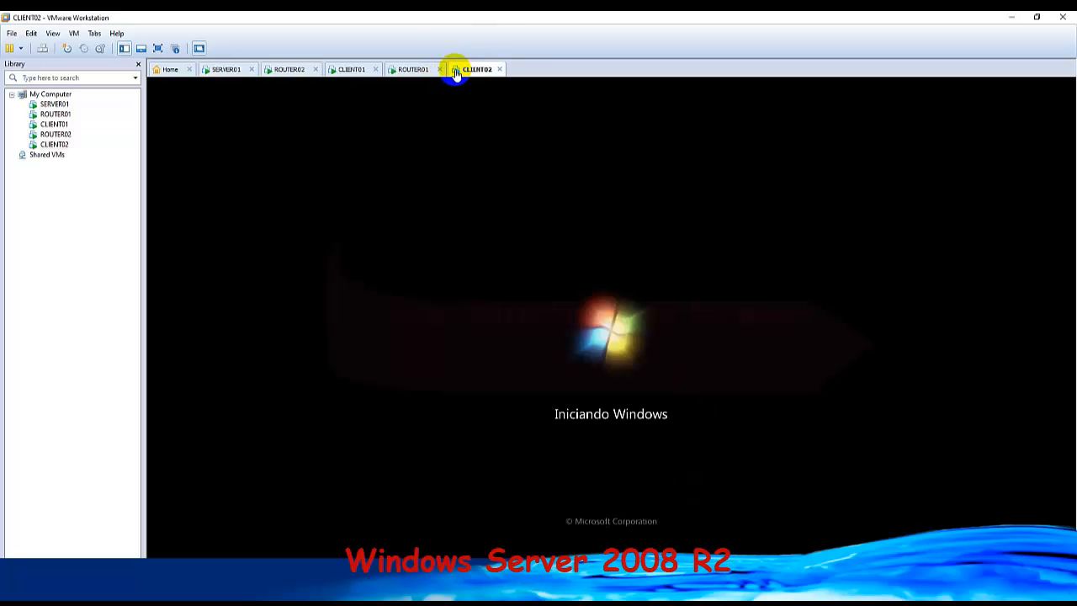
left_click(413, 69)
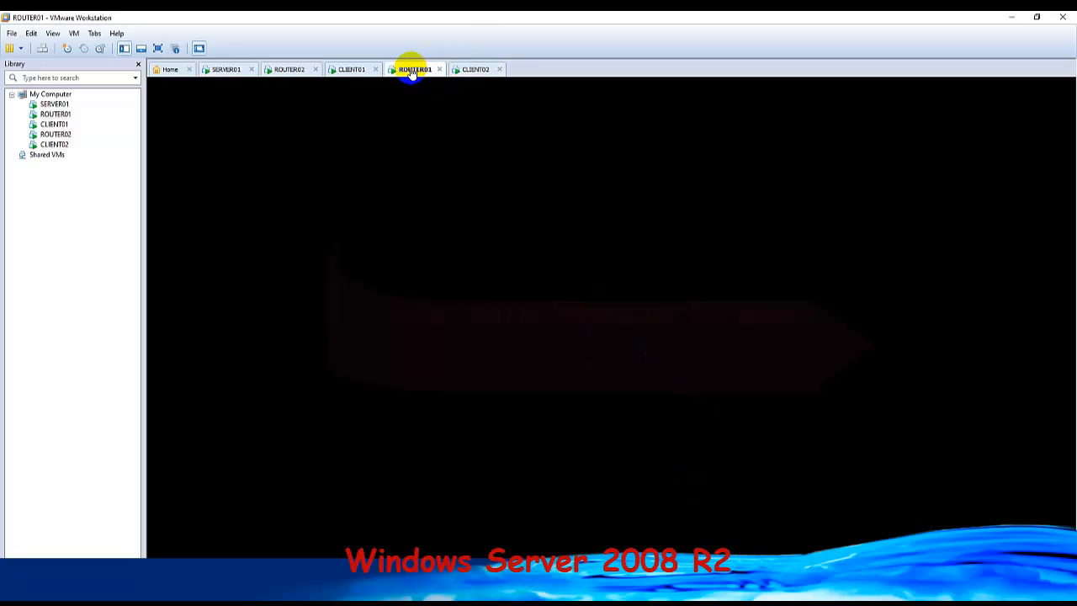
left_click(351, 71)
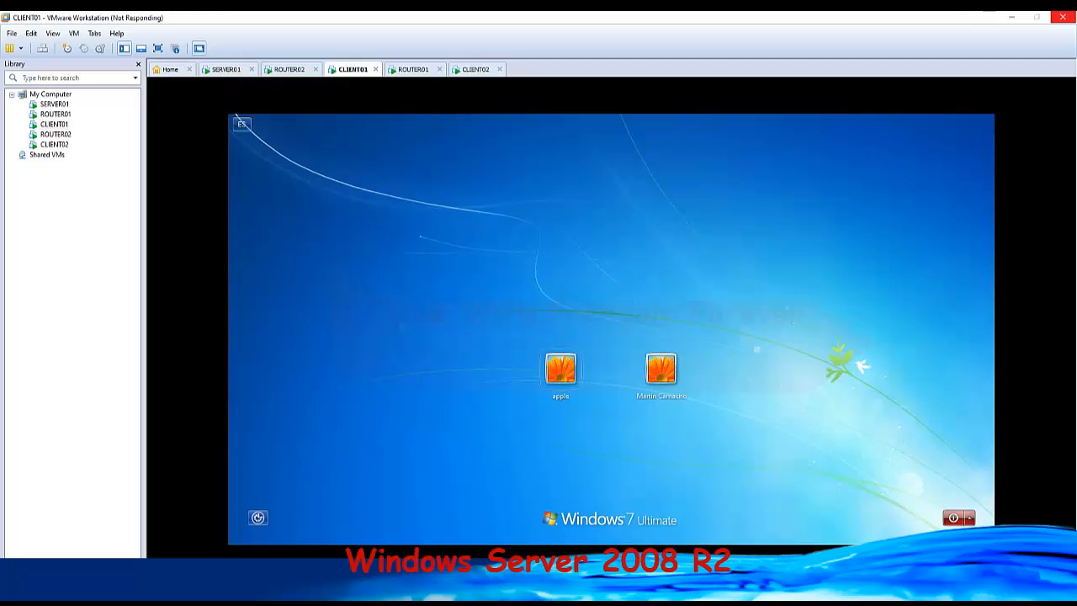
Show the SERVER01 console and unlock its logon screen to reach the account selection.
left_click(234, 69)
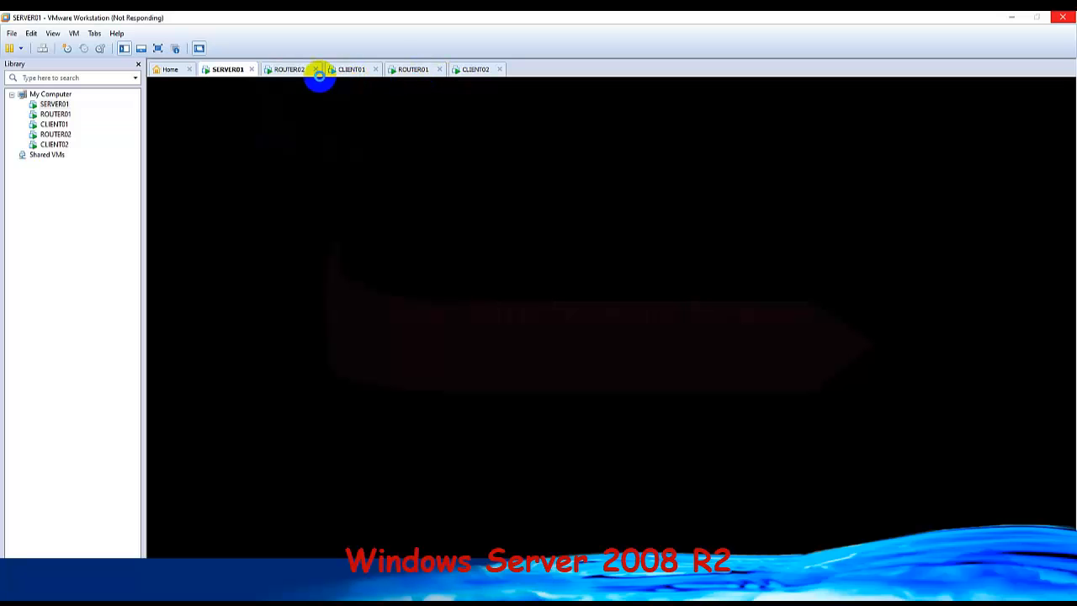
left_click(292, 72)
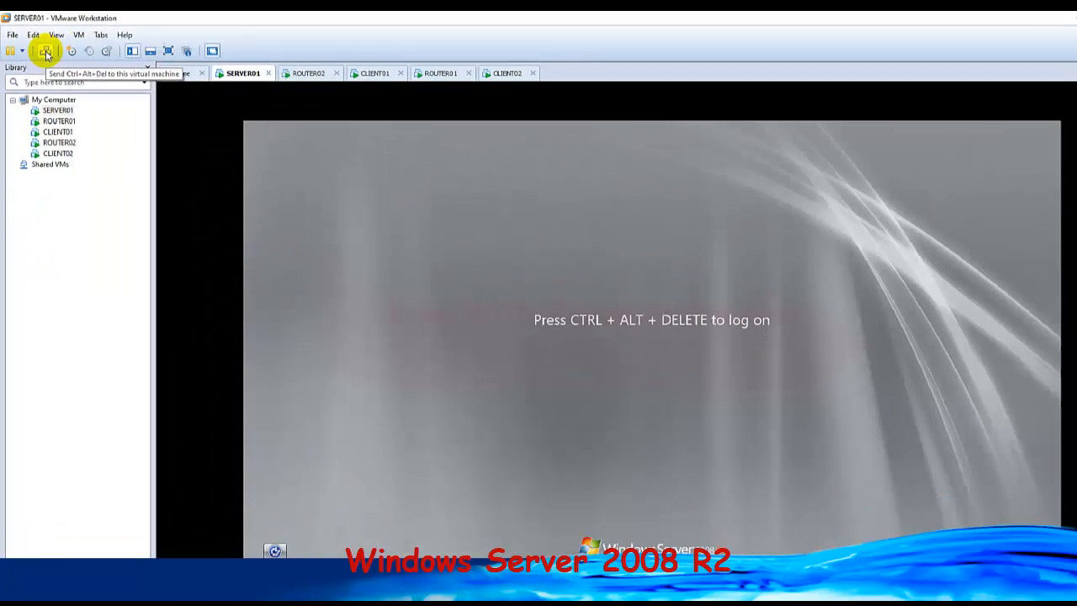
left_click(43, 48)
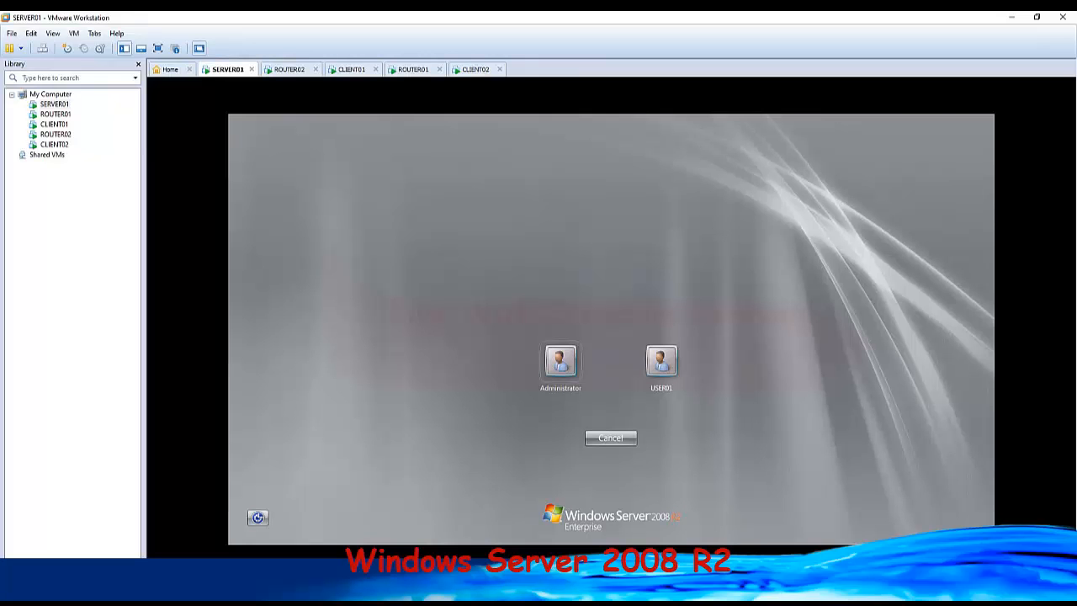
On CLIENT02, dismiss the pending restart prompt and open the system properties that hold the computer name.
left_click(473, 72)
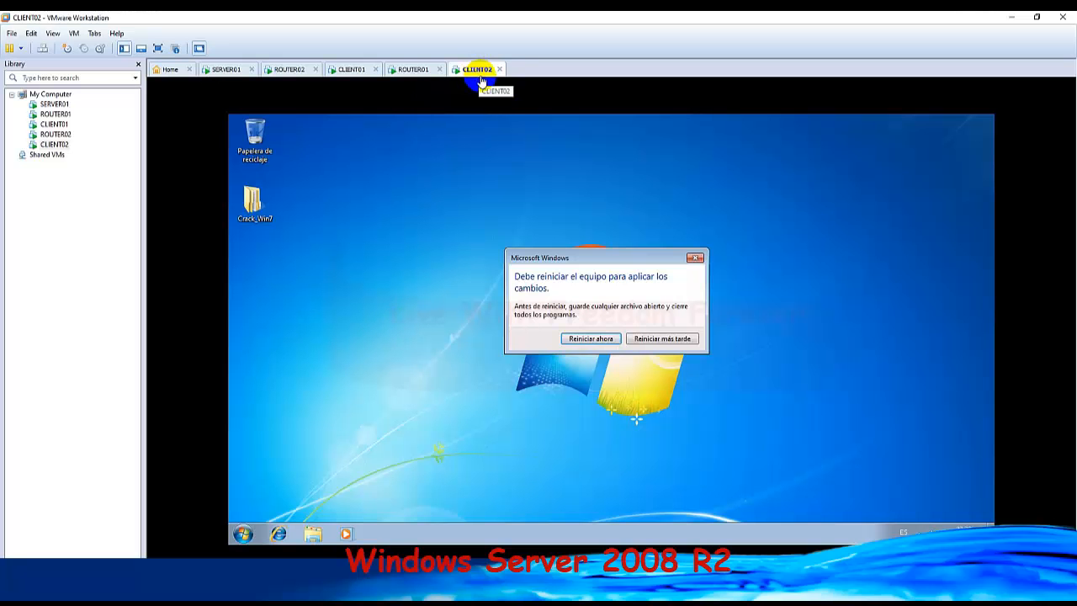
left_click(697, 260)
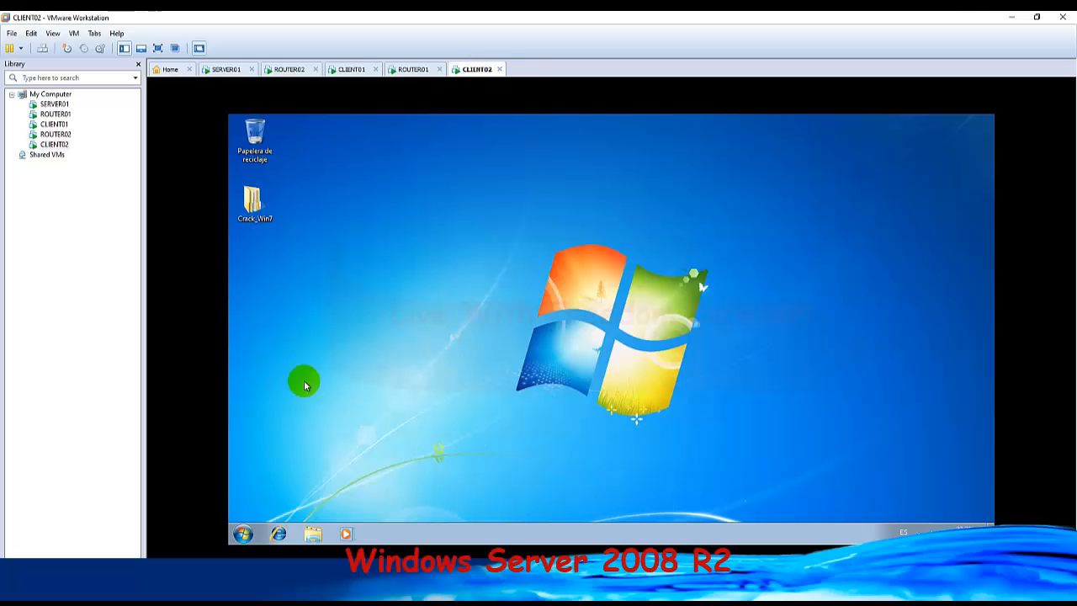
left_click(246, 534)
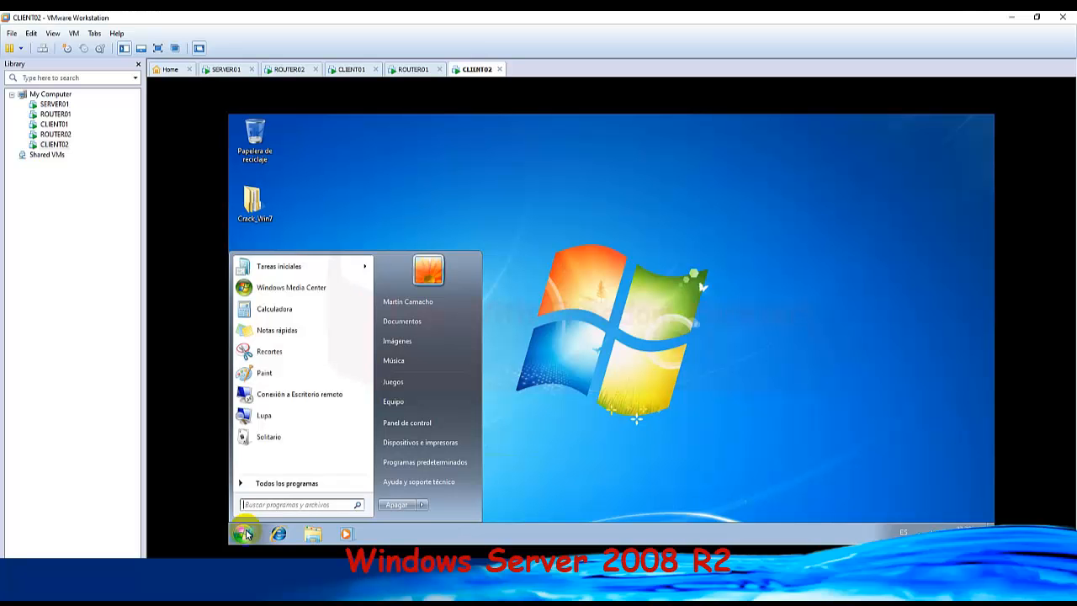
right_click(406, 409)
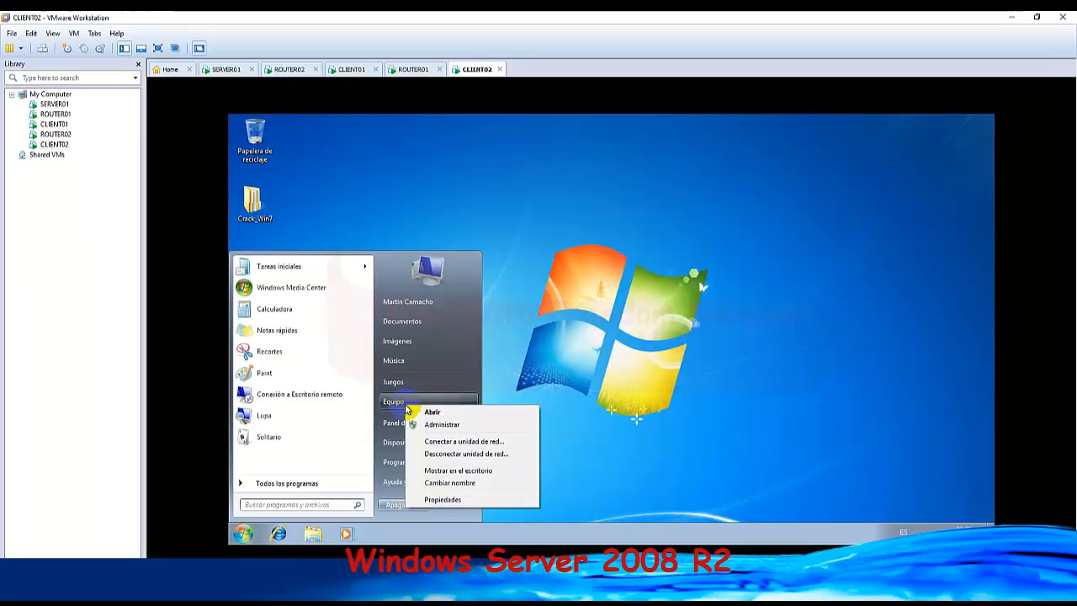
left_click(445, 495)
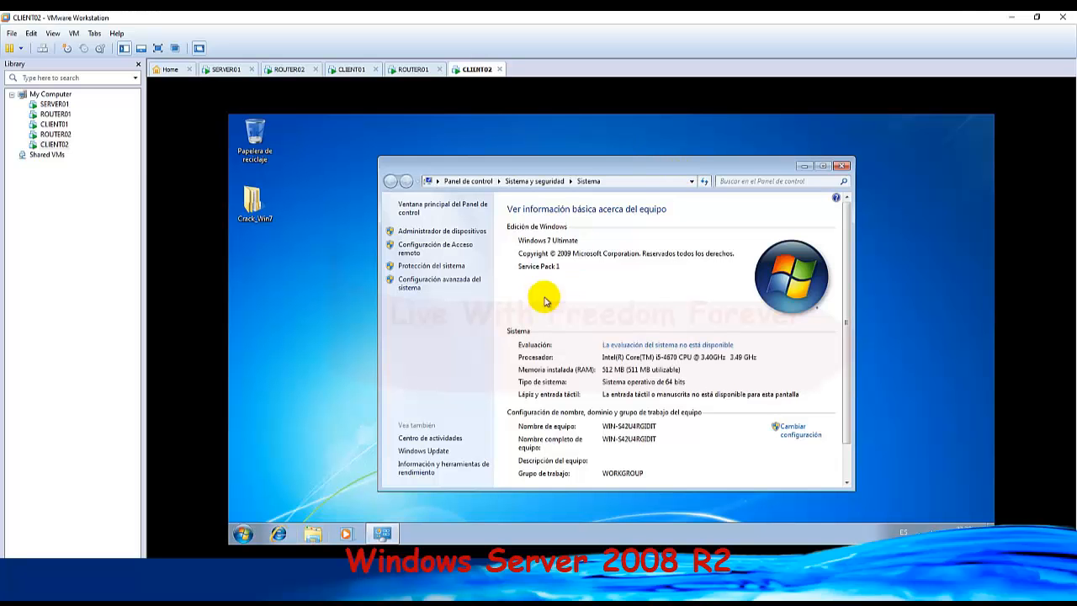
left_click(799, 437)
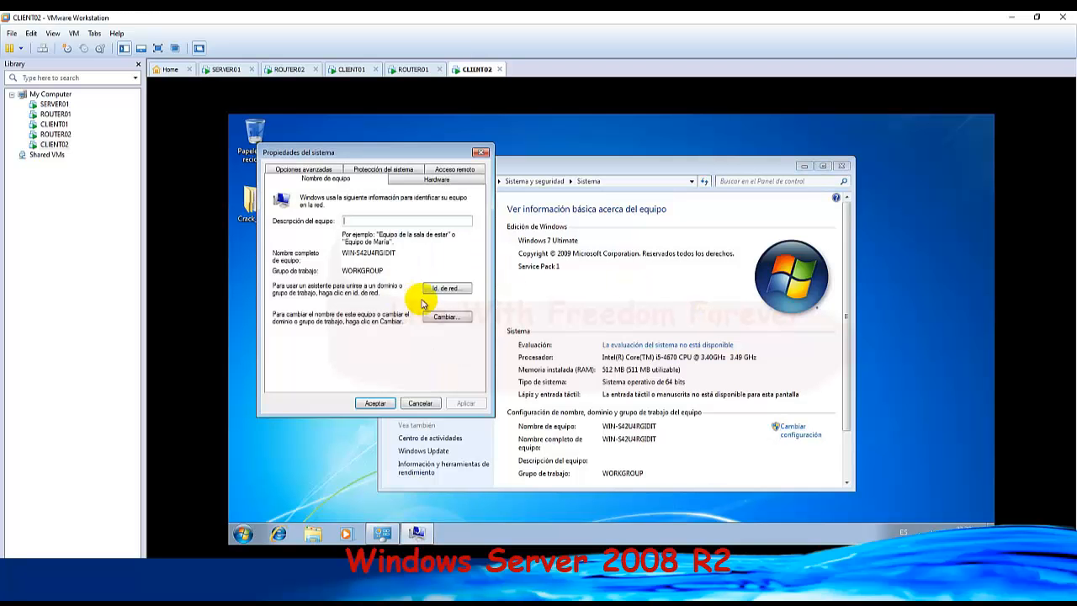
Rename the computer to CLIENT02, keep it in its workgroup, and postpone the restart.
left_click(449, 318)
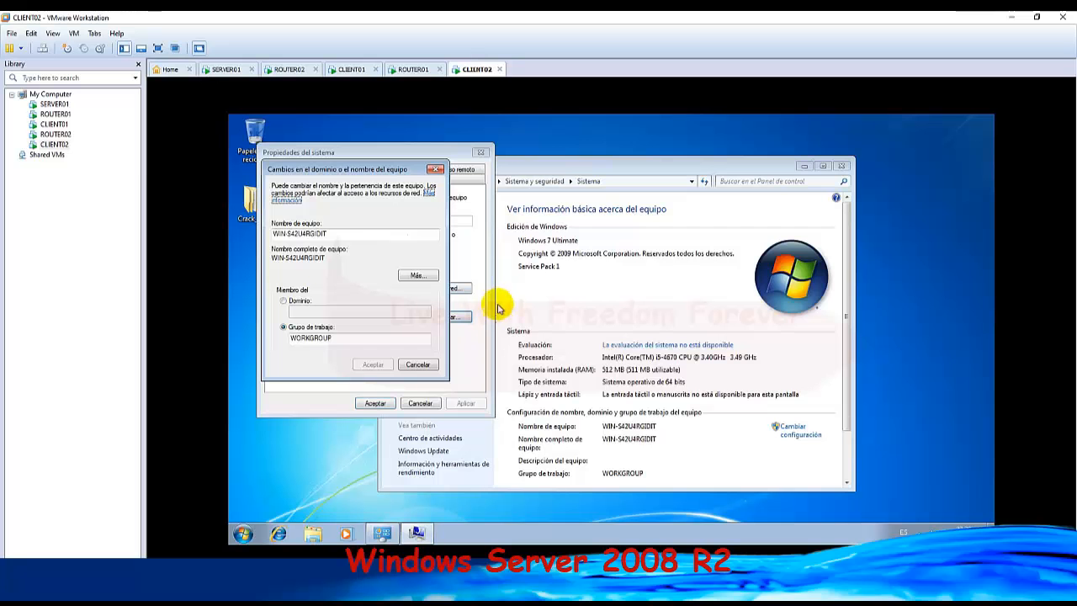
left_click(350, 239)
left_click_drag(350, 239, 227, 233)
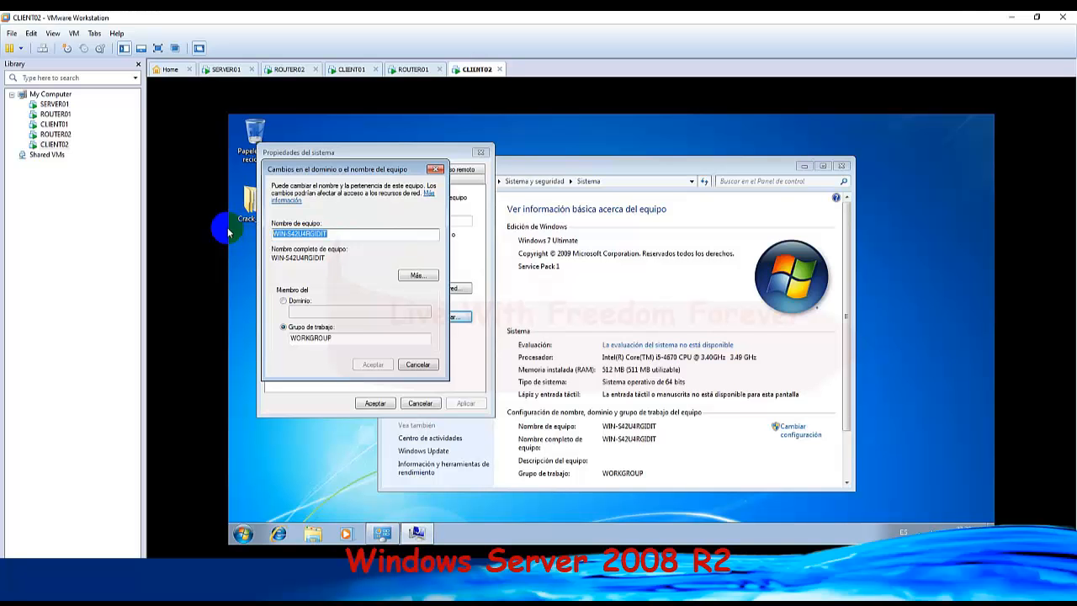
left_click_drag(337, 237, 238, 219)
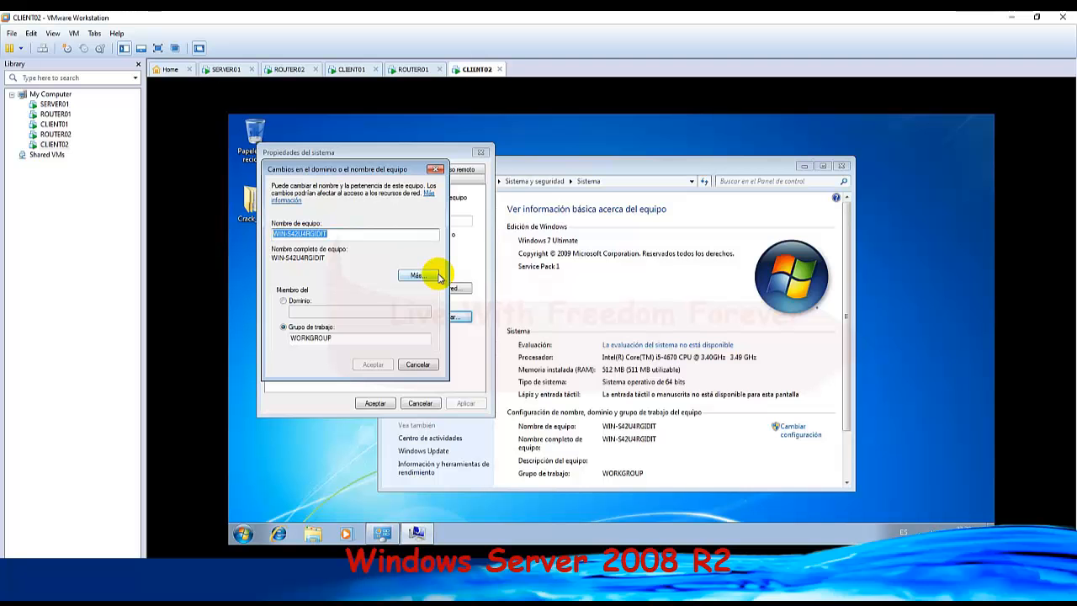
type("c")
key("BackSpace")
type("CLI")
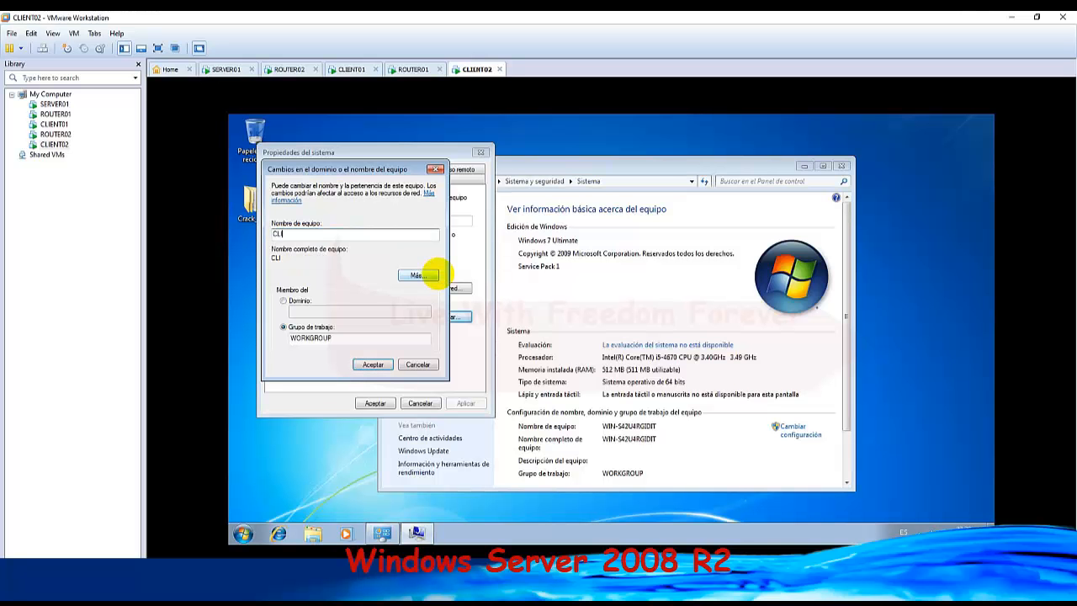
type("ENT02")
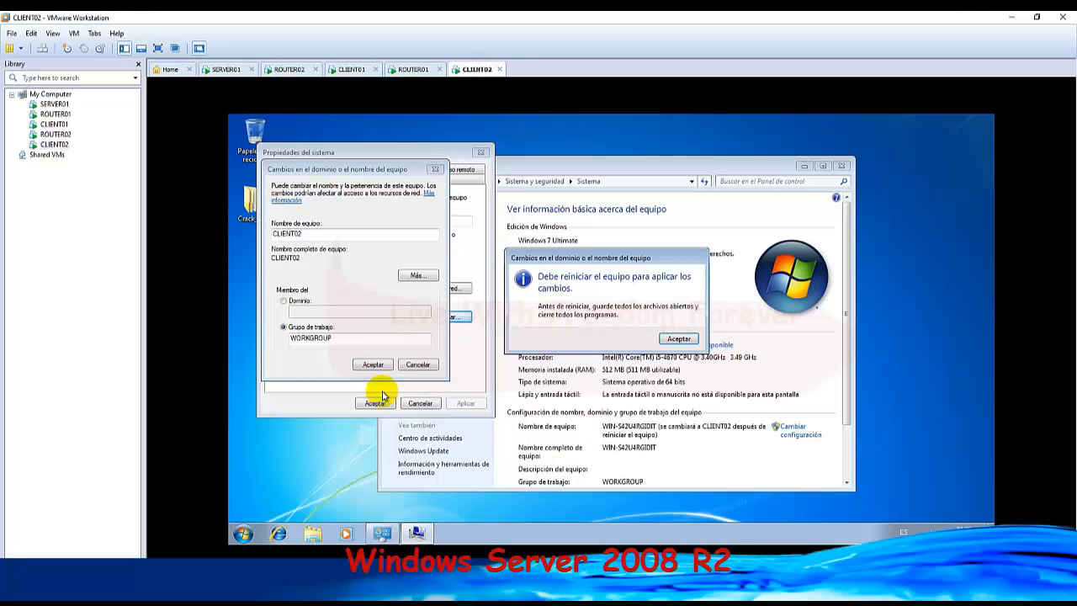
left_click(690, 339)
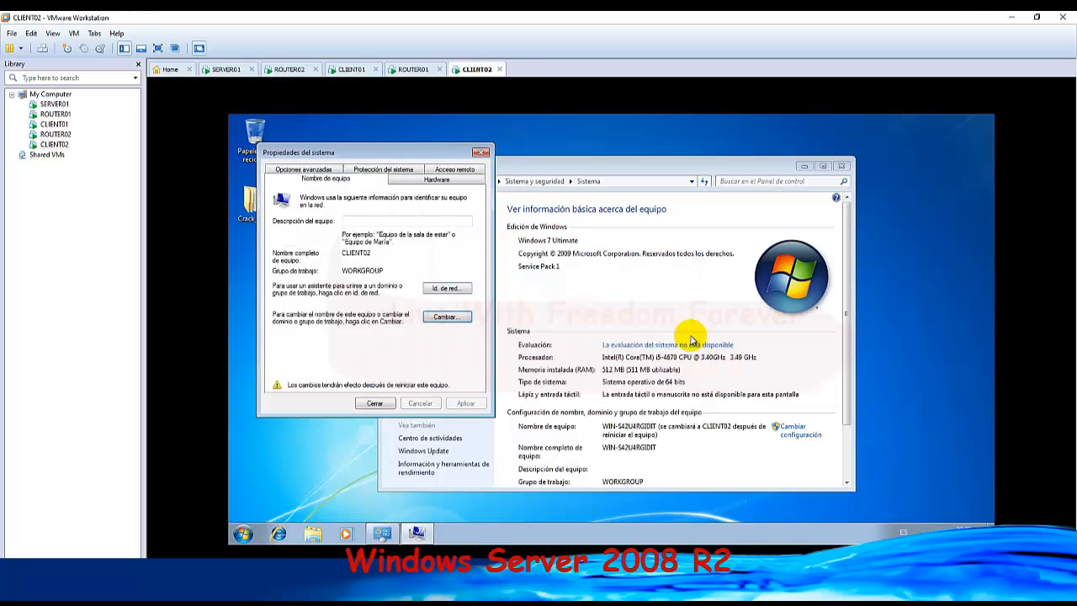
left_click(375, 403)
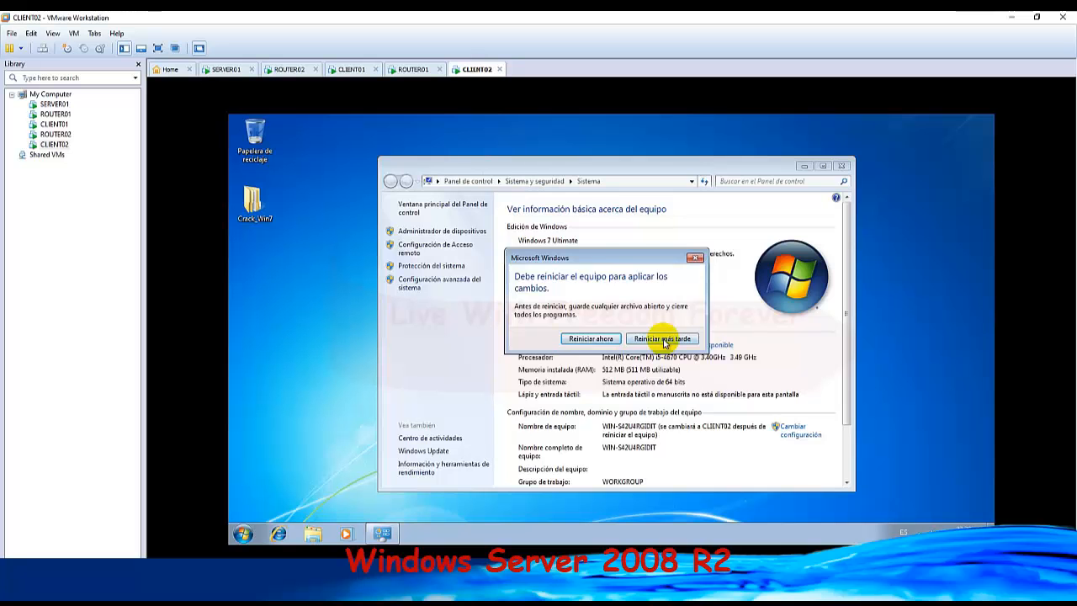
left_click(663, 339)
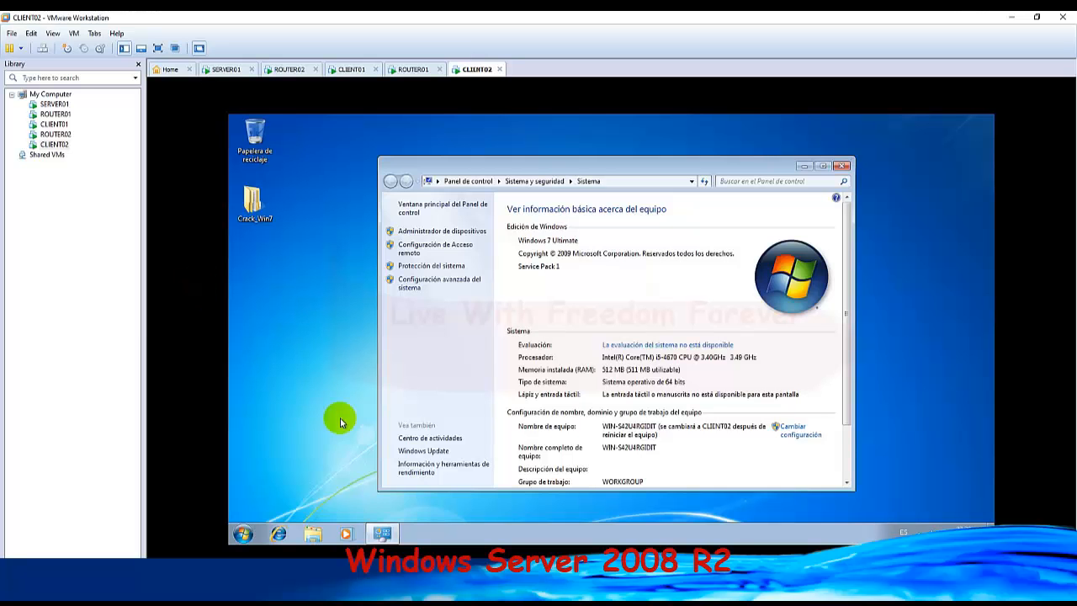
Open the Windows SYSPREP folder with the Run command and launch the sysprep application in it.
left_click(242, 533)
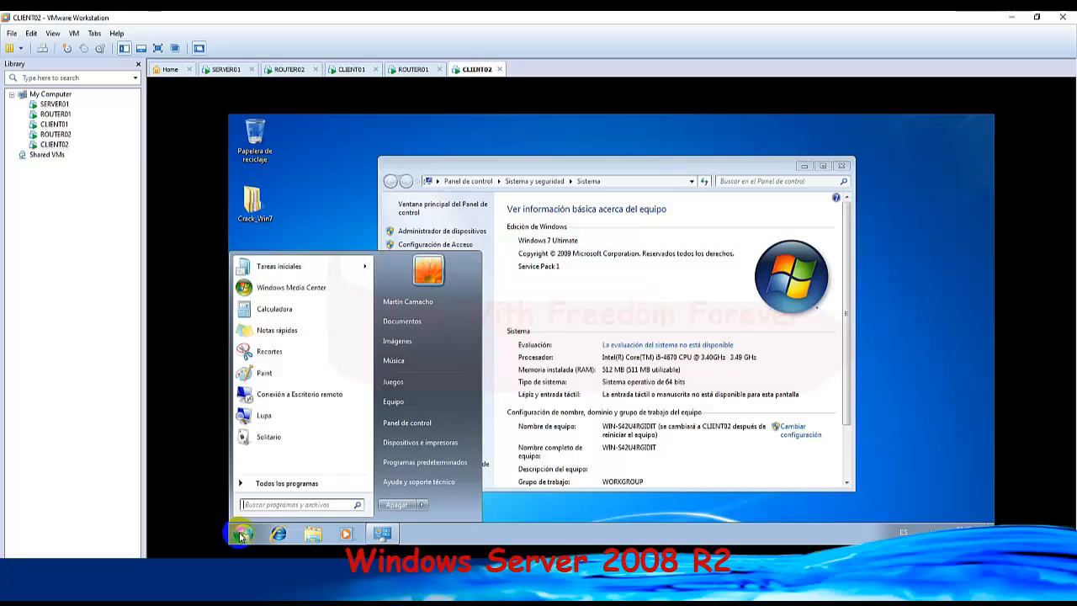
left_click(242, 535)
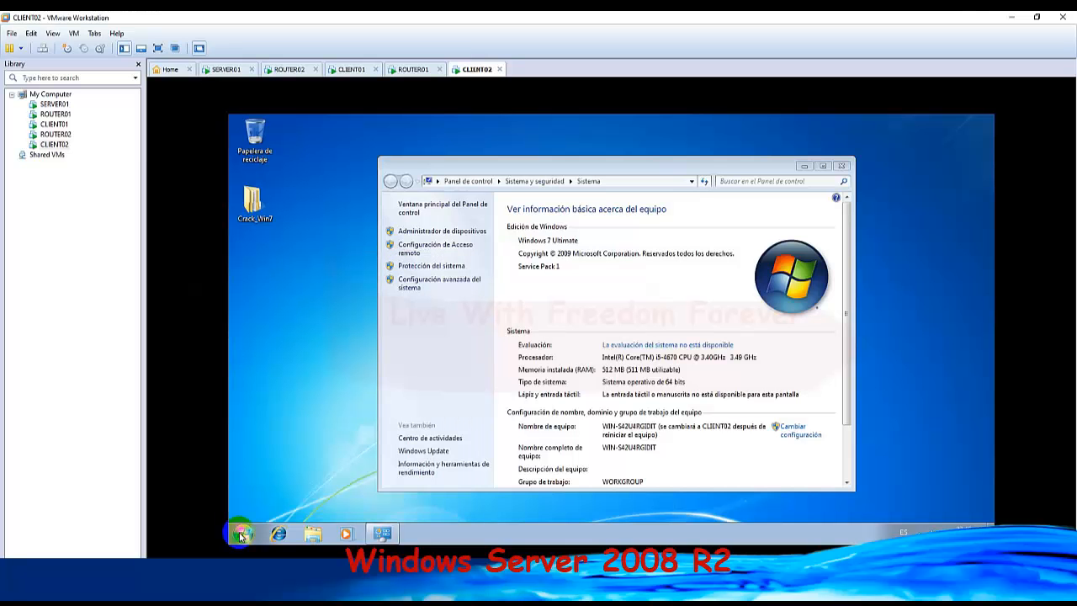
key("super+r")
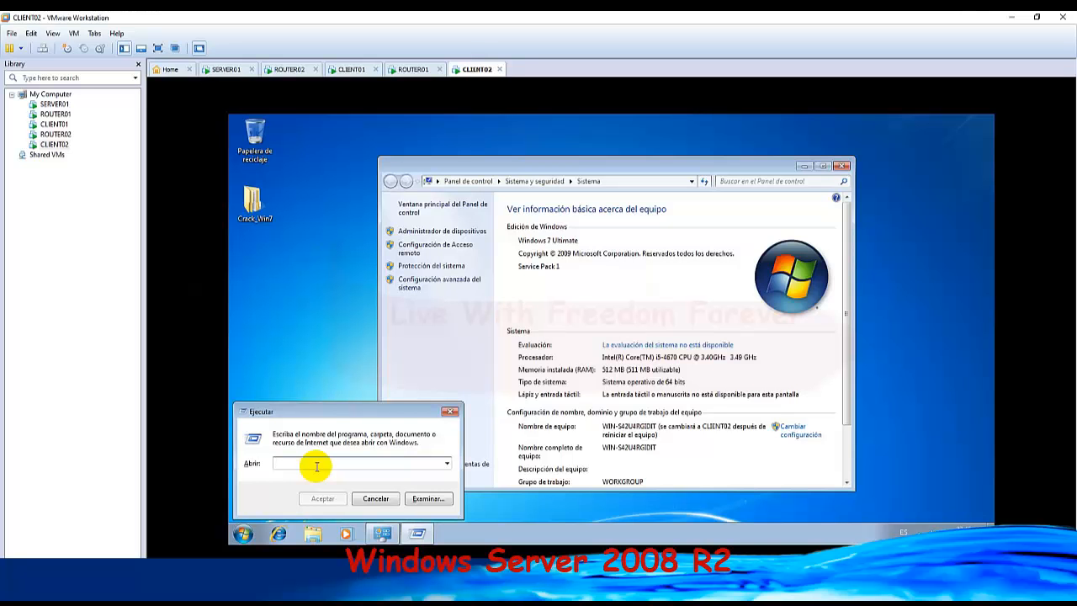
type("SYSPREP")
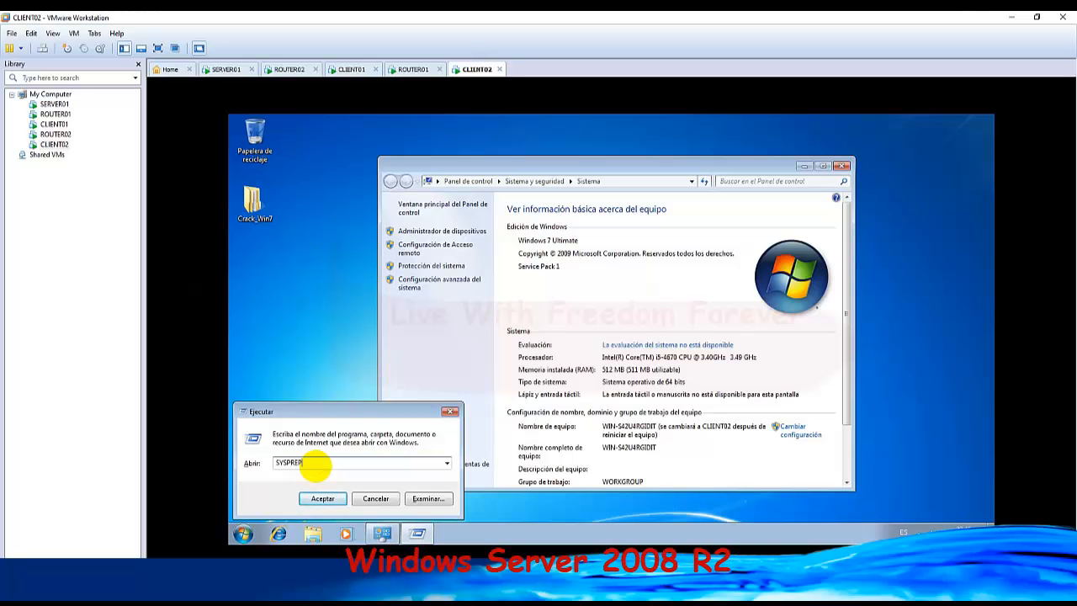
key("Return")
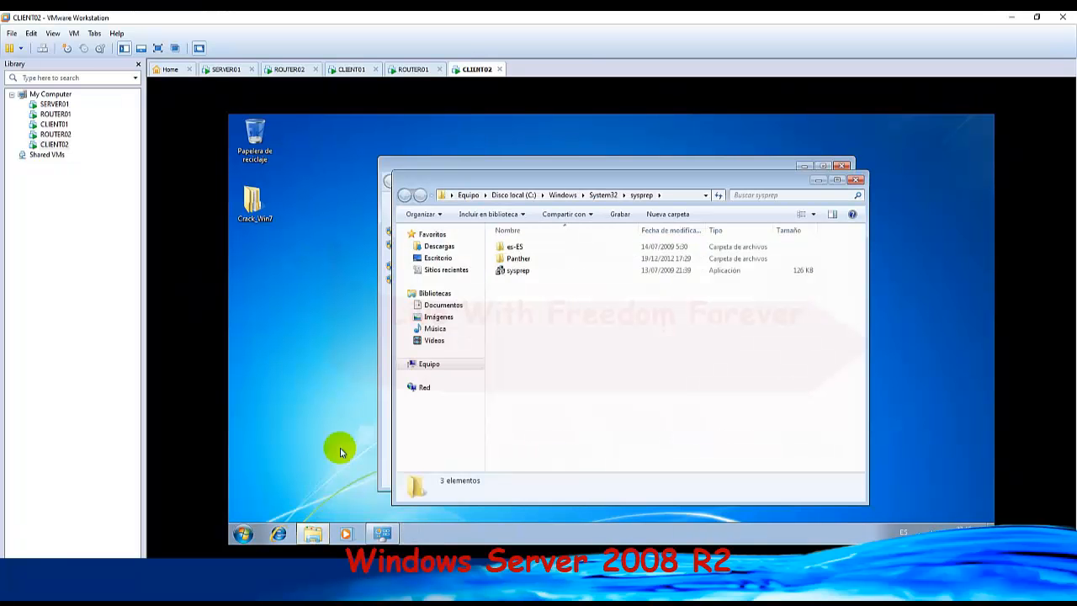
left_click(519, 273)
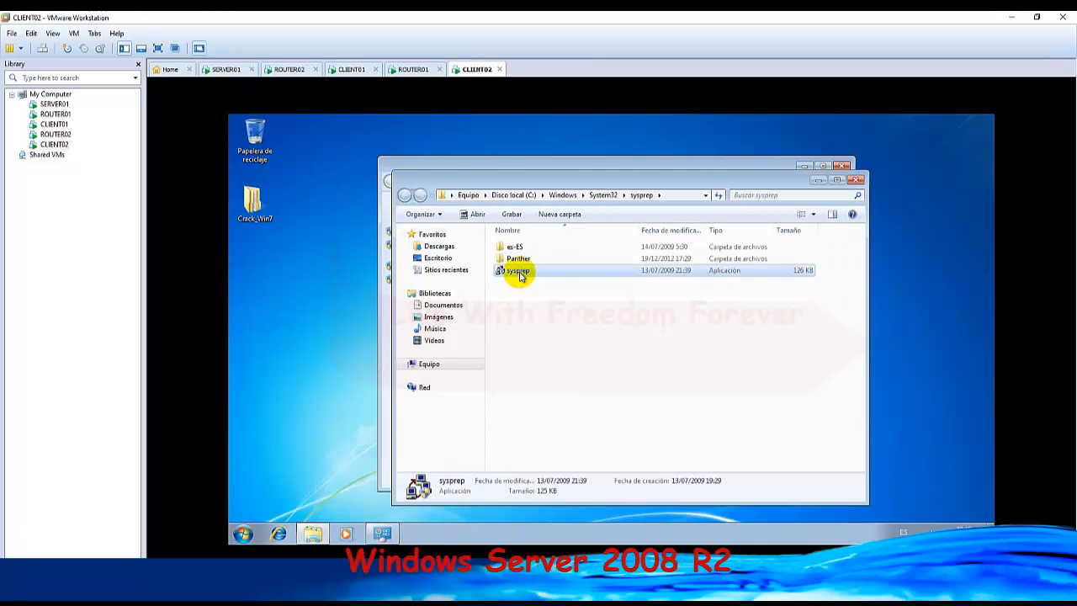
double_click(518, 272)
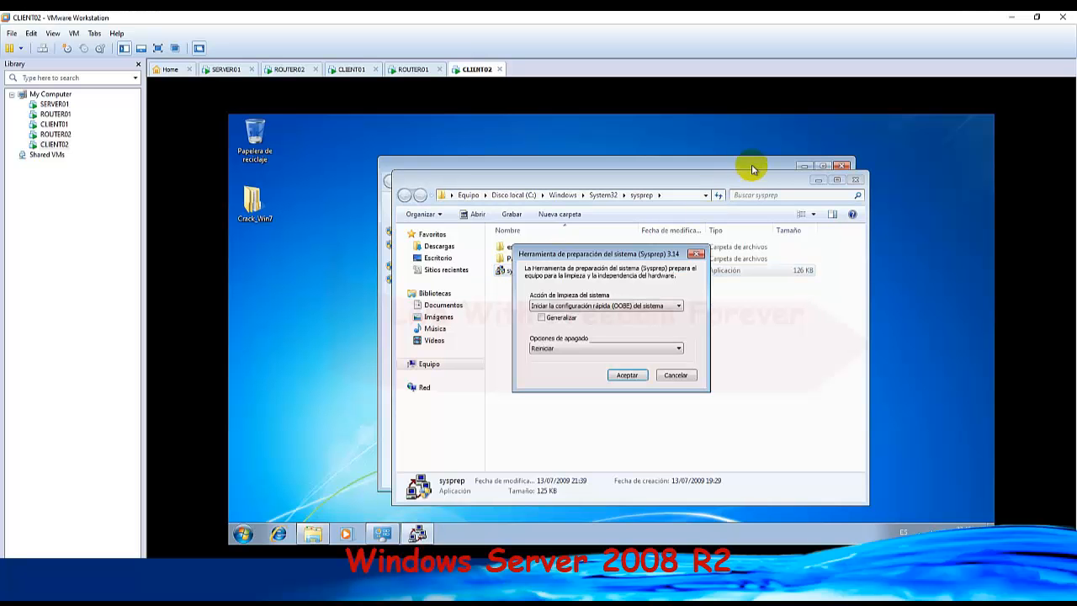
Run Sysprep on CLIENT02 with the OOBE cleanup action, Generalizar enabled and Reiniciar as the shutdown option.
left_click(542, 318)
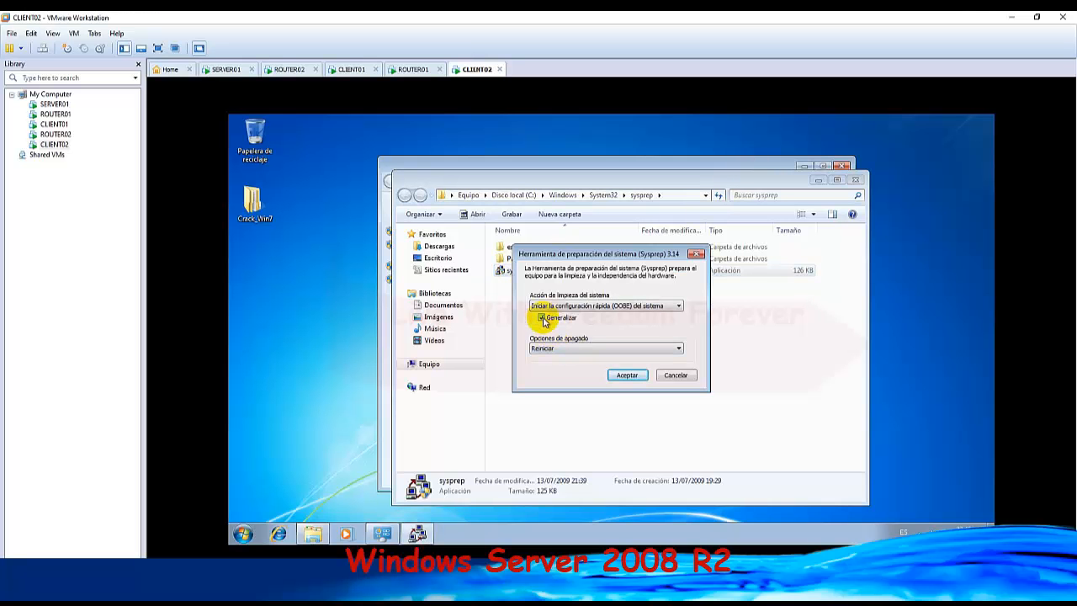
left_click(669, 308)
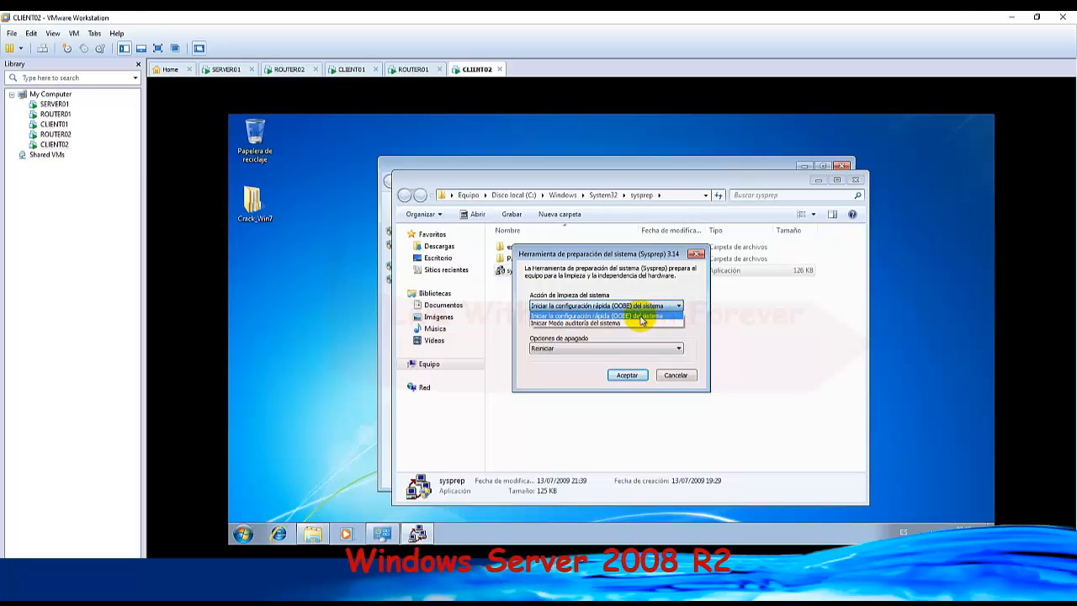
left_click(641, 317)
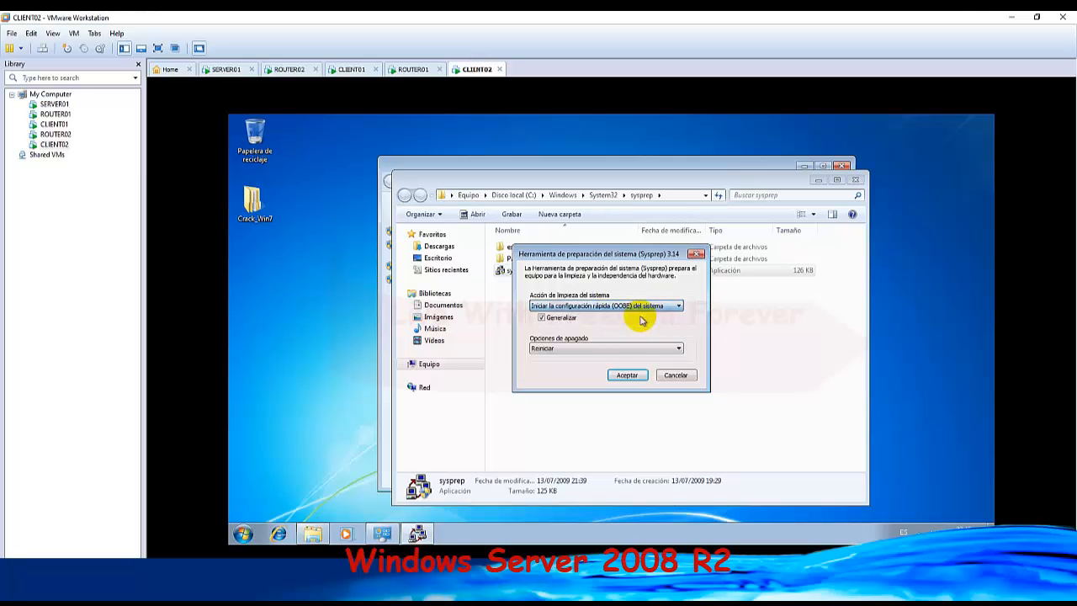
left_click(543, 352)
left_click(580, 350)
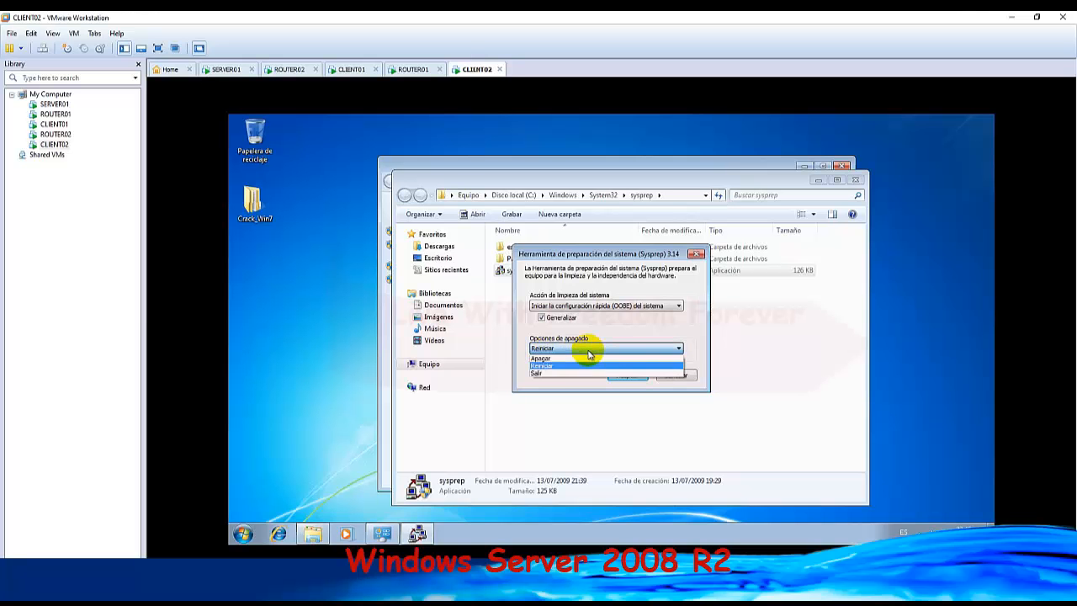
left_click(583, 366)
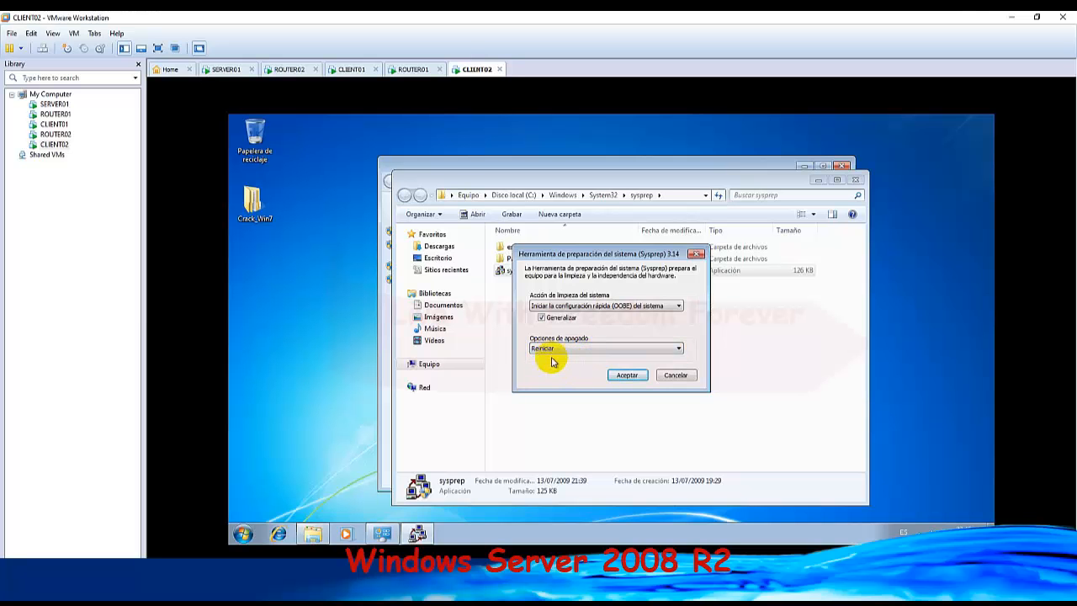
left_click(629, 378)
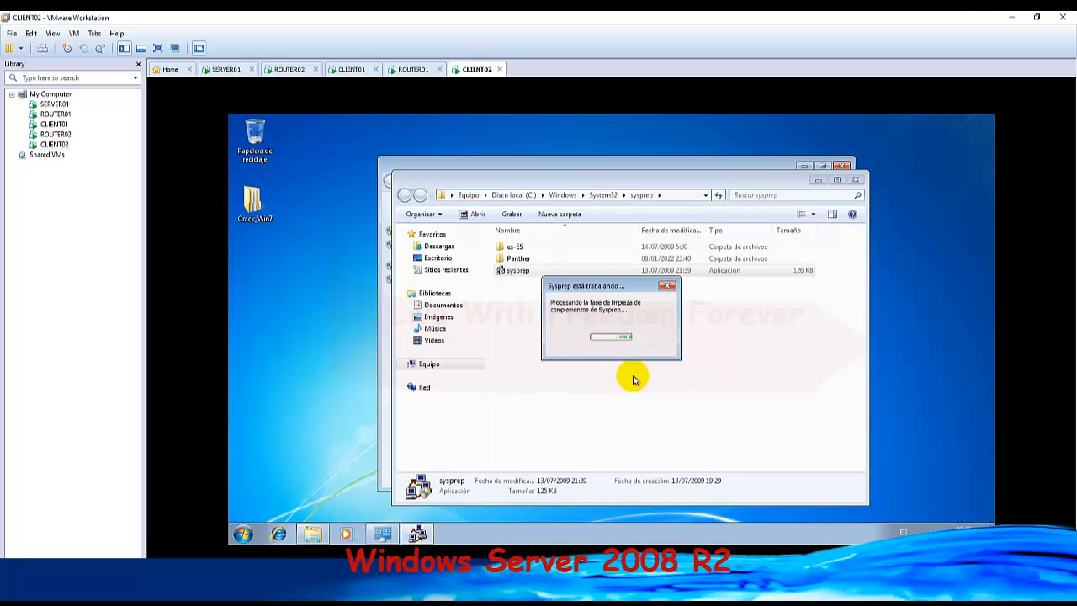
Reorder the open machines so ROUTER01 directly follows SERVER01, ahead of ROUTER02, and show the ROUTER02 console.
left_click(412, 71)
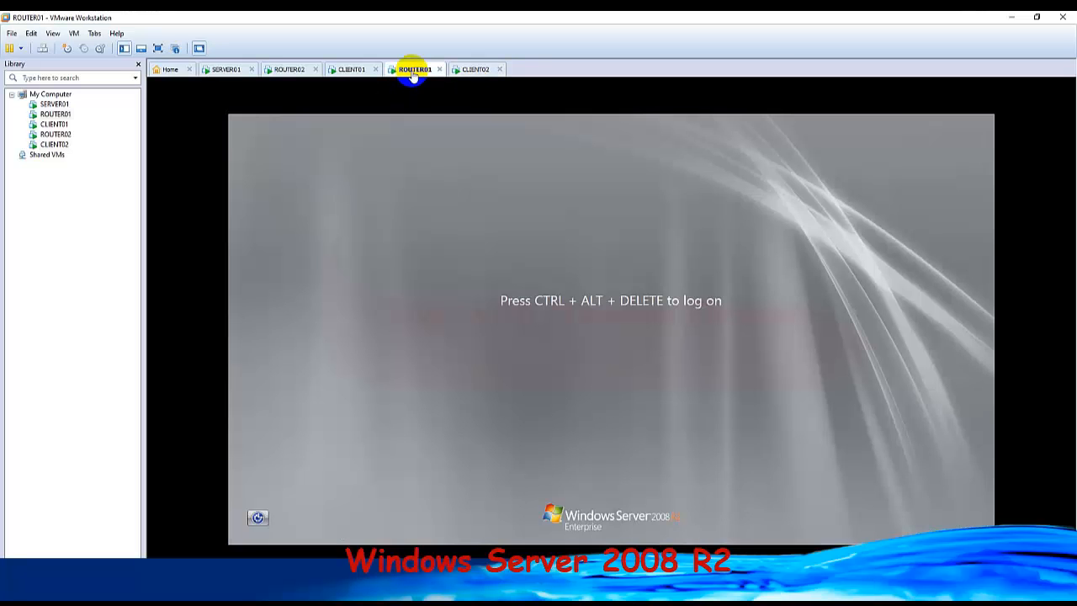
left_click(351, 72)
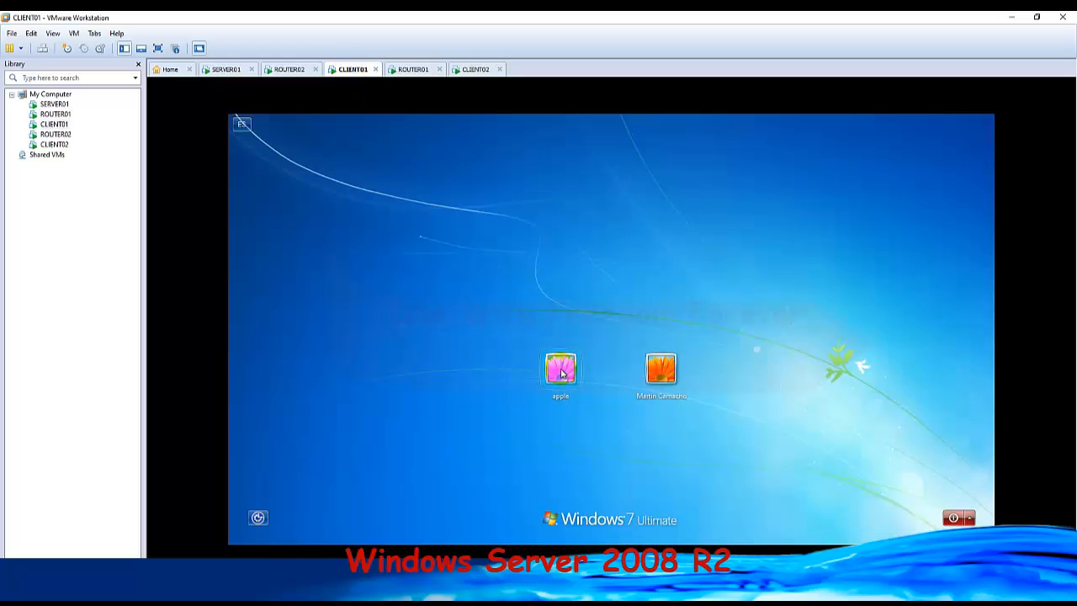
left_click(410, 71)
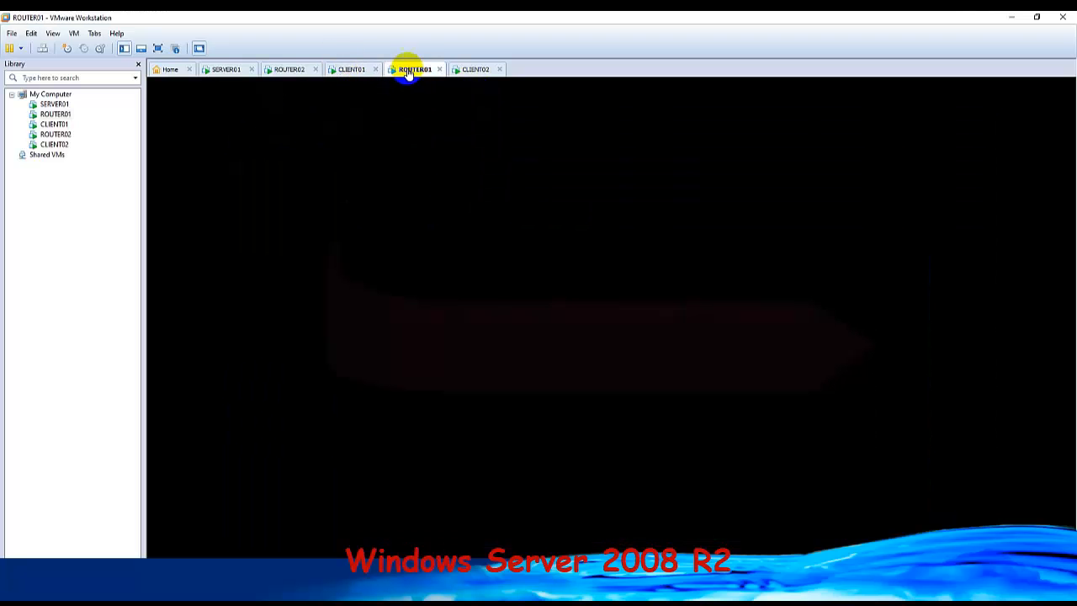
left_click_drag(412, 68, 278, 73)
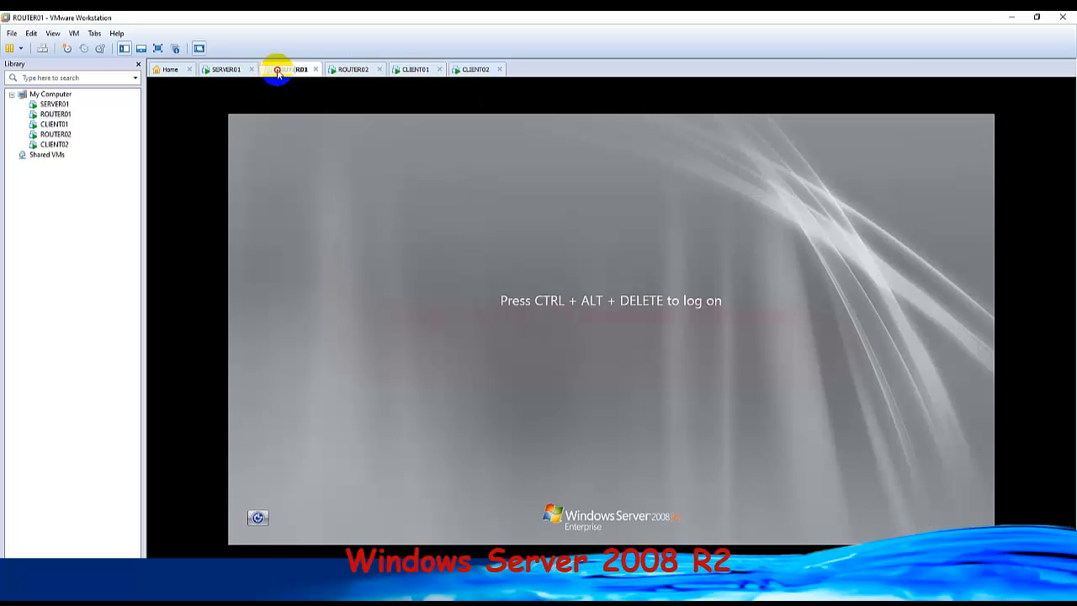
left_click(351, 71)
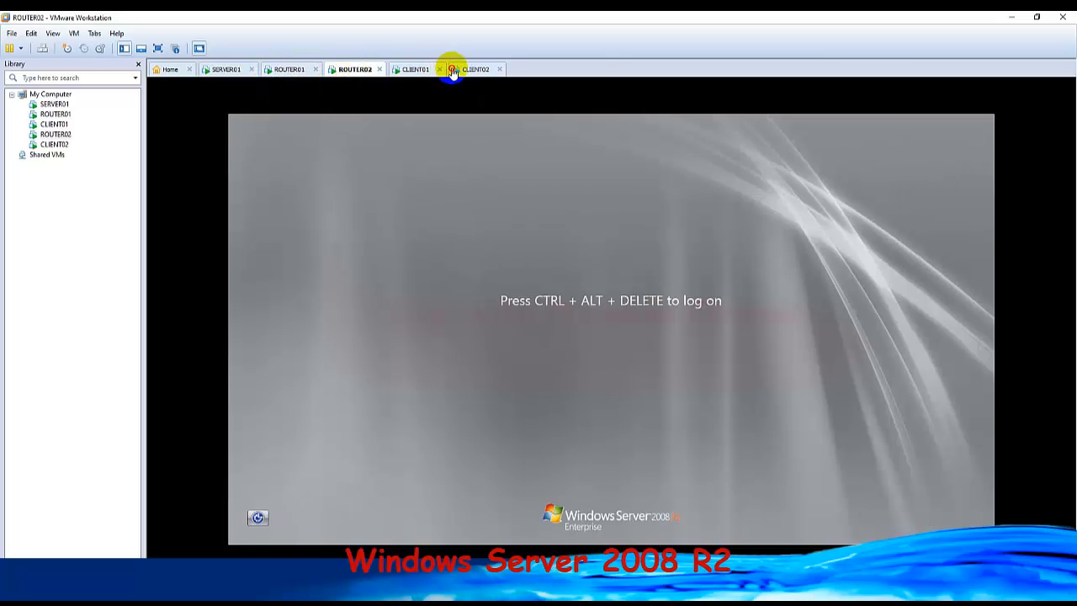
Move ROUTER02 directly after CLIENT01 in the open machines, and log on to ROUTER01 as Administrator with the account password.
left_click_drag(446, 73, 436, 70)
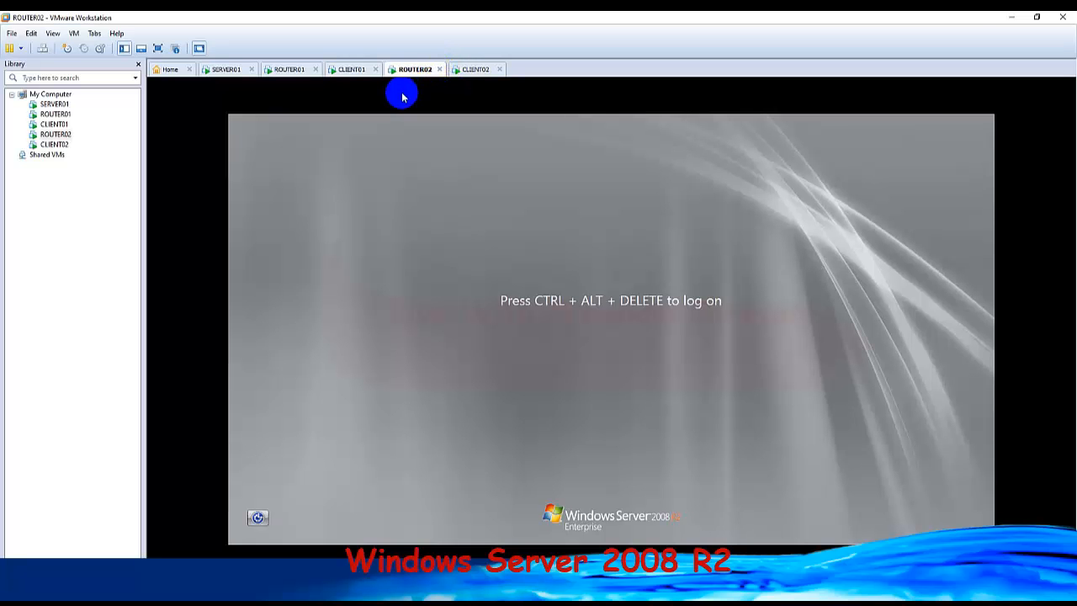
left_click(291, 71)
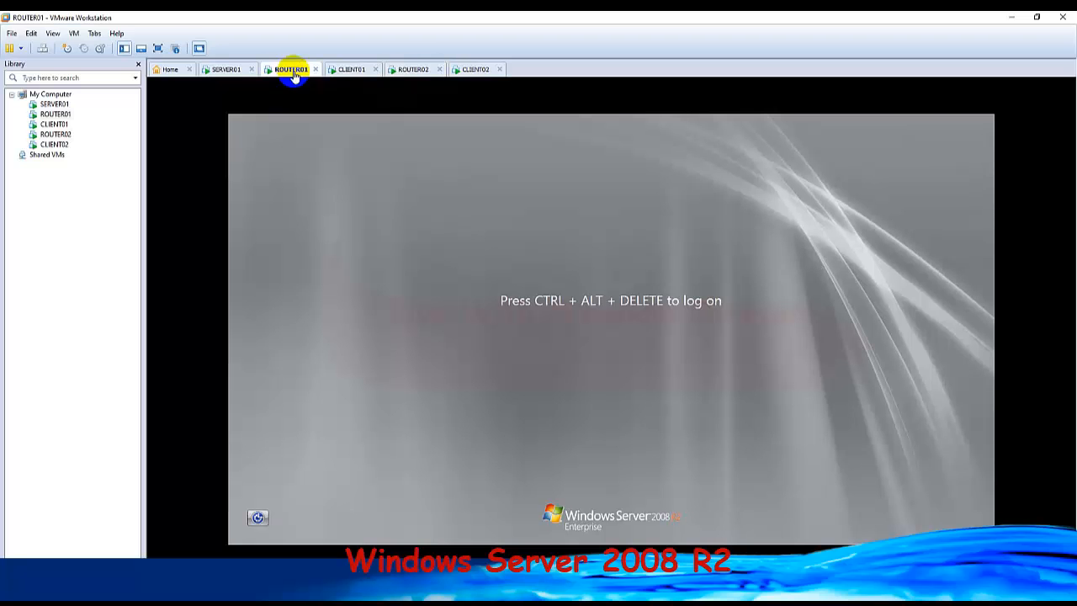
left_click(43, 49)
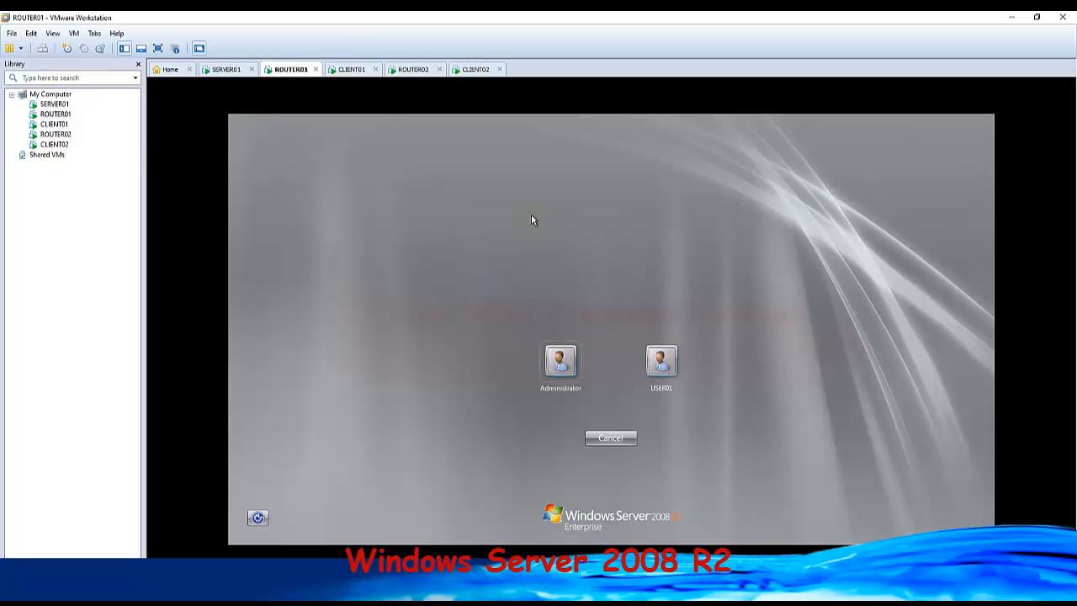
left_click(566, 368)
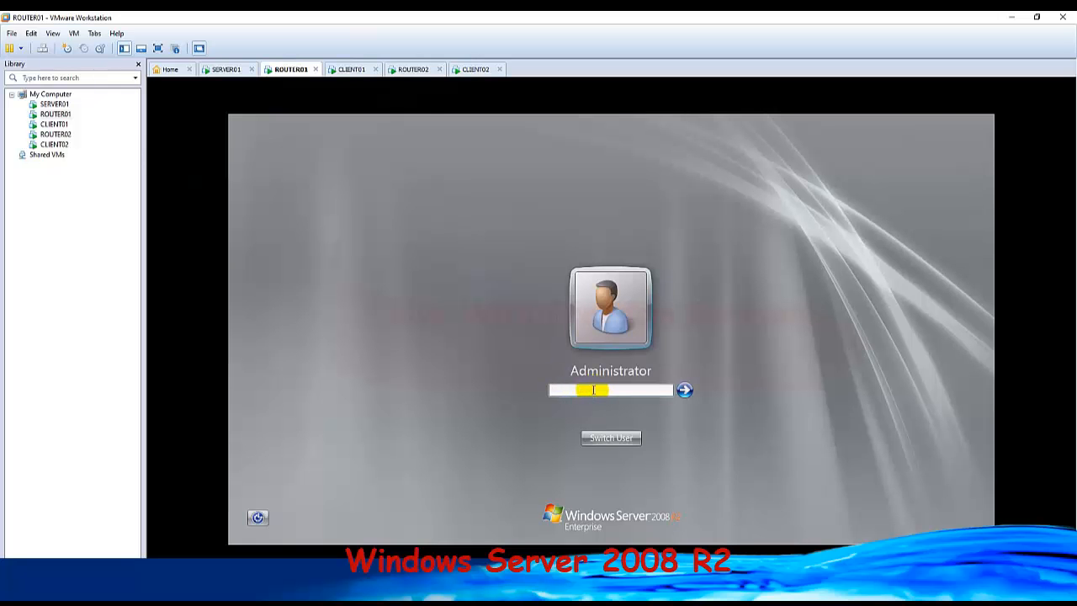
type("P@ssw0rd")
key("Return")
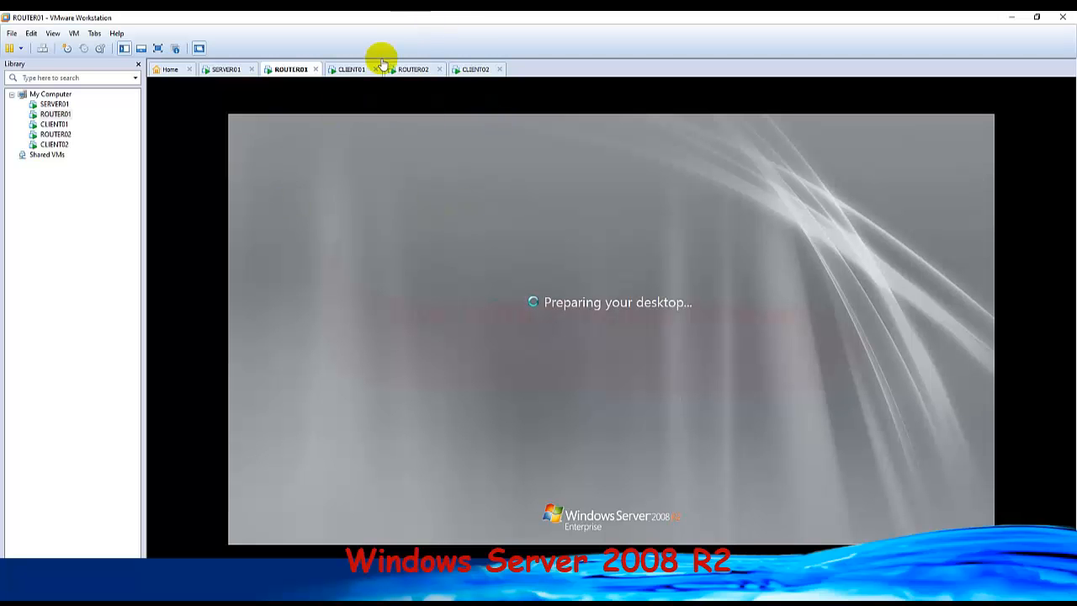
Log on to CLIENT01 with the apple account by entering its password.
left_click(346, 71)
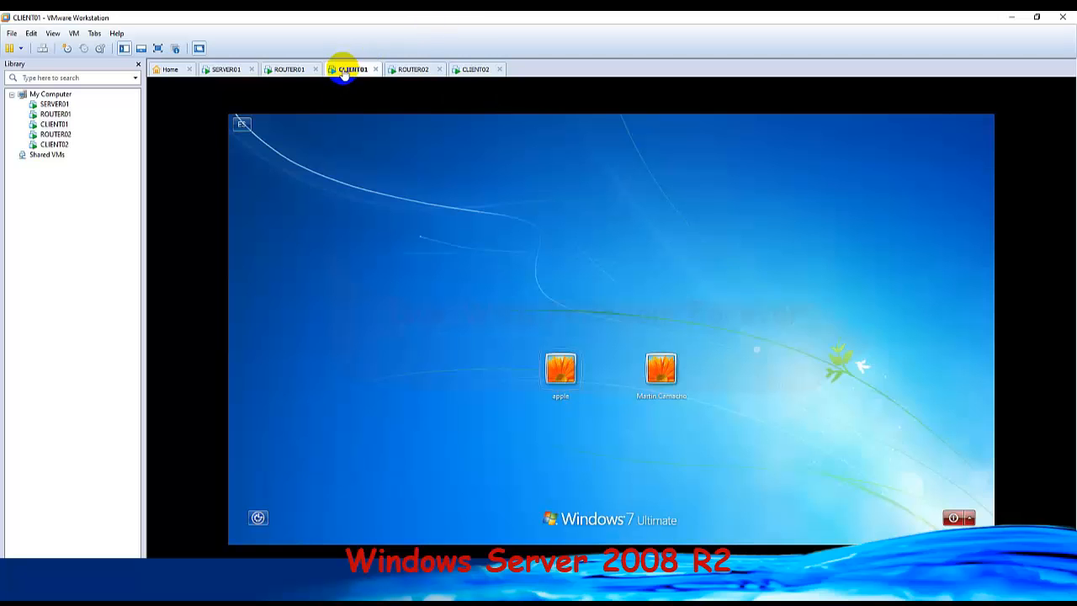
left_click(561, 367)
left_click(599, 390)
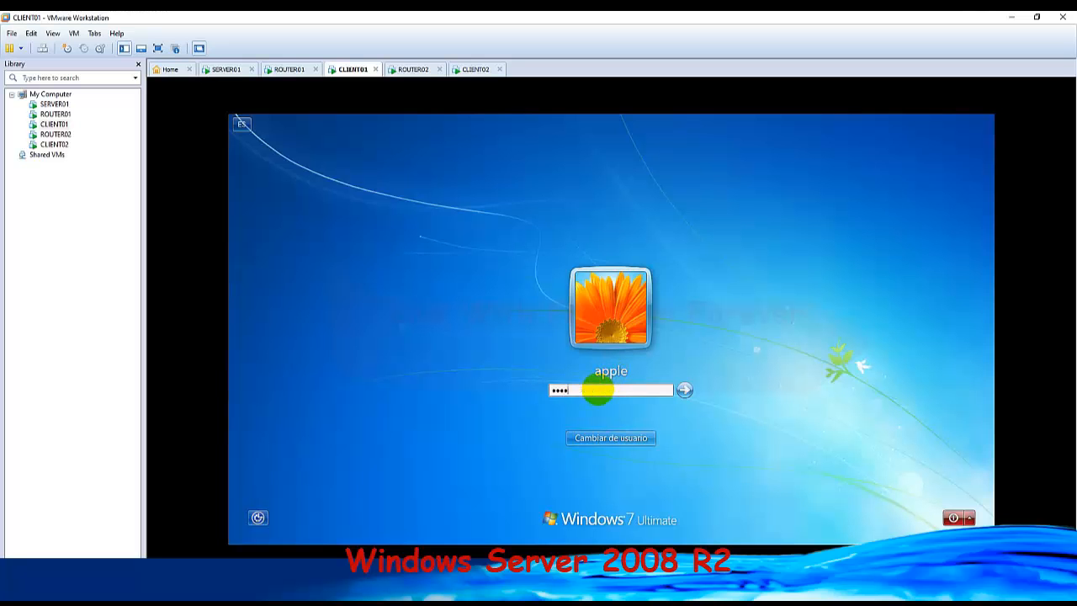
key("Return")
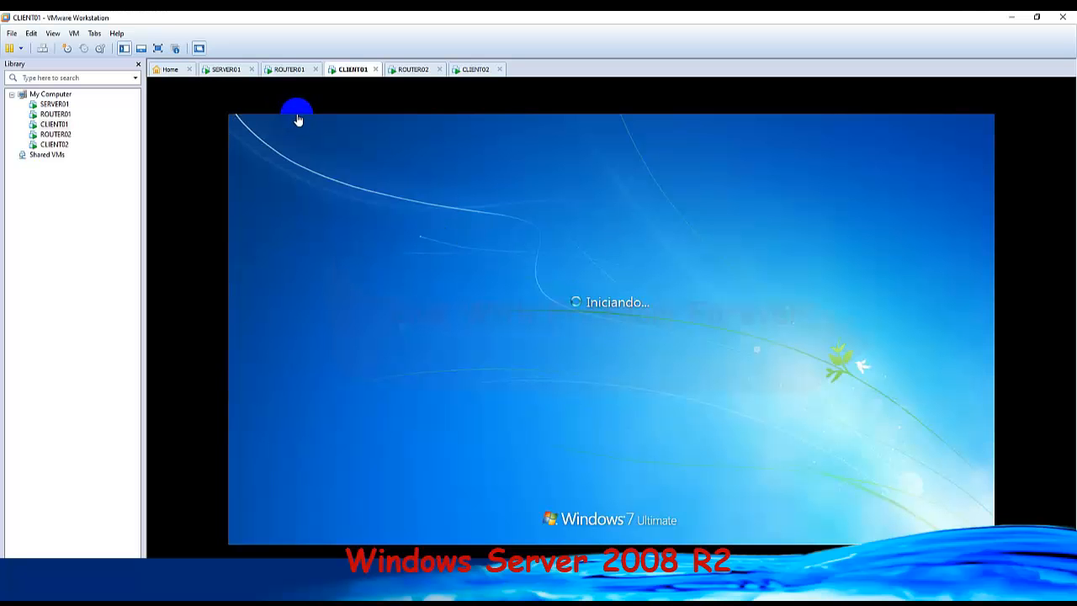
Check the ROUTER01 desktop, and log on to SERVER01 as Administrator with the account password.
left_click(283, 71)
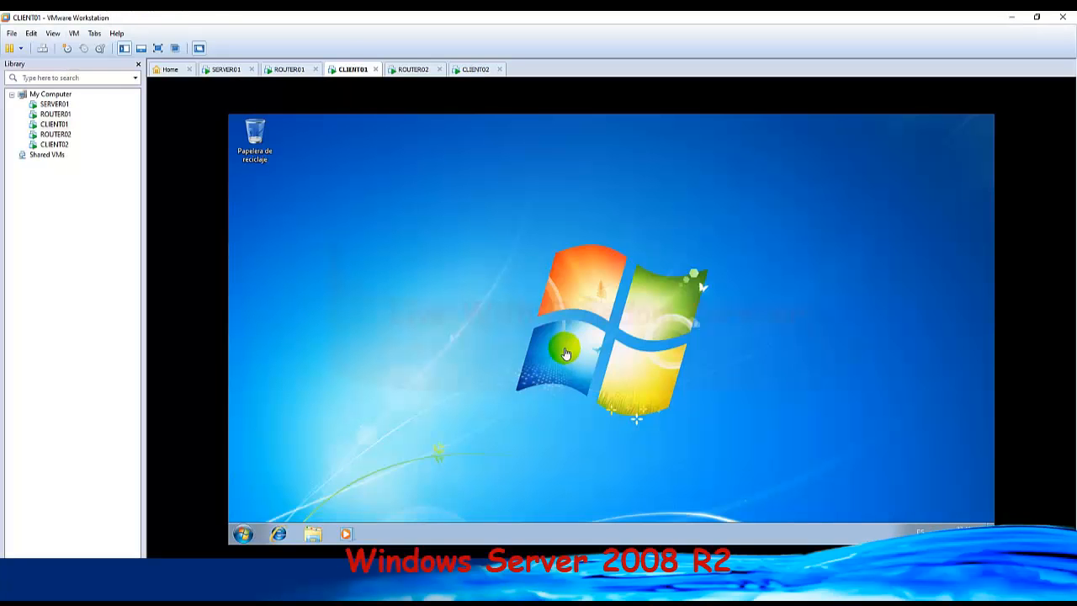
left_click(287, 69)
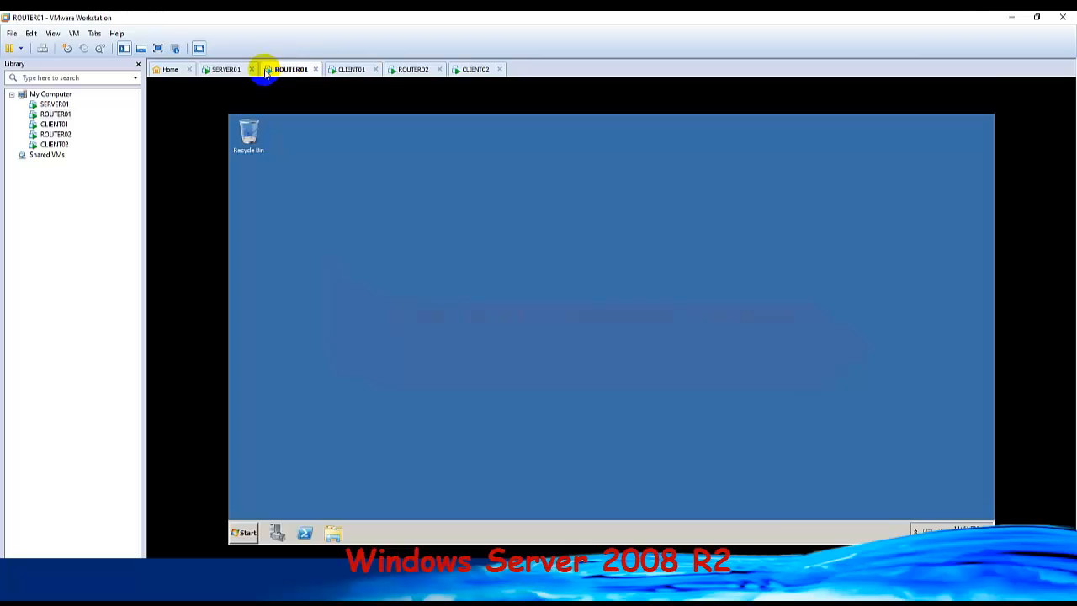
left_click(228, 70)
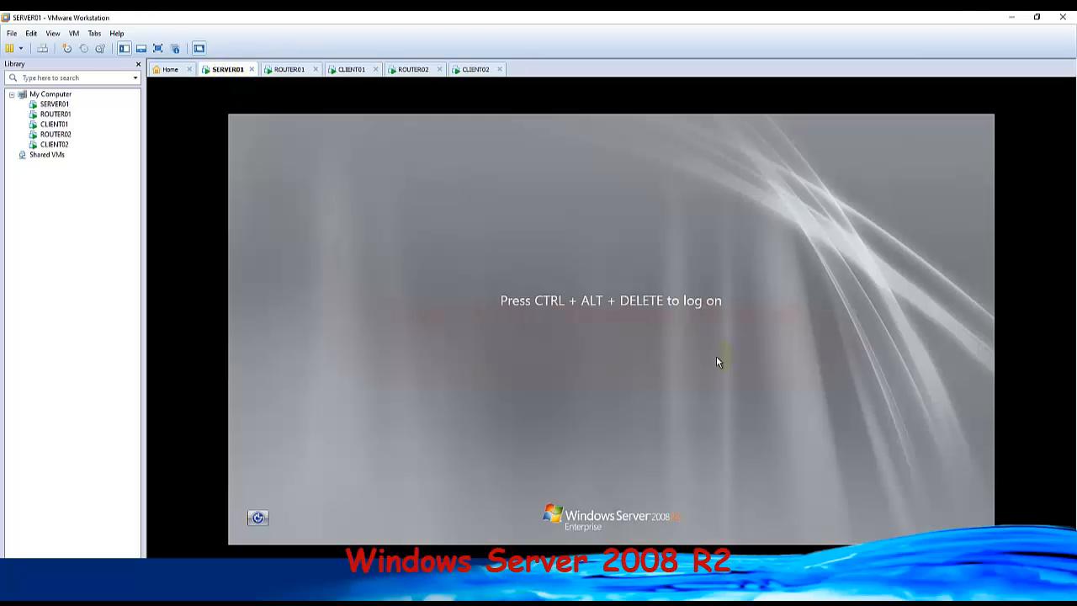
left_click(42, 48)
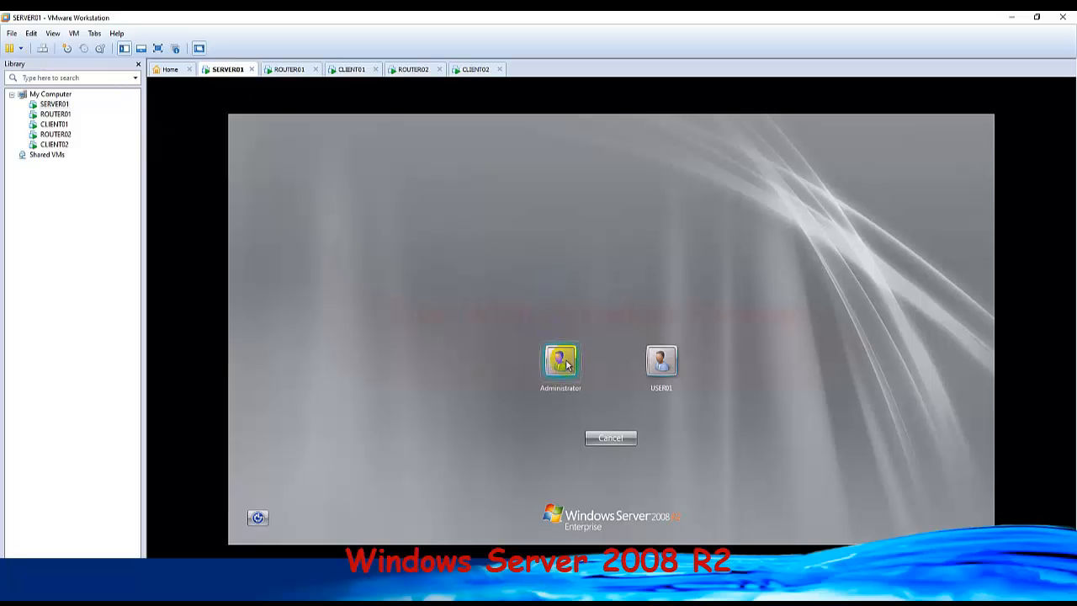
left_click(565, 363)
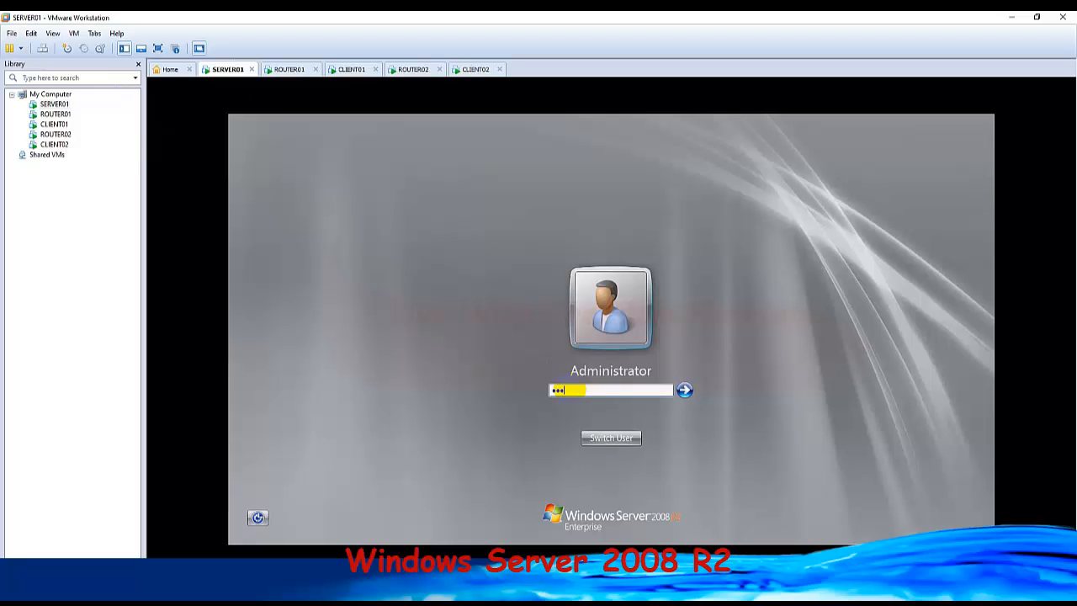
key("Return")
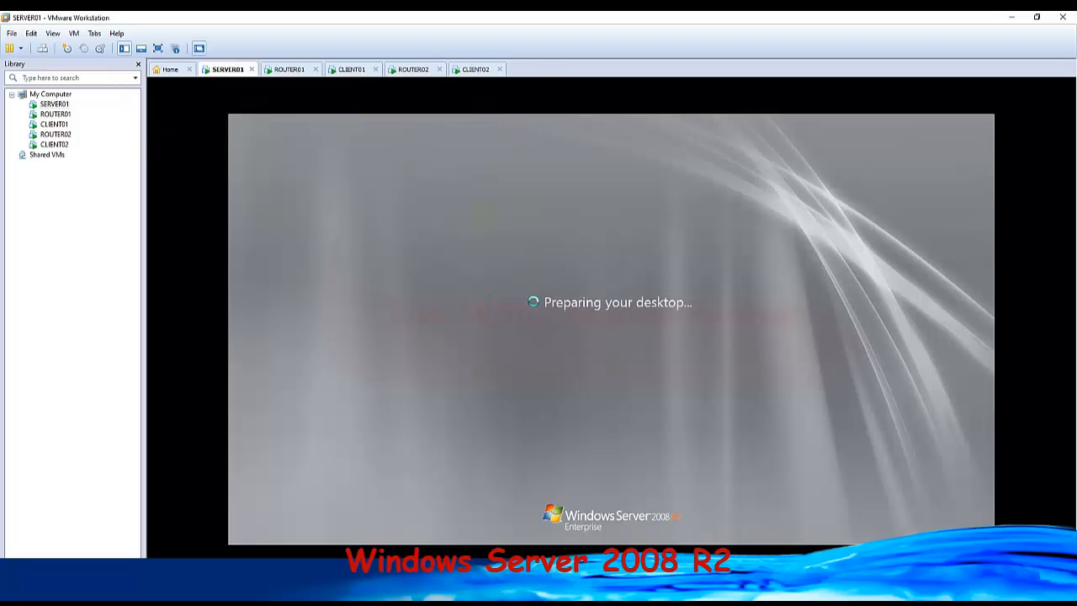
Open a Command Prompt on CLIENT01 by running cmd.
left_click(350, 69)
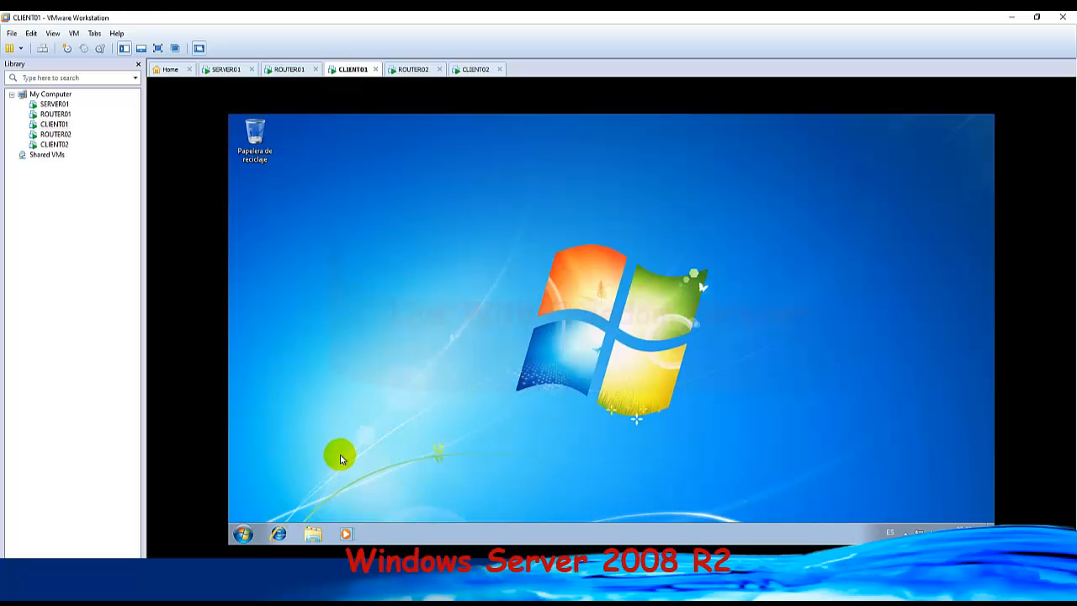
key("super+r")
type("cm")
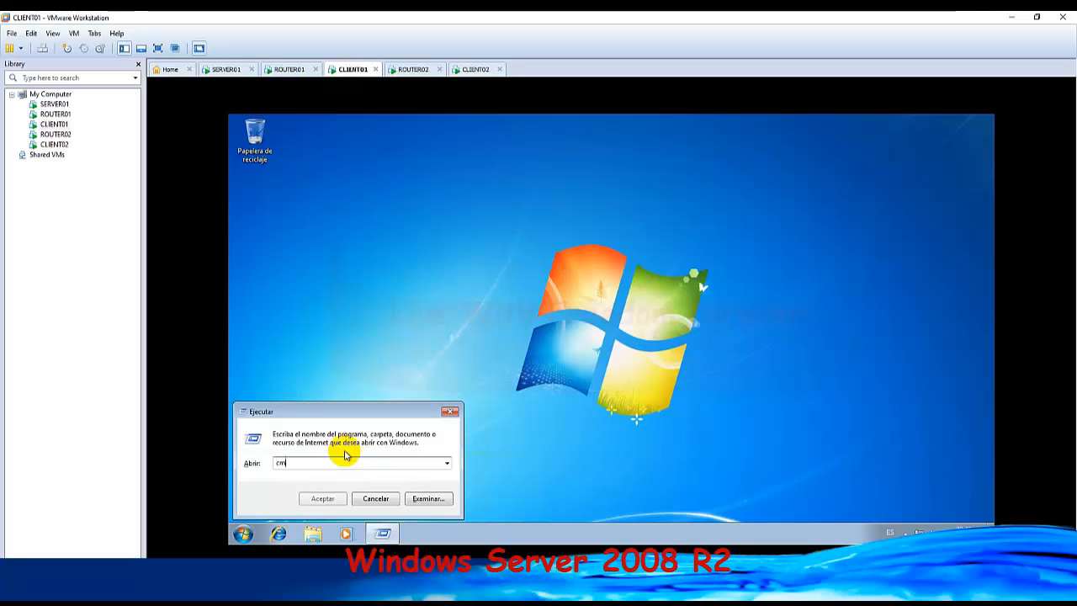
type("d")
key("Return")
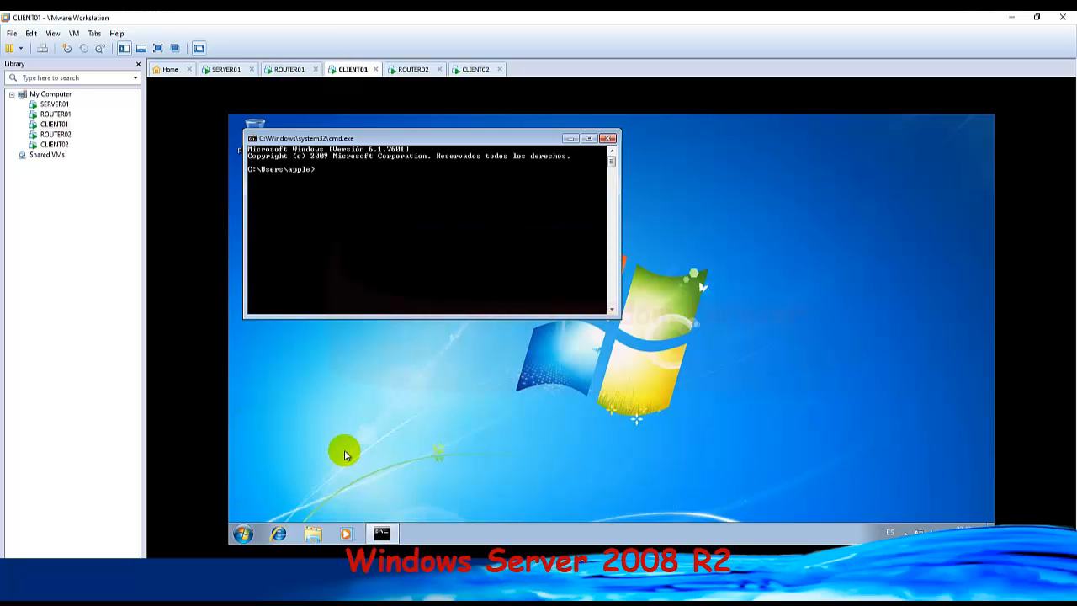
Check the network diagram for SERVER01's address, ping 200.200.100.50 from CLIENT01, and stop the ping after a few replies.
type("ping")
mouse_move(381, 532)
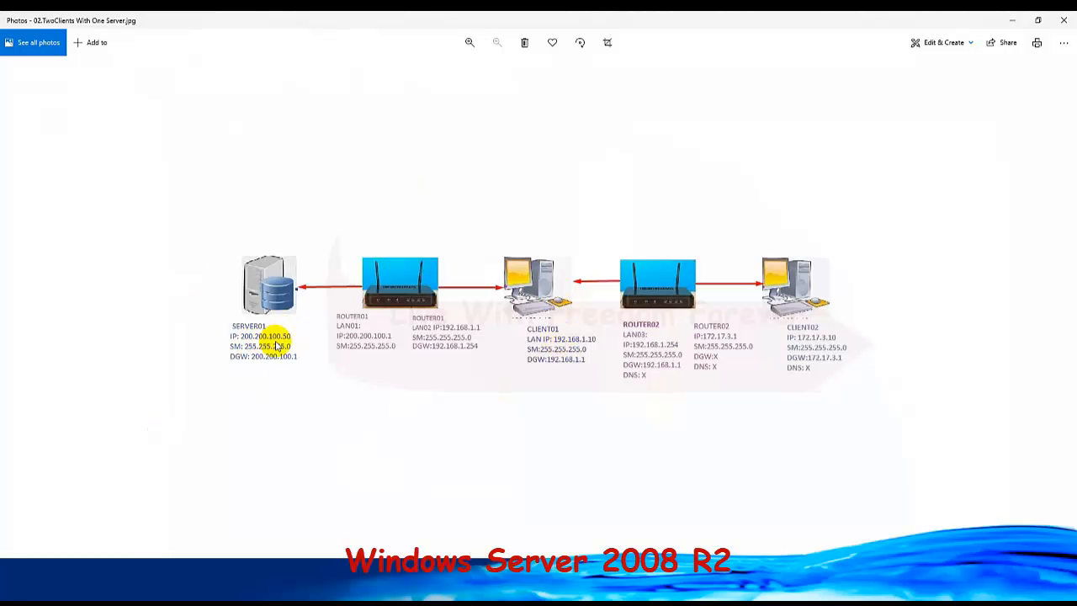
left_click(1010, 19)
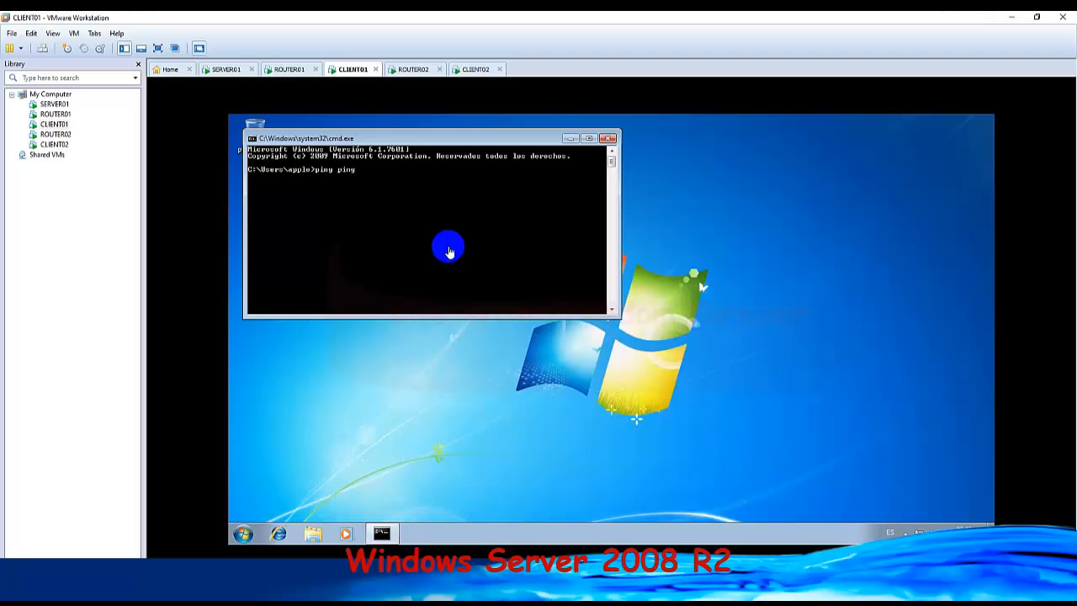
key("BackSpace")
key("BackSpace")
type("200.200.100.50")
key("Return")
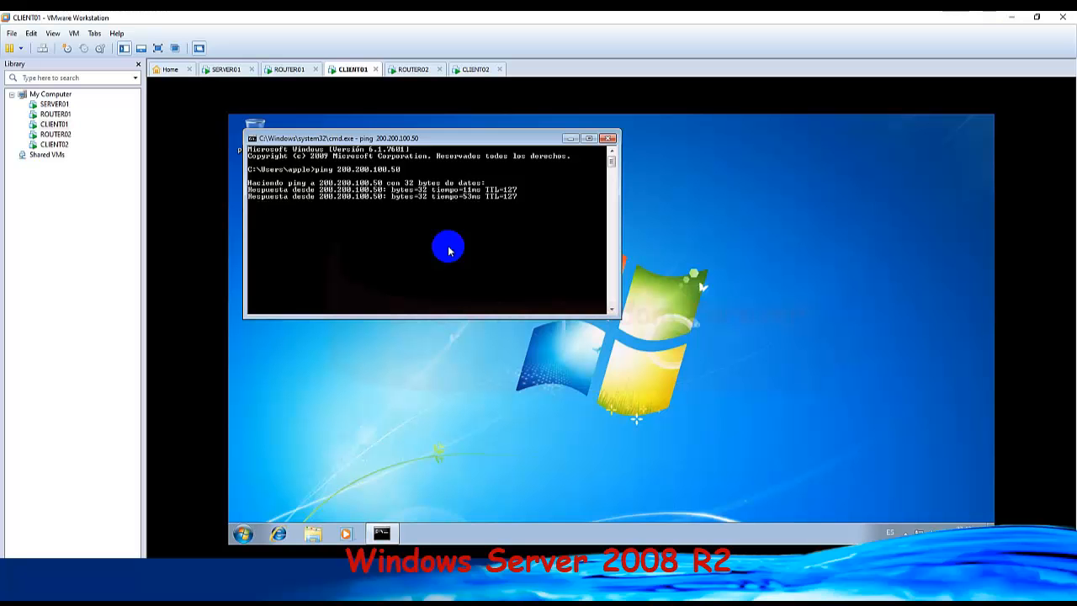
key("ctrl+c")
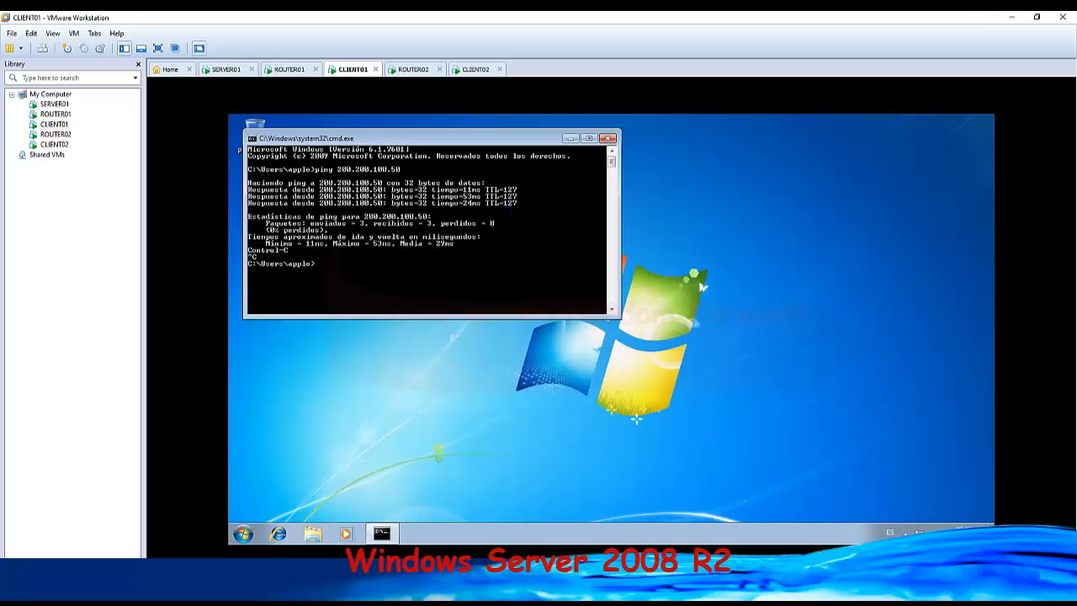
Log on to ROUTER02 as Administrator with the account password, checking CLIENT02's restart while waiting.
left_click(413, 69)
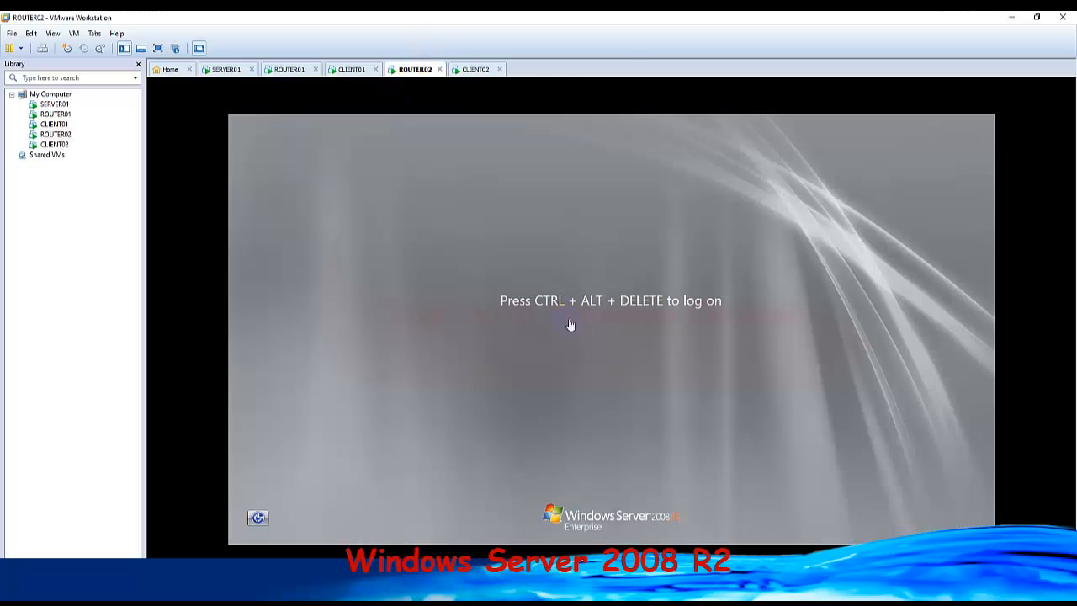
left_click(43, 49)
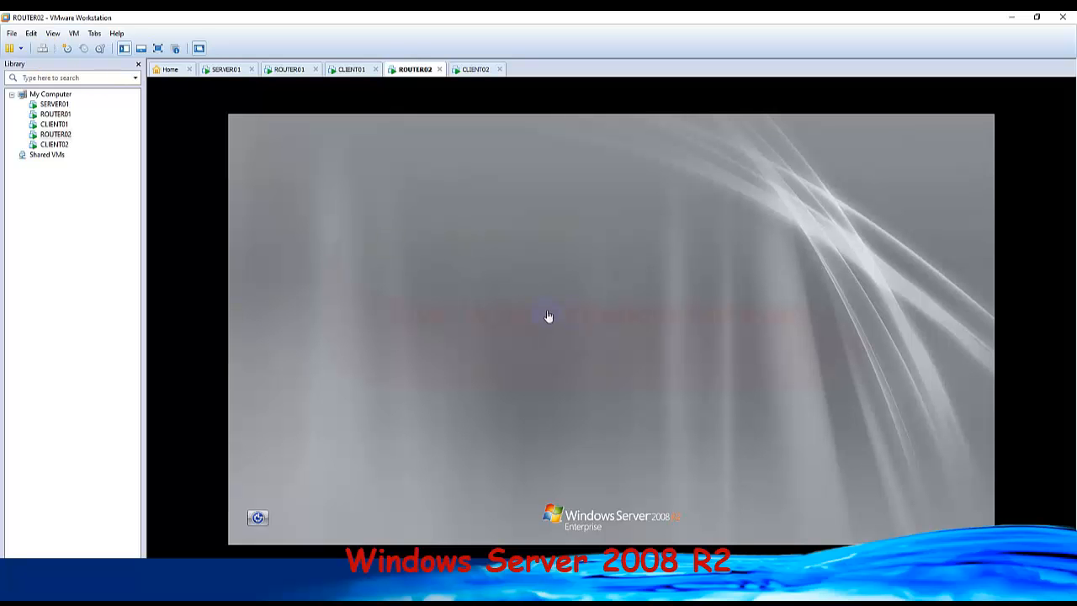
left_click(473, 69)
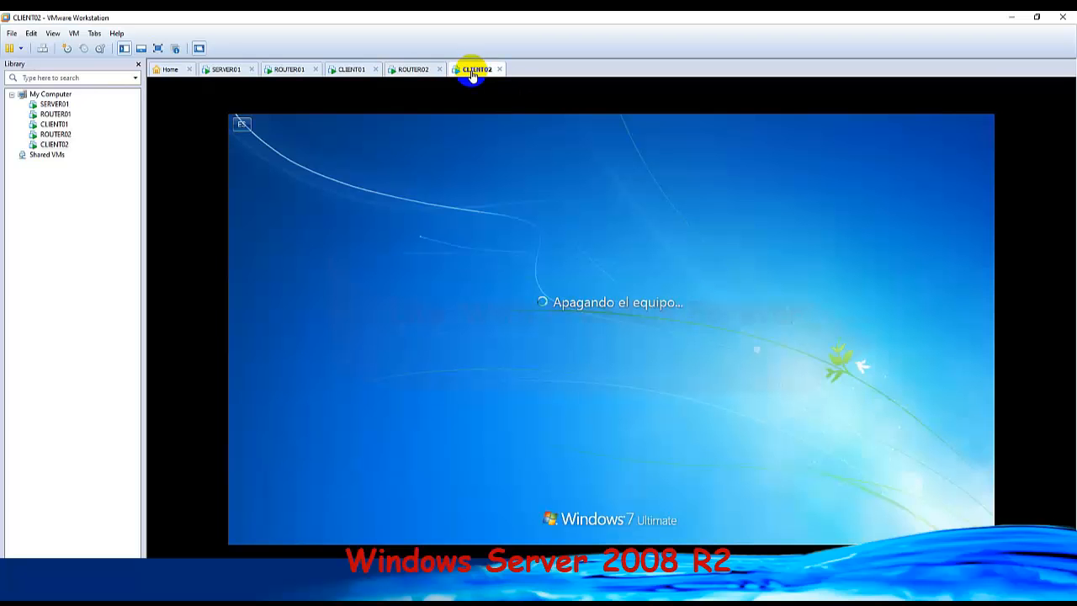
left_click(415, 70)
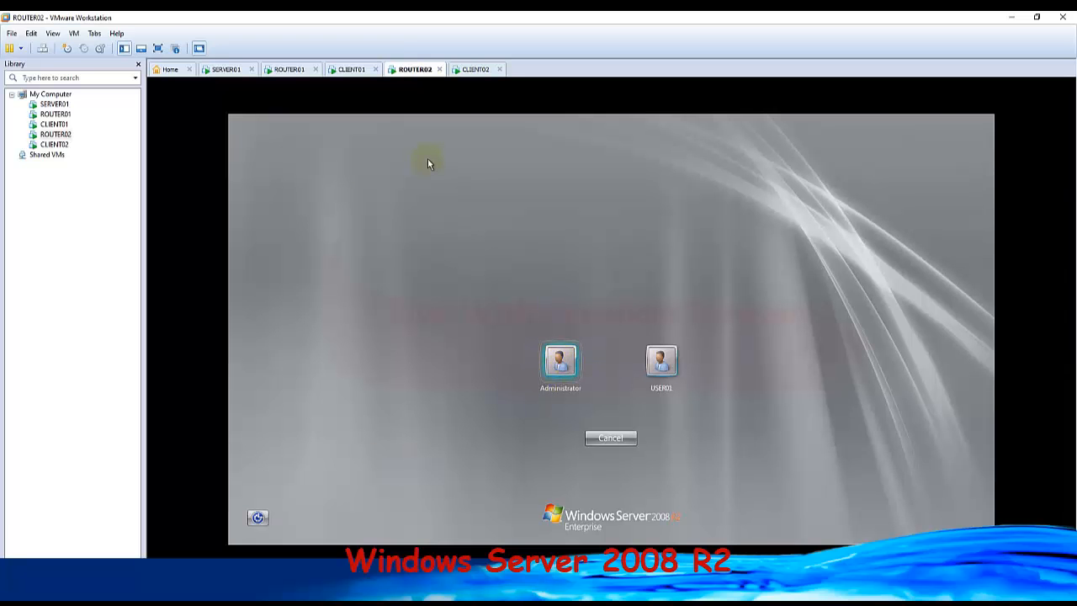
left_click(562, 360)
key("Return")
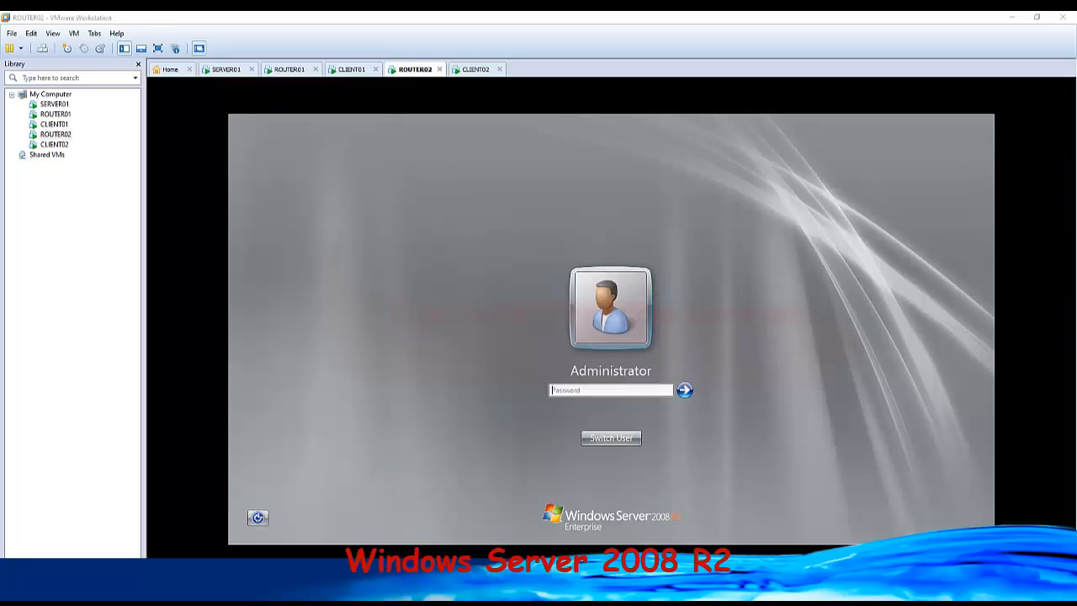
left_click(588, 390)
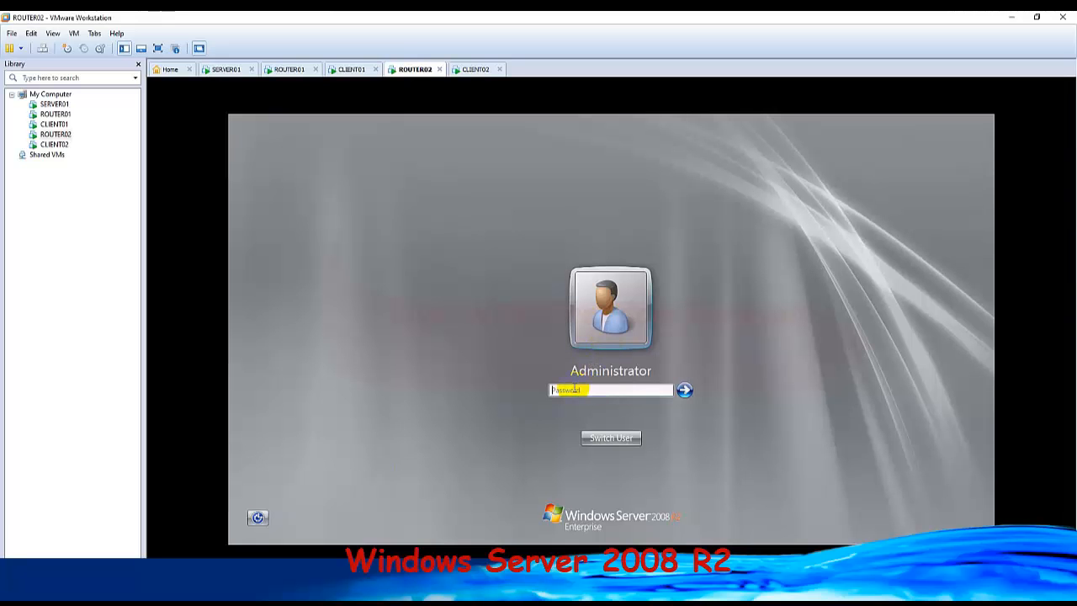
left_click(574, 389)
type("P")
key("Return")
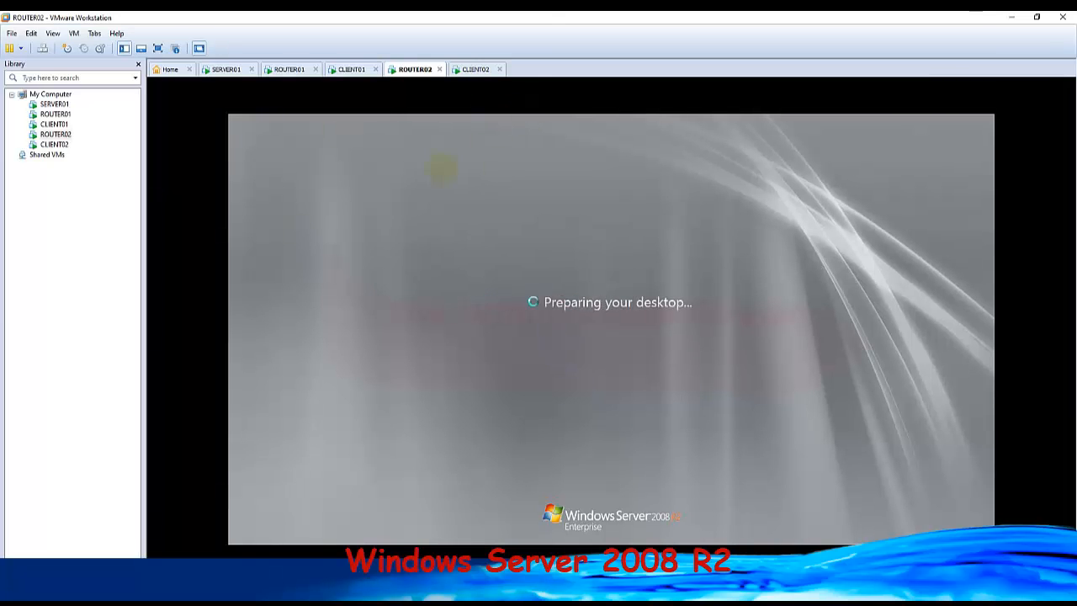
left_click(465, 72)
left_click(415, 72)
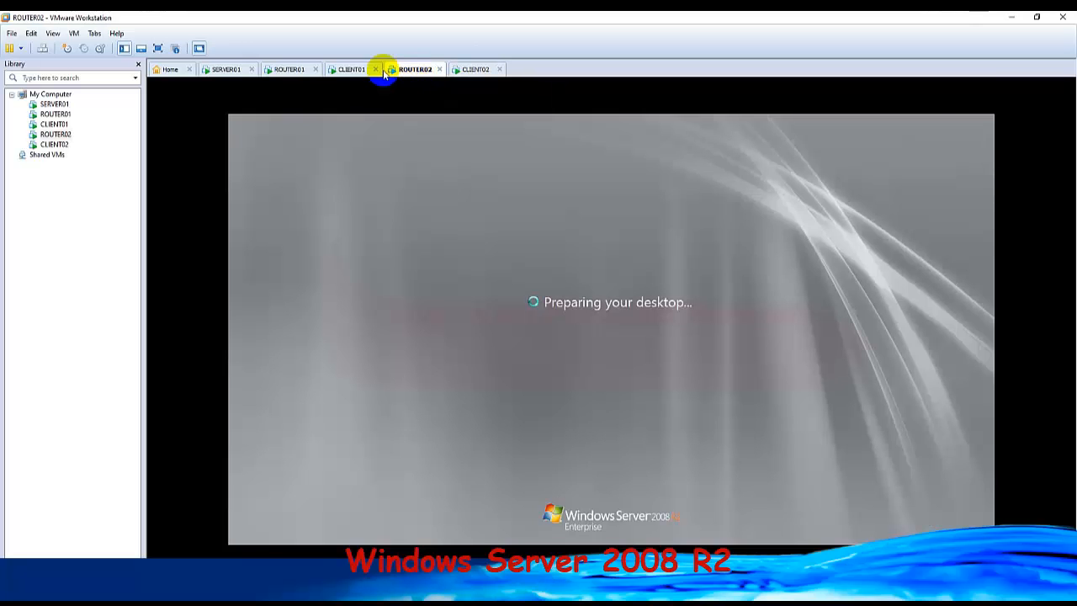
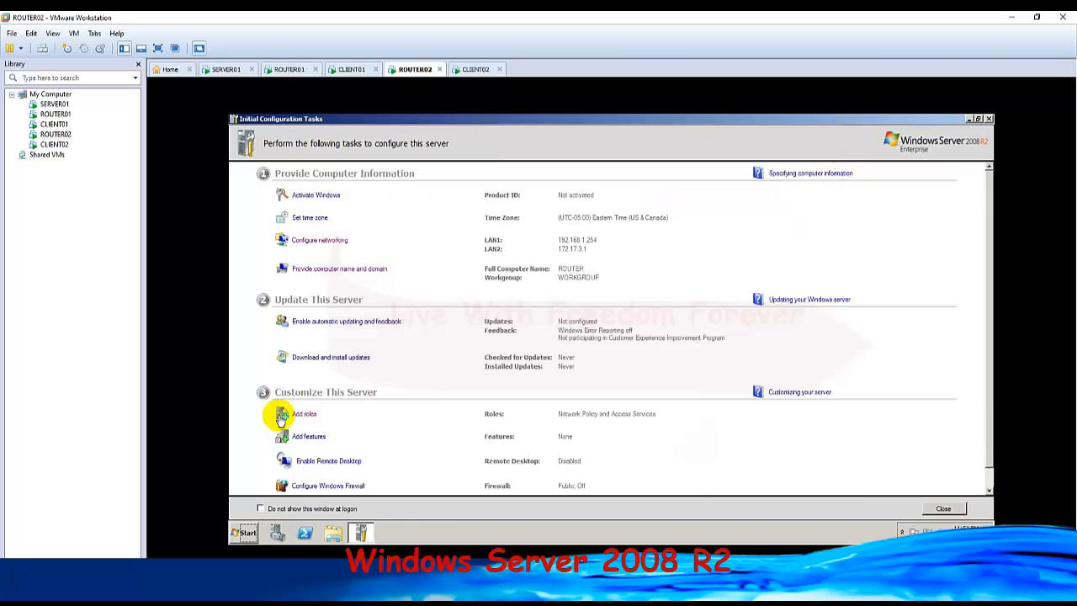
Open a Command Prompt on ROUTER02, check the addresses in the network diagram, ping 172.17.3.1, and stop the ping after a couple of replies.
left_click(246, 535)
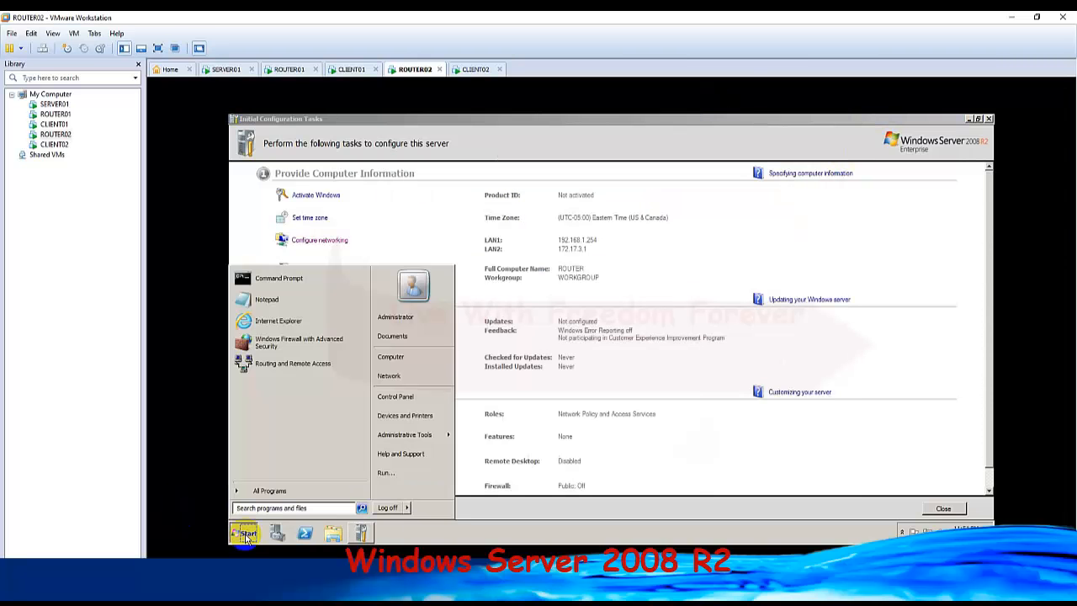
left_click(278, 277)
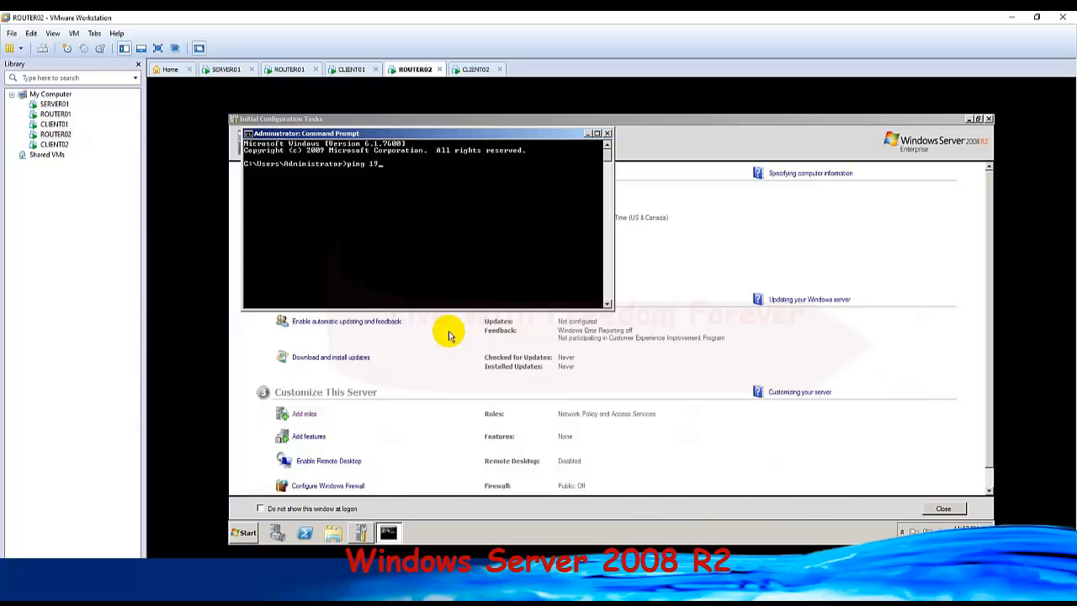
key("BackSpace")
key("BackSpace")
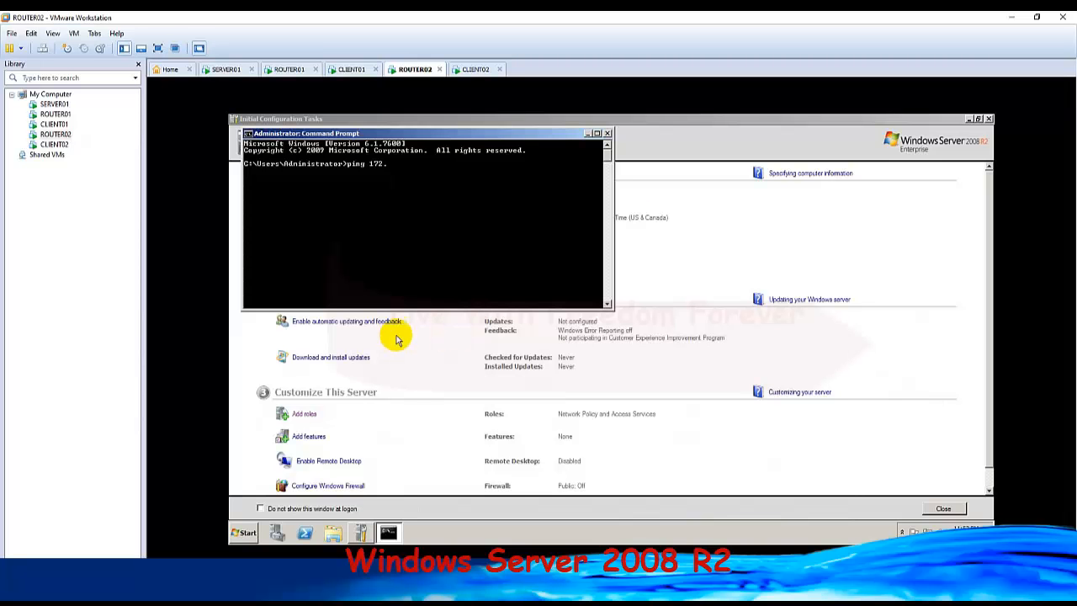
left_click(482, 589)
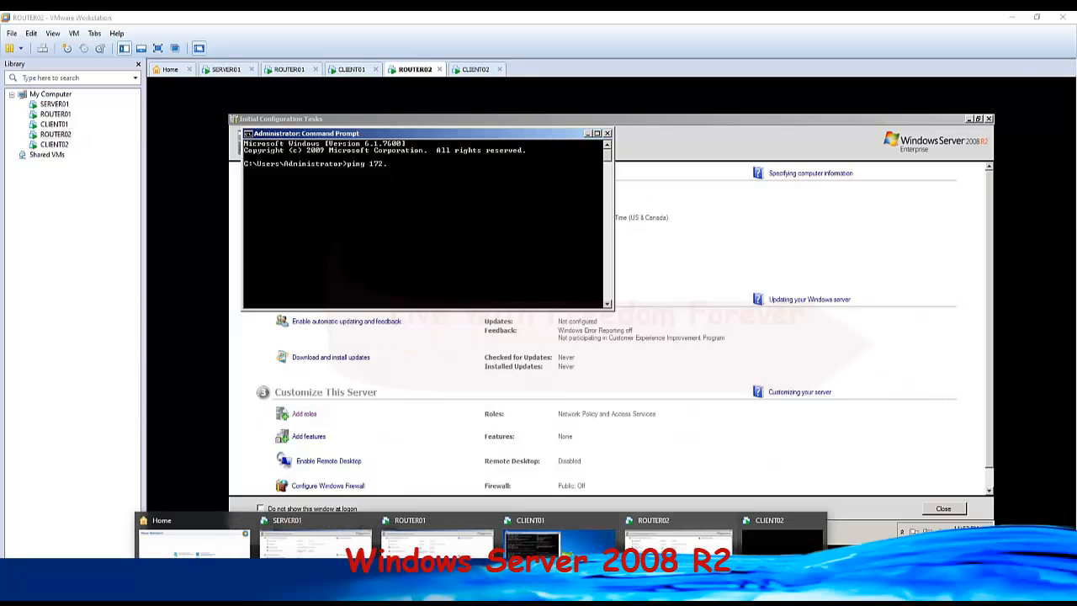
left_click(508, 589)
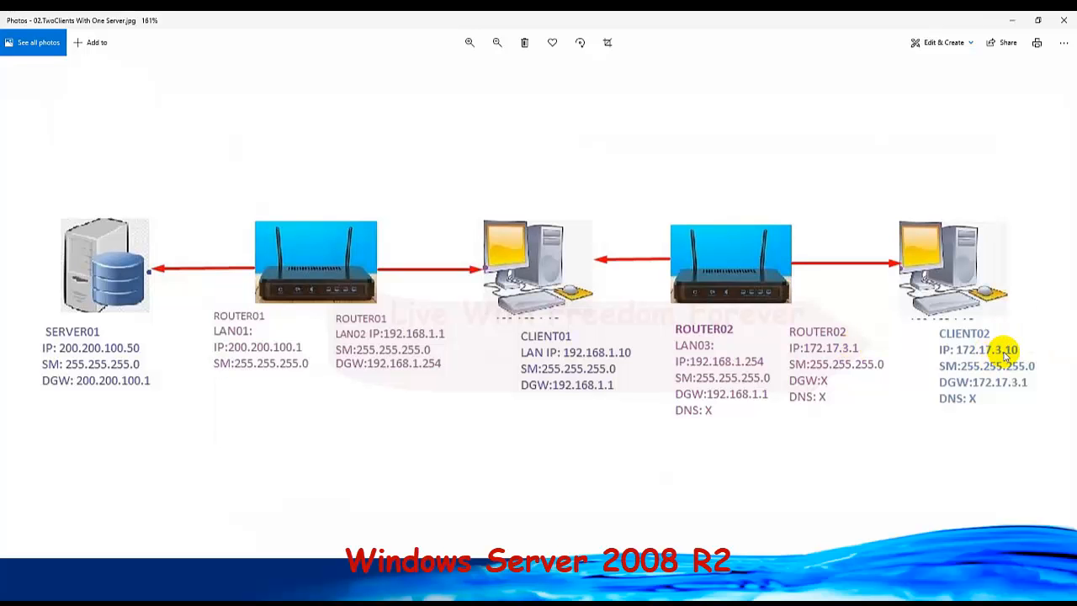
left_click(1010, 20)
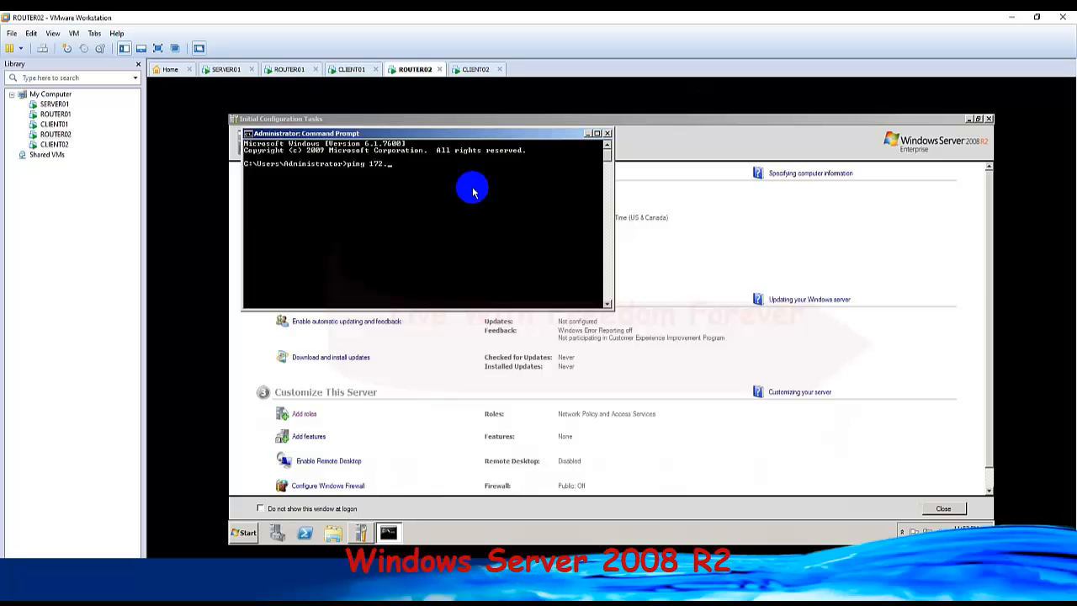
key("Return")
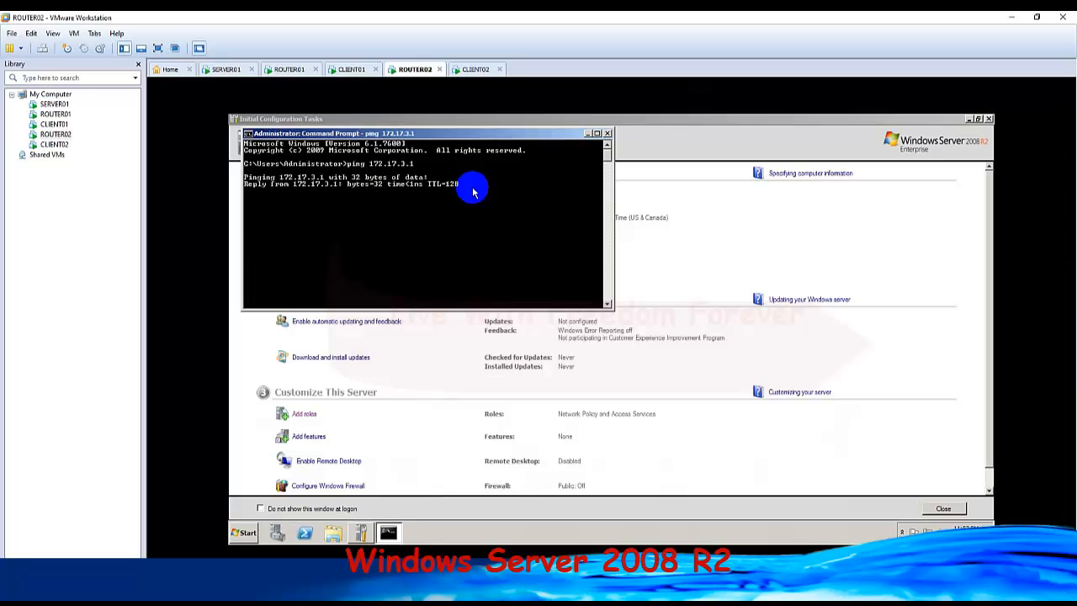
key("ctrl+c")
Ping CLIENT02's address 172.17.3.10 from ROUTER02.
key("Up")
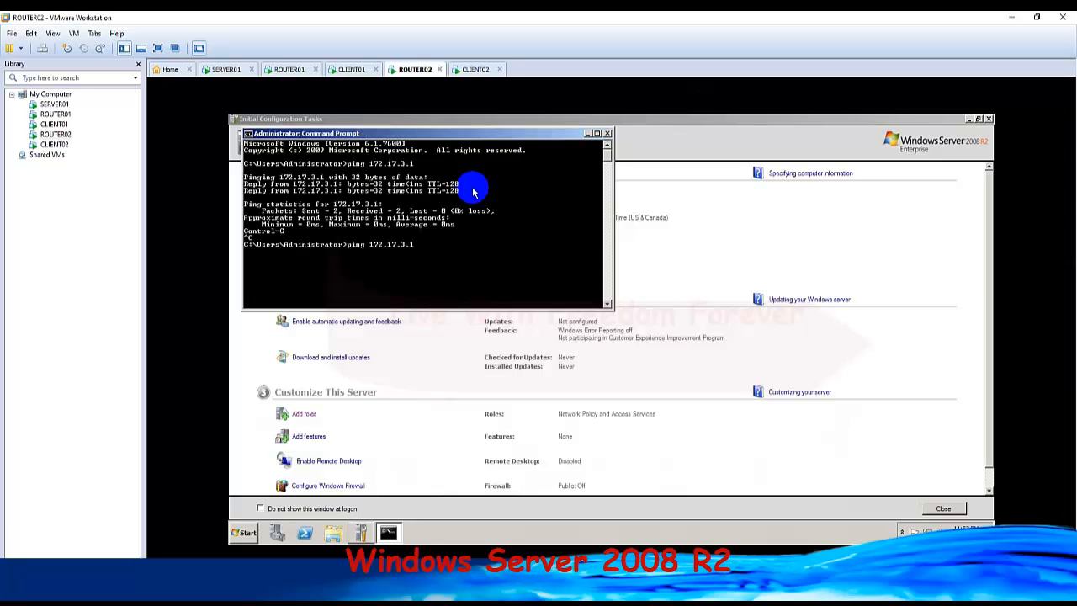
type("0")
key("Return")
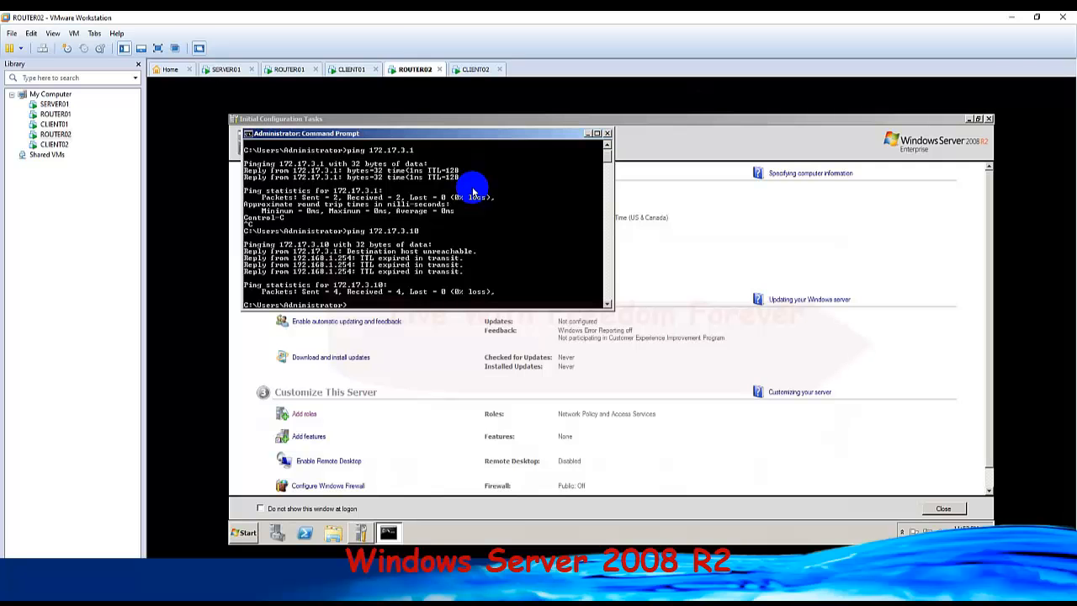
On CLIENT02, accept the España regional settings in Windows 7 setup and enter sun as the user name.
left_click(469, 70)
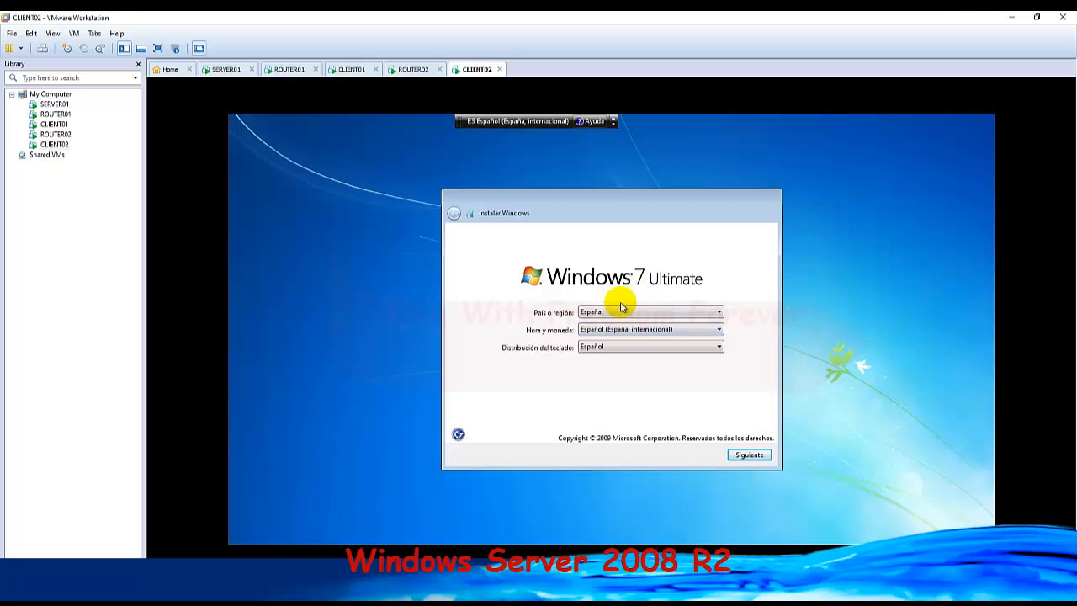
left_click(743, 457)
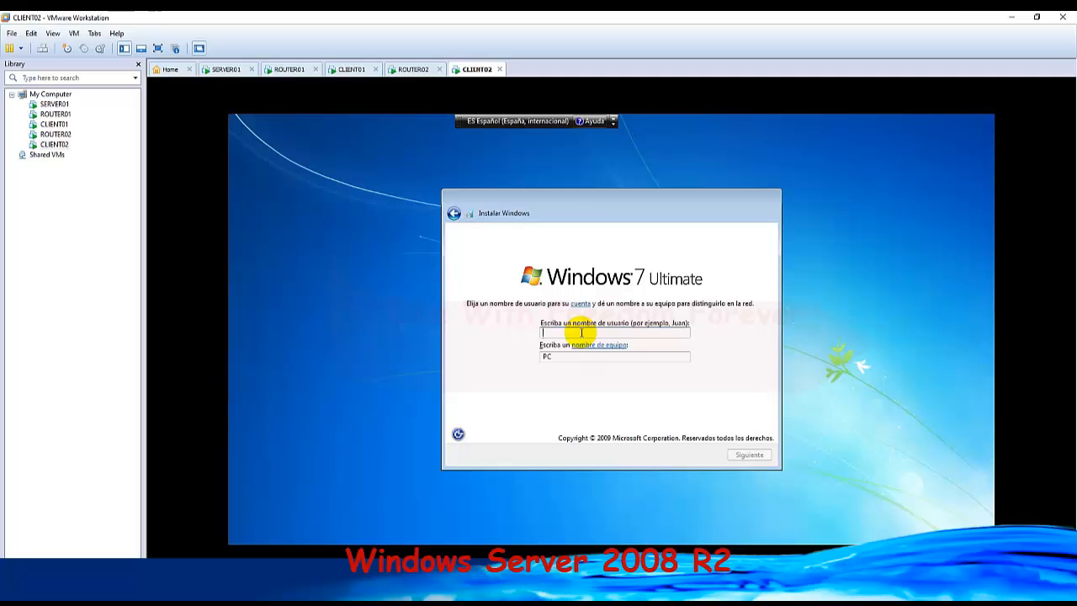
type("sun")
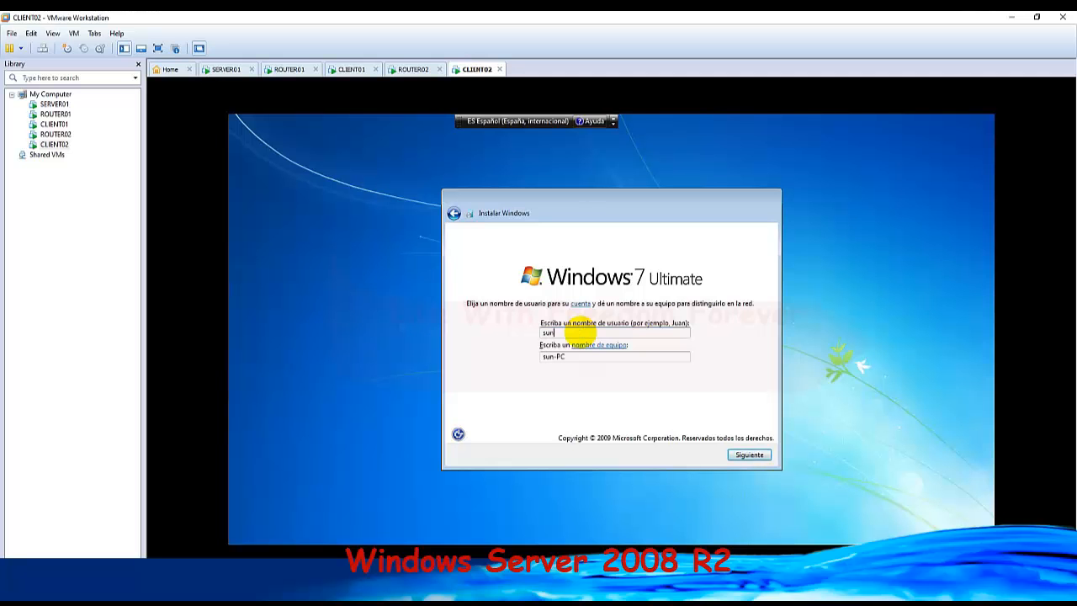
left_click(749, 455)
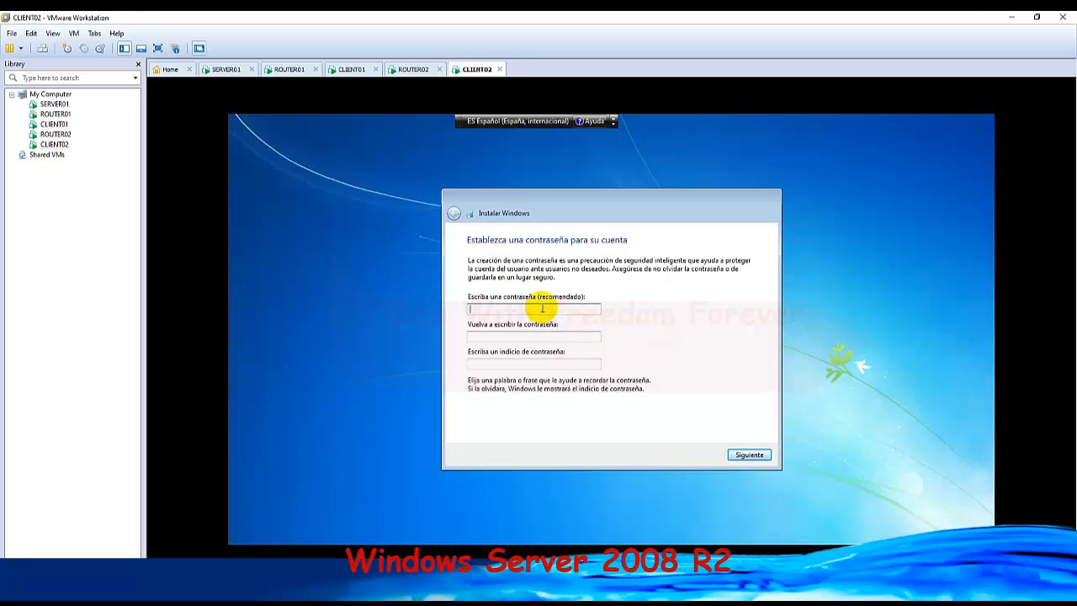
Enter and repeat the account password for CLIENT02's new user, and fill in the required password hint.
type("•••••••••")
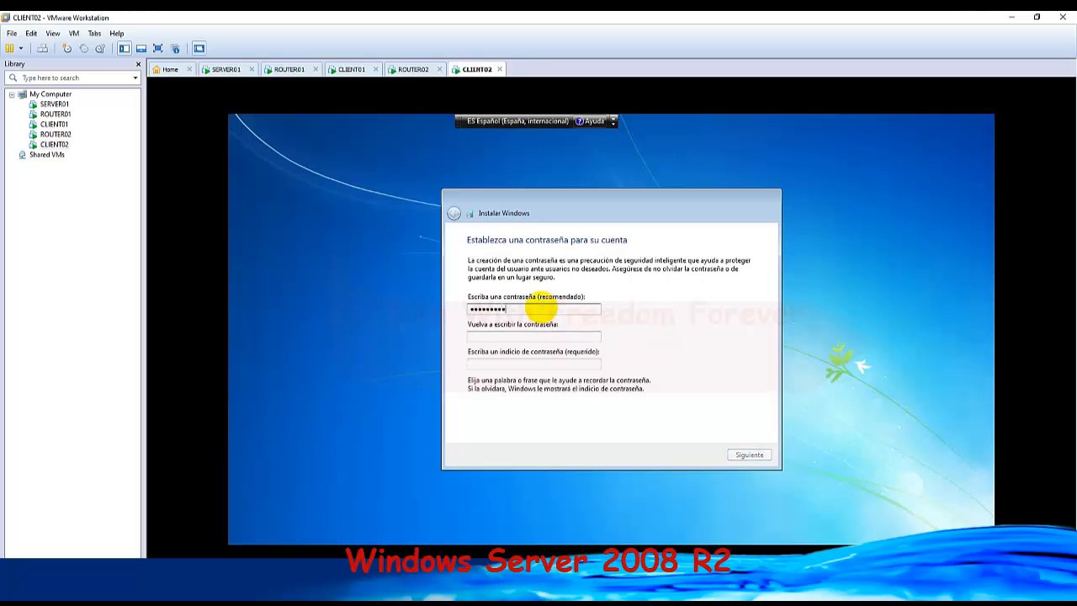
key("Tab")
type("•••••••••")
left_click(518, 365)
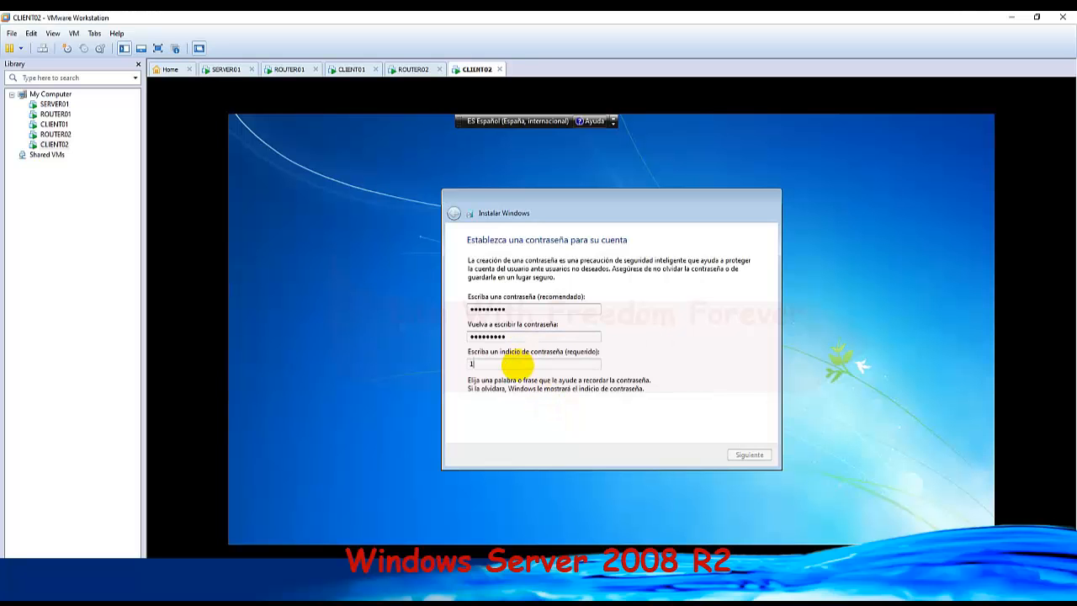
type("123")
left_click(751, 455)
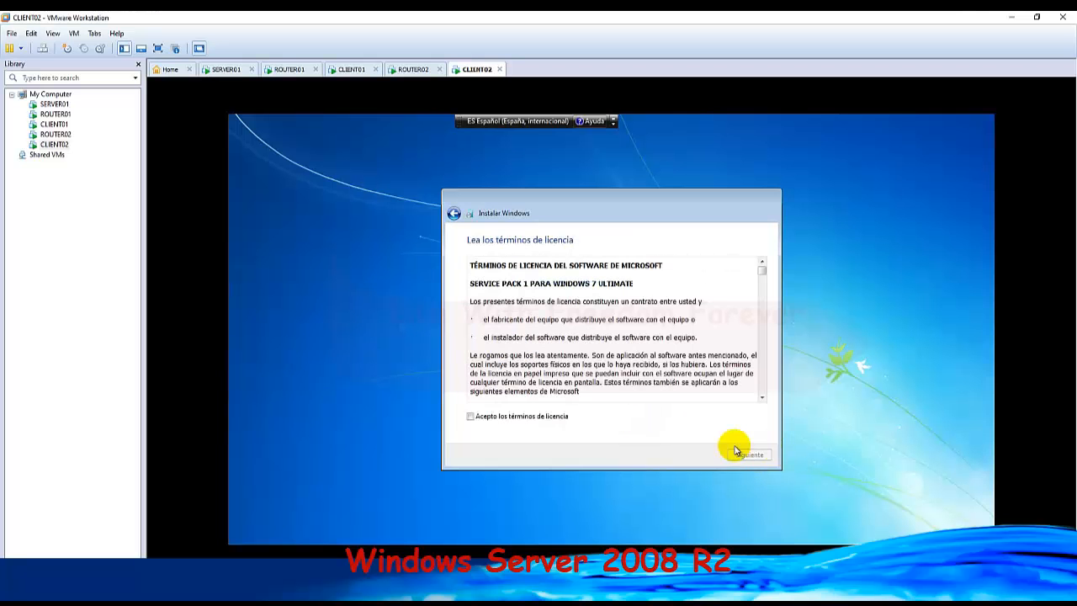
Complete CLIENT02's Windows setup with the licence terms accepted, updates set to Preguntarme más tarde, default date and time, and Red de trabajo.
left_click(470, 416)
left_click(748, 454)
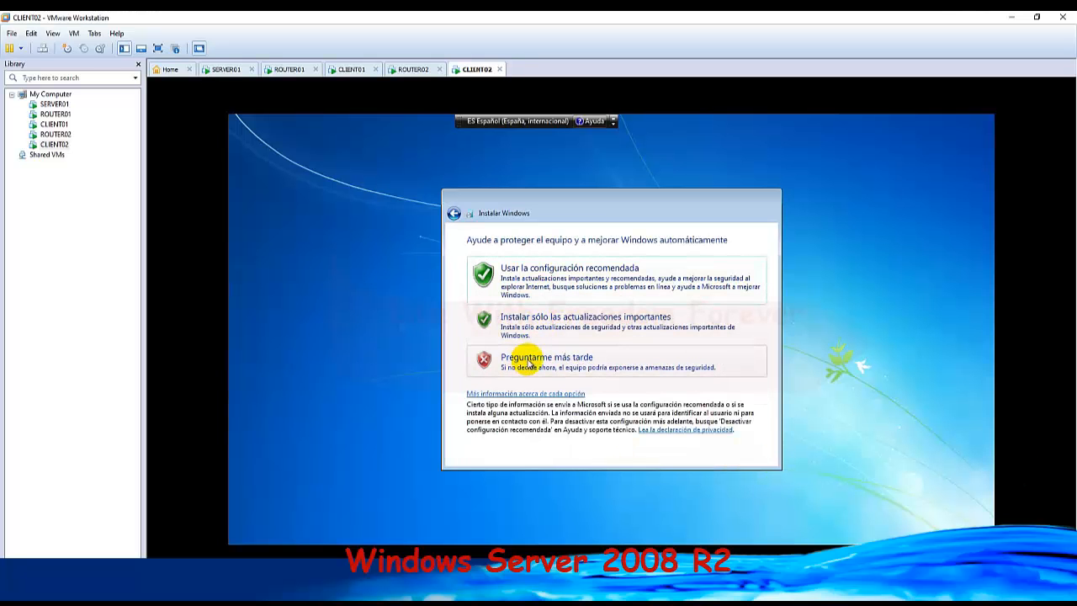
left_click(528, 360)
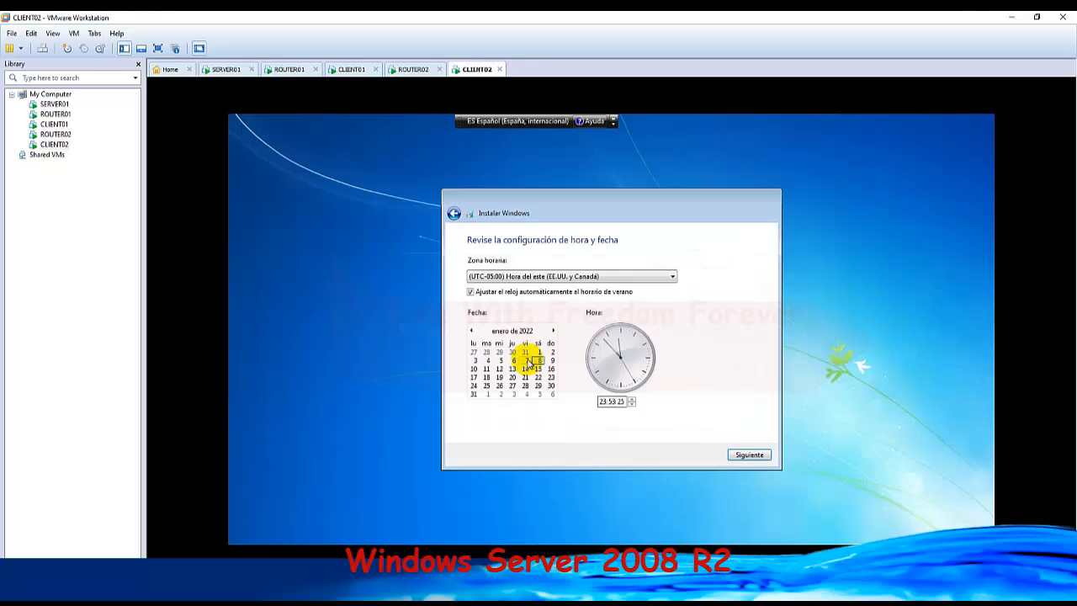
left_click(751, 454)
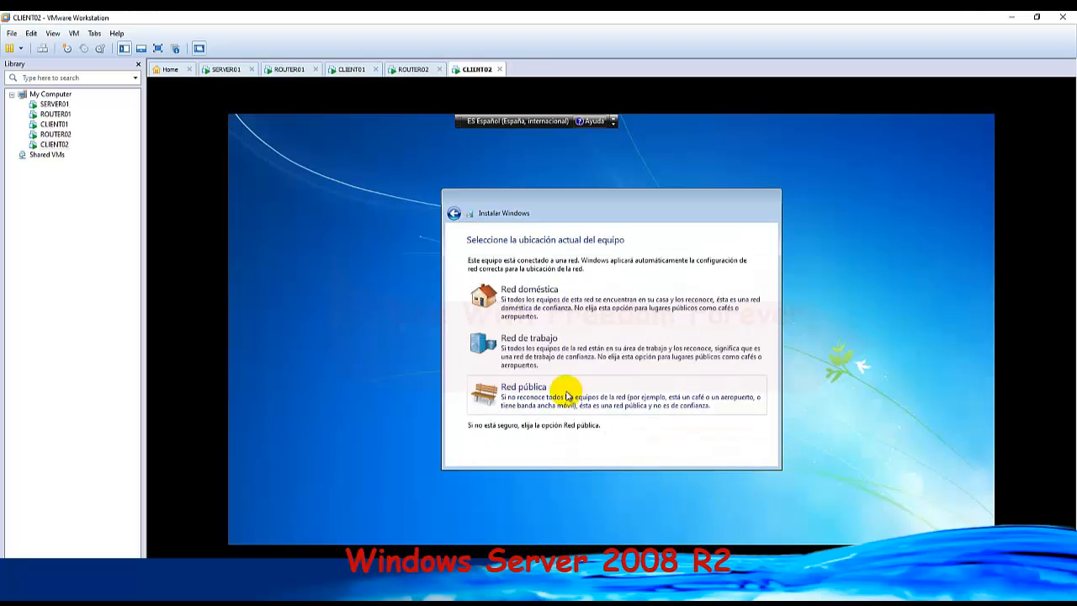
left_click(513, 344)
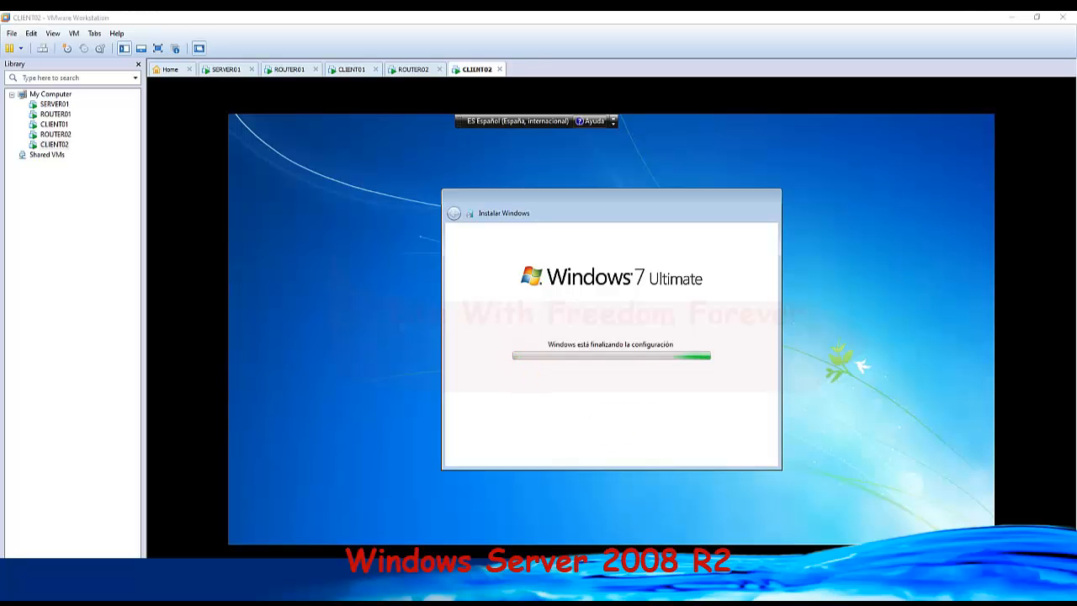
Return to ROUTER02 and ping SERVER01's address 200.200.100.50 from its Command Prompt.
left_click(413, 71)
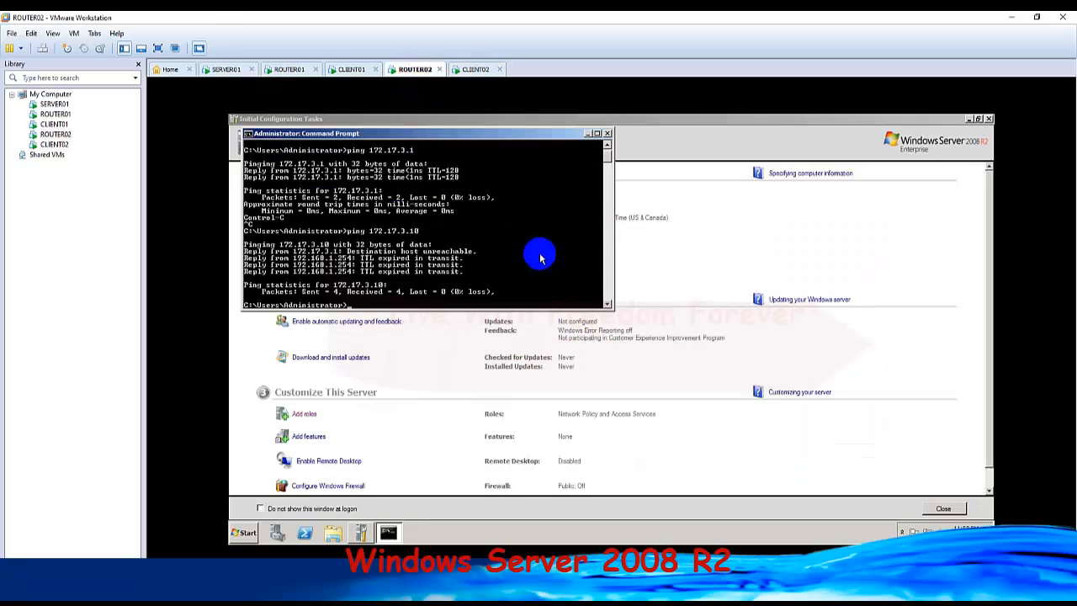
type("20")
key("BackSpace")
key("BackSpace")
key("BackSpace")
type("ping 200.200.100.50")
key("Return")
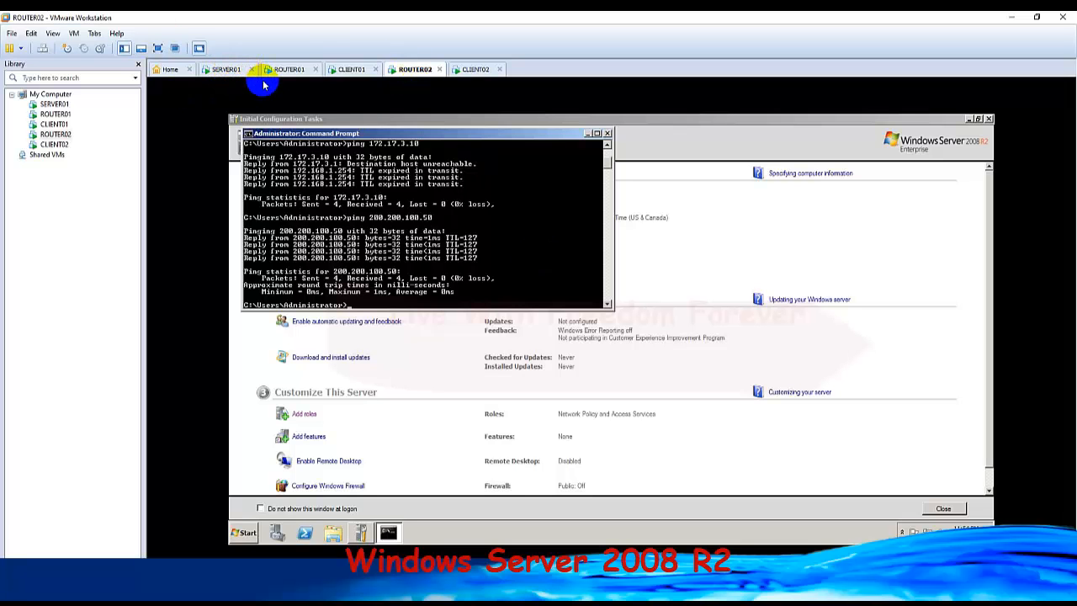
Check CLIENT02's setup progress, and open Local Disk (C:) in Windows Explorer on SERVER01.
left_click(473, 70)
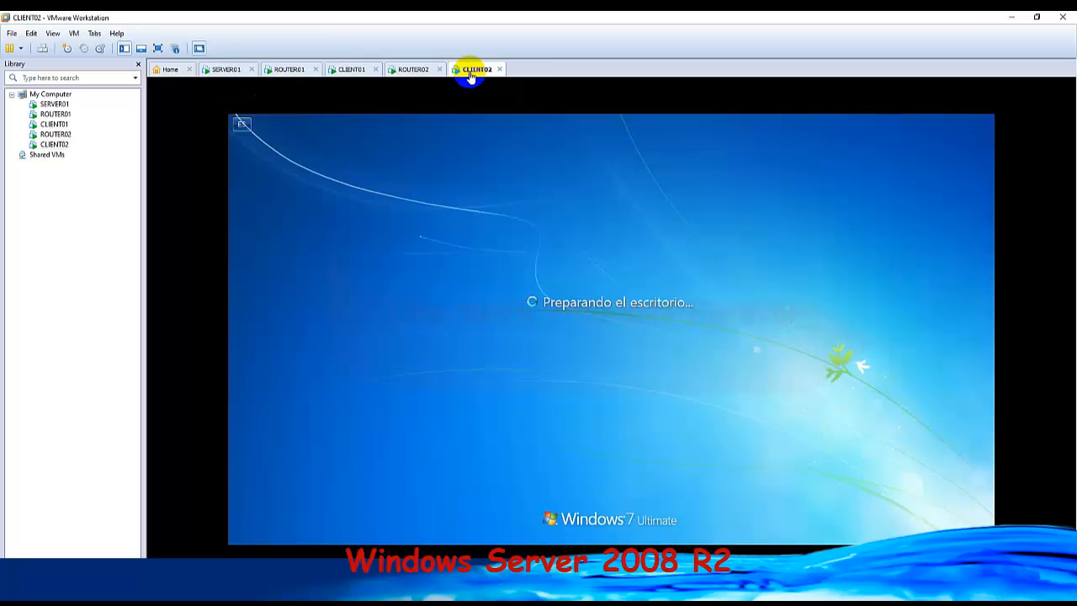
left_click(227, 69)
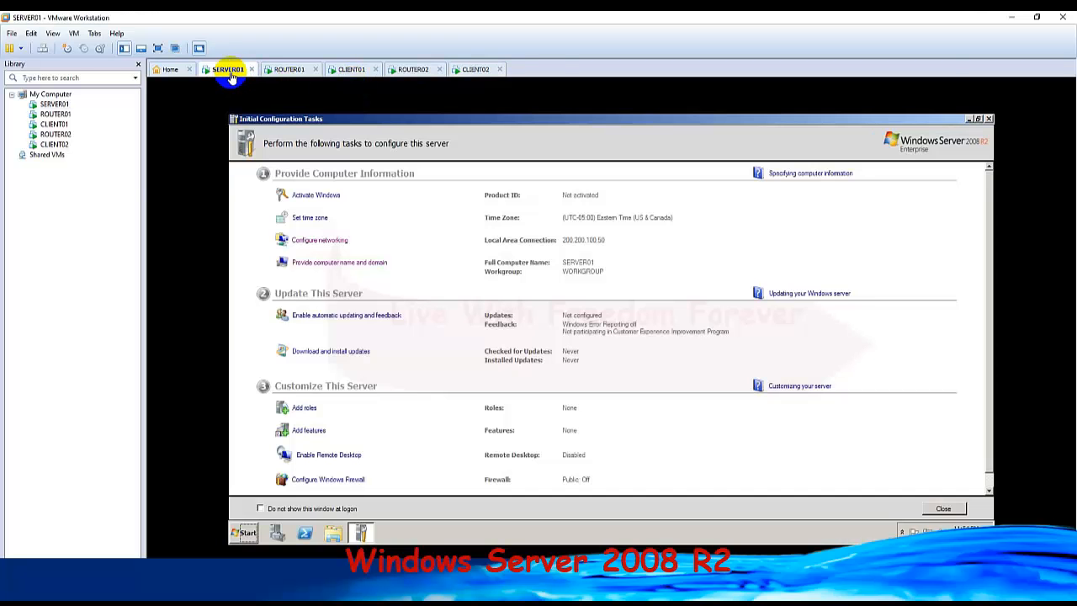
left_click(335, 542)
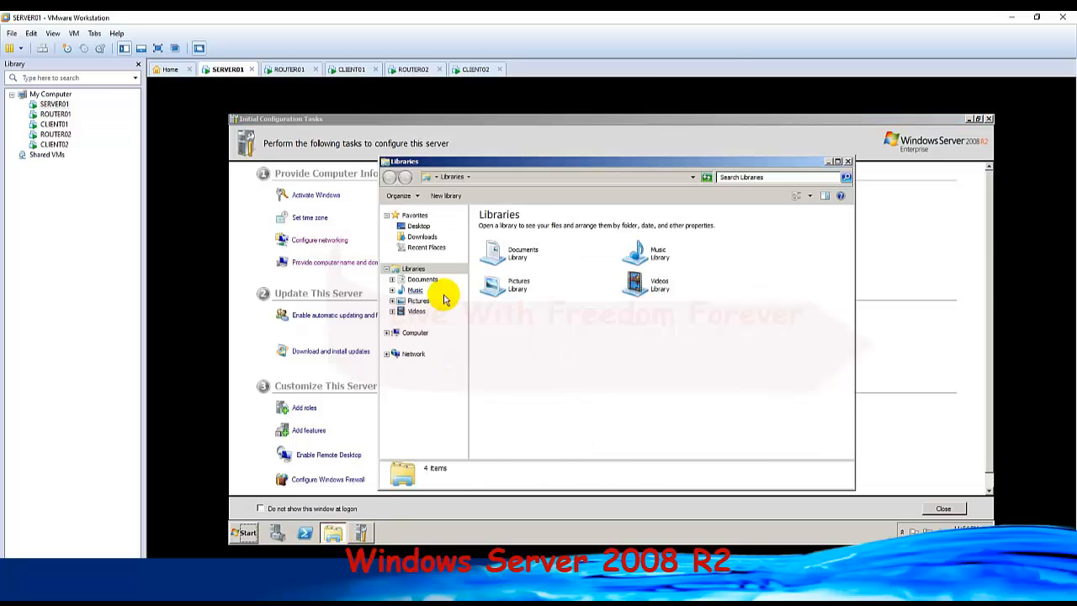
left_click(415, 332)
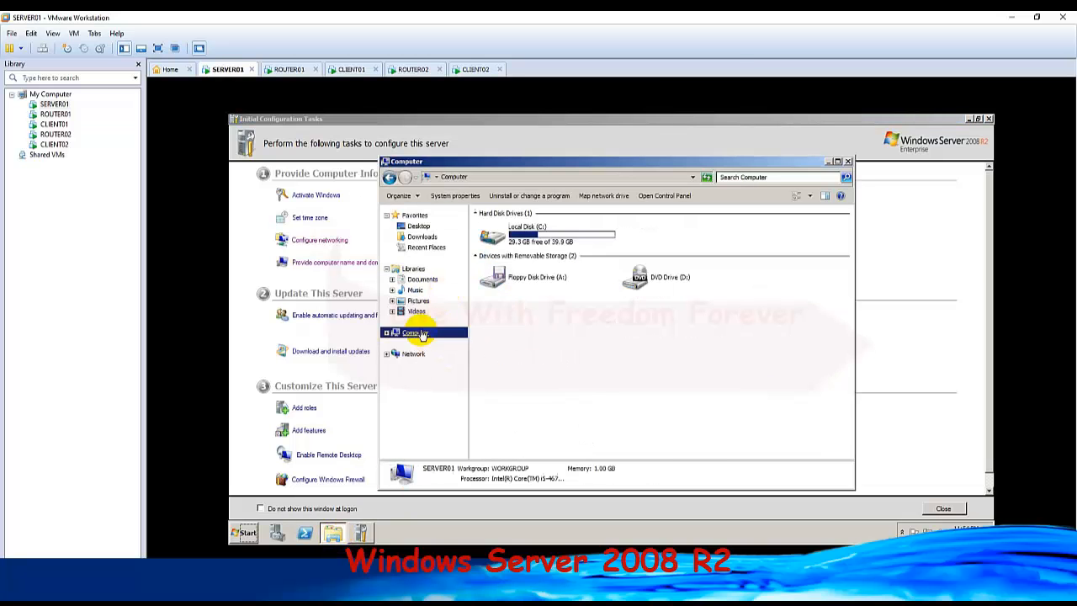
double_click(598, 234)
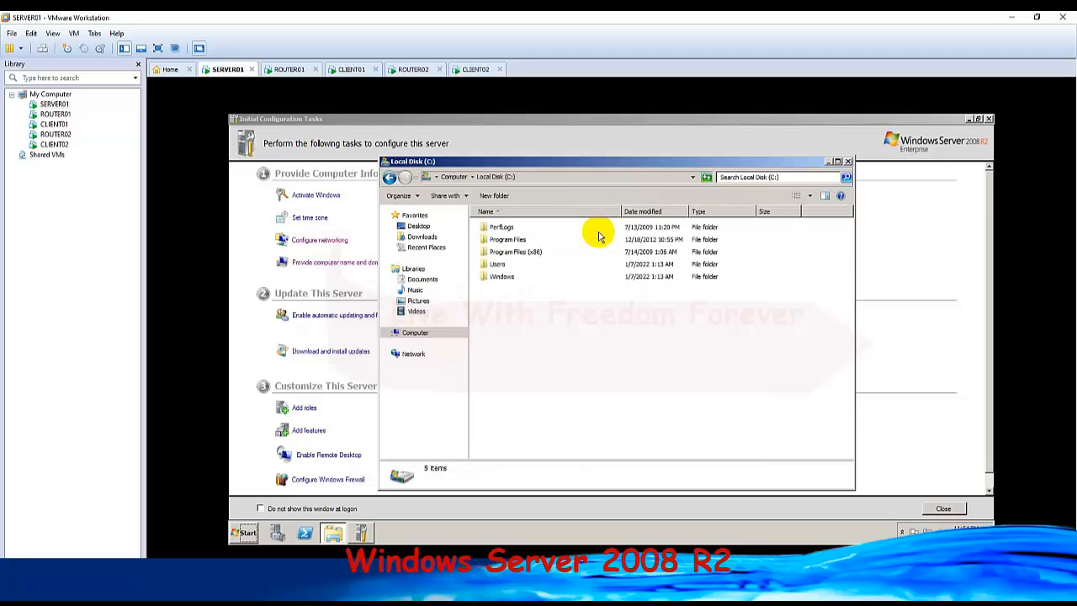
Create a new folder named FolderFromServer01 in SERVER01's Local Disk (C:).
left_click(548, 328)
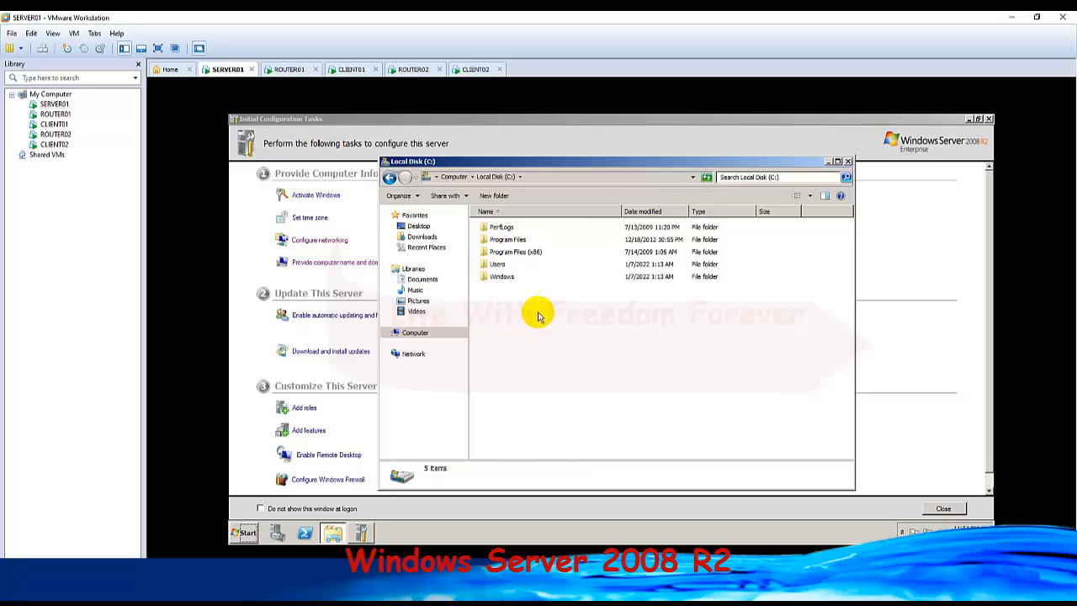
right_click(557, 347)
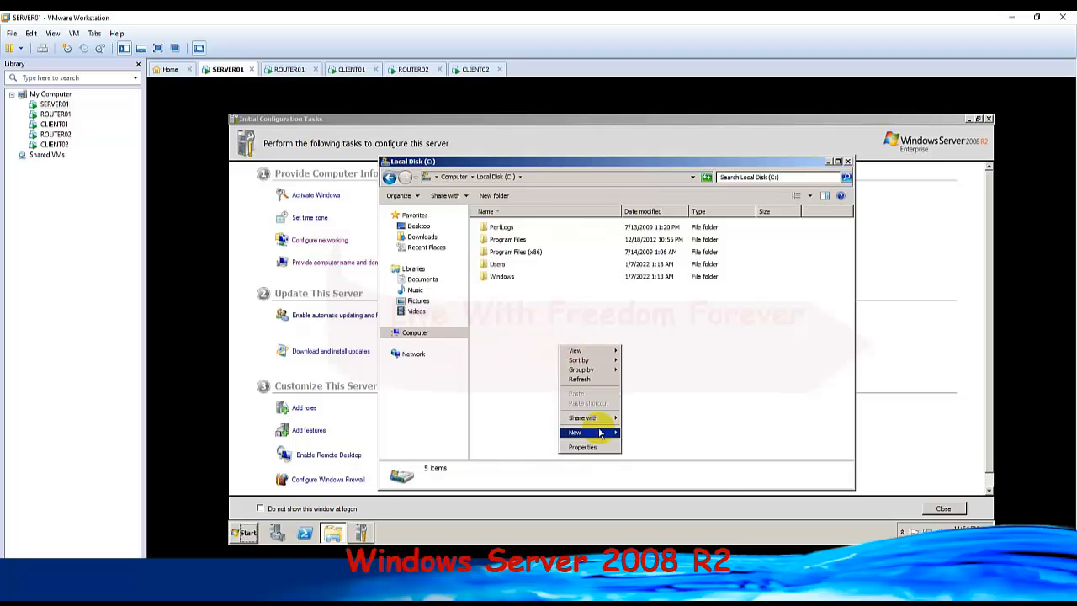
mouse_move(601, 433)
left_click(637, 437)
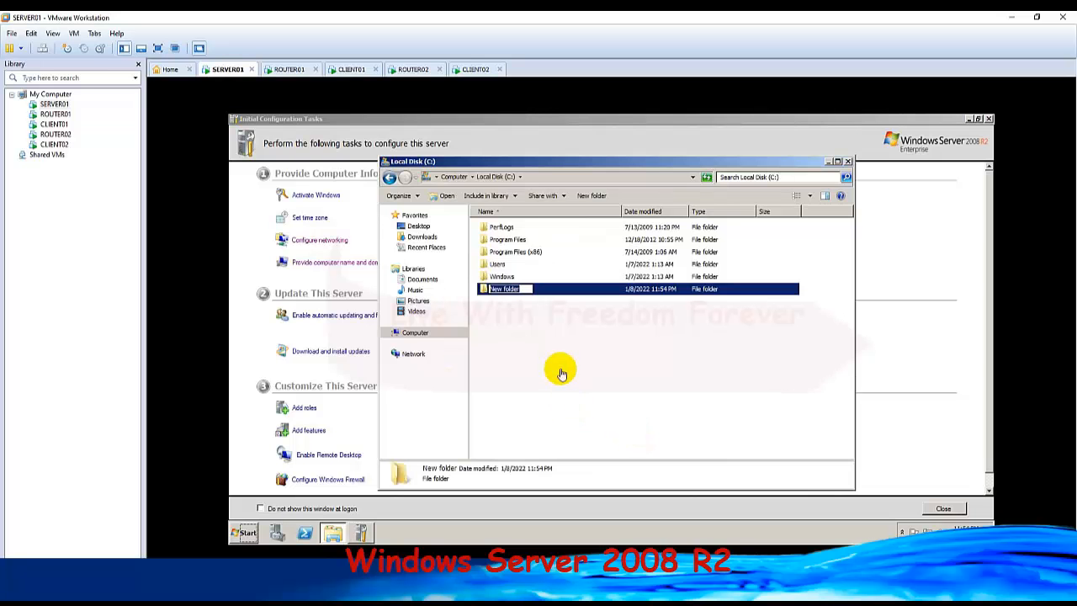
type("FolderFromServer")
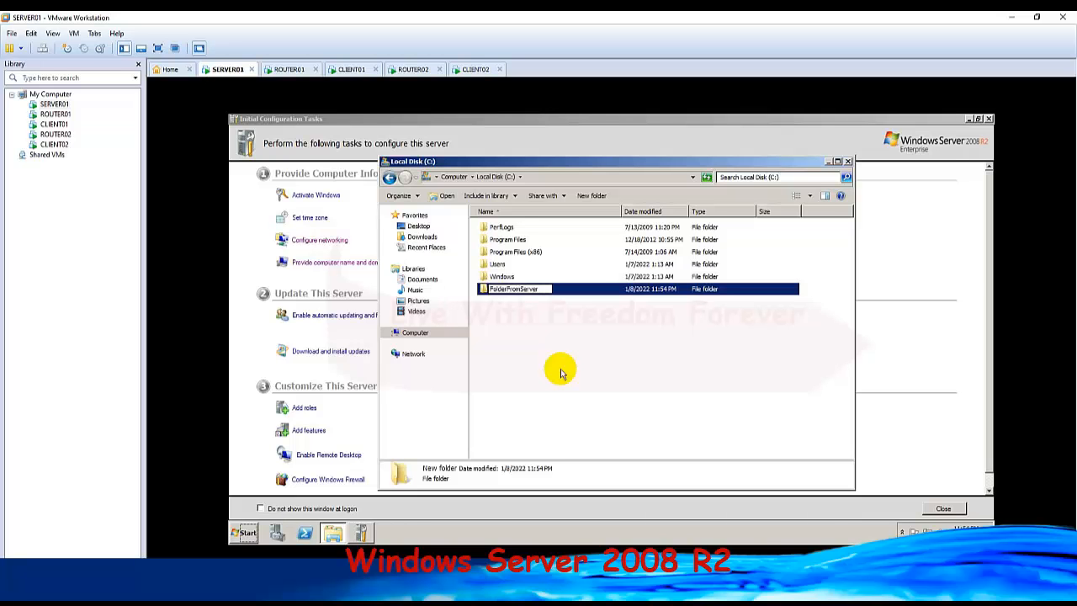
type("01")
key("Return")
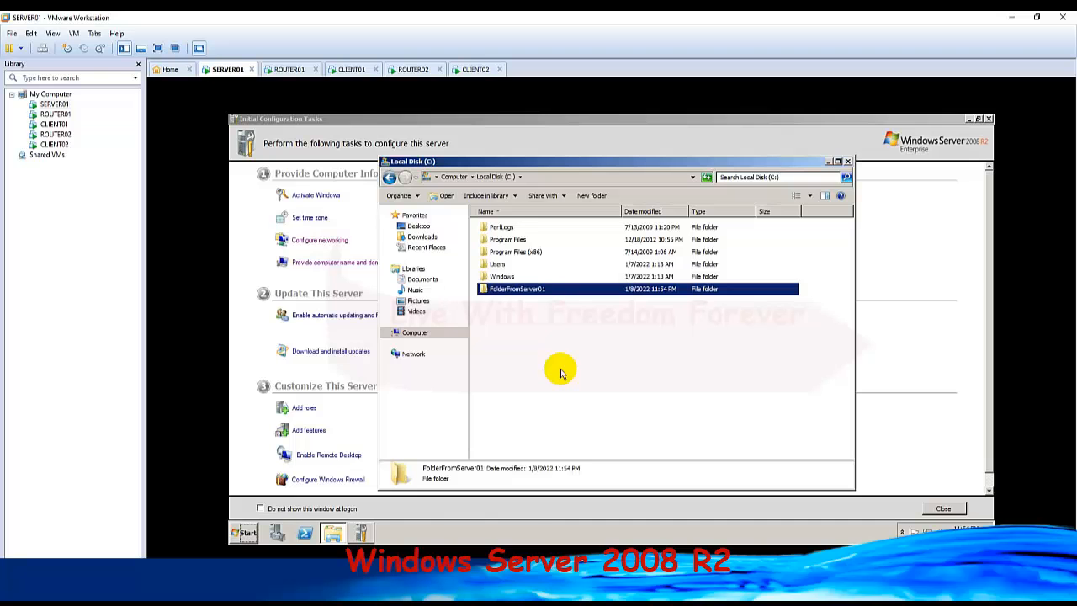
Share FolderFromServer01 with specific people, keeping Administrator at Read/Write, and close the Local Disk (C:) window.
right_click(543, 289)
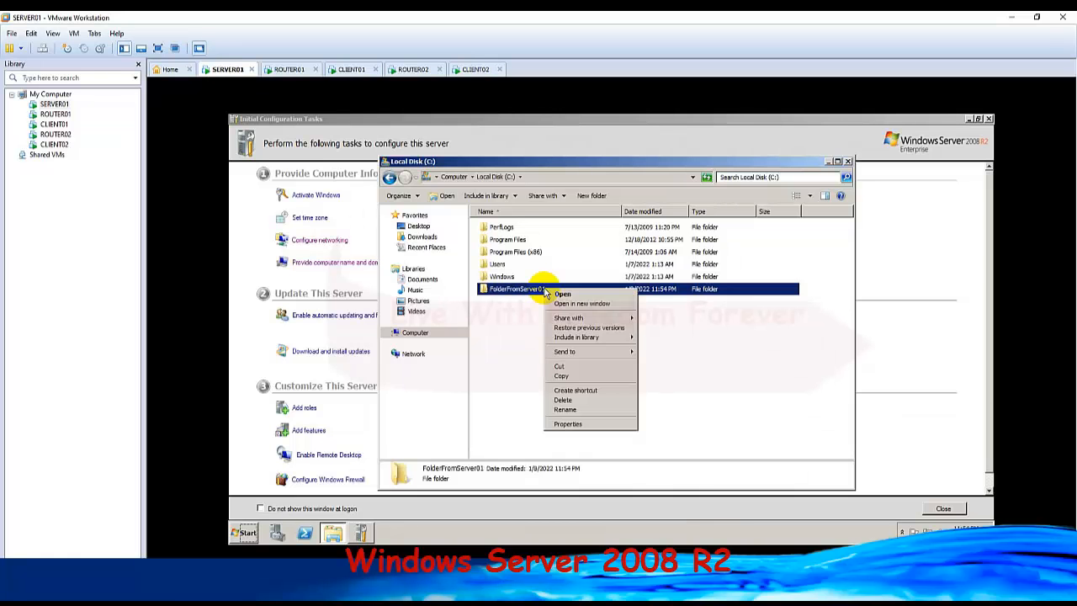
mouse_move(573, 319)
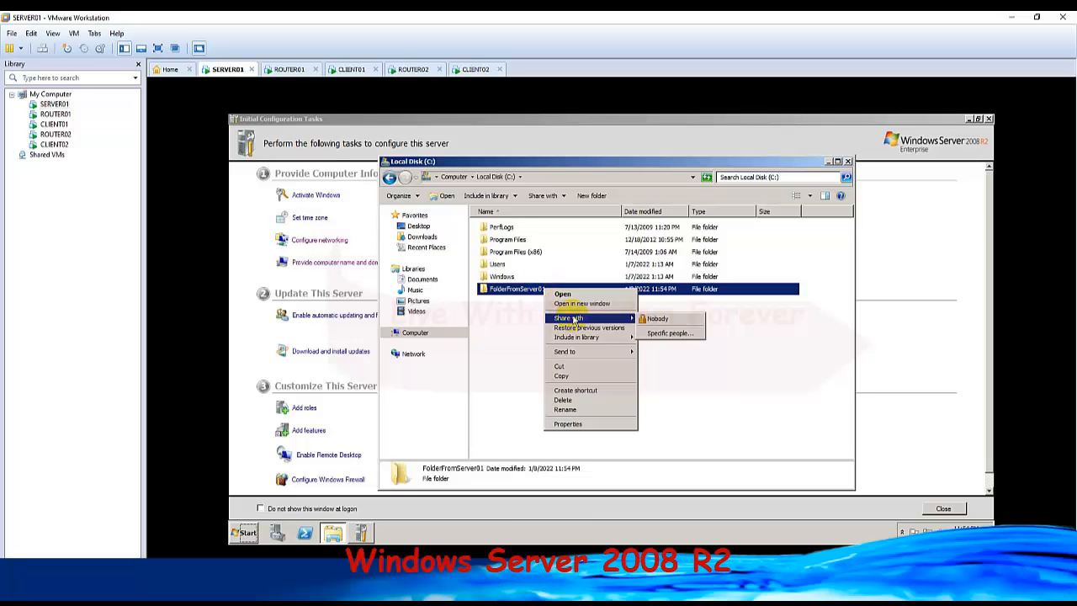
left_click(669, 333)
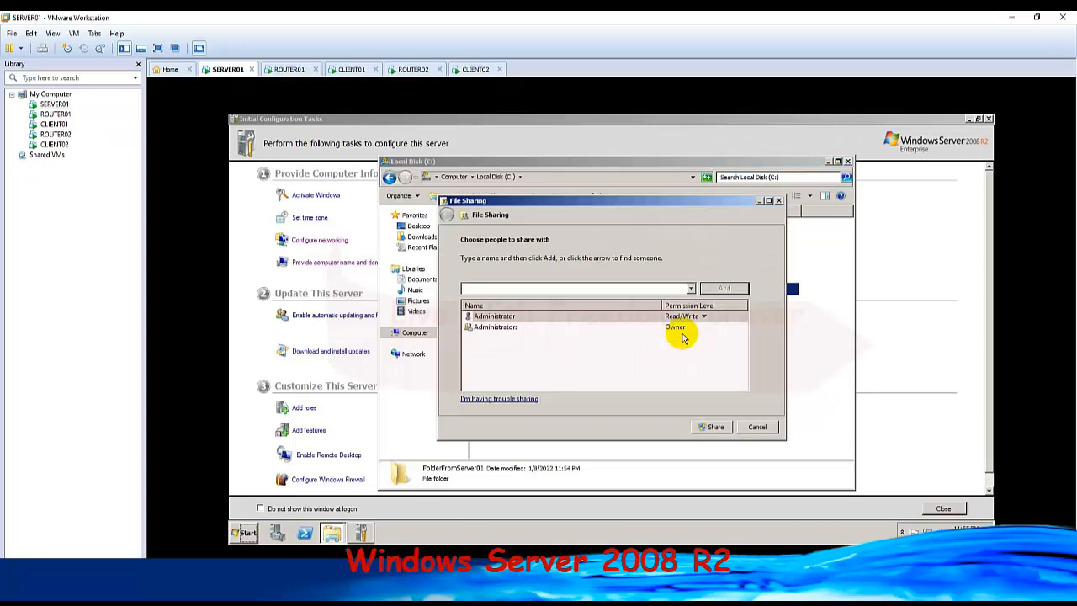
left_click(714, 427)
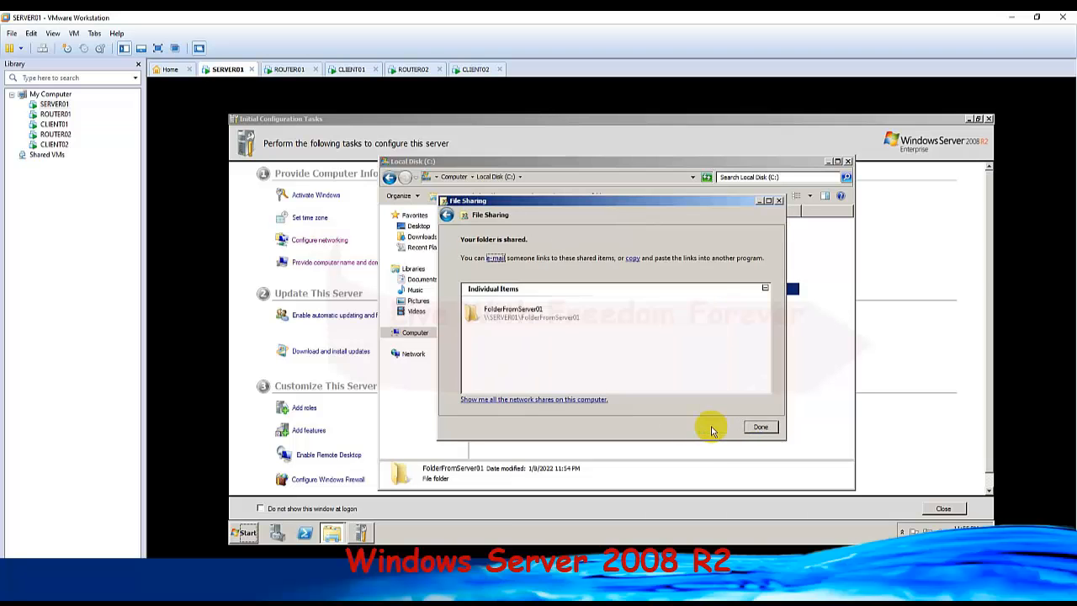
left_click(761, 428)
left_click(544, 327)
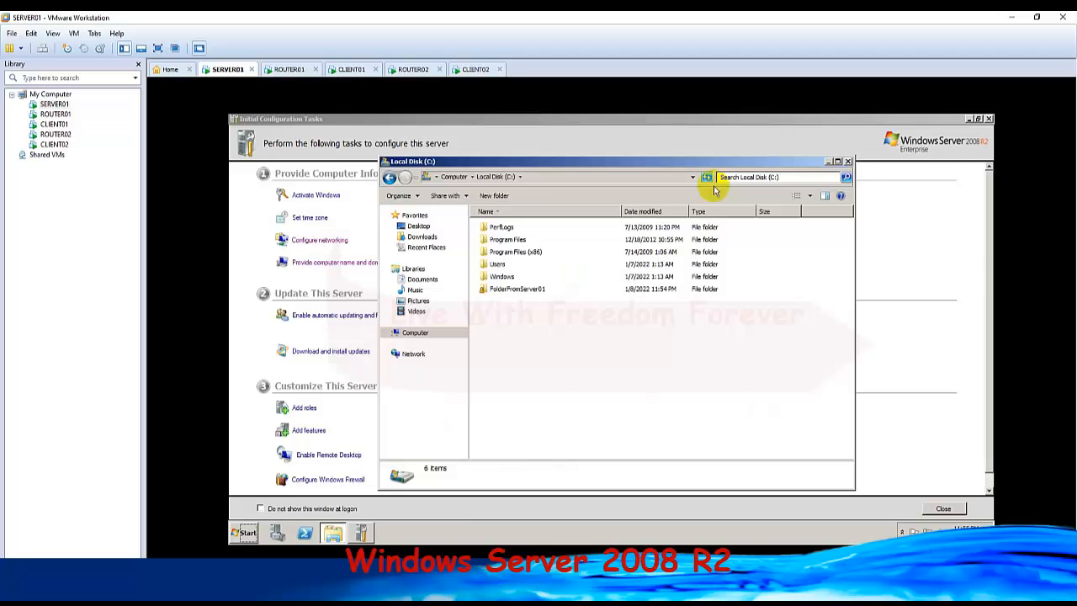
left_click(847, 164)
left_click(244, 532)
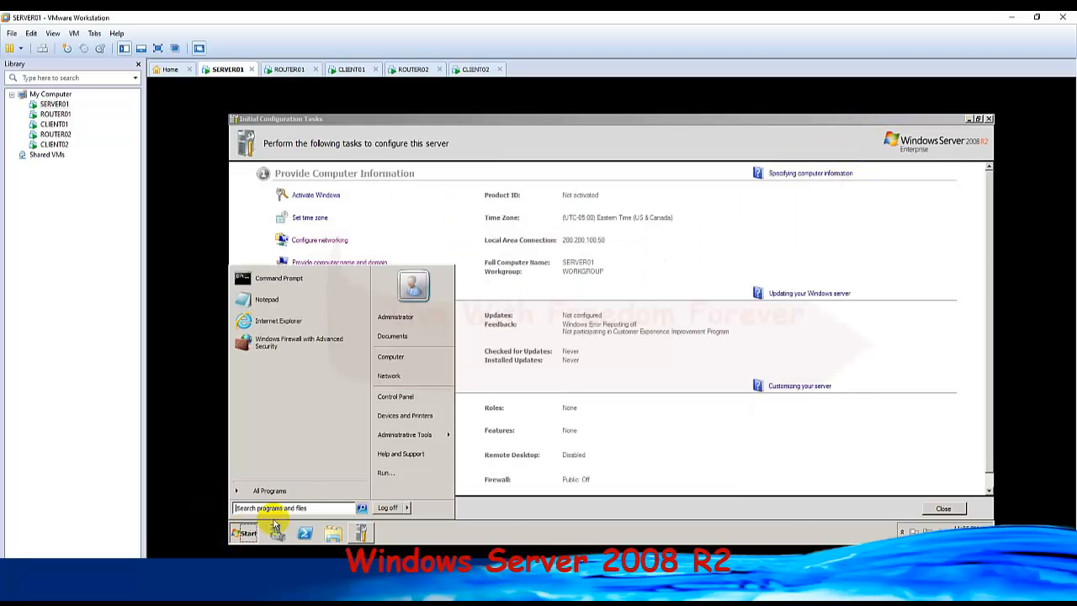
left_click(286, 278)
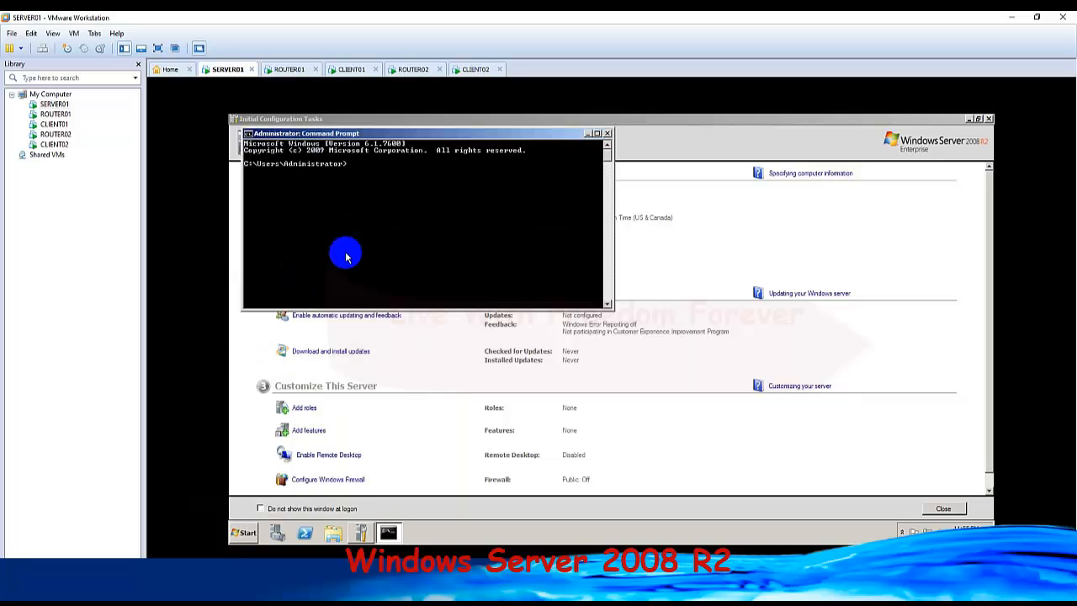
left_click(607, 133)
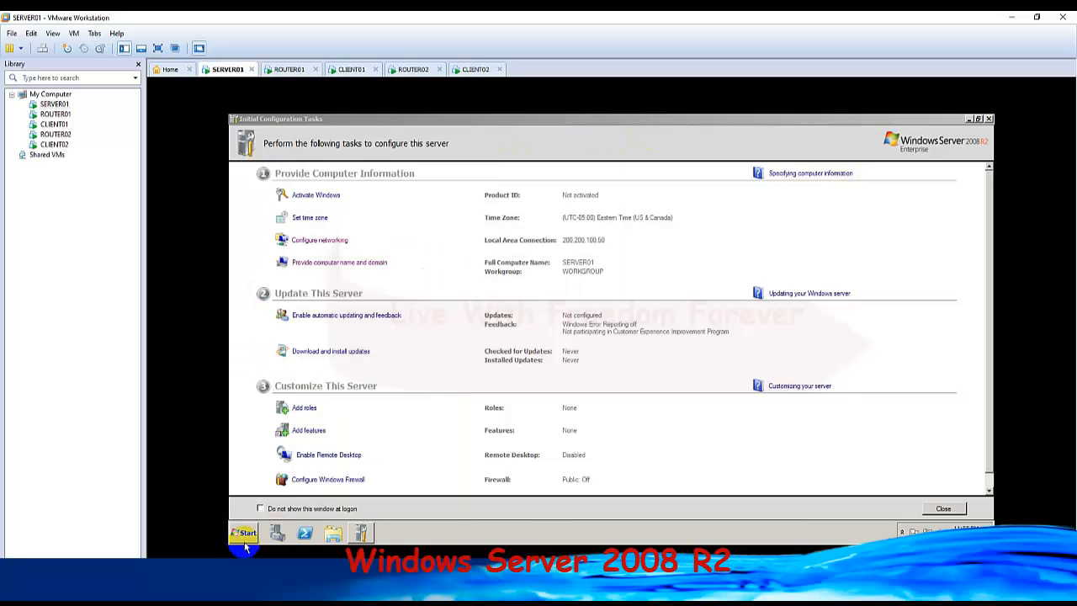
View SERVER01's network shares by running \\200.200.100.50 on the server, and close the resulting window.
left_click(244, 535)
left_click(404, 470)
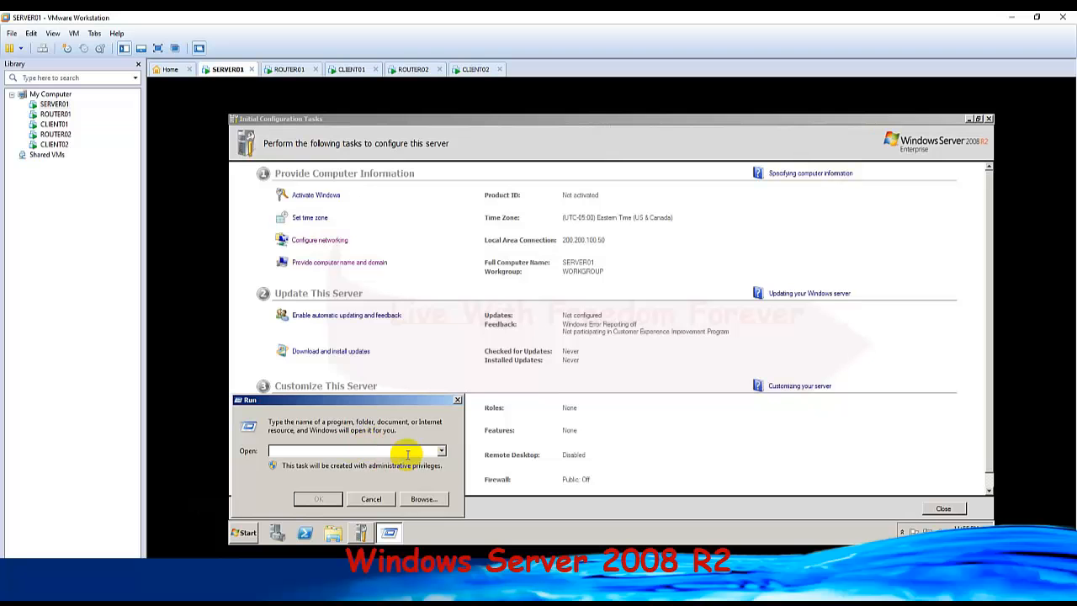
left_click(441, 450)
left_click(441, 450)
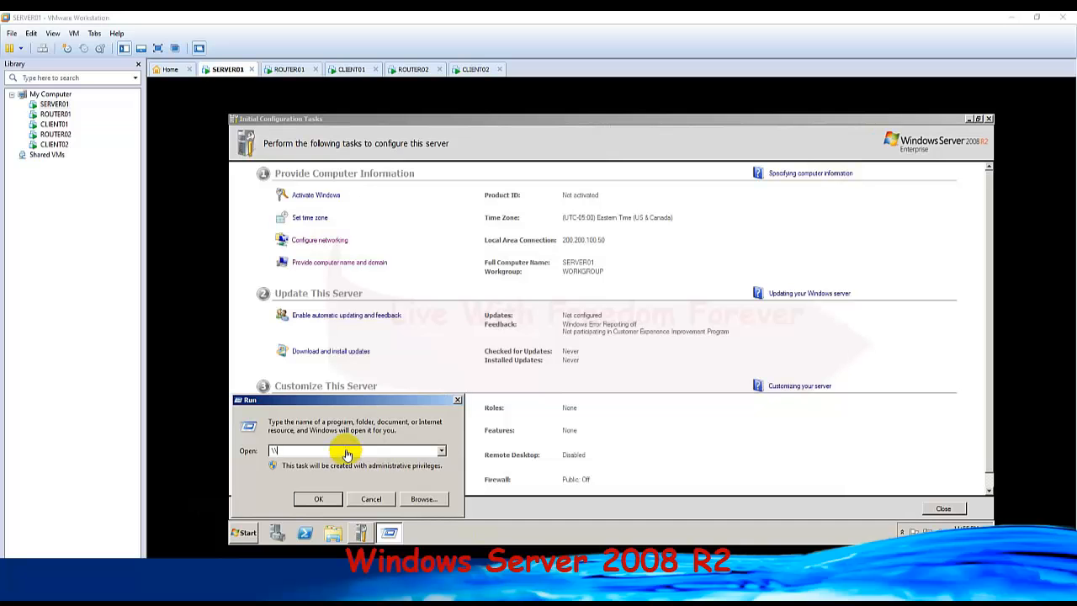
type("\\\\")
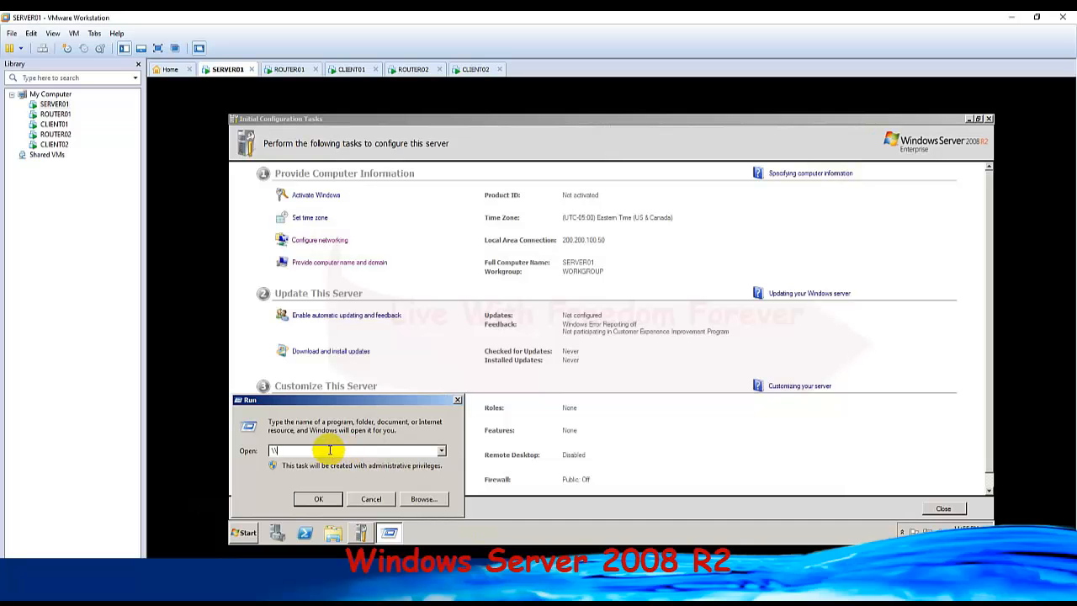
type("200.200.100.50")
key("Return")
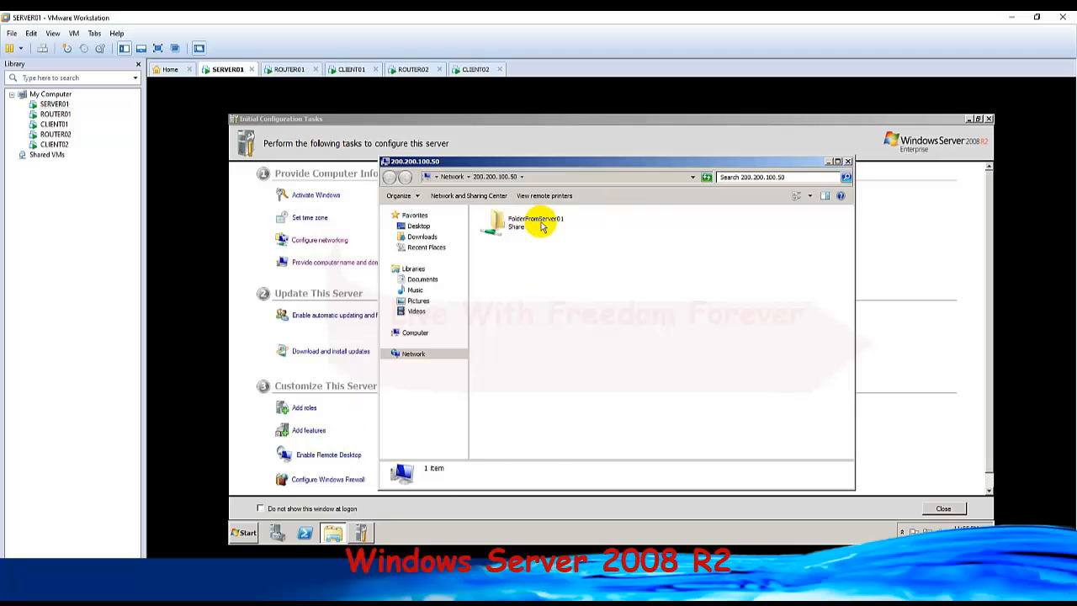
left_click(847, 161)
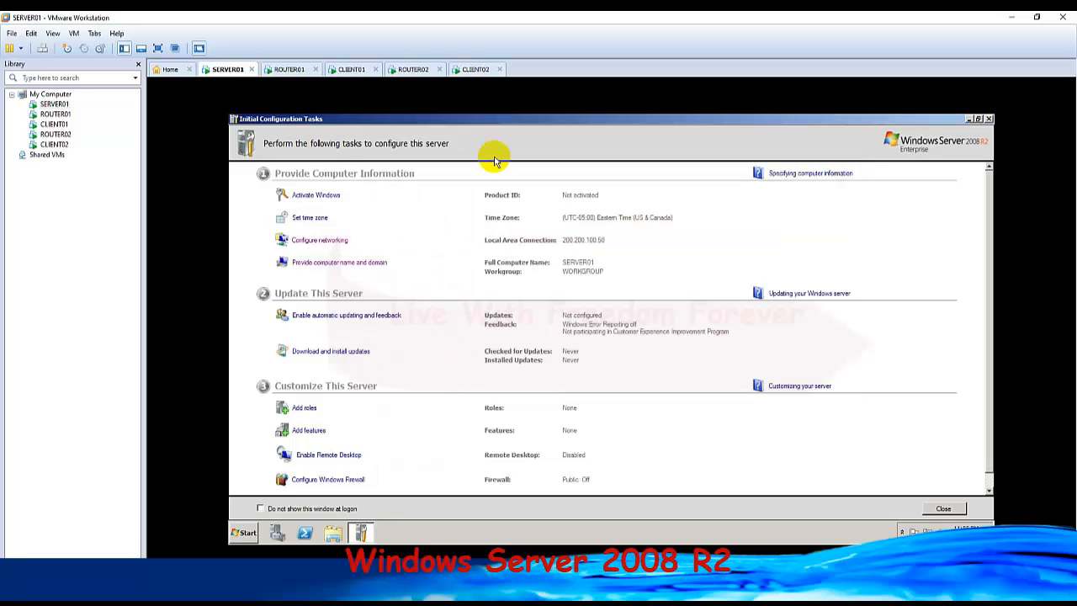
Switch to CLIENT01, open the Ejecutar dialog and look through its previously run entries.
left_click(346, 69)
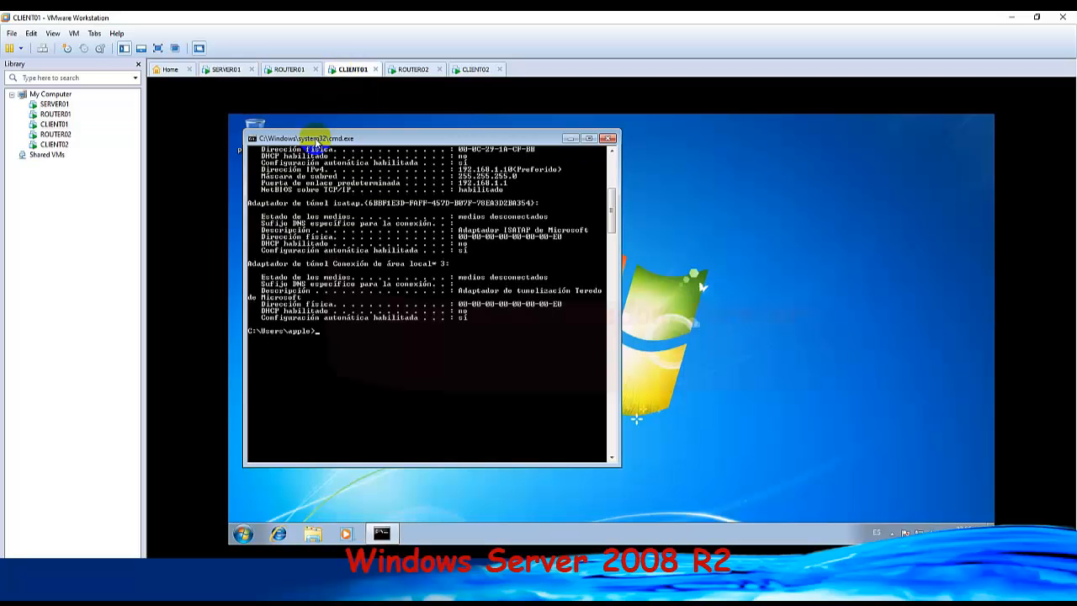
left_click(243, 534)
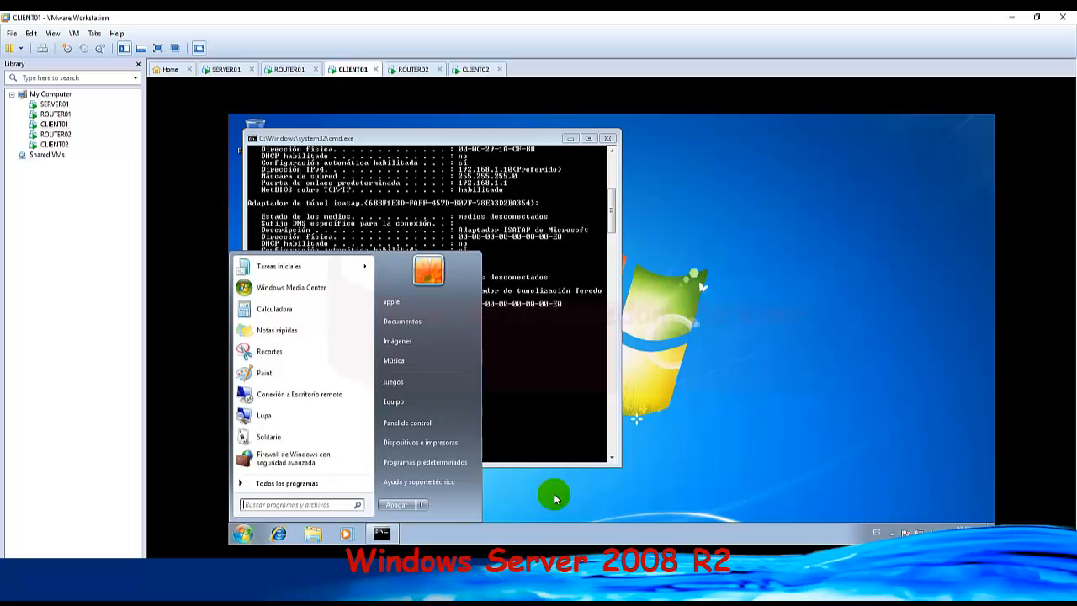
left_click(555, 499)
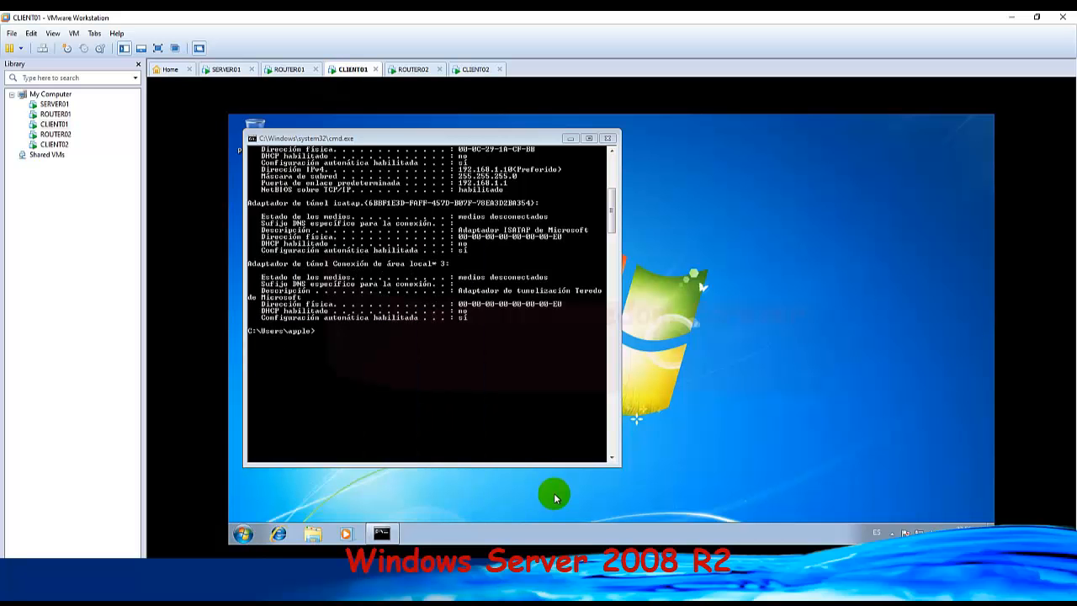
key("super+r")
left_click(447, 463)
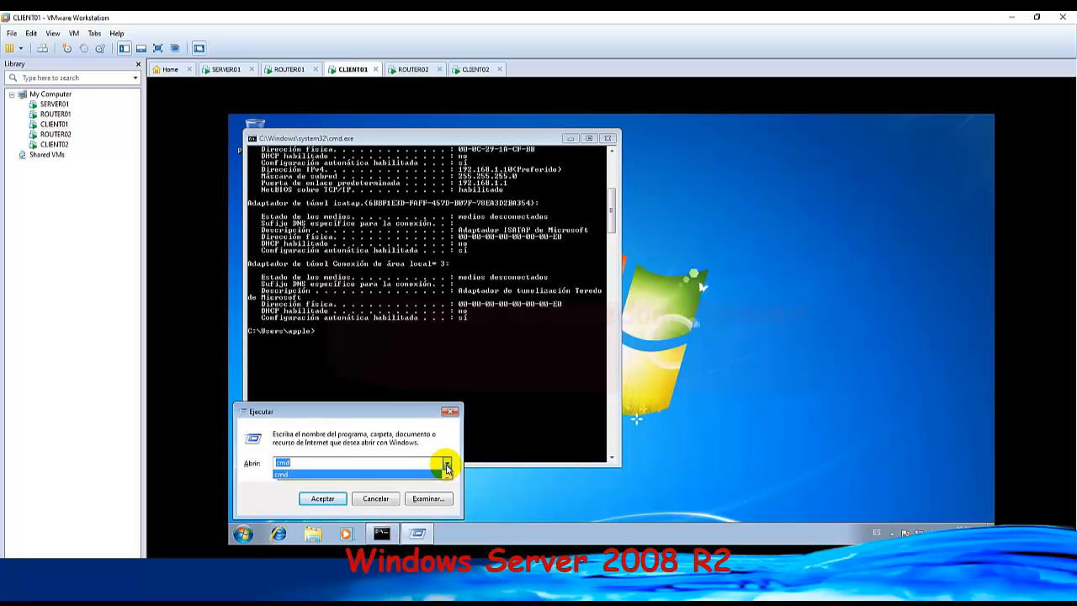
left_click(447, 465)
Return to SERVER01 to check the share path last used in its Run dialog, and close the dialog.
left_click(228, 70)
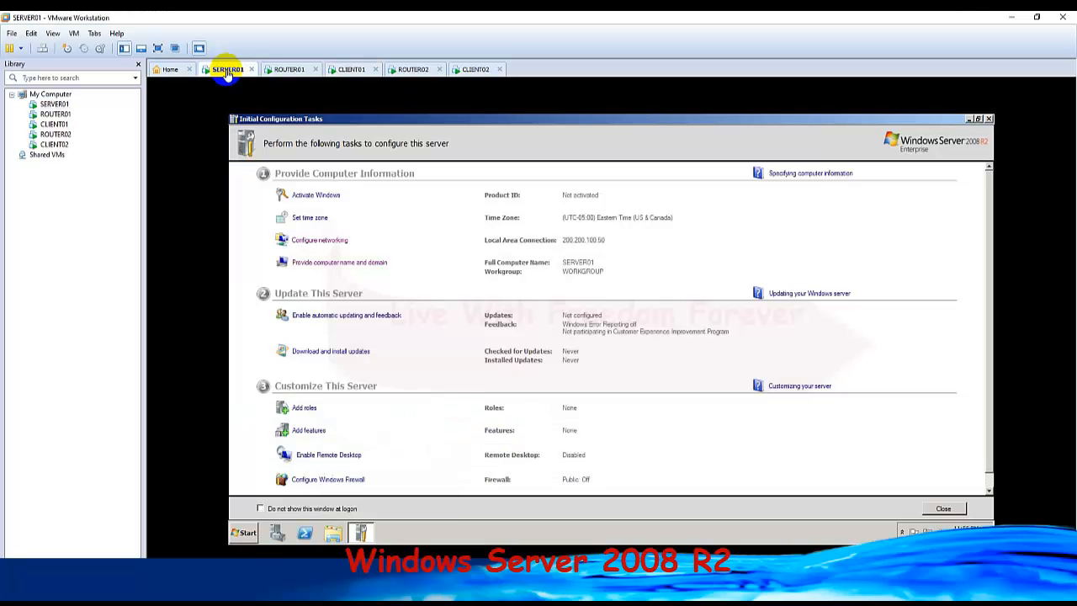
left_click(244, 533)
left_click(388, 478)
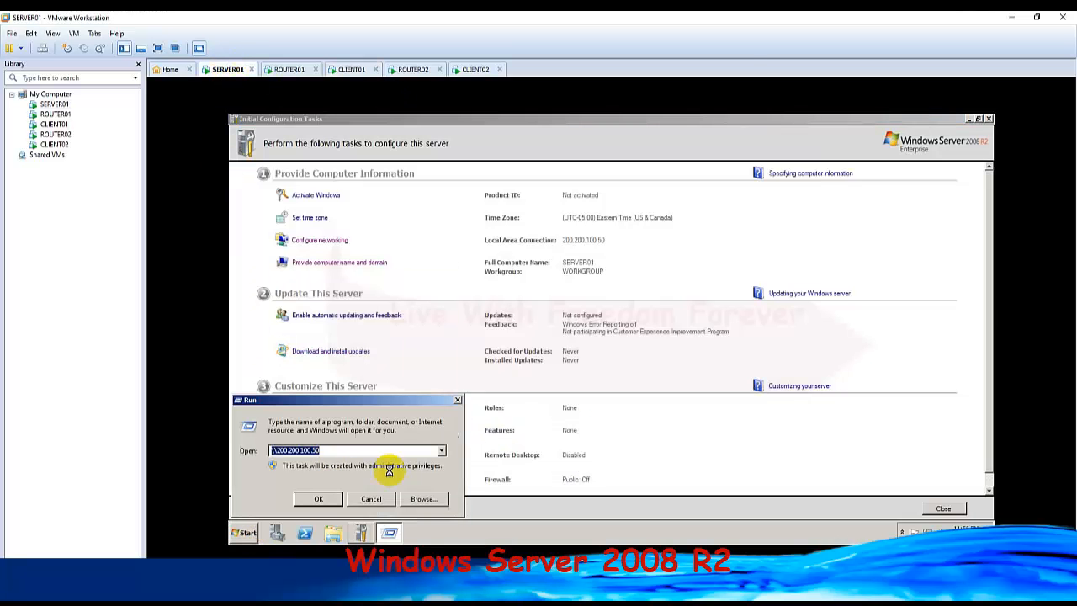
left_click(457, 400)
Try to reach \\200.200.100.50 from CLIENT01's Ejecutar dialog, and dismiss the request for network credentials.
left_click(346, 72)
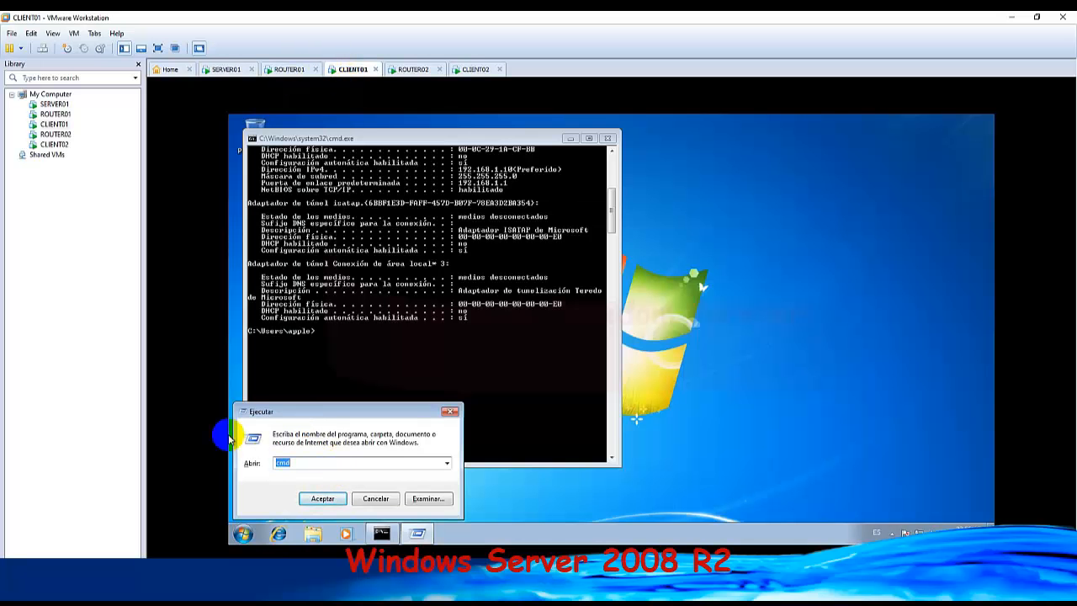
key("ctrl+v")
left_click(328, 498)
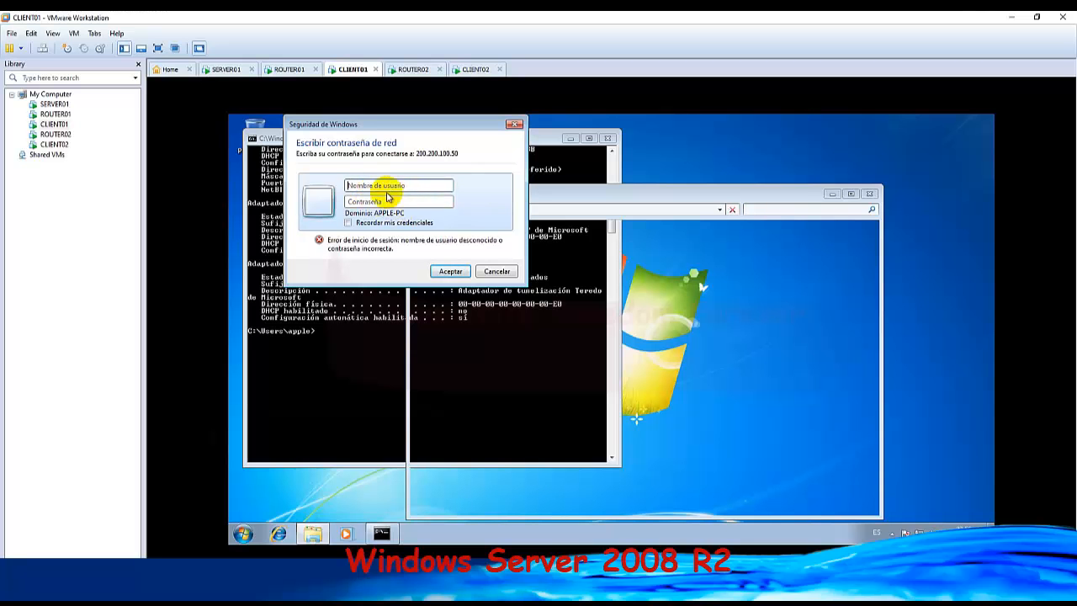
left_click(514, 125)
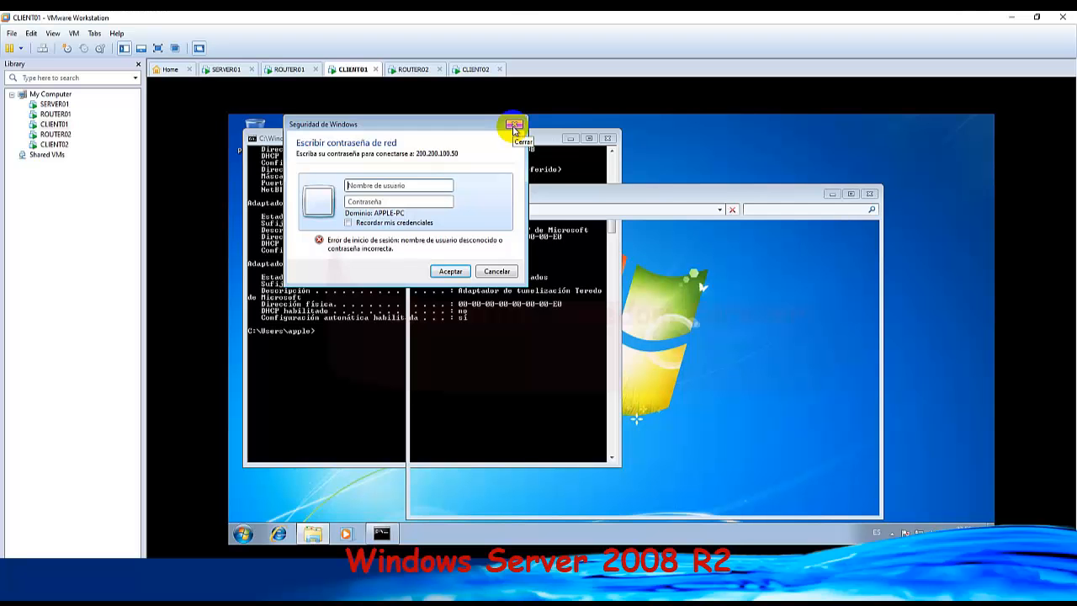
left_click(514, 125)
key("Return")
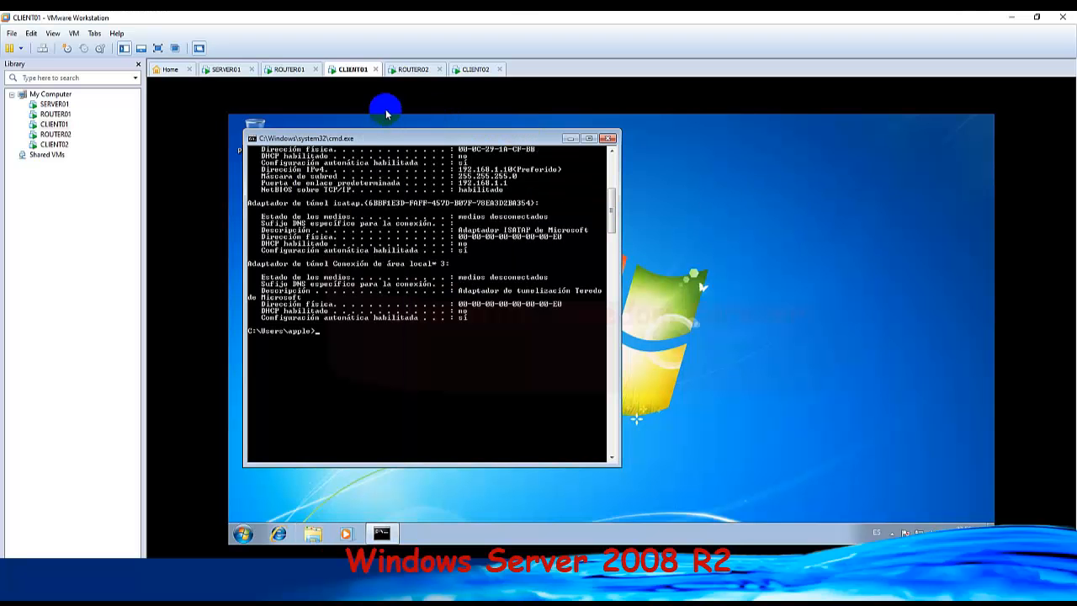
Switch to CLIENT02, open the properties of Conexión de área local and disable Protocolo de Internet versión 6 (TCP/IPv6).
left_click(415, 72)
left_click(471, 70)
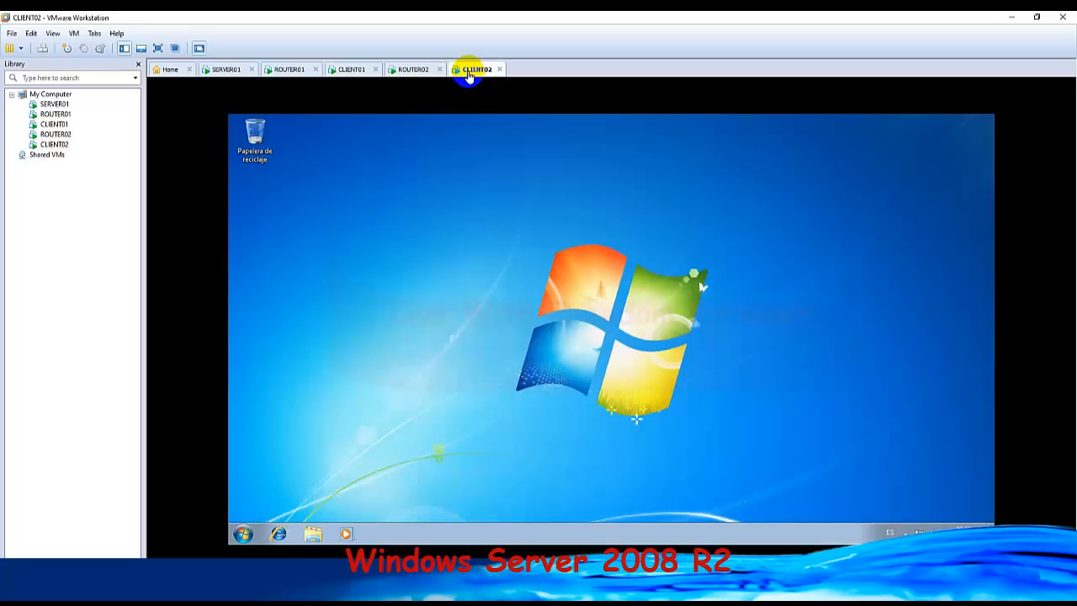
left_click(243, 534)
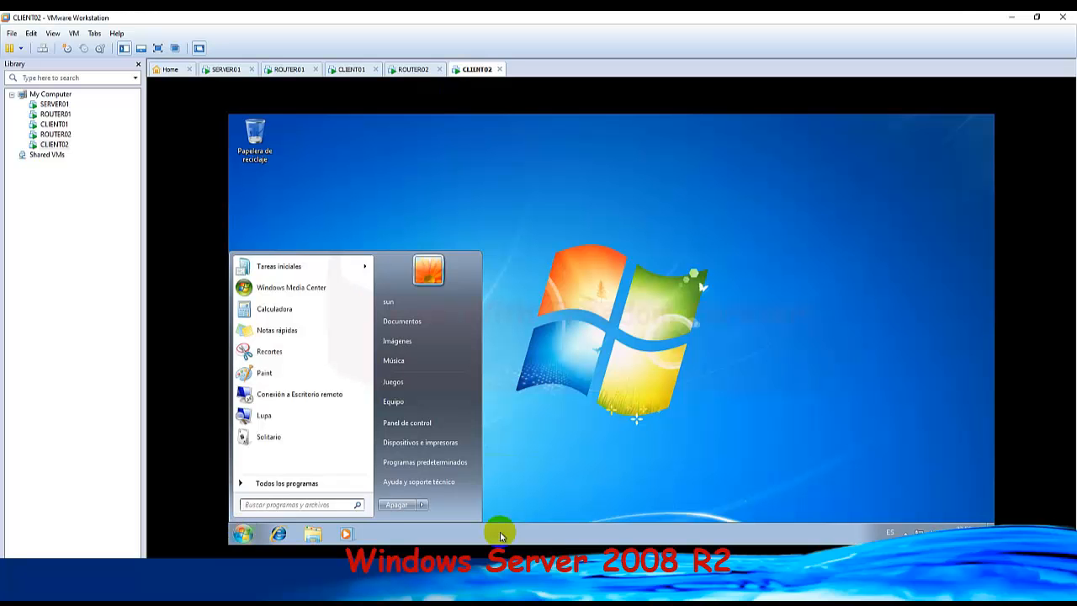
left_click(920, 533)
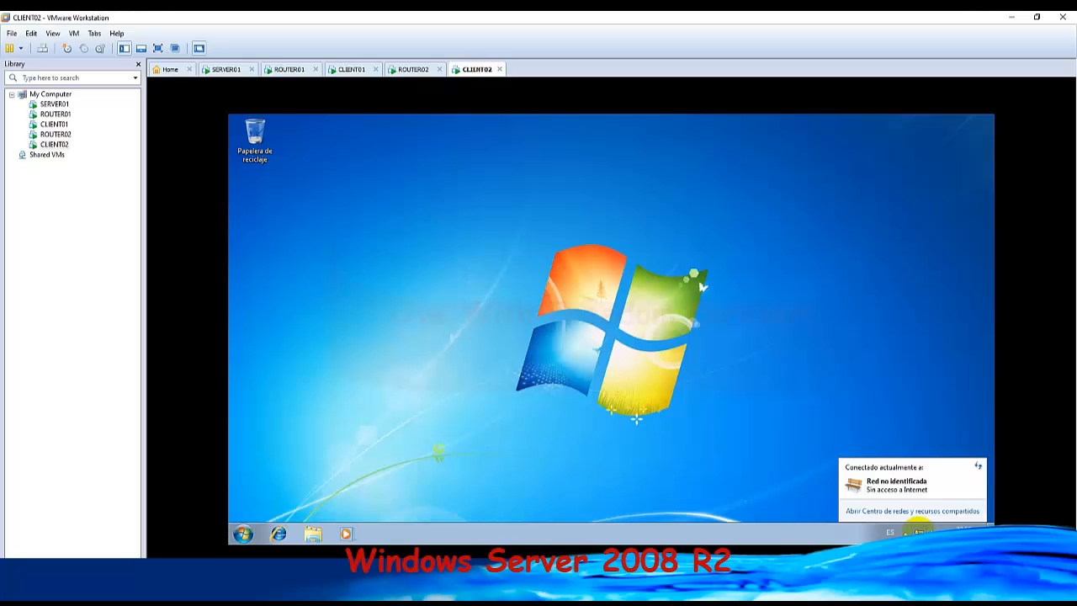
left_click(941, 512)
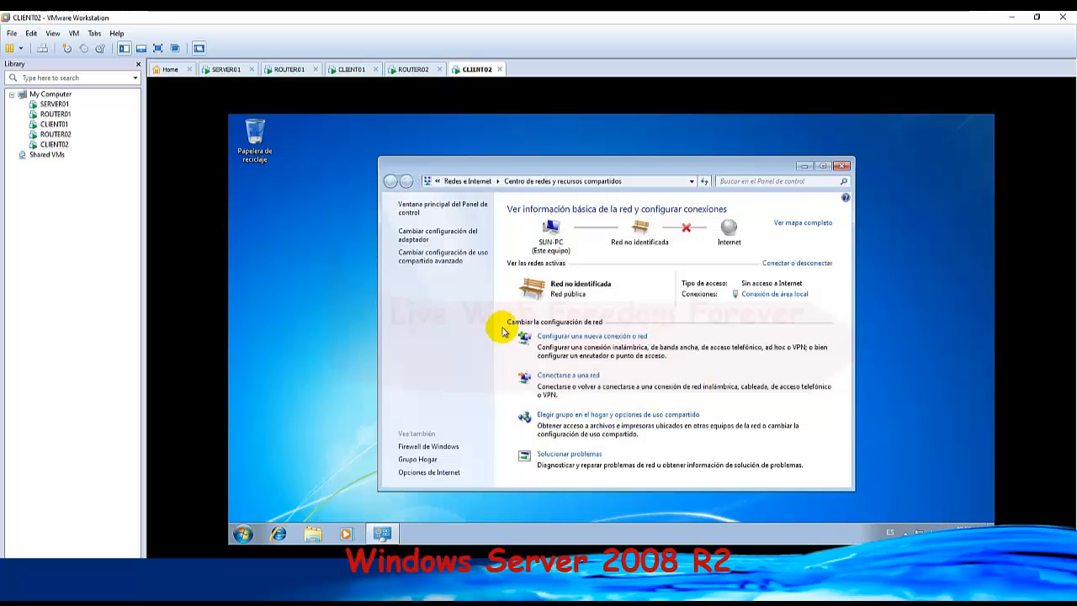
left_click(477, 238)
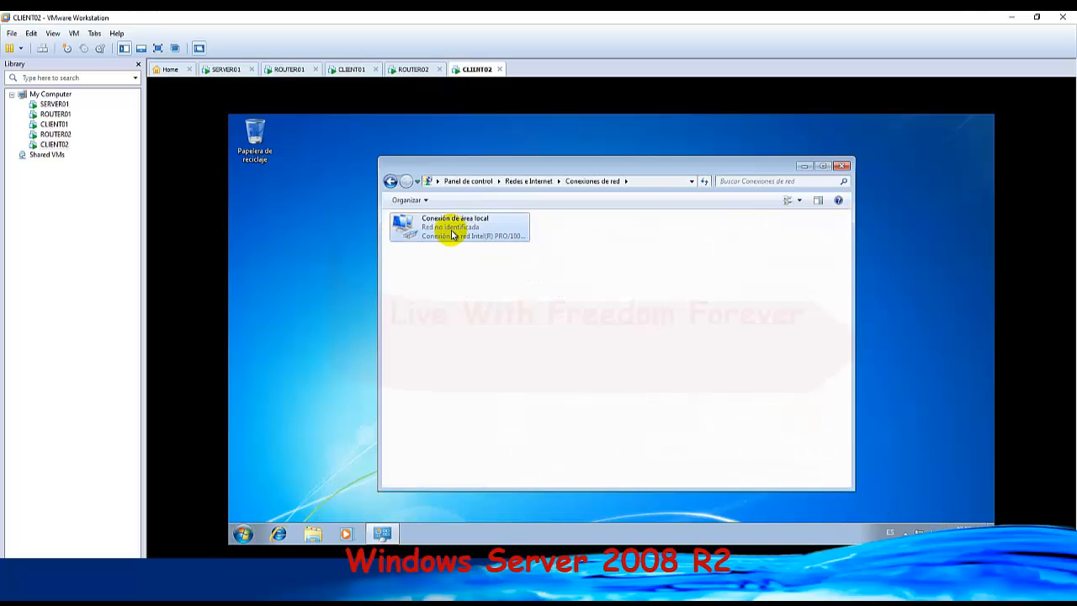
double_click(451, 233)
left_click(545, 415)
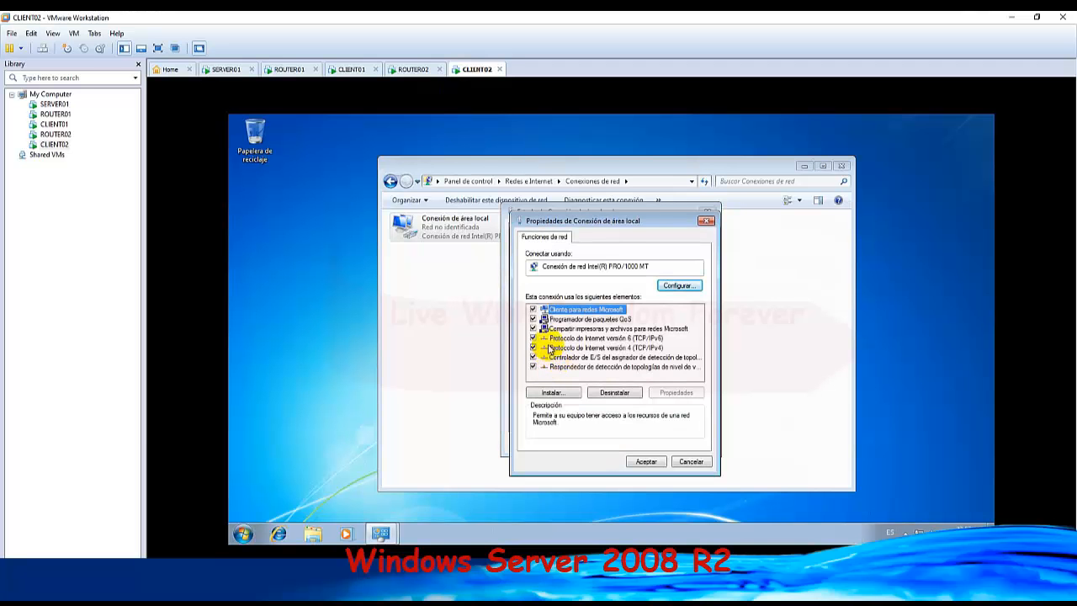
left_click(532, 339)
Set CLIENT02's static IPv4 address to 172.17.3.10, subnet mask 255.255.0.0 and gateway 172.17.3.1, and close the connection dialogs.
left_click(551, 347)
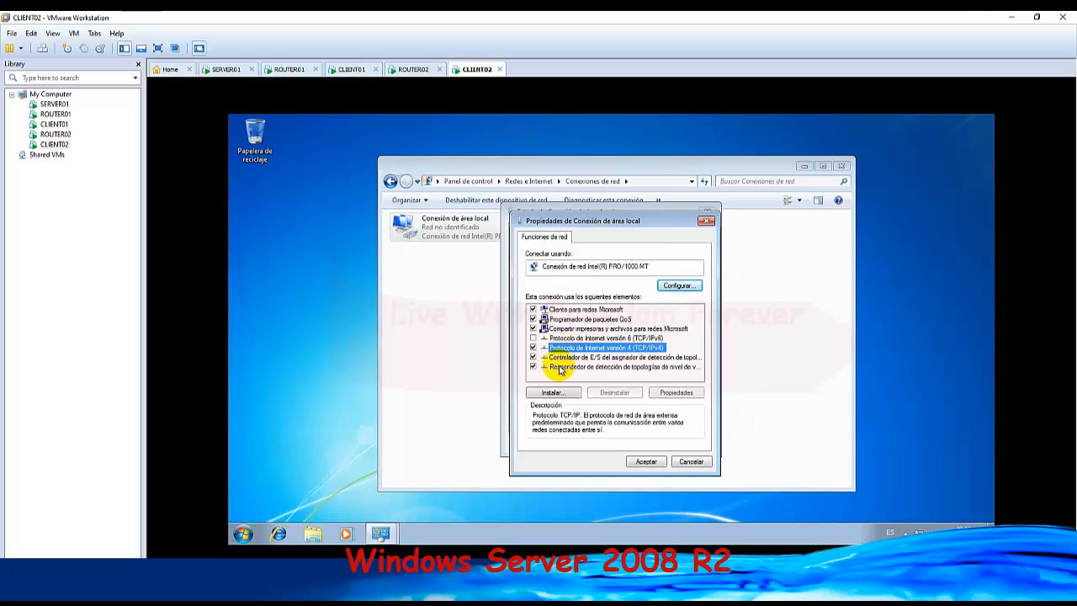
left_click(683, 398)
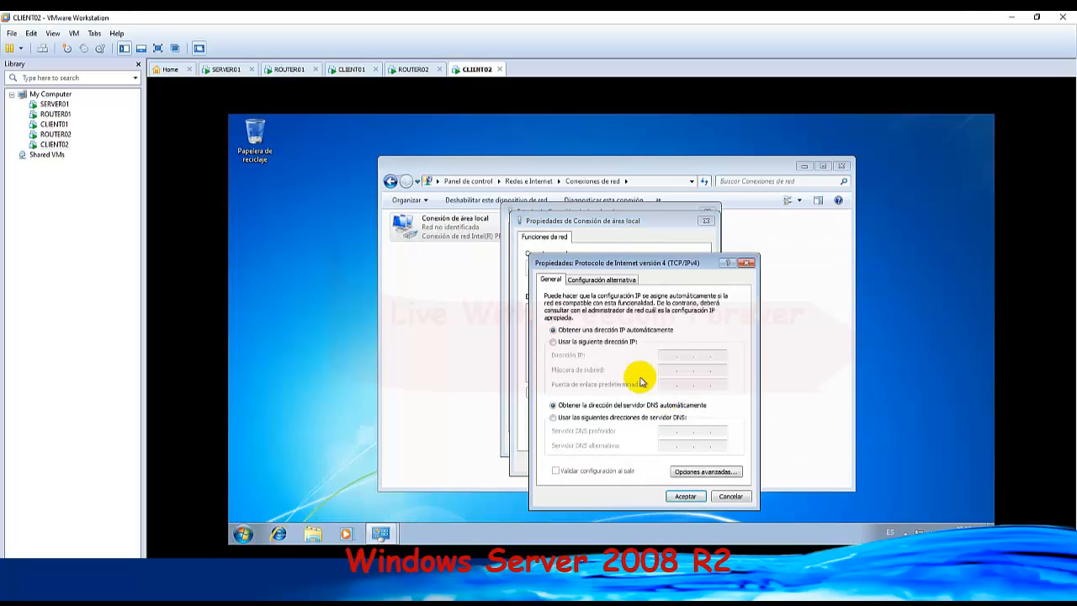
left_click(557, 342)
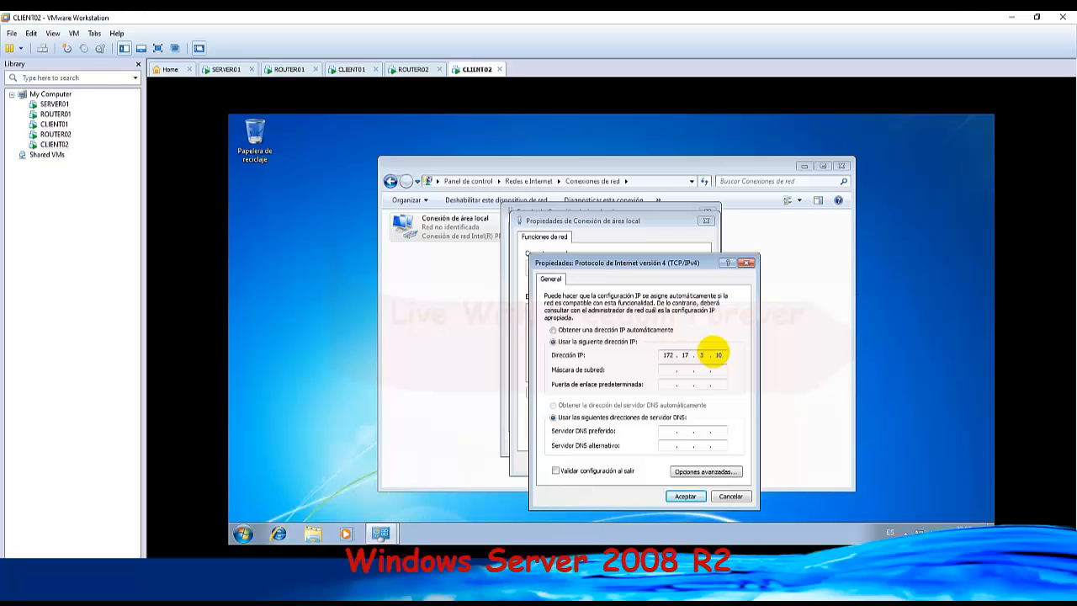
key("Tab")
type("172")
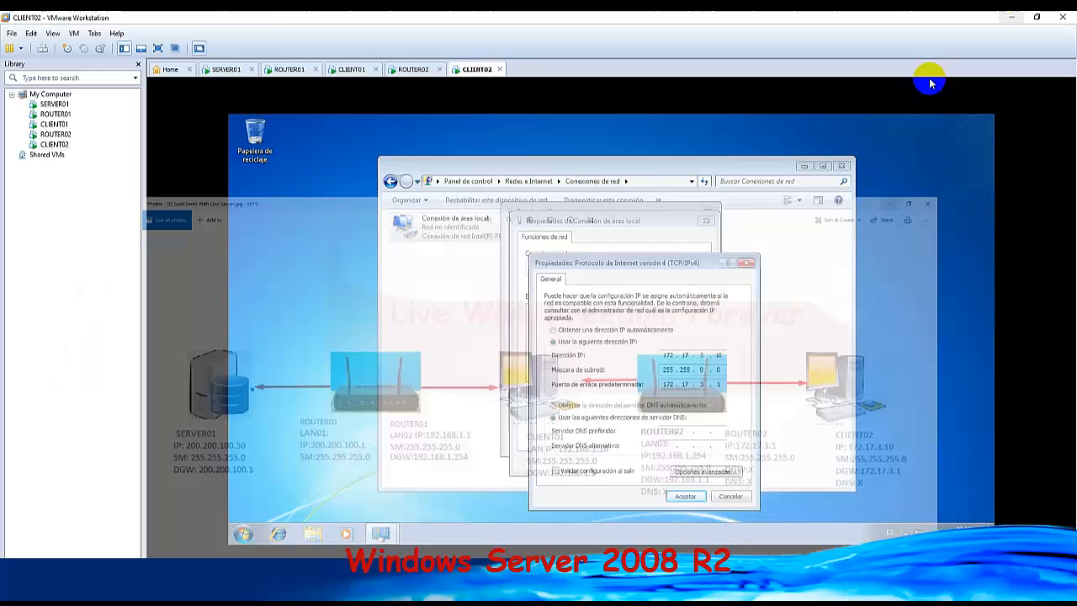
left_click(687, 496)
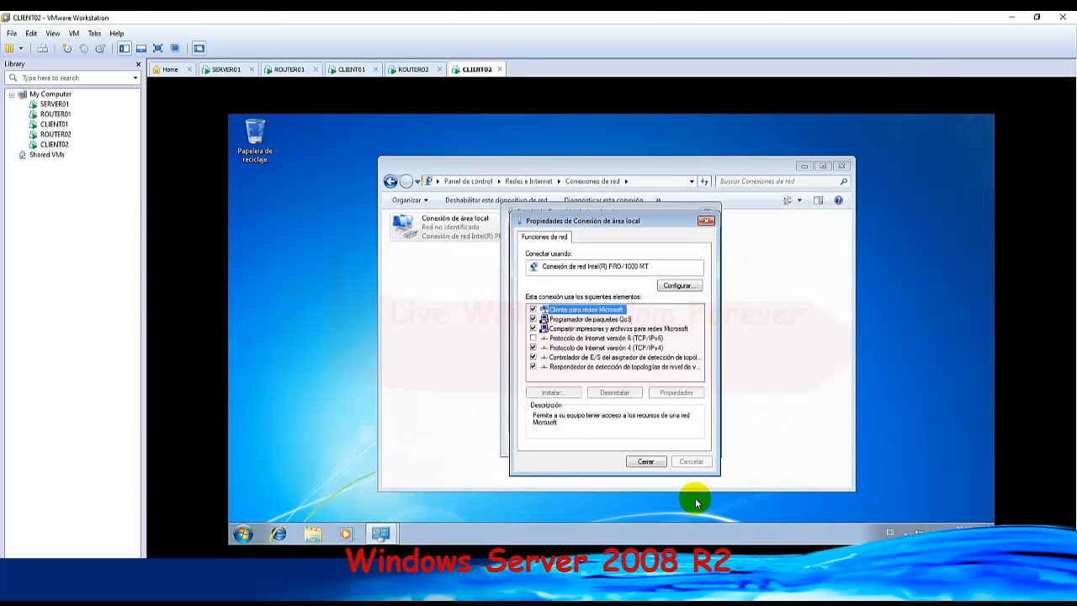
left_click(644, 461)
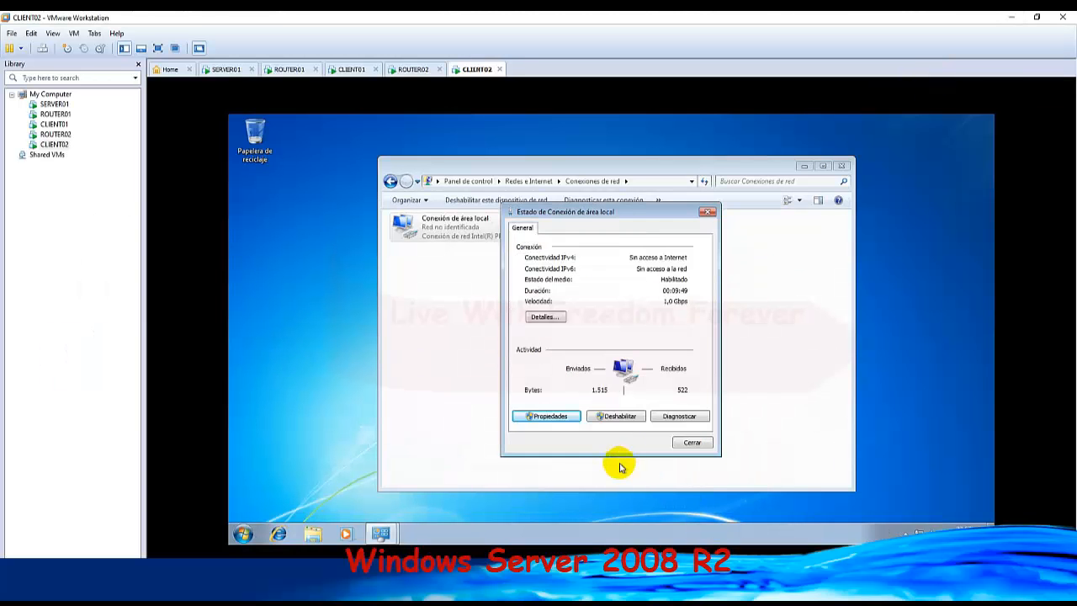
left_click(692, 442)
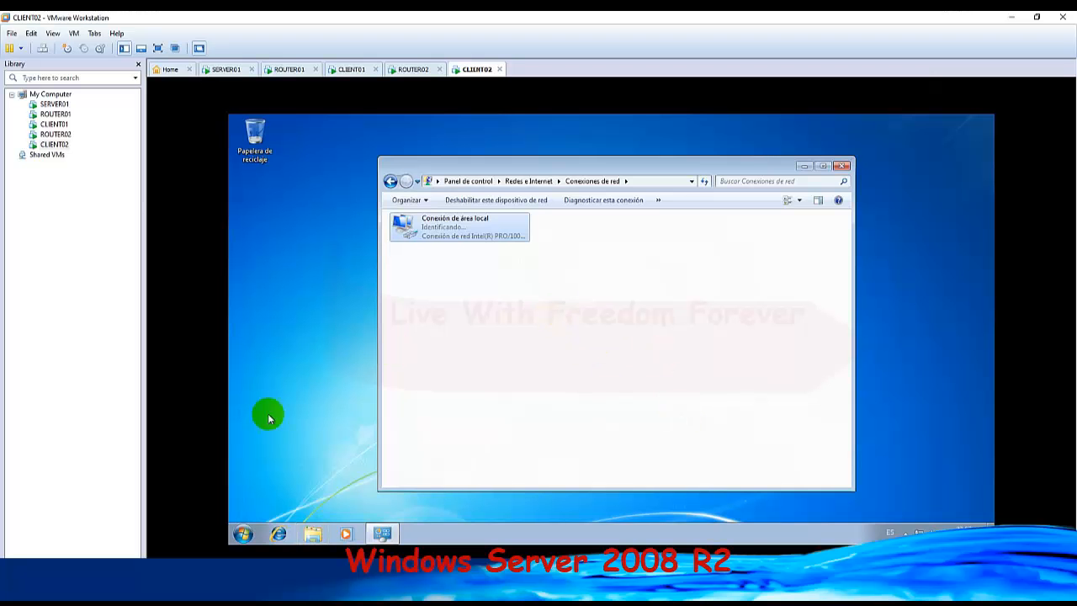
Open a command prompt on CLIENT02, set the network location to Red de trabajo and close the location dialog.
left_click(243, 533)
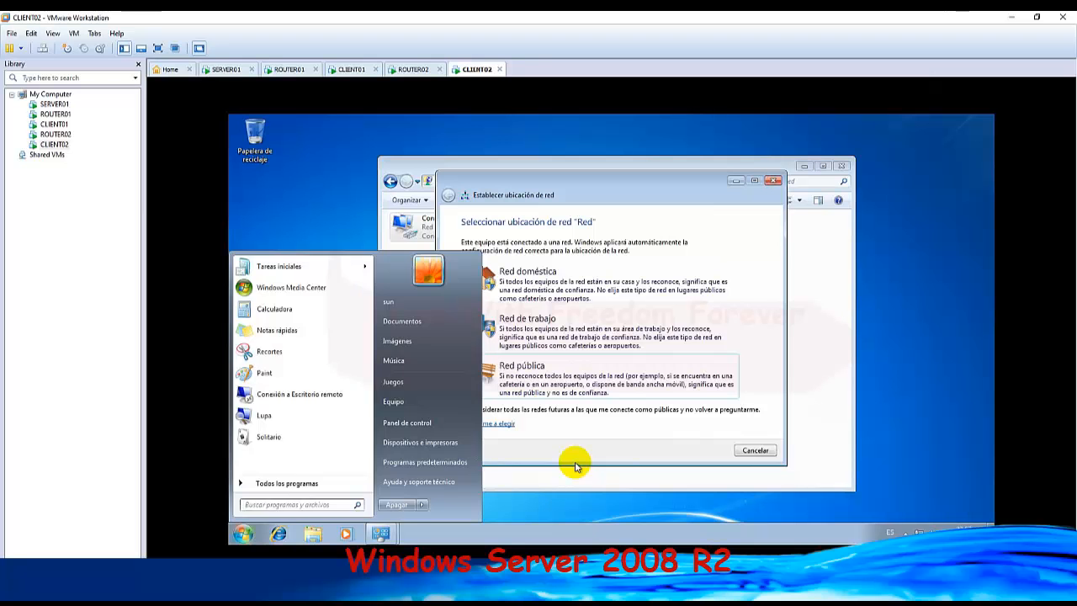
key("super+r")
type("cmd")
key("Return")
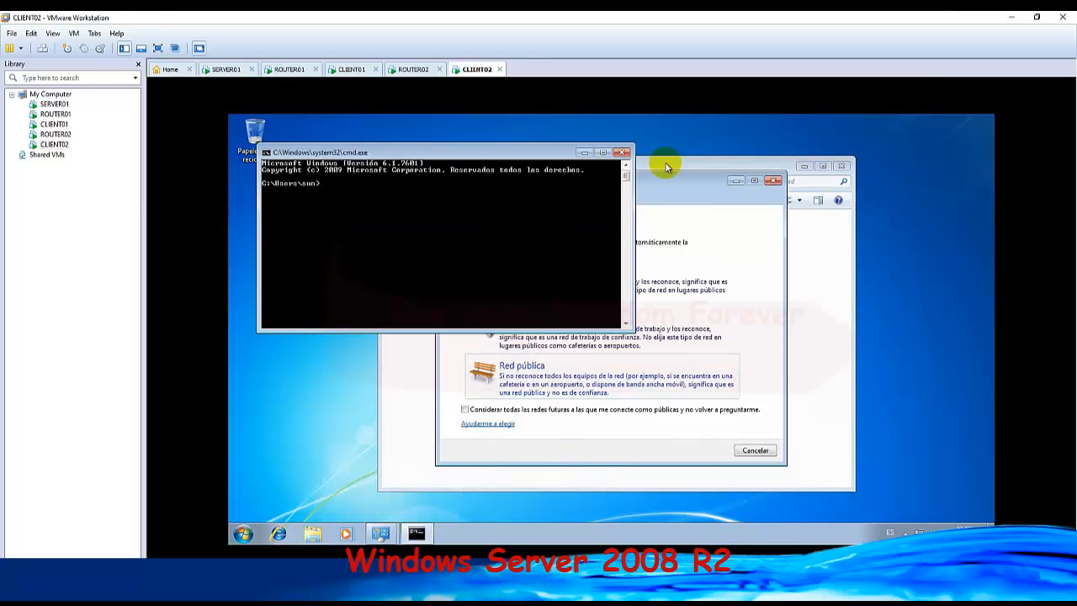
left_click_drag(669, 180, 812, 180)
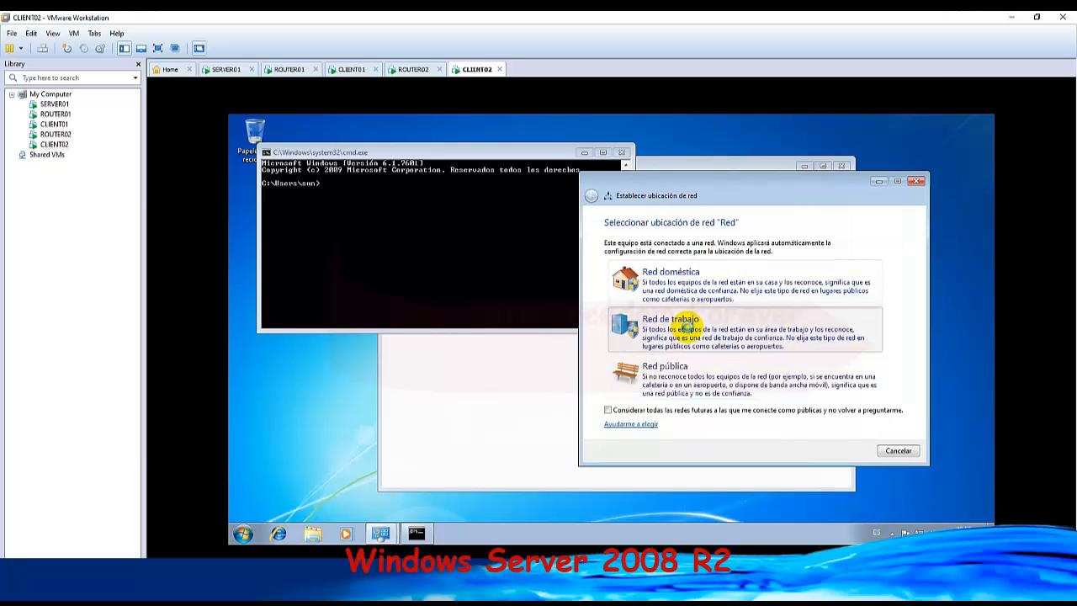
left_click(686, 327)
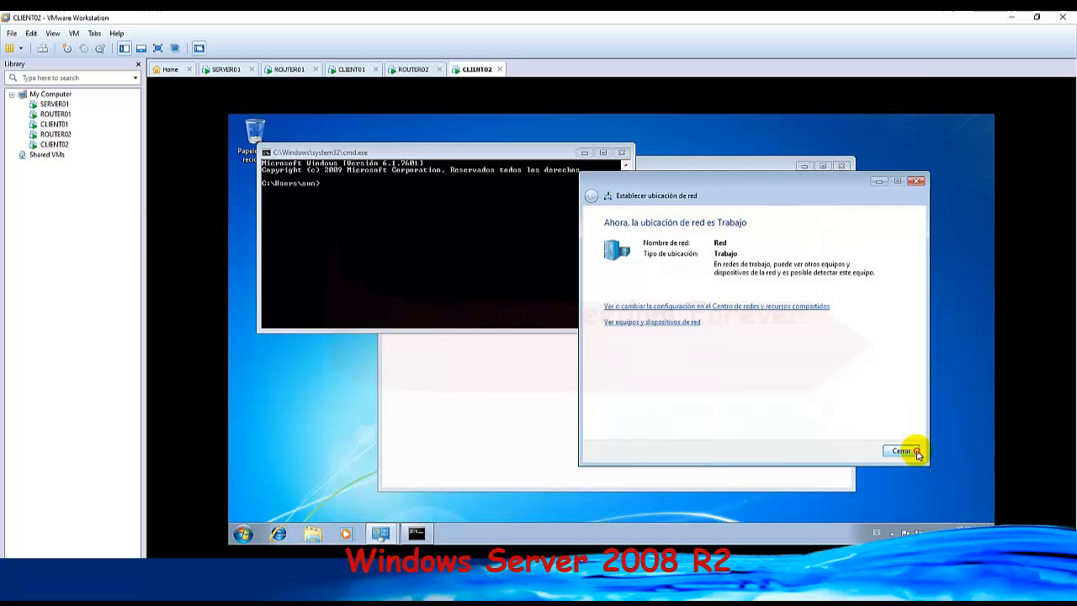
left_click(901, 450)
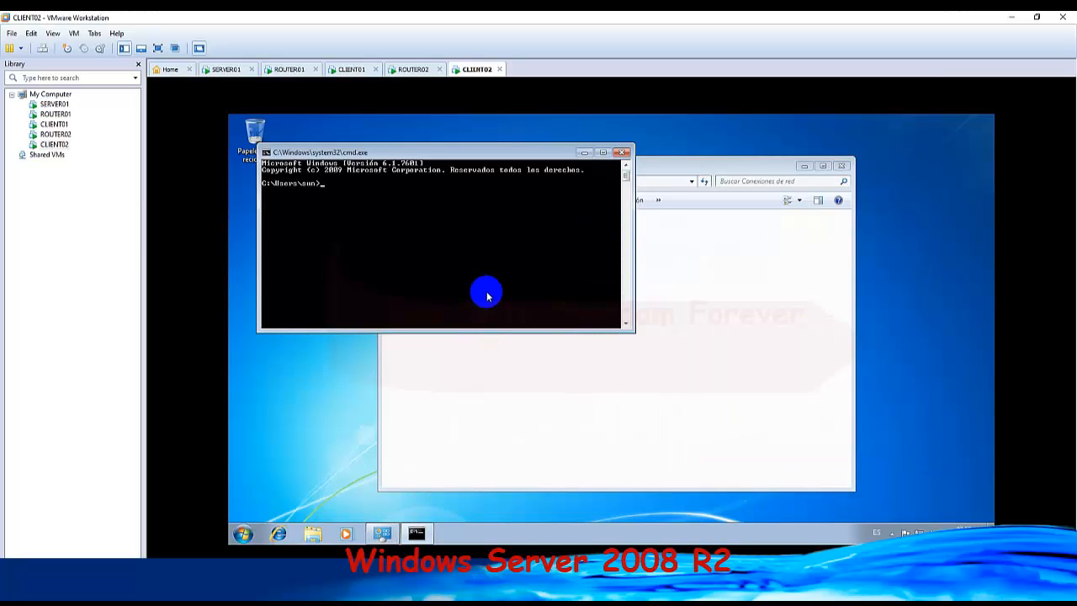
Ping CLIENT02's gateway 172.17.3.1 from the command prompt and stop the ping before it completes.
type("ping 172.17.3.1")
key("Return")
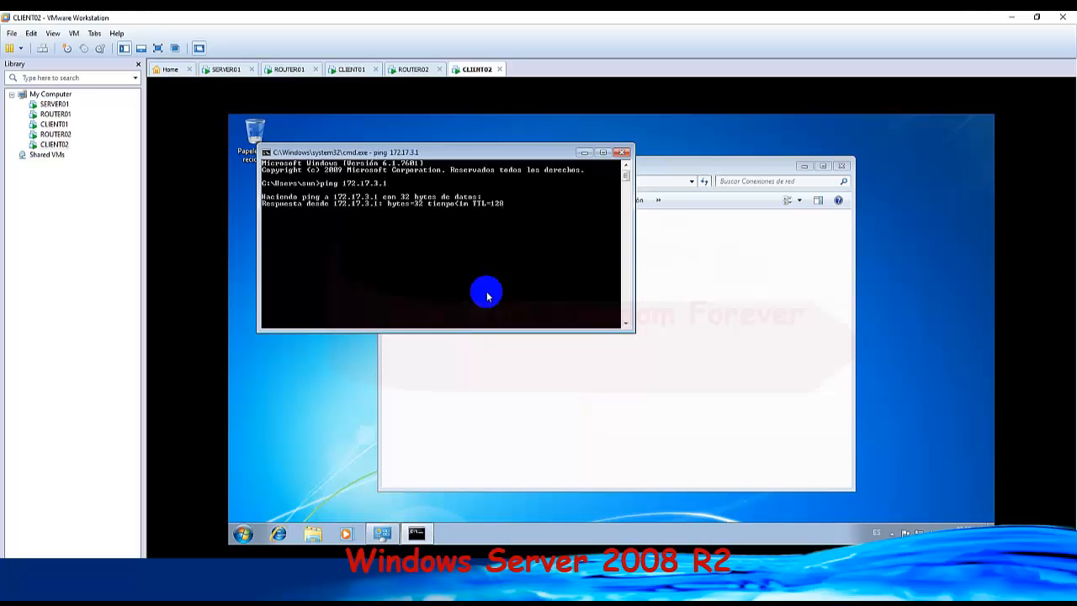
key("ctrl+c")
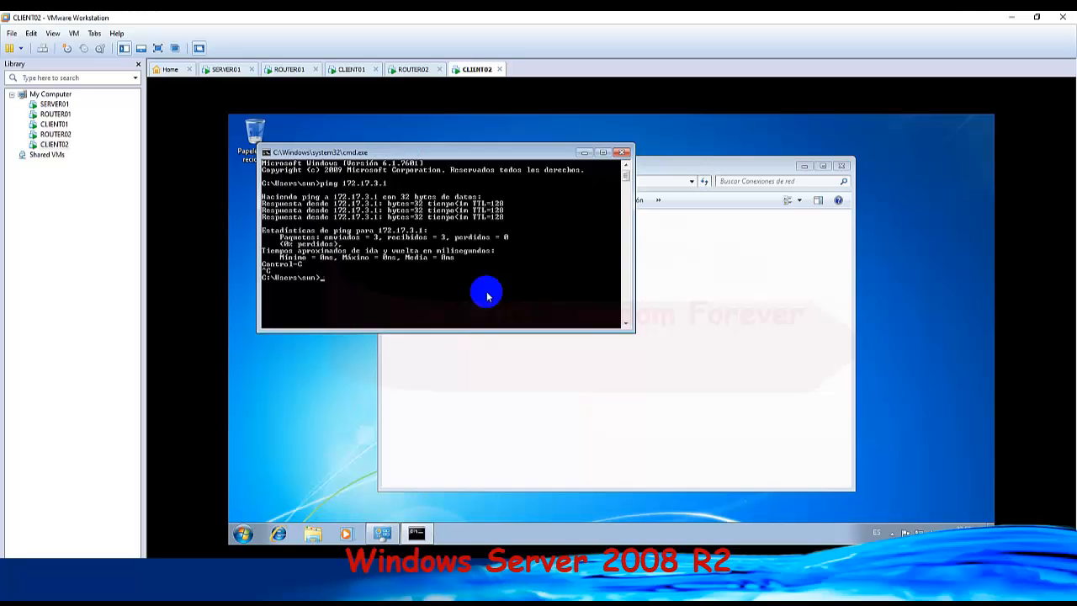
Ping the server at 200.200.100.50 from CLIENT02 and close the command prompt.
key("Up")
type("200.200")
key("Return")
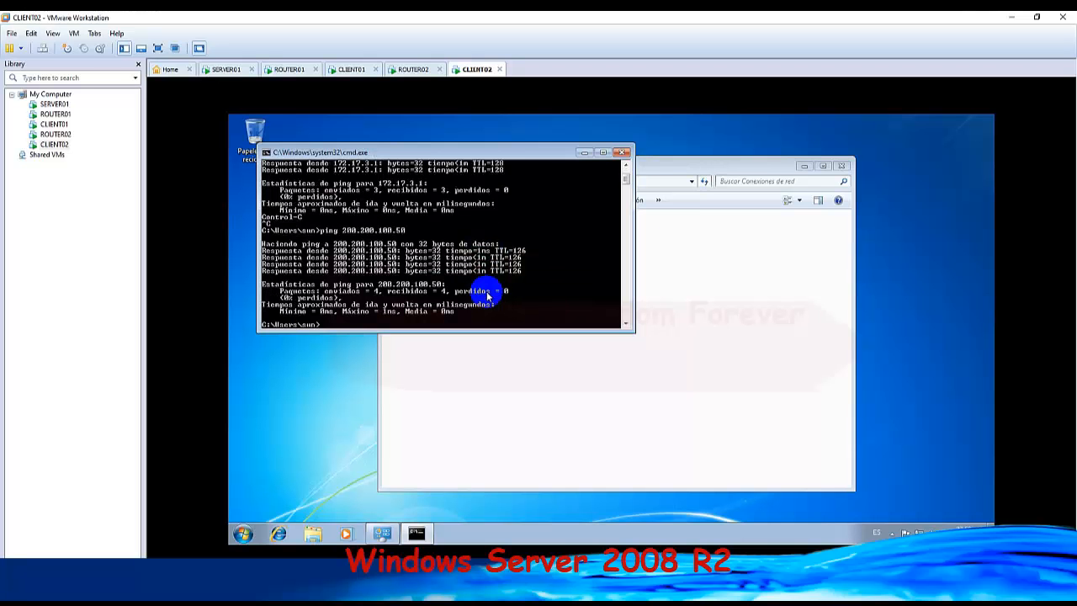
left_click(622, 154)
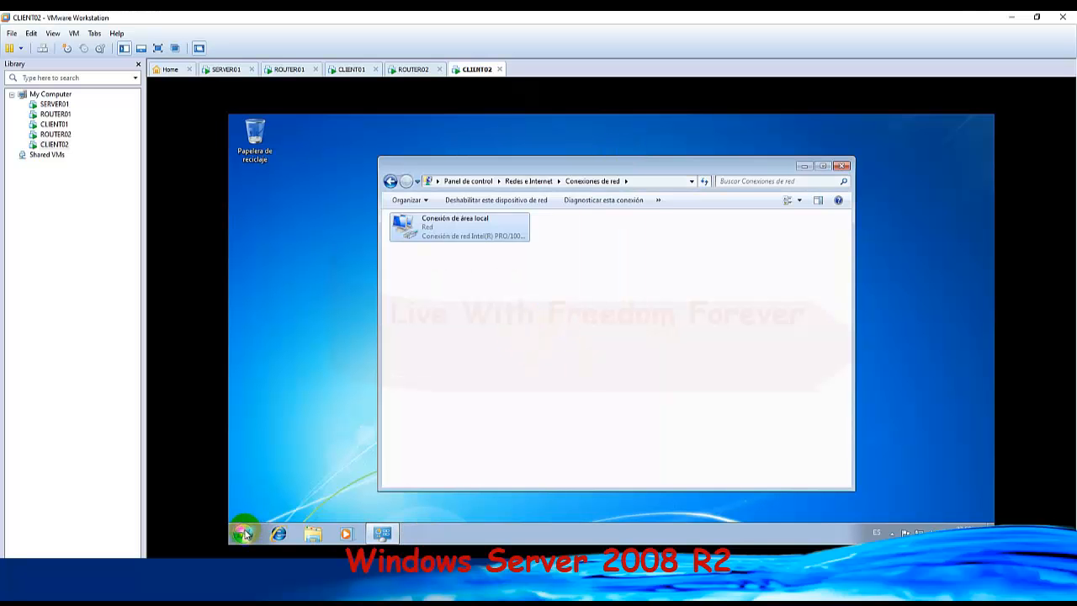
Try to reach \\200.200.100.50 from CLIENT02's Ejecutar dialog, and dismiss the request for network credentials.
key("super+r")
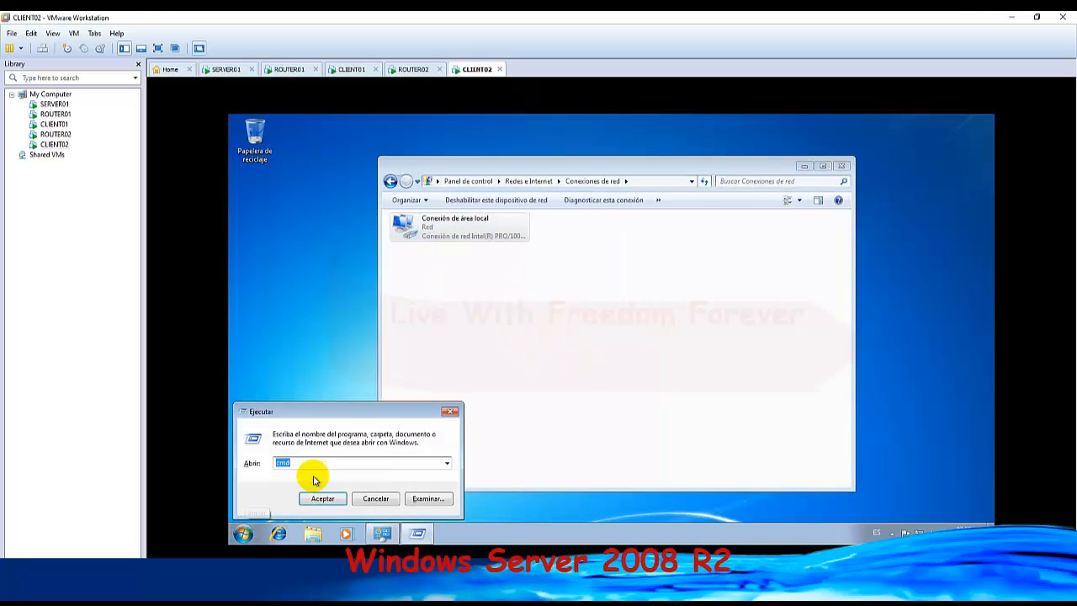
key("ctrl+v")
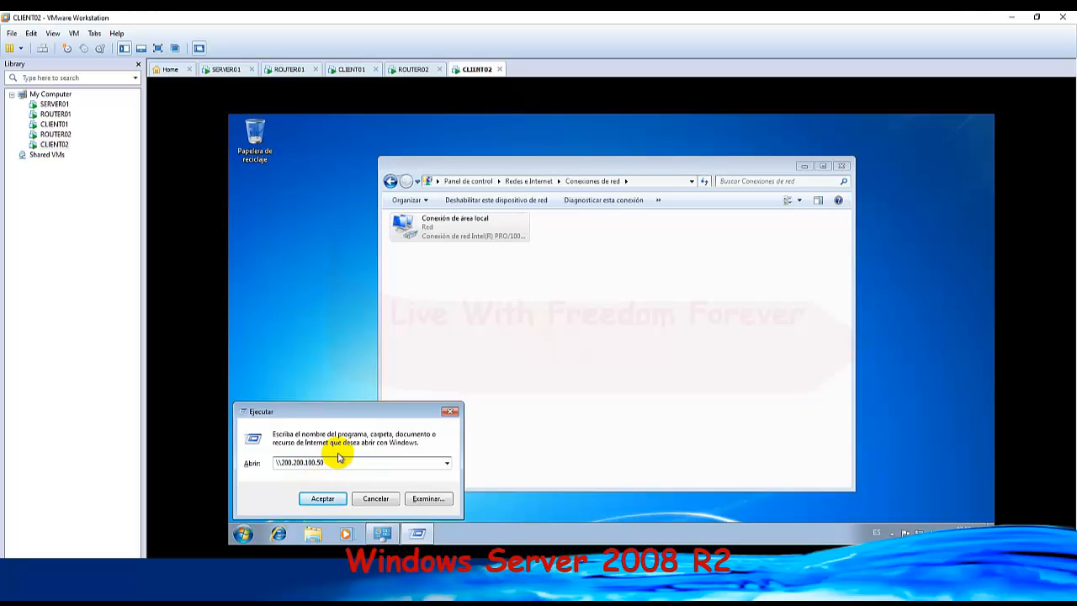
left_click(323, 499)
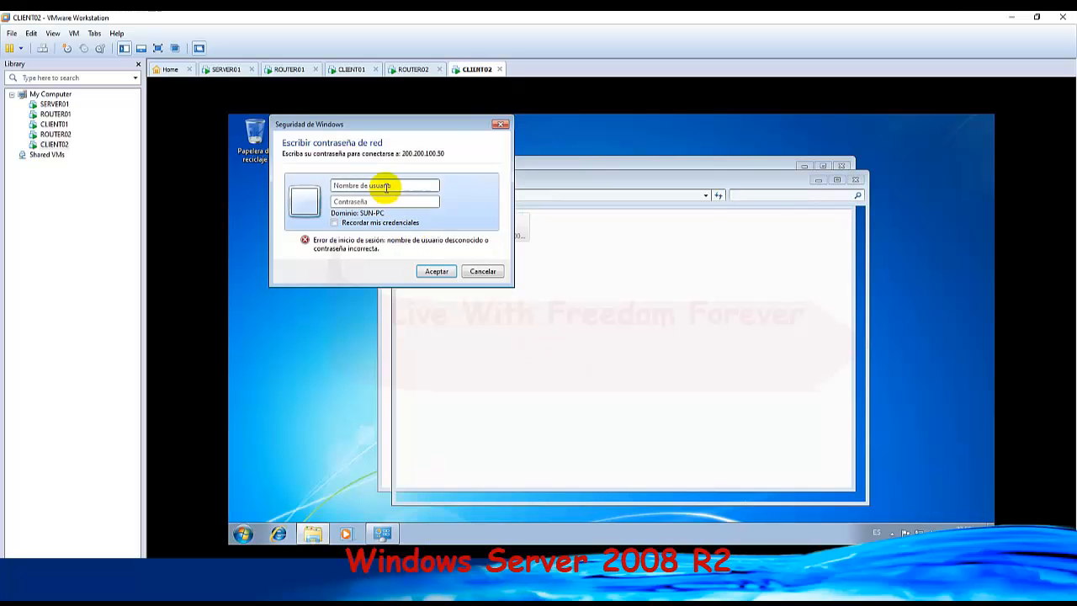
left_click(498, 126)
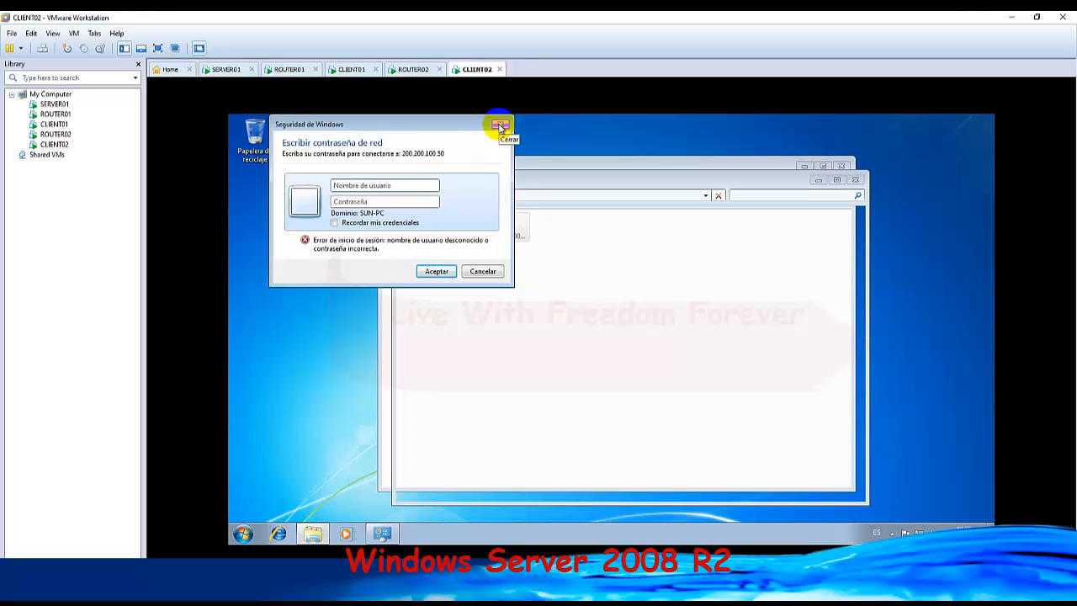
left_click(500, 125)
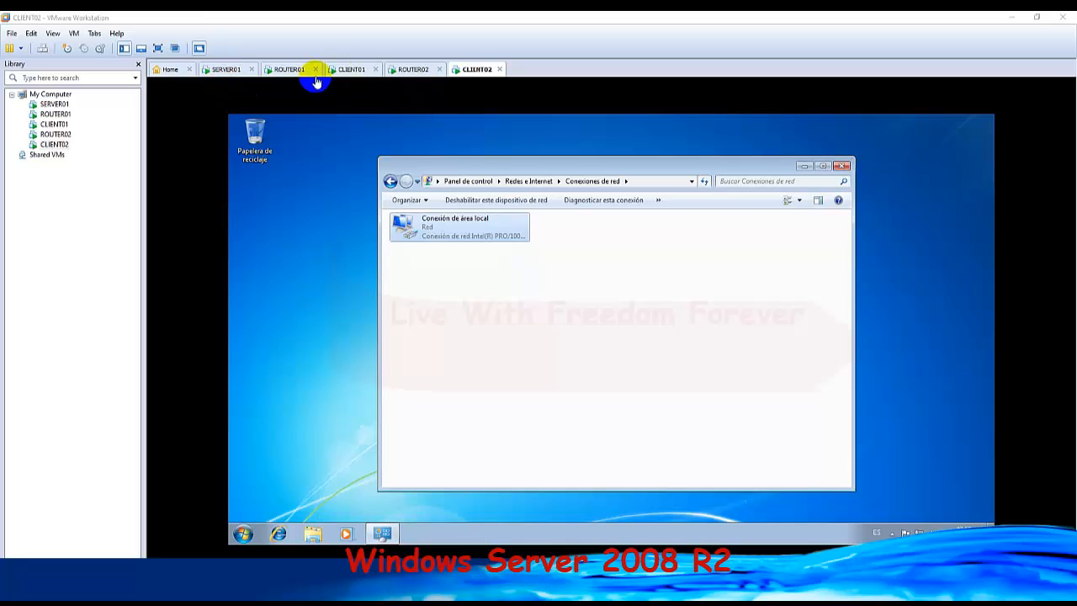
Look at CLIENT01 and CLIENT02 once more, then switch to SERVER01 and open Server Manager.
left_click(354, 70)
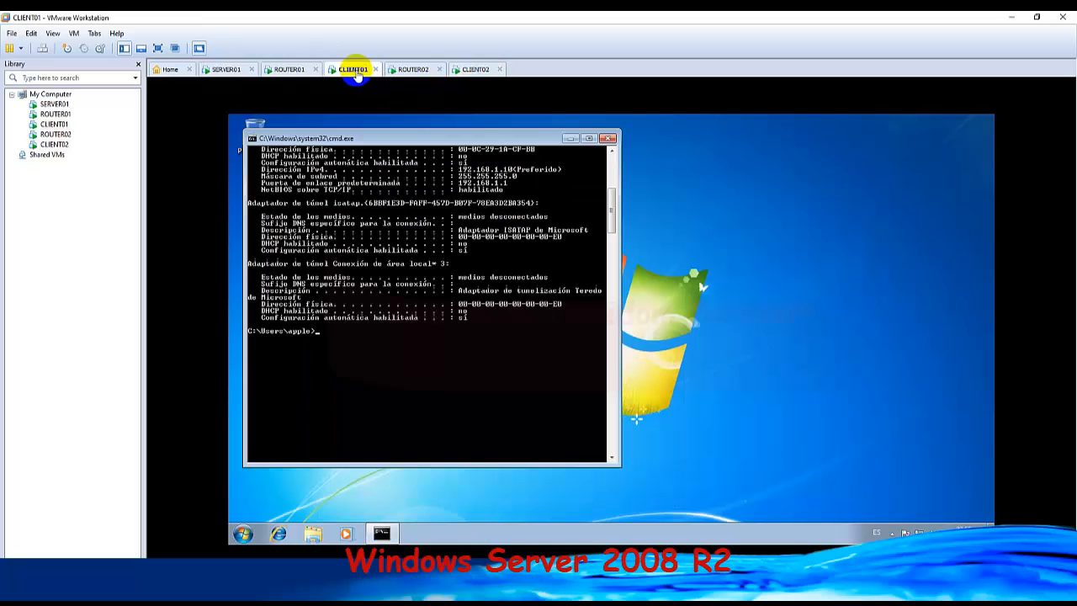
left_click(463, 69)
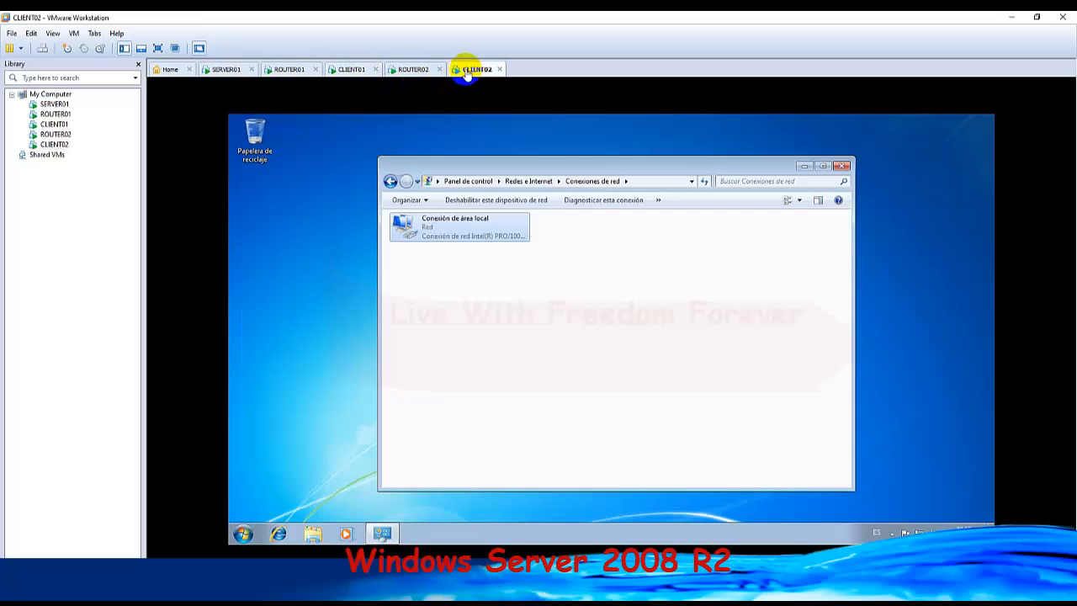
left_click(358, 72)
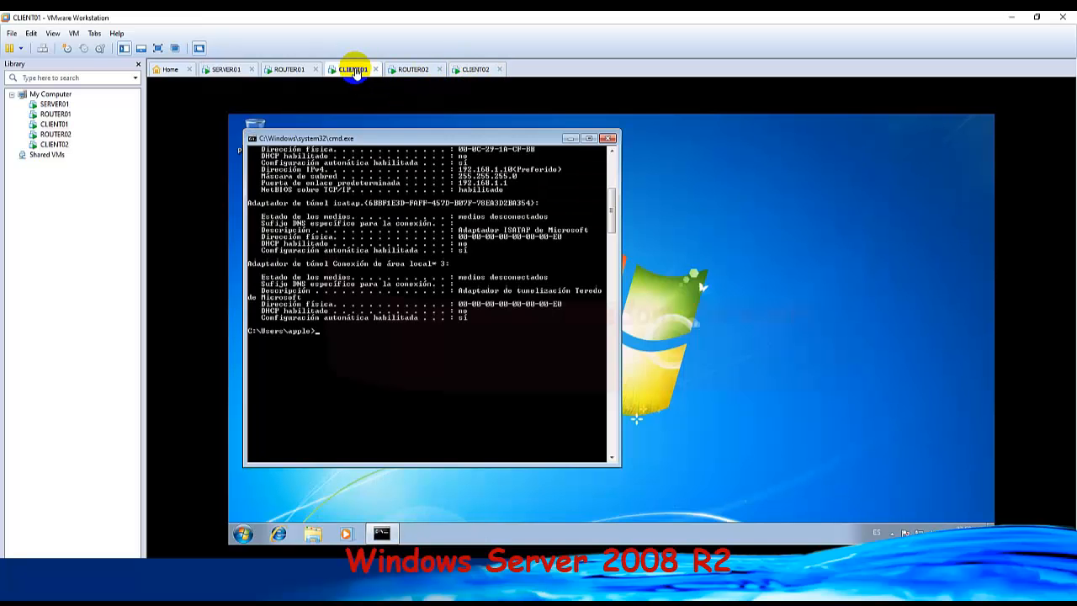
left_click(223, 69)
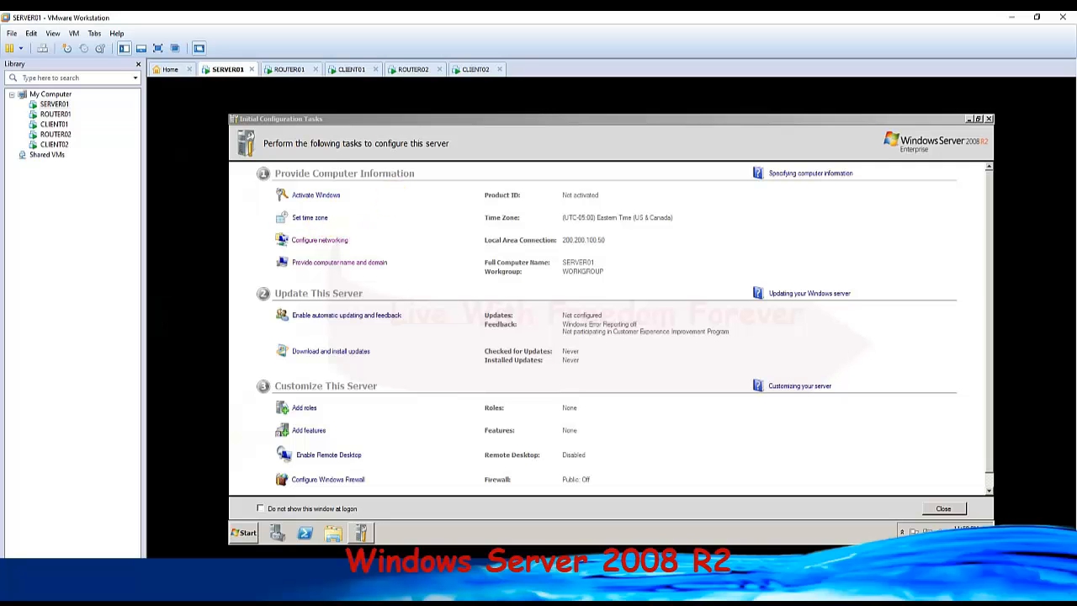
left_click(277, 532)
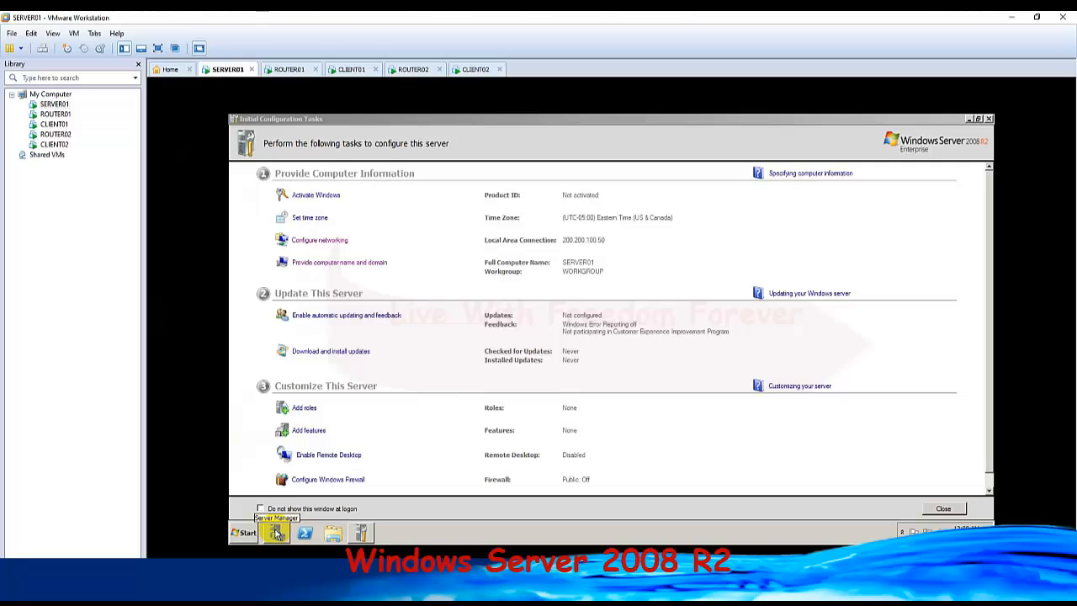
left_click(277, 533)
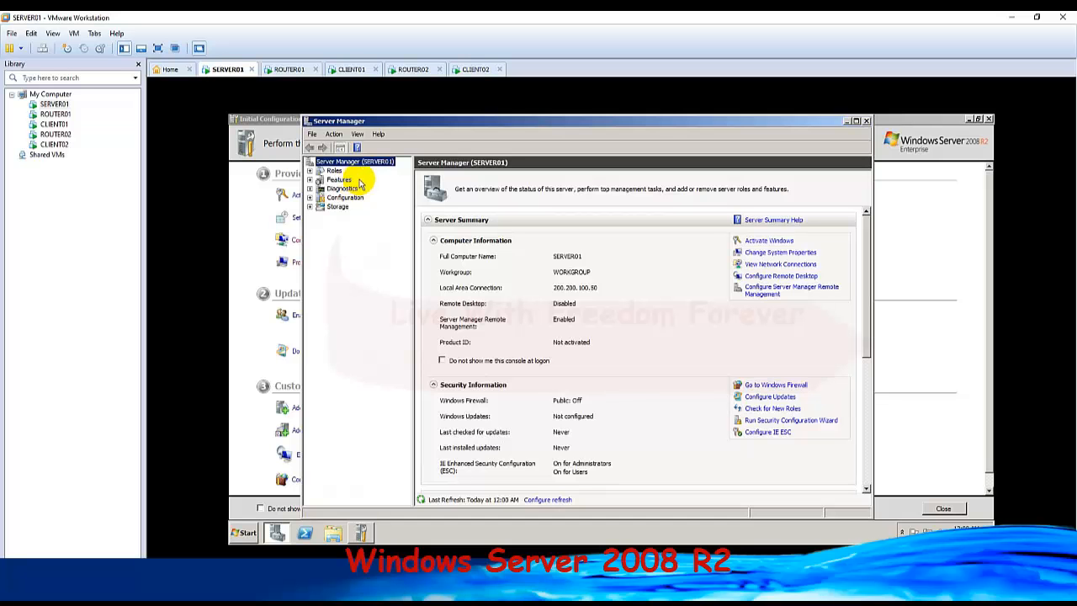
Show the Users folder of Local Users and Groups under Configuration in Server Manager.
left_click(309, 171)
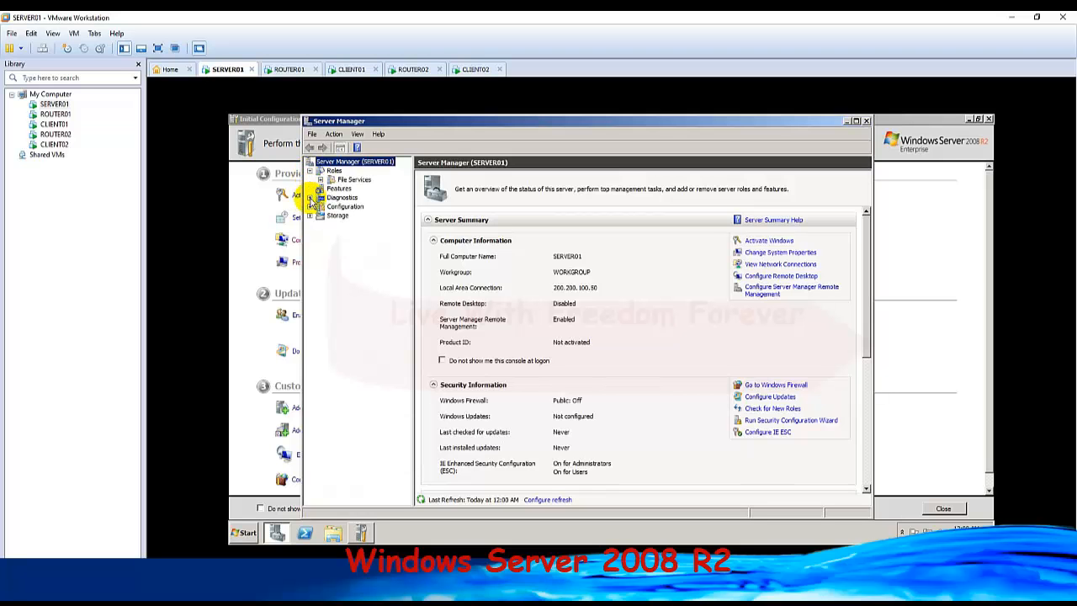
left_click(309, 197)
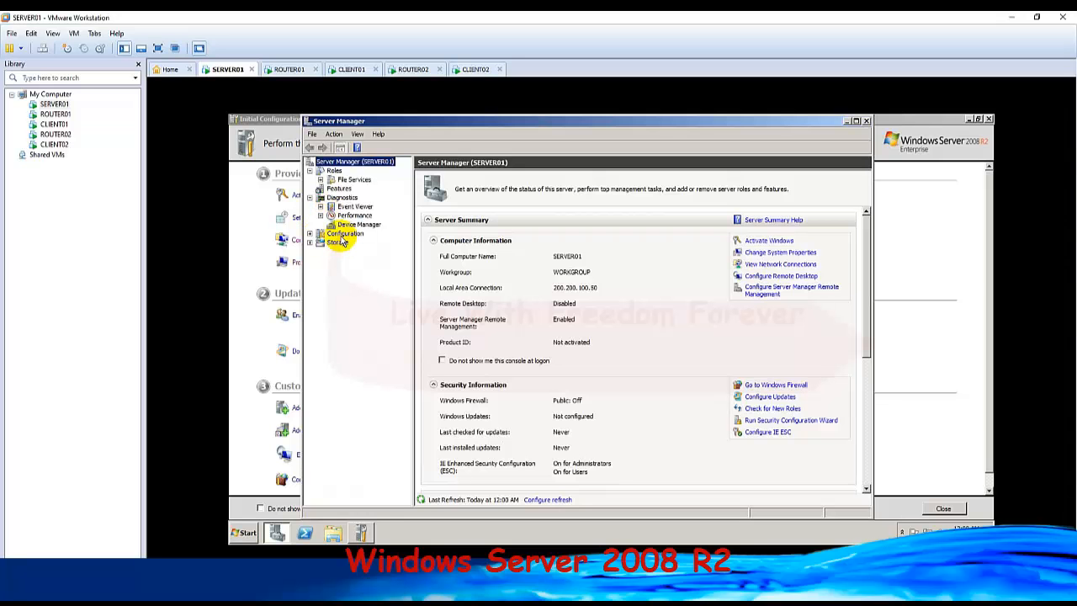
left_click(343, 234)
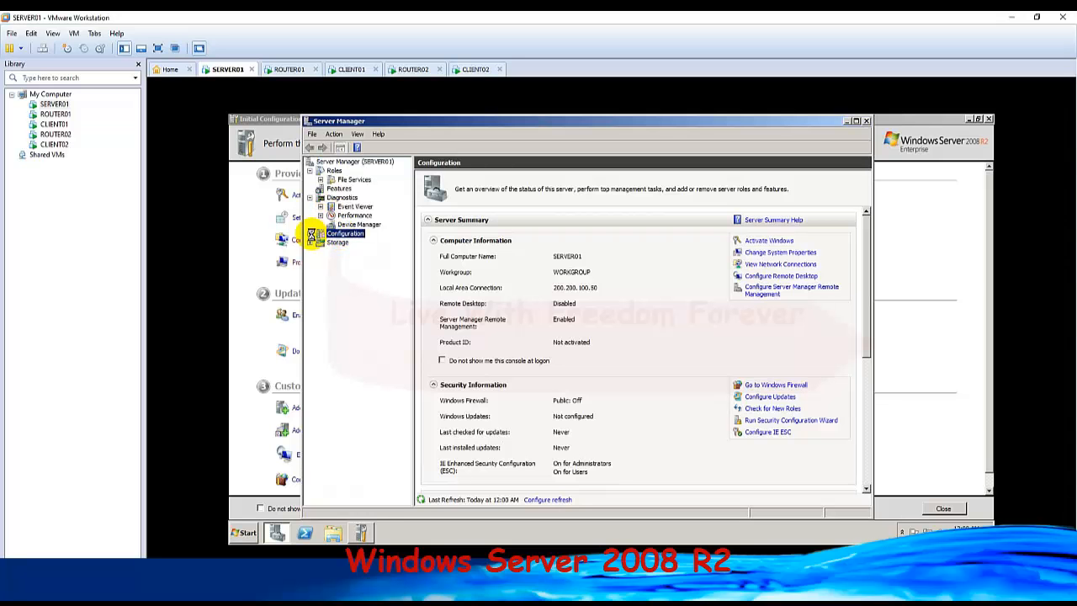
left_click(311, 234)
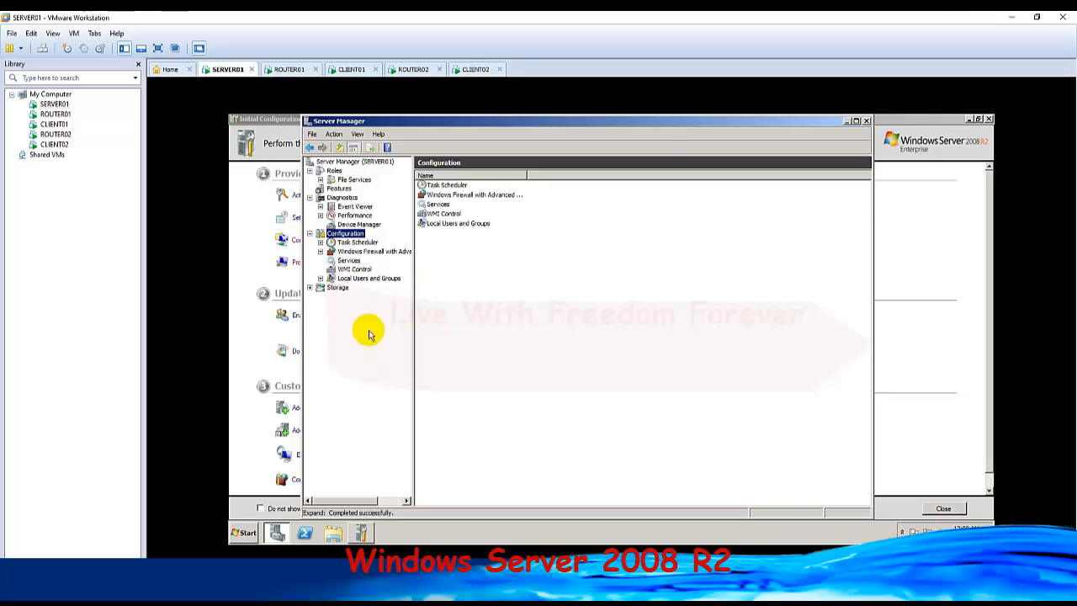
left_click(358, 278)
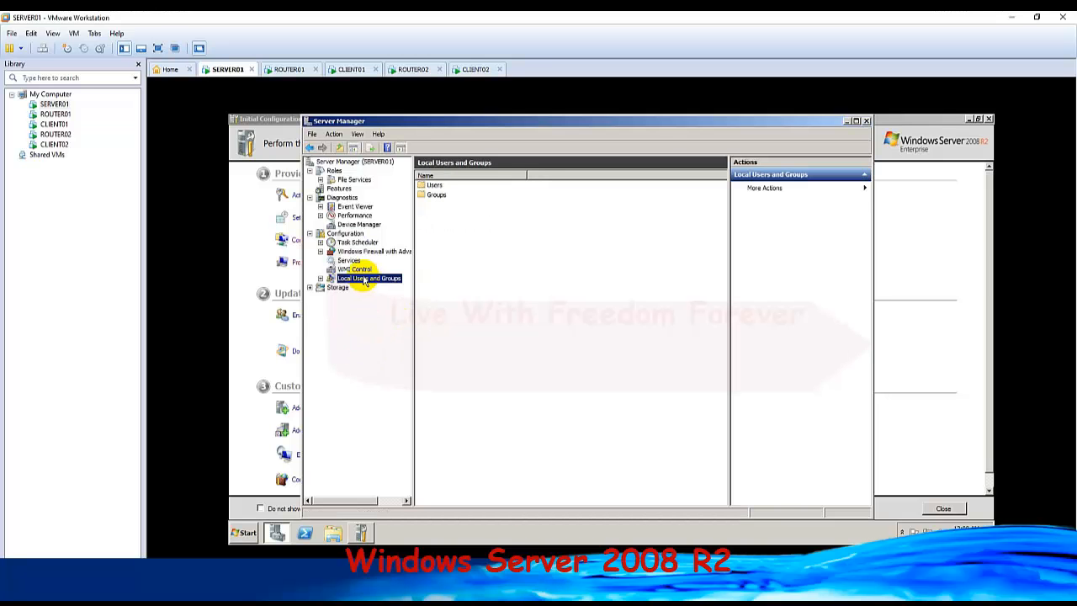
left_click(320, 277)
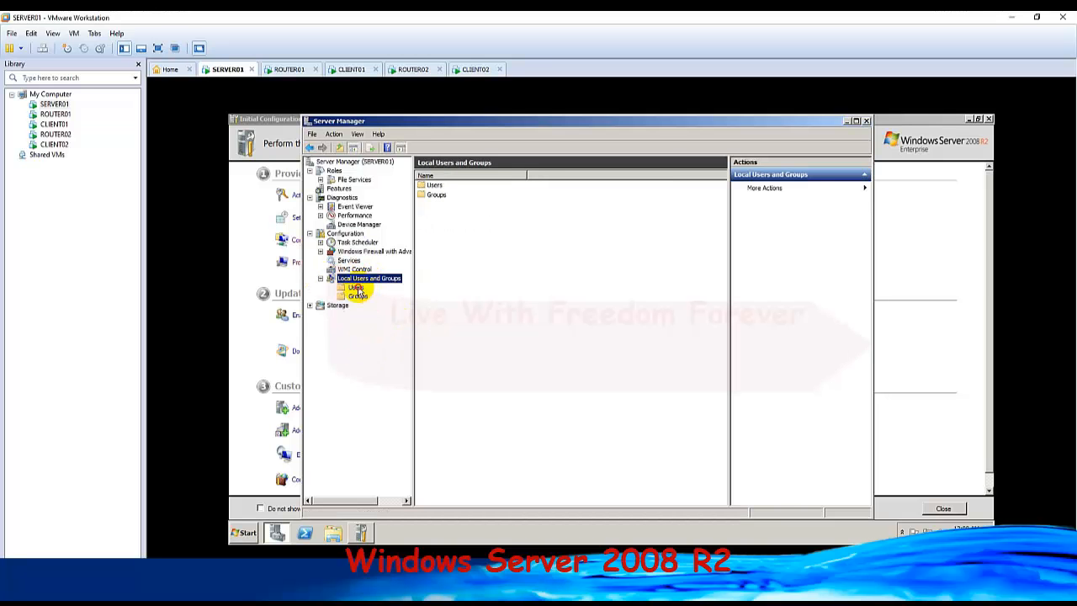
left_click(356, 288)
Start a new local user with user name apple, full name Apple CL1 and description IT Manager.
right_click(486, 265)
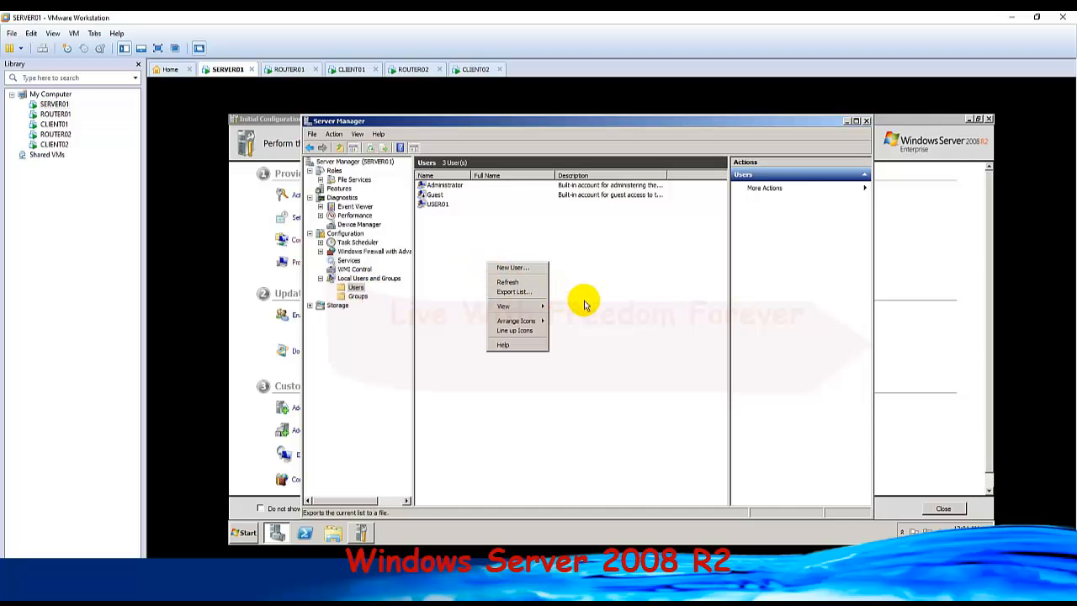
left_click(531, 267)
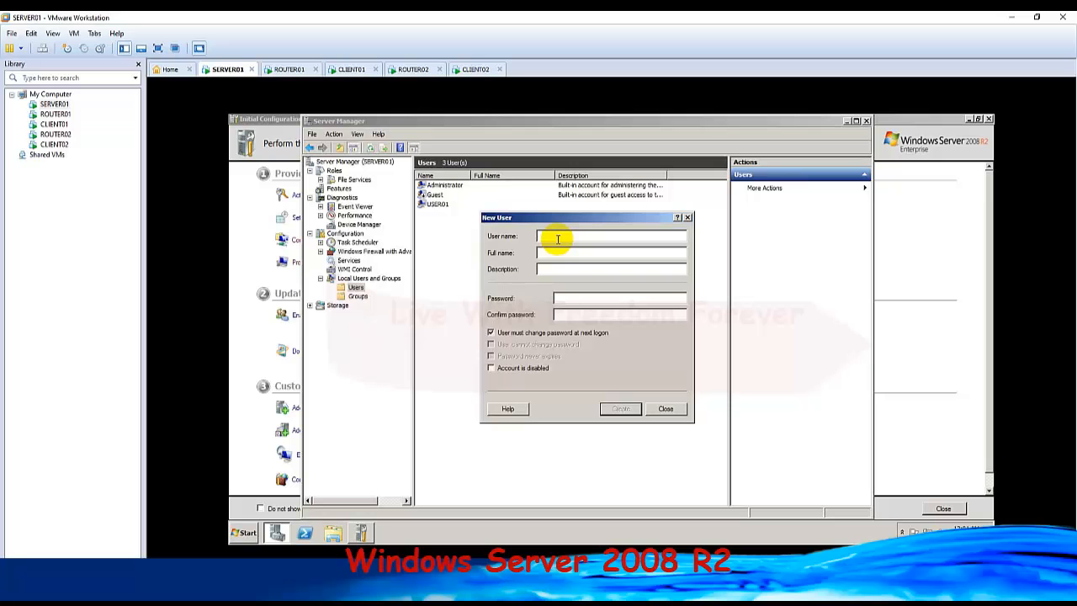
type("appl")
type("A")
type("pple")
type(" CL1")
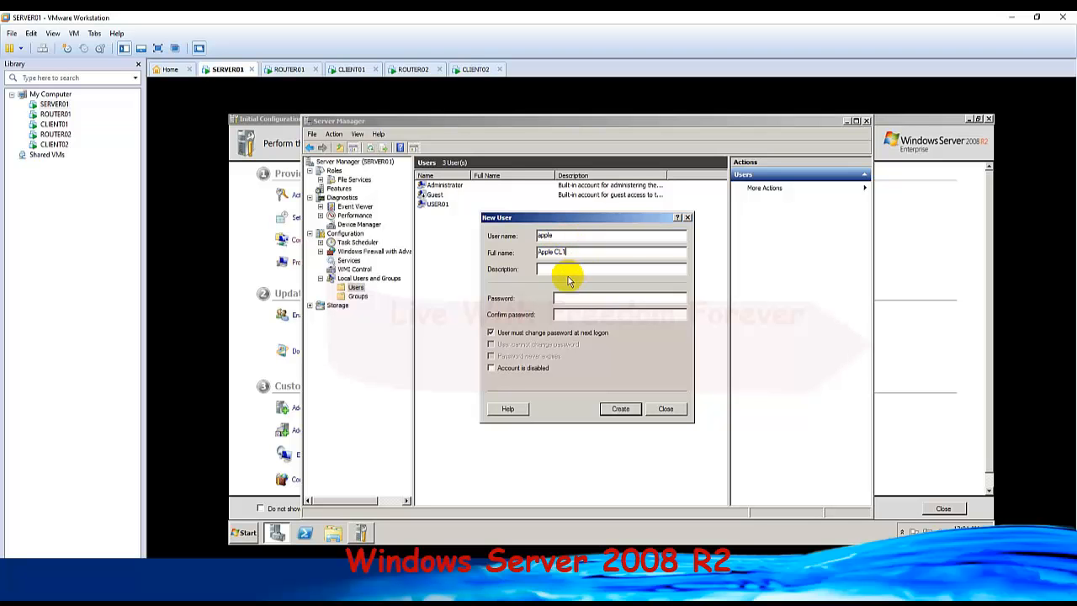
left_click(573, 268)
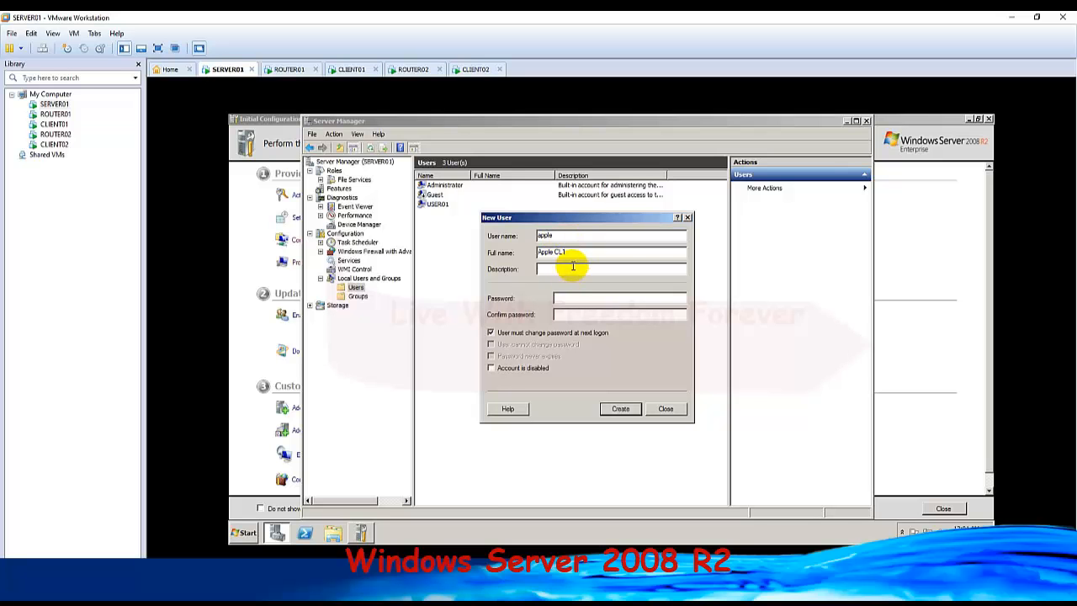
type("IT Manager")
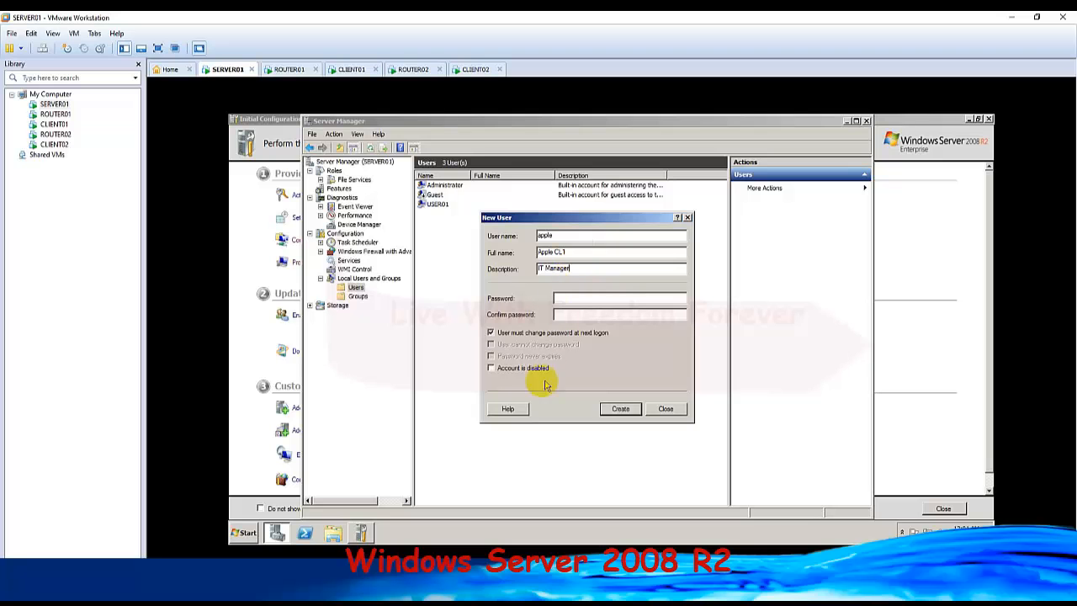
Turn off the forced password change at next logon, enter and confirm the account password, and enable Password never expires.
left_click(491, 332)
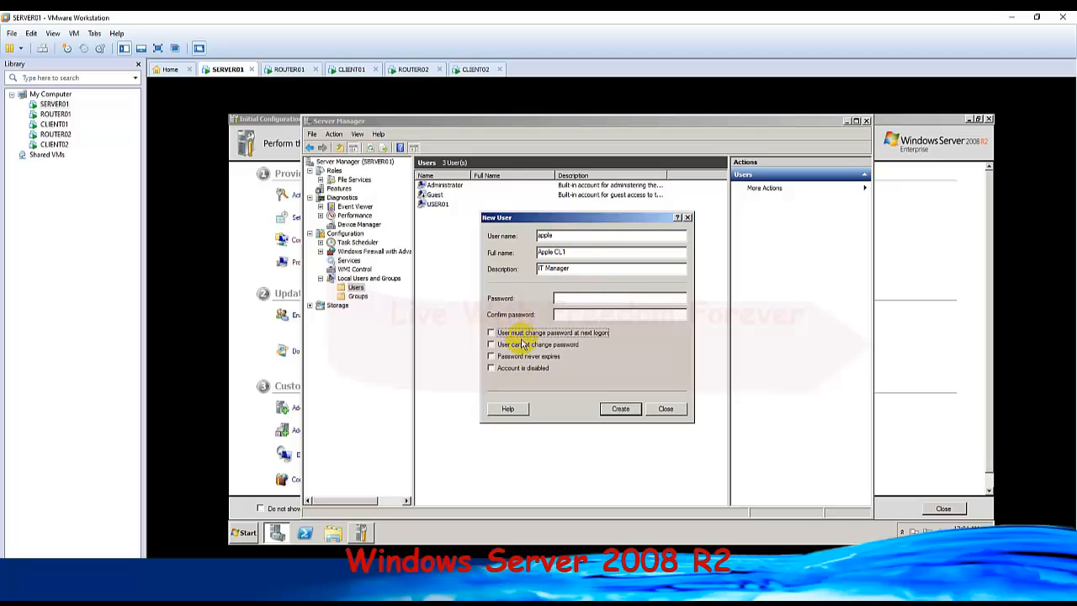
left_click(579, 297)
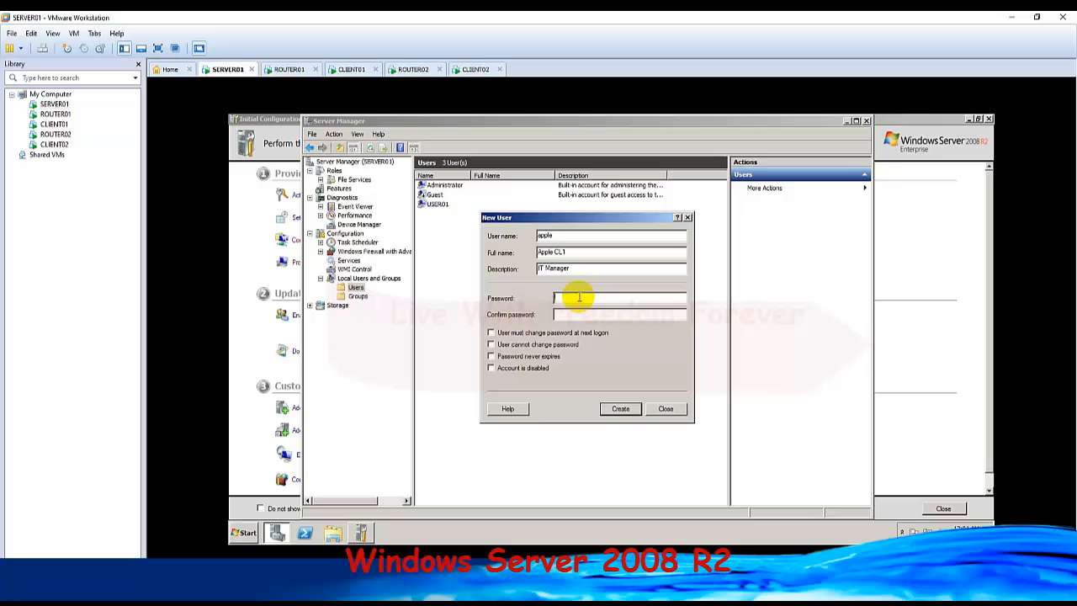
type("P•••")
key("BackSpace")
key("BackSpace")
key("BackSpace")
type("•••••••••••••")
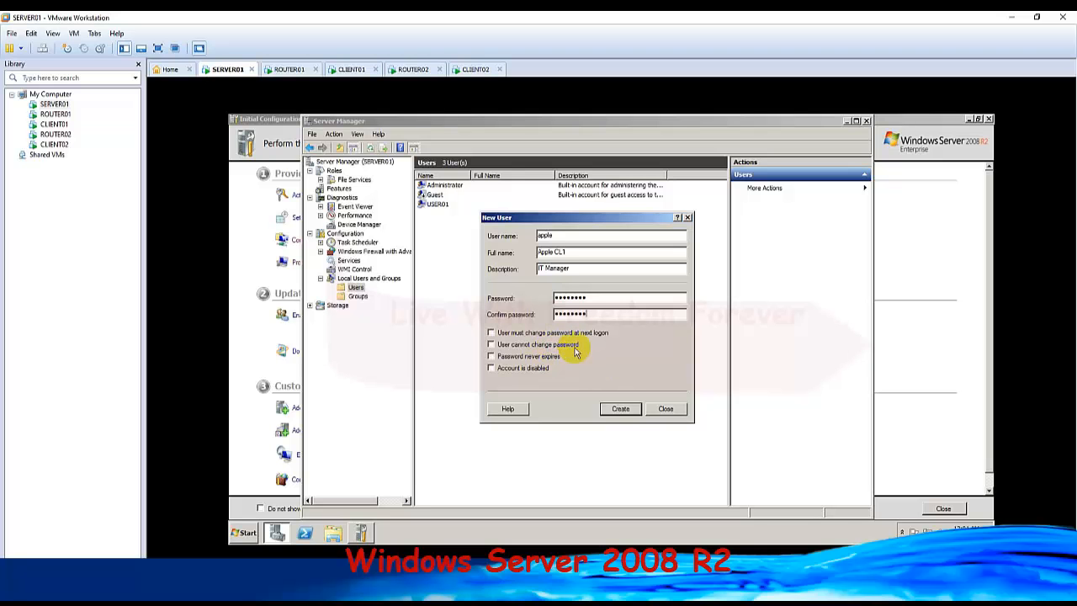
left_click(491, 356)
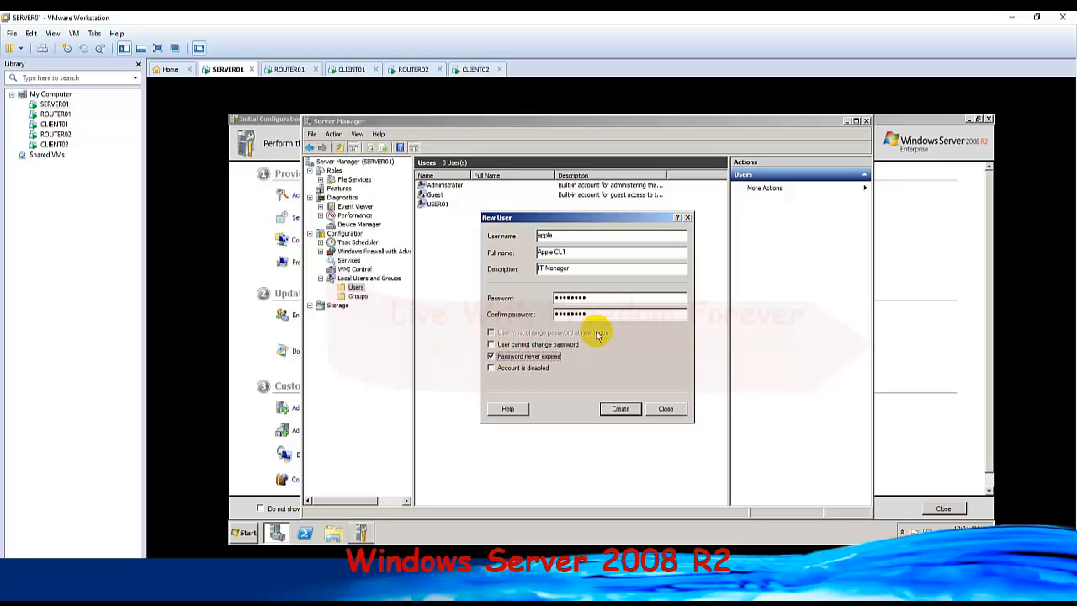
Create the apple account and fill in a second user with user name sun, full name Sun CL02 and description Store Manager.
left_click(621, 409)
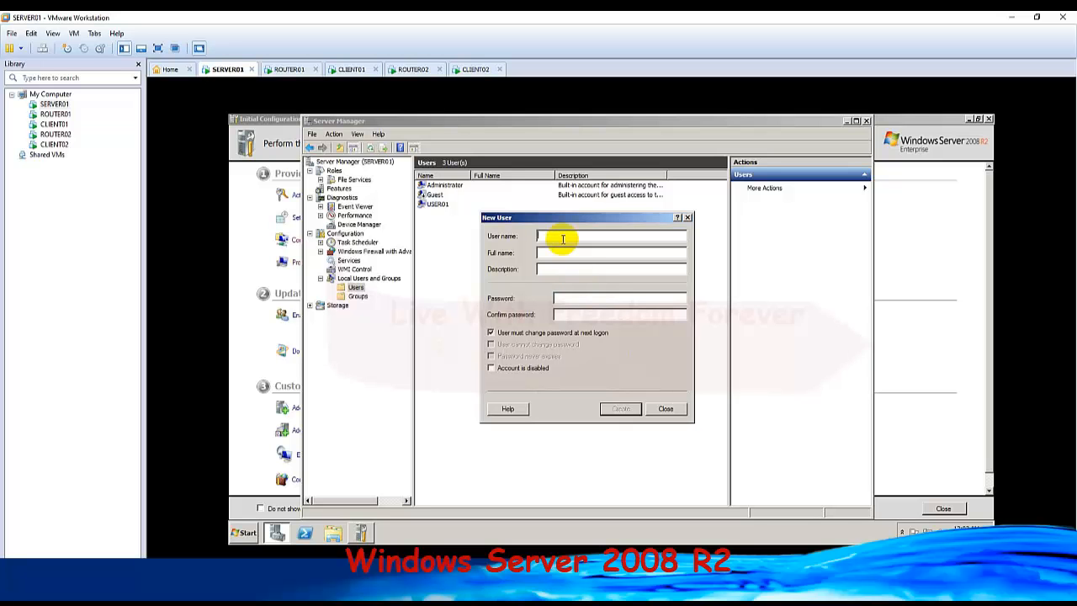
type("uun")
type("Sun C")
type("L2")
left_click(574, 269)
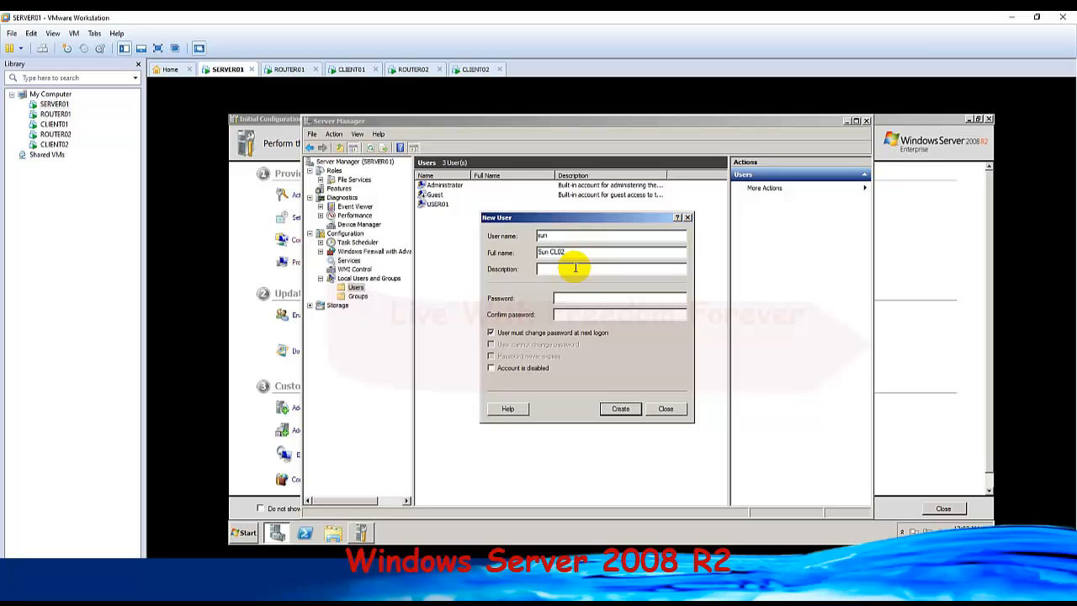
type("Store Manager")
Turn off the forced password change, enable Password never expires, enter and confirm the account password, and create the sun user.
left_click(490, 333)
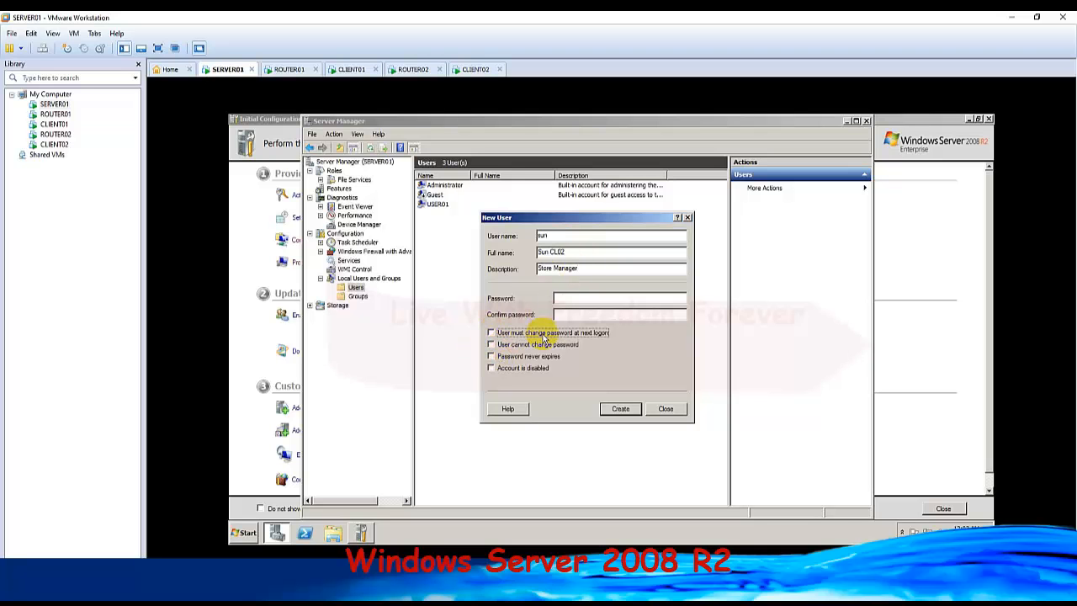
left_click(491, 355)
left_click(573, 297)
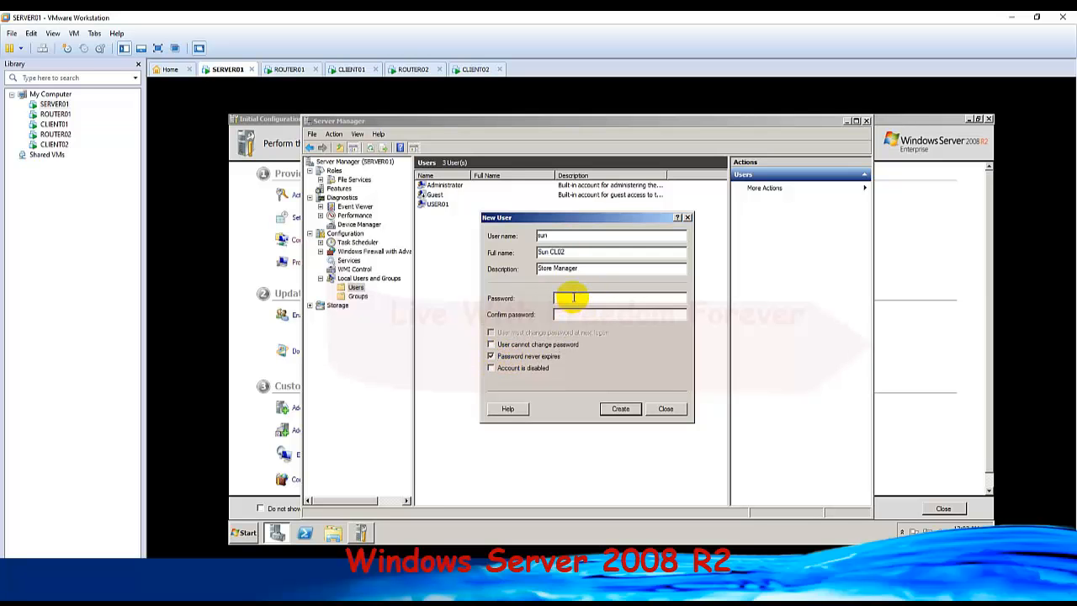
type("***************")
left_click(624, 409)
left_click(672, 409)
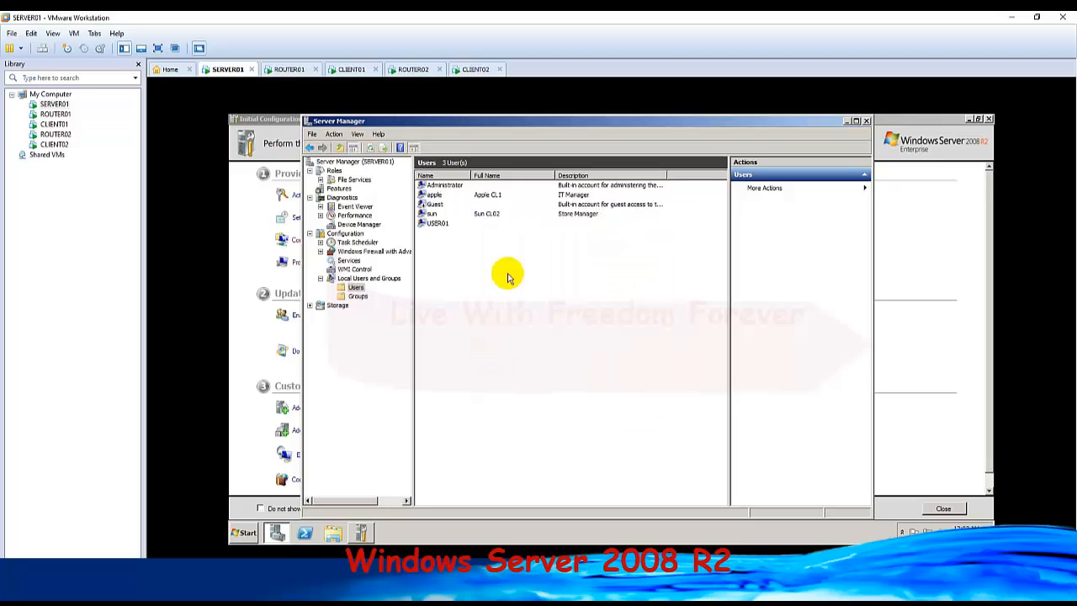
Change the apple user's full name to Apple CL01 and close Server Manager.
left_click(439, 195)
left_click(434, 214)
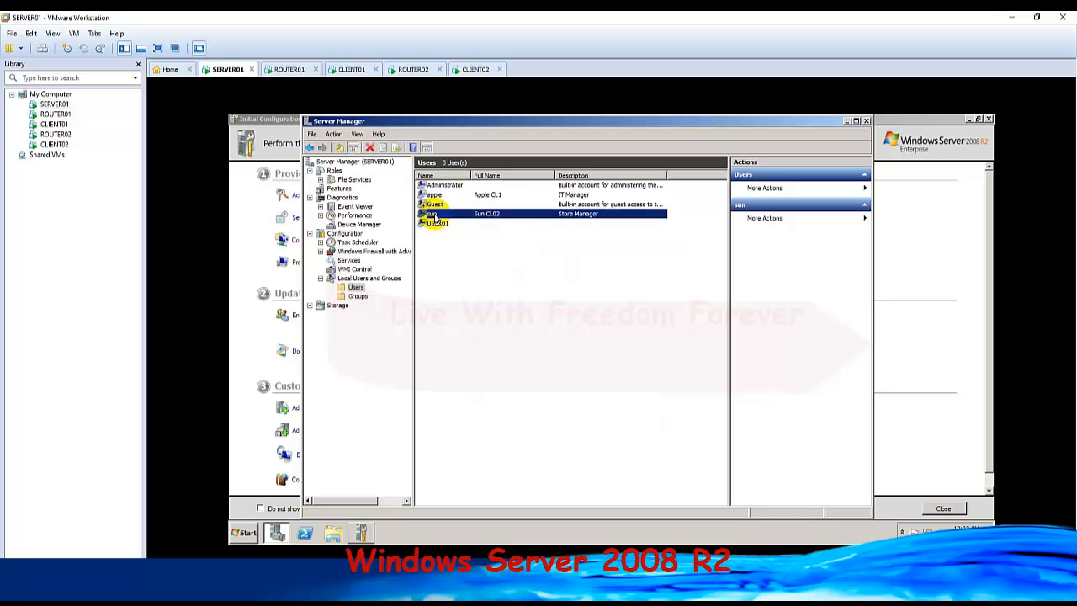
double_click(452, 196)
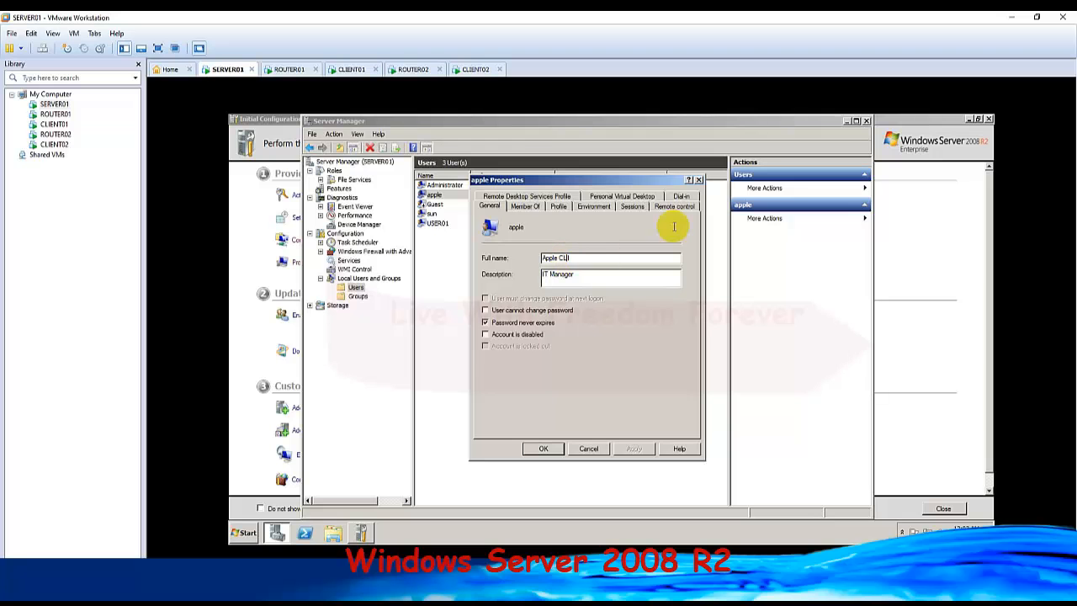
type("0")
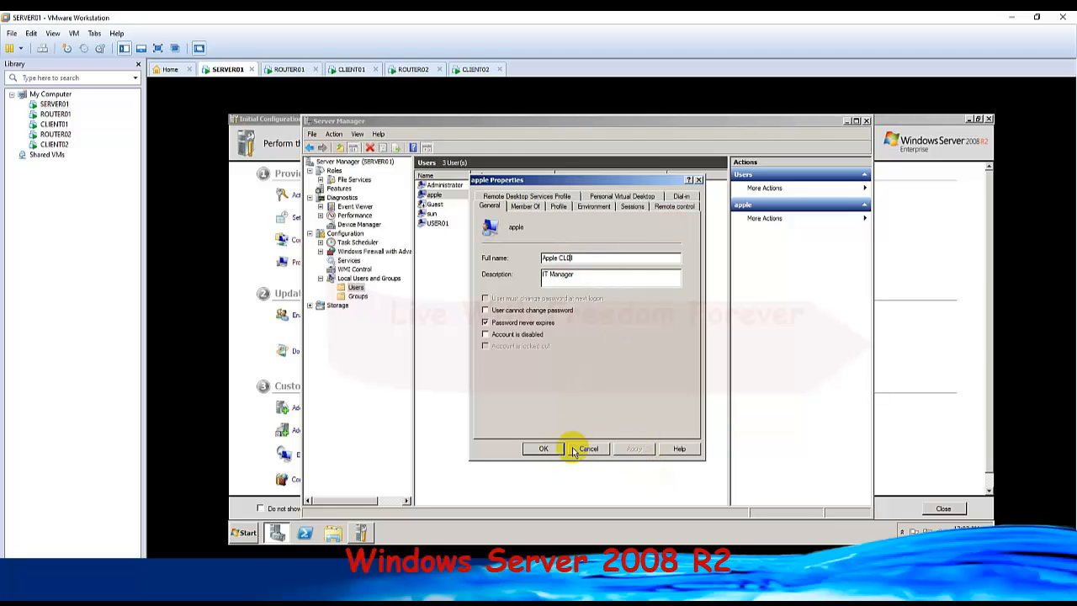
left_click(544, 448)
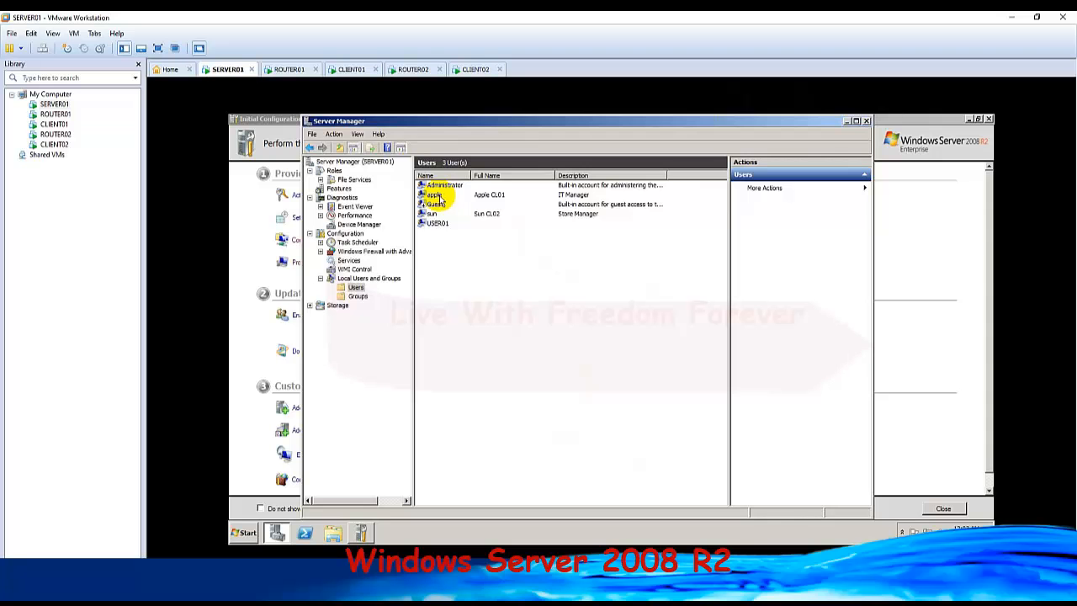
left_click(866, 122)
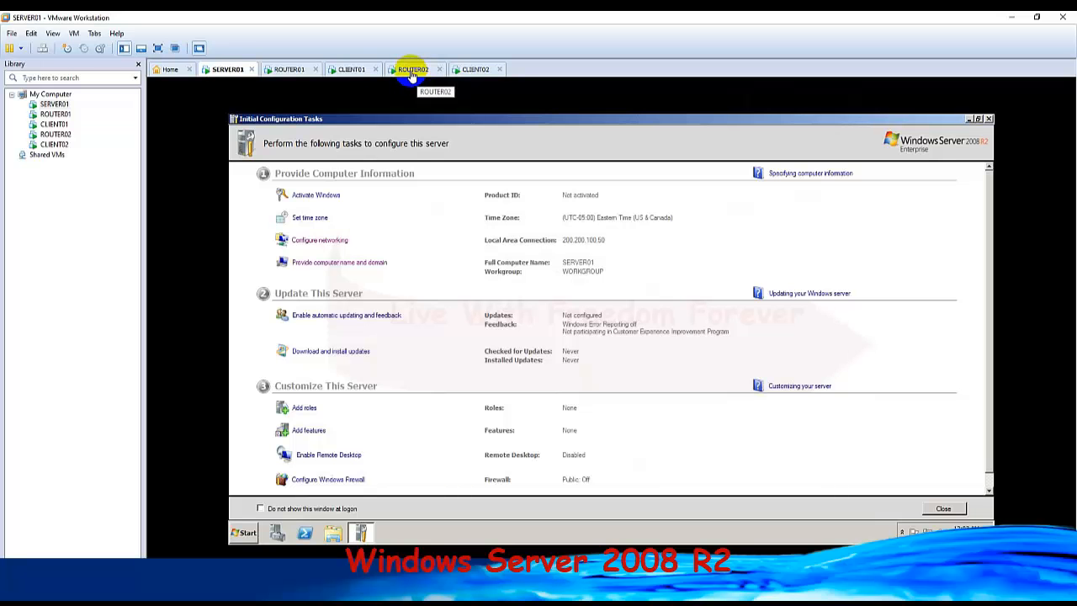
Switch to CLIENT01, open Administración de equipos and show the Usuarios folder under Usuarios y grupos locales.
left_click(352, 70)
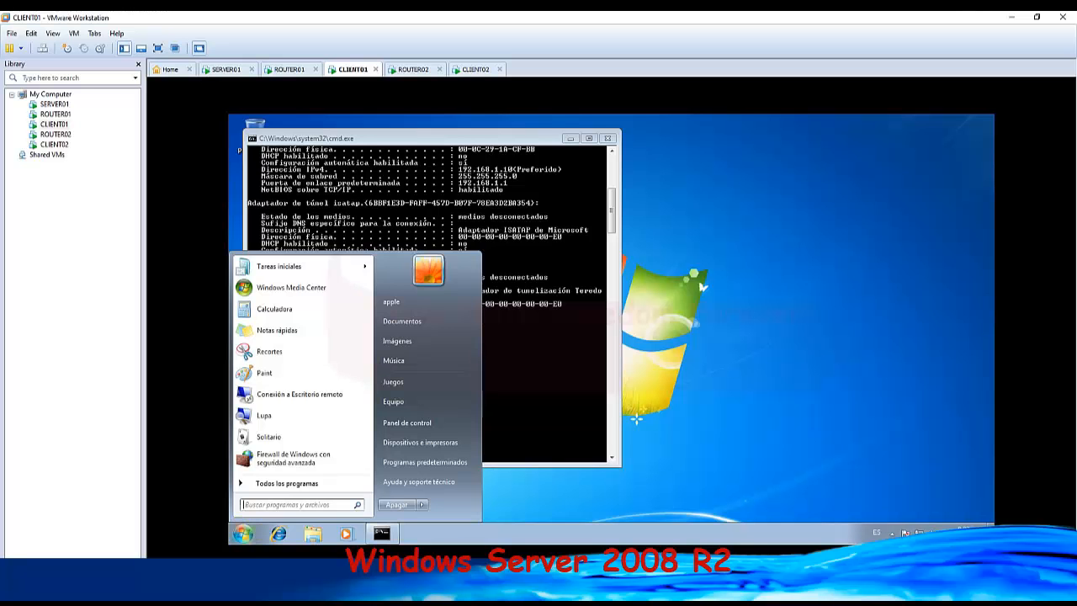
left_click(243, 533)
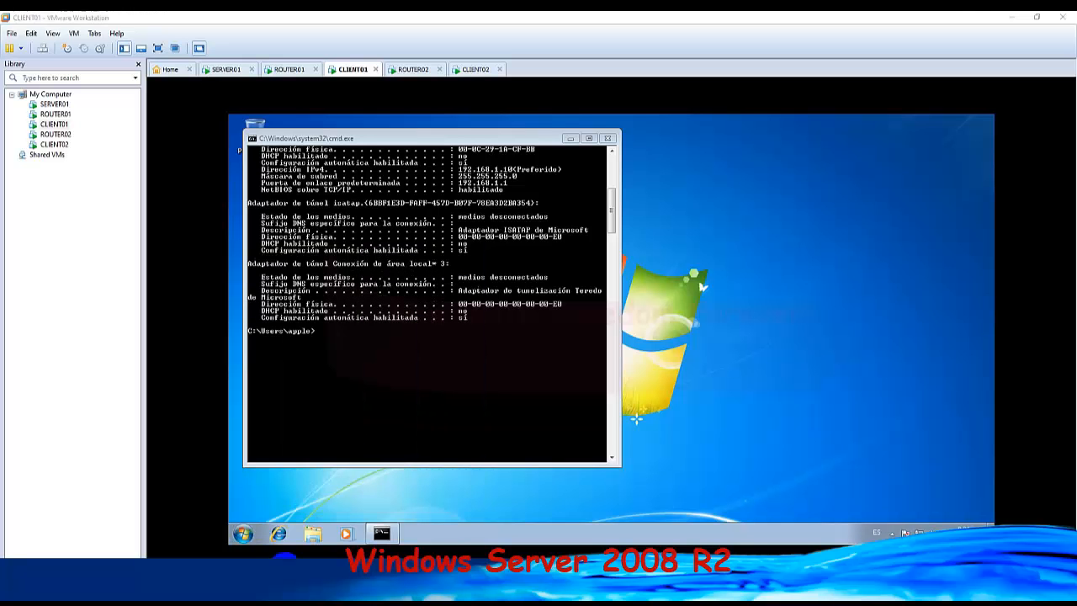
left_click(244, 533)
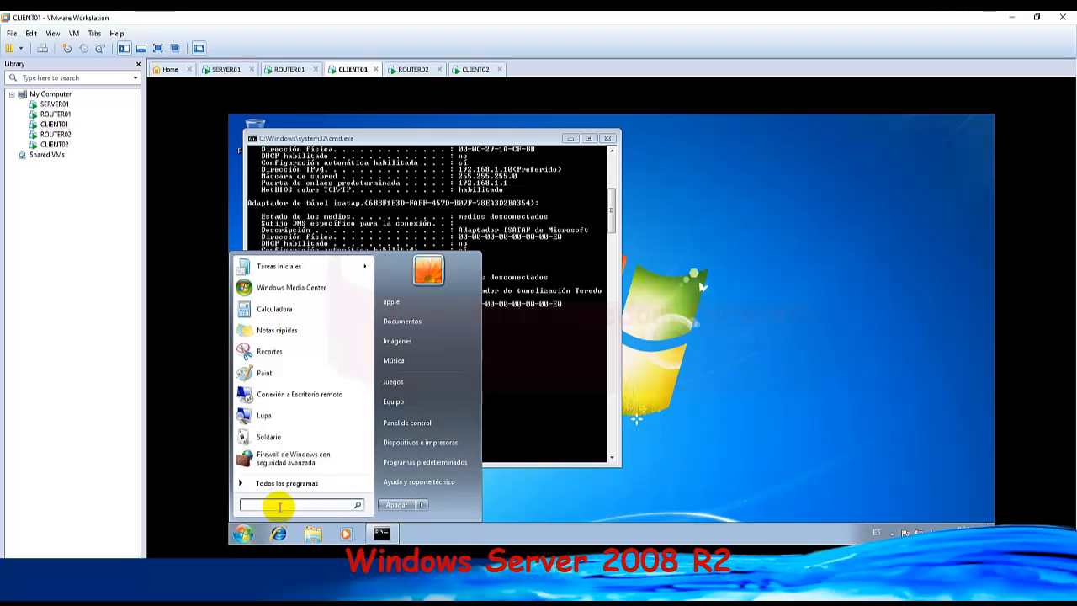
type("administra")
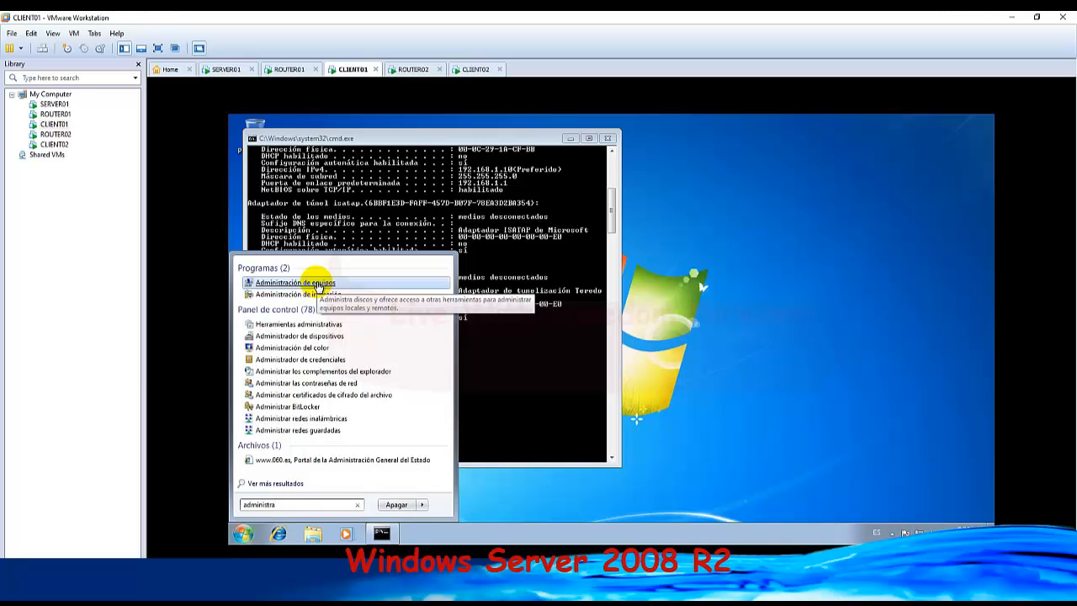
left_click(318, 283)
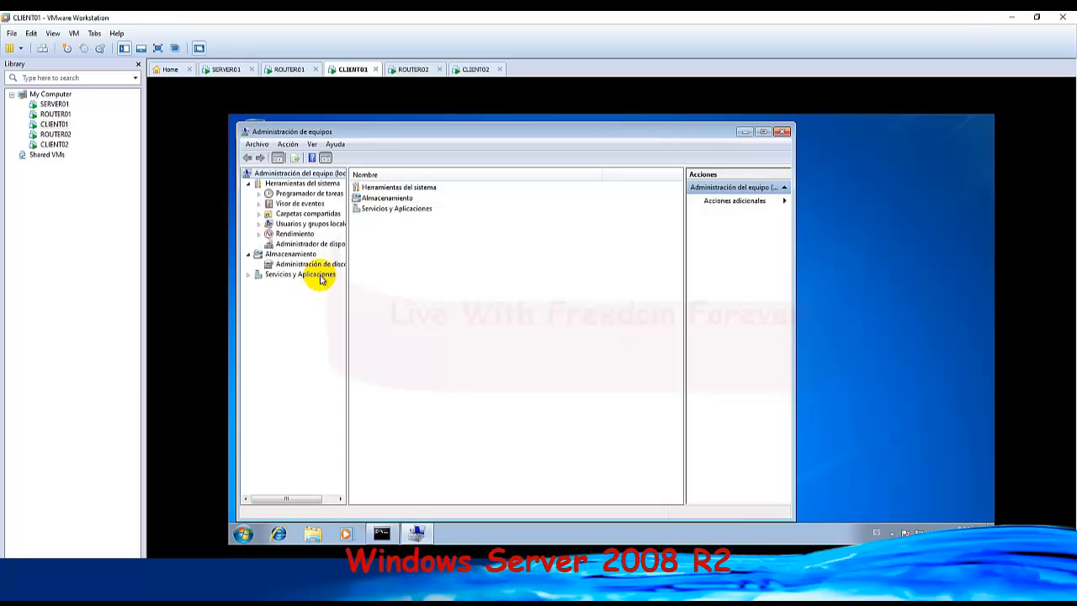
left_click(294, 225)
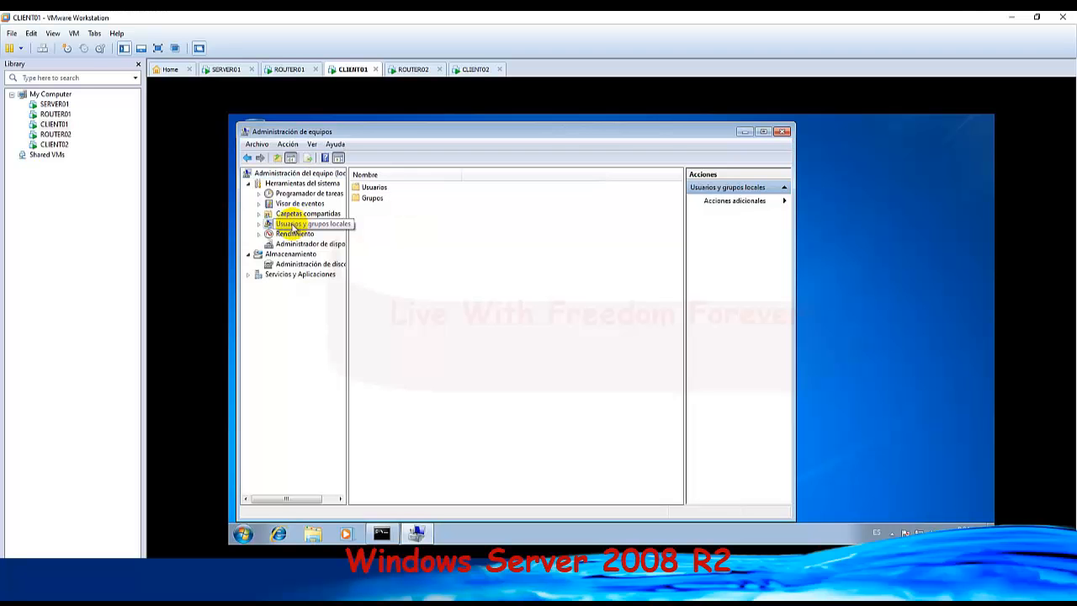
left_click(380, 187)
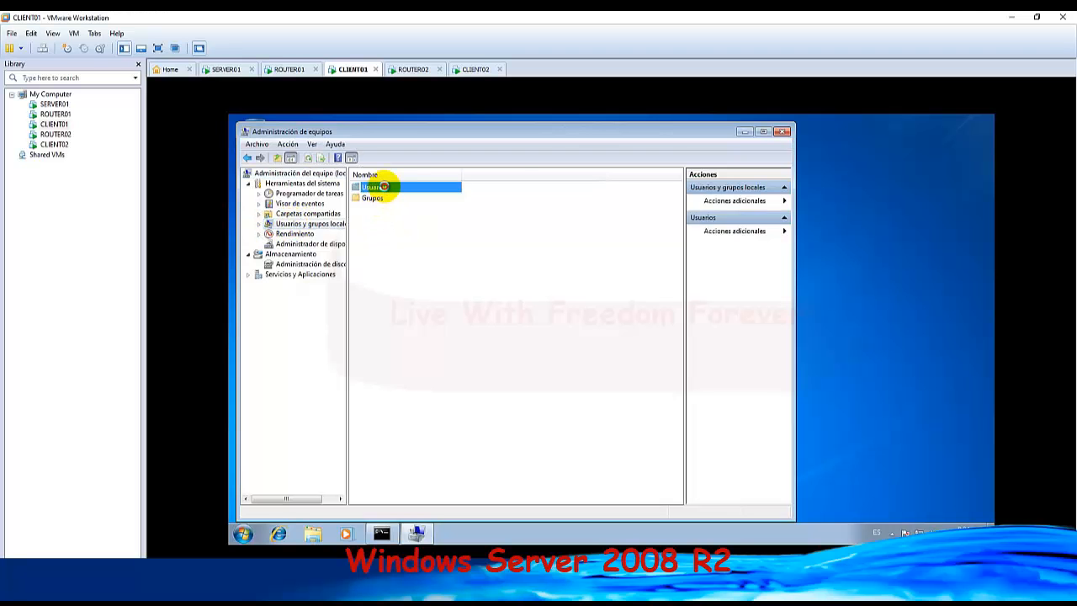
double_click(383, 186)
Set a new account password for the local user apple on CLIENT01, entering and confirming it.
left_click(372, 199)
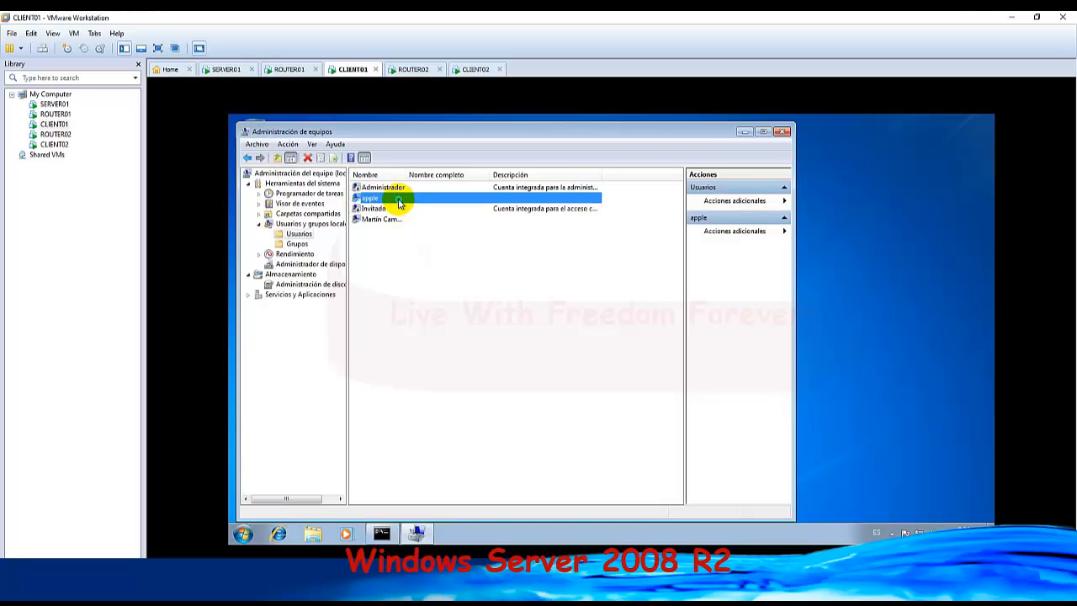
right_click(398, 203)
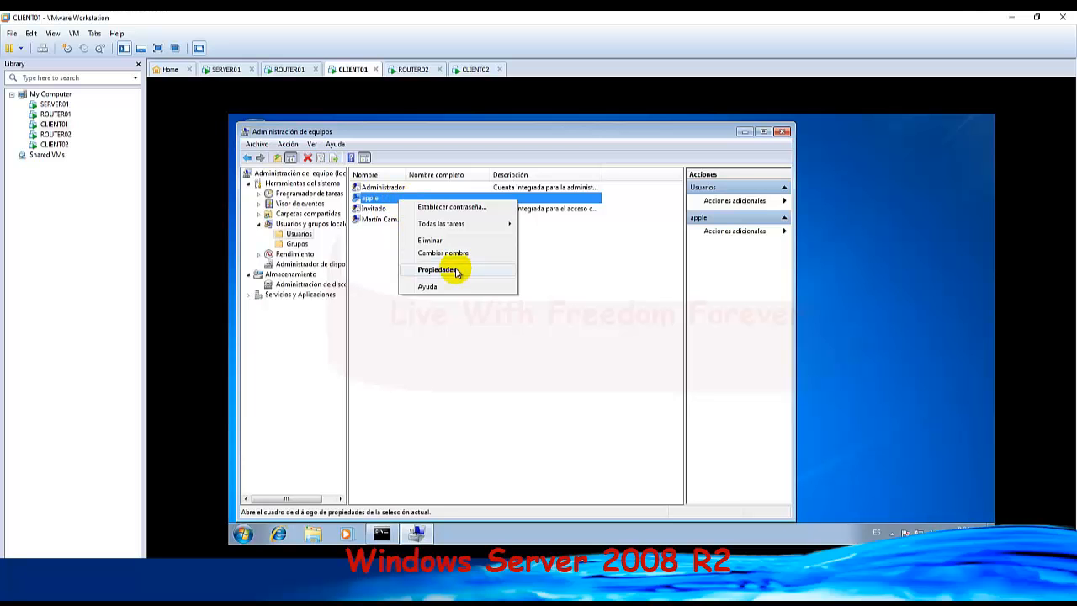
left_click(438, 213)
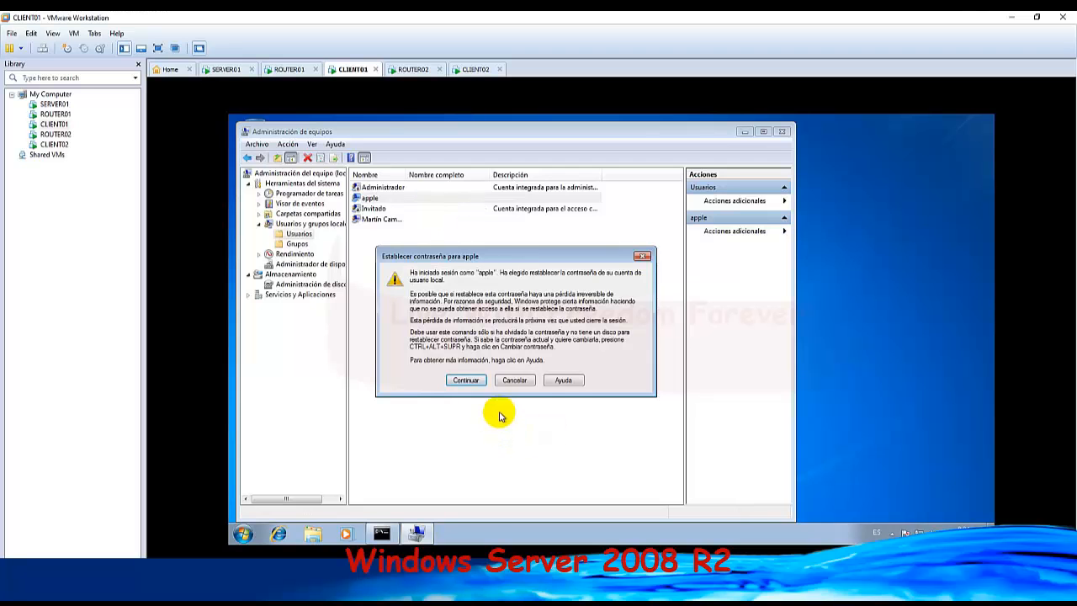
left_click(467, 380)
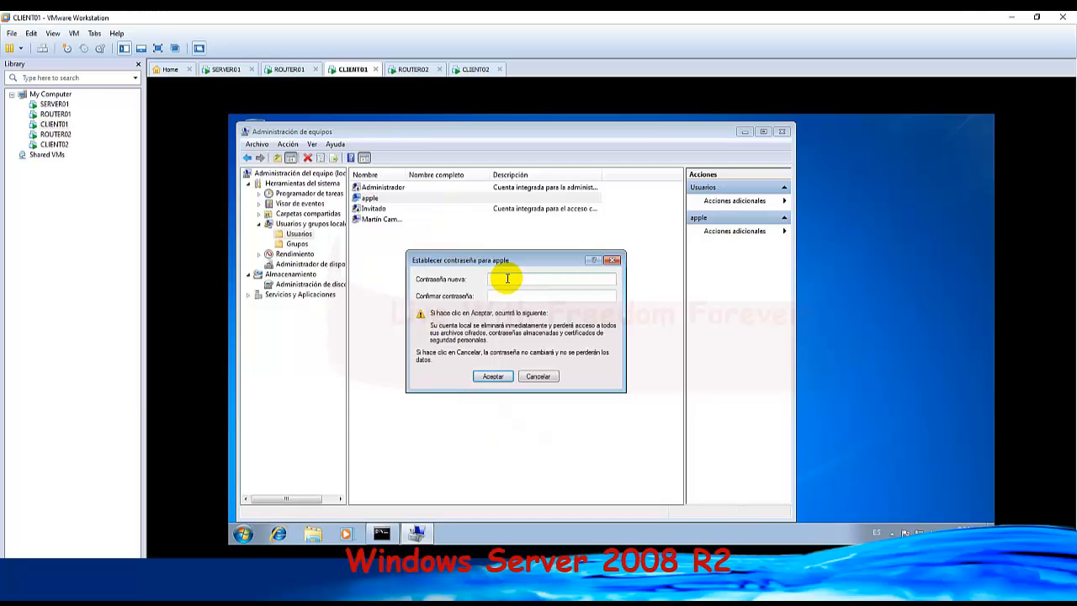
type("********")
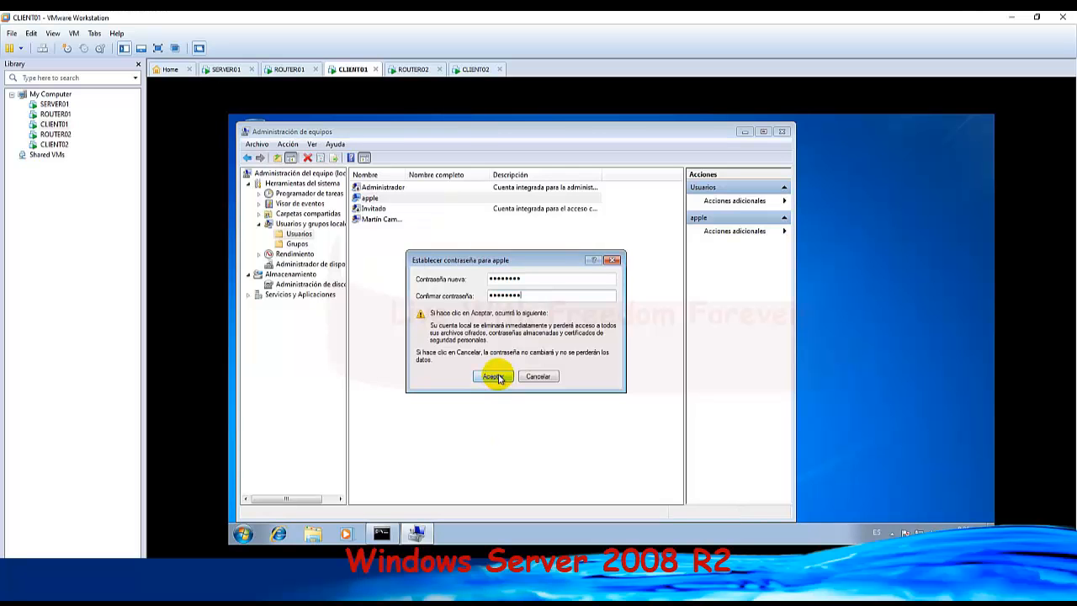
left_click(497, 377)
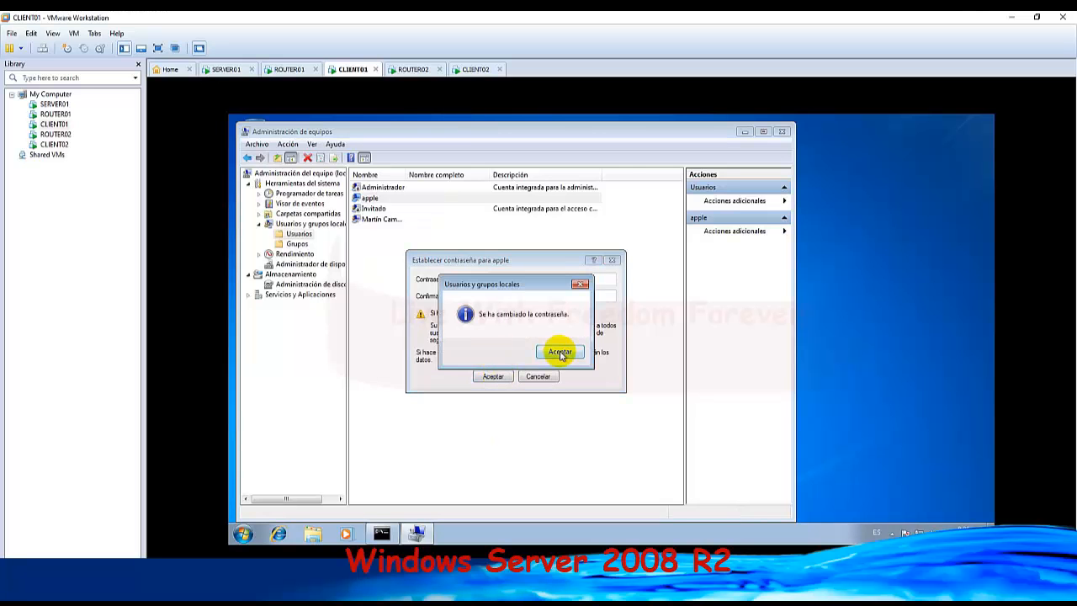
left_click(560, 352)
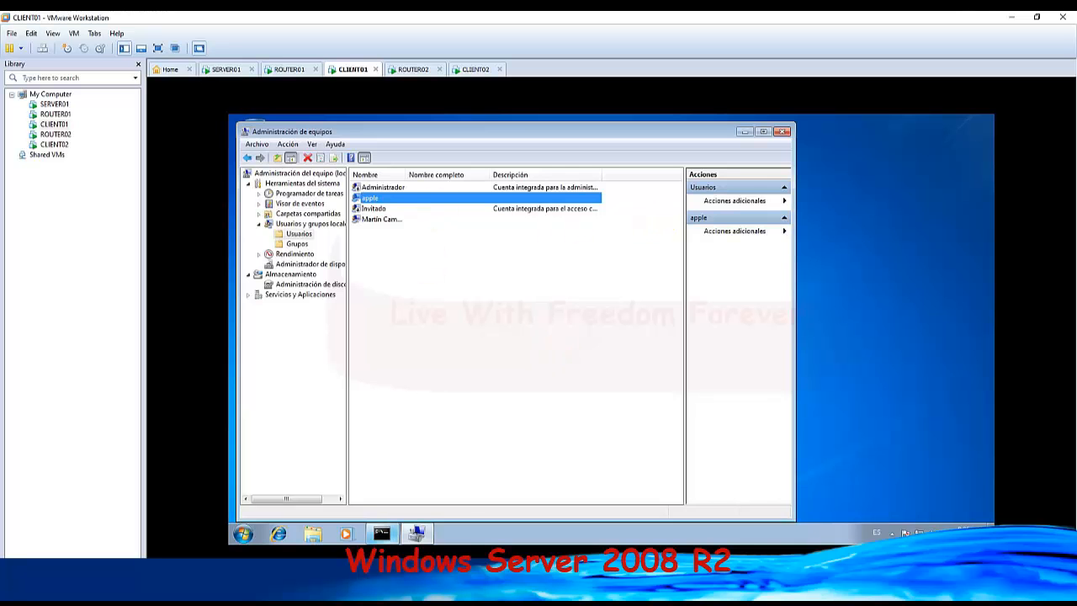
Switch to CLIENT02, open Administración de equipos and show the Usuarios folder under Usuarios y grupos locales.
left_click(474, 70)
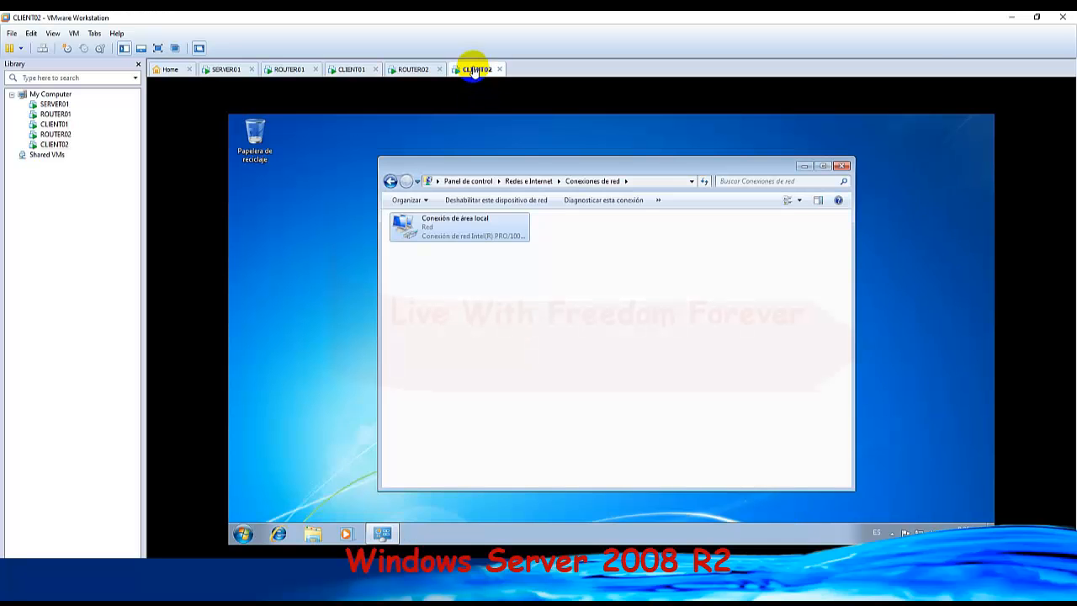
left_click(241, 533)
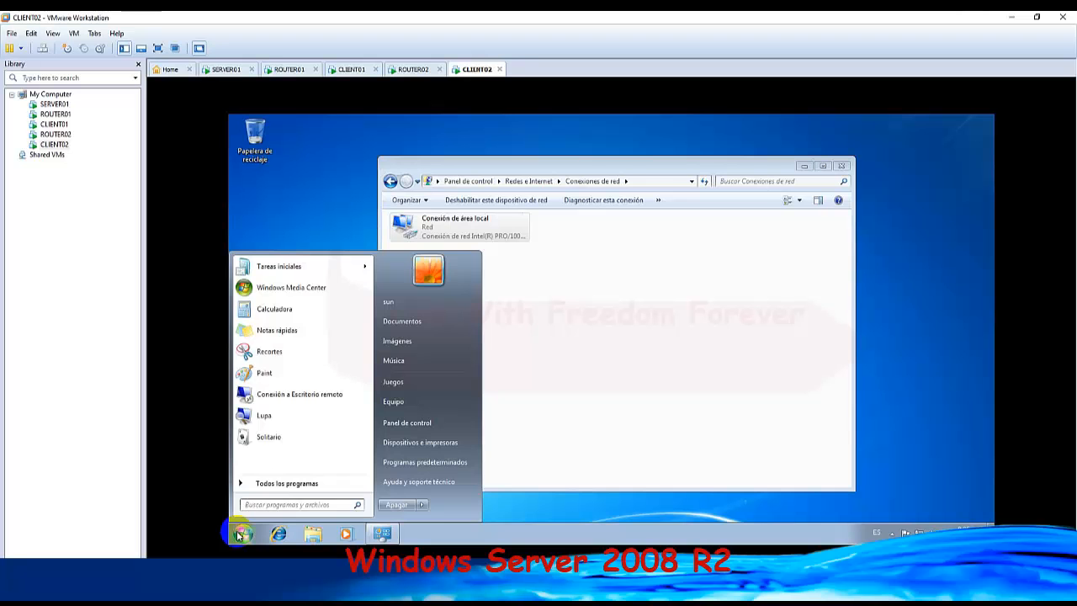
type("admini")
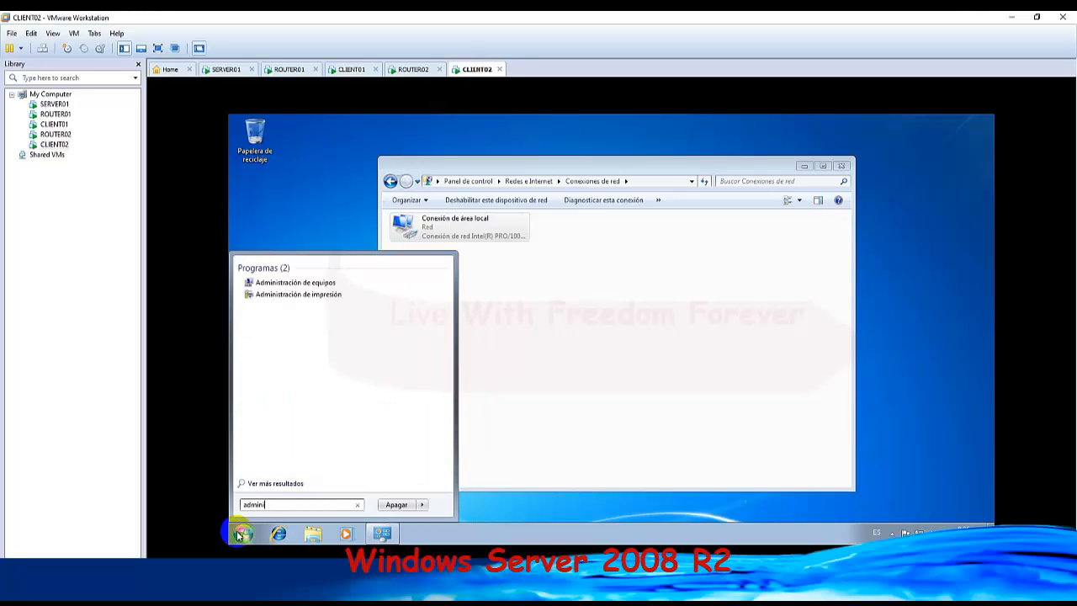
left_click(325, 282)
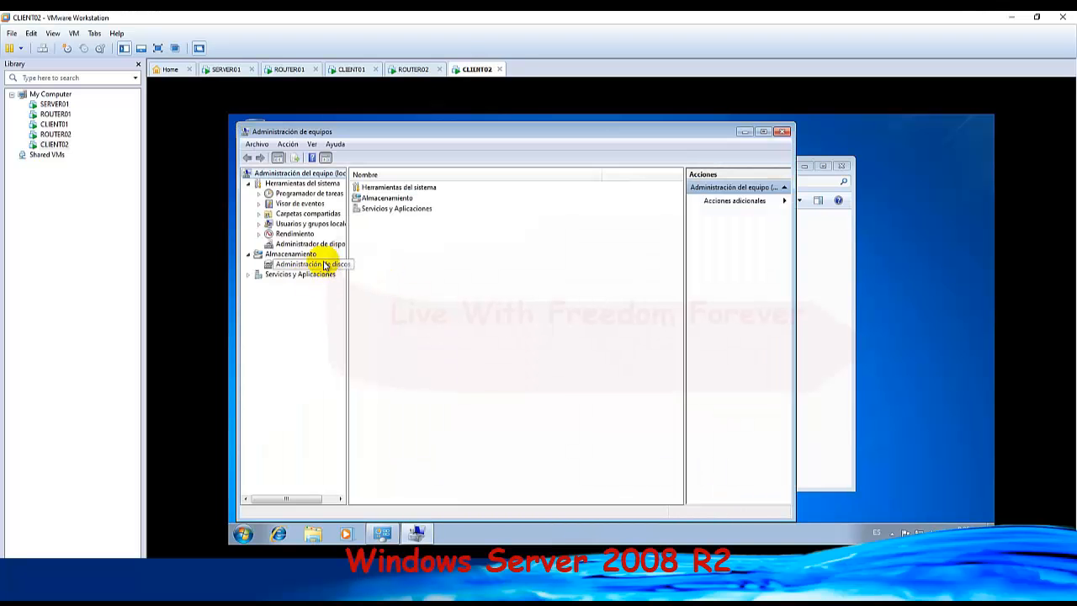
left_click(307, 223)
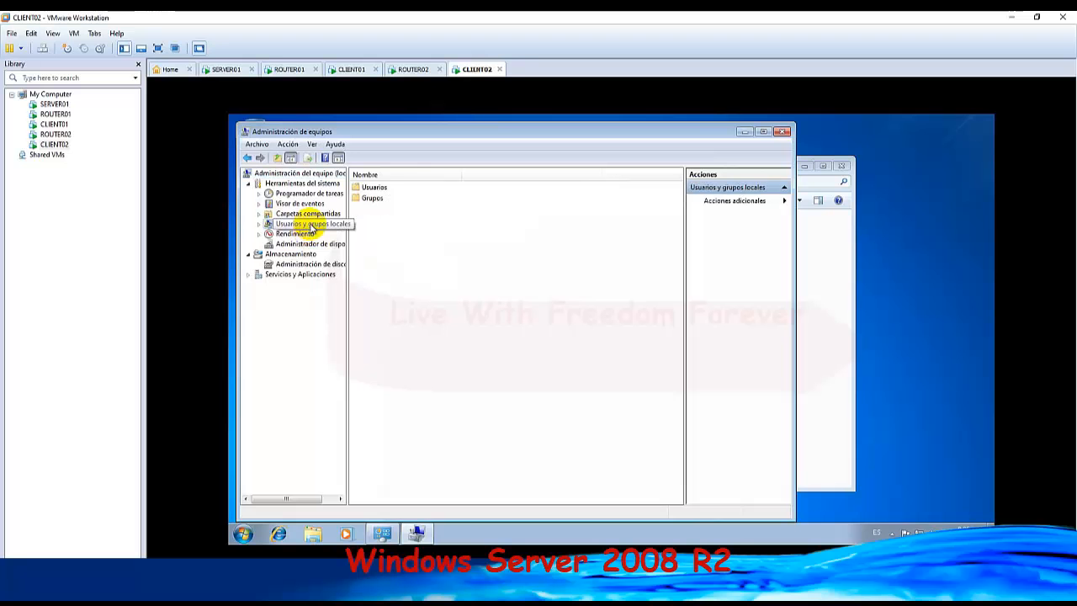
left_click(376, 188)
double_click(380, 189)
Set a new account password for the local user sun on CLIENT02, entering and confirming it.
left_click(375, 221)
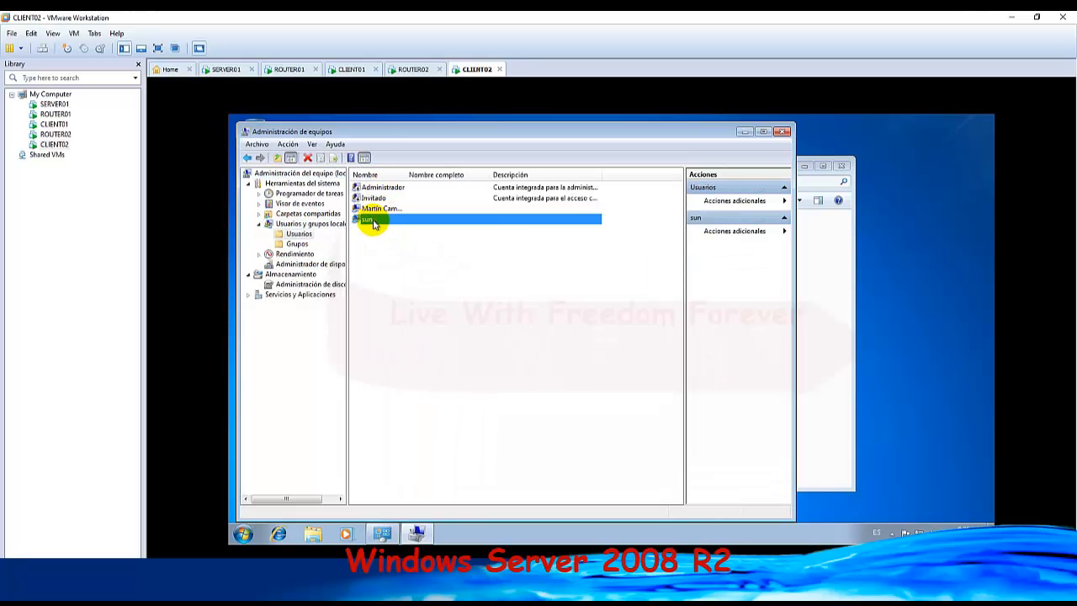
right_click(375, 222)
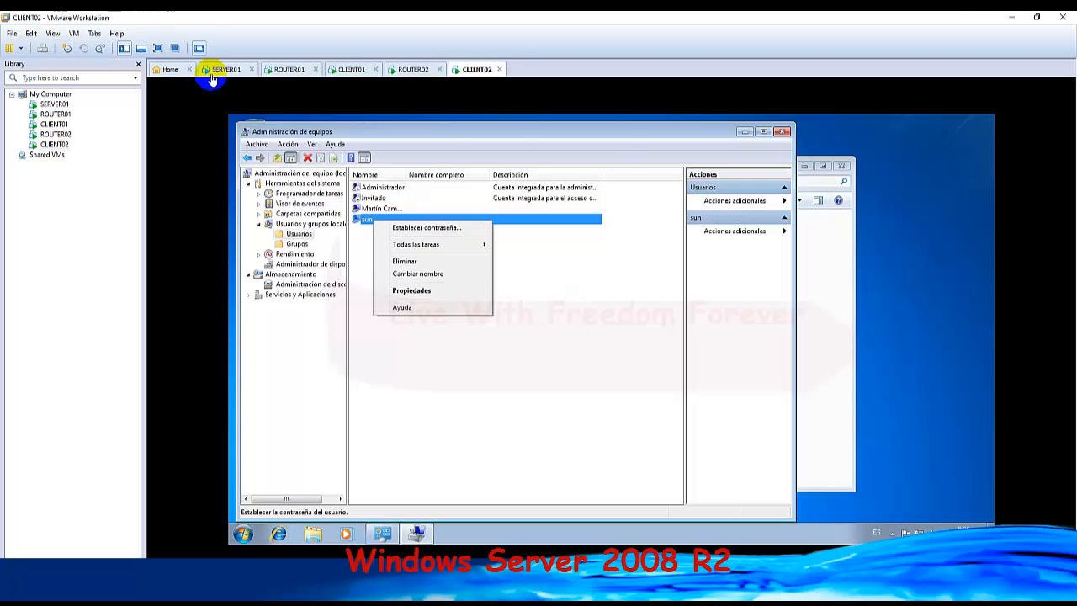
left_click(420, 229)
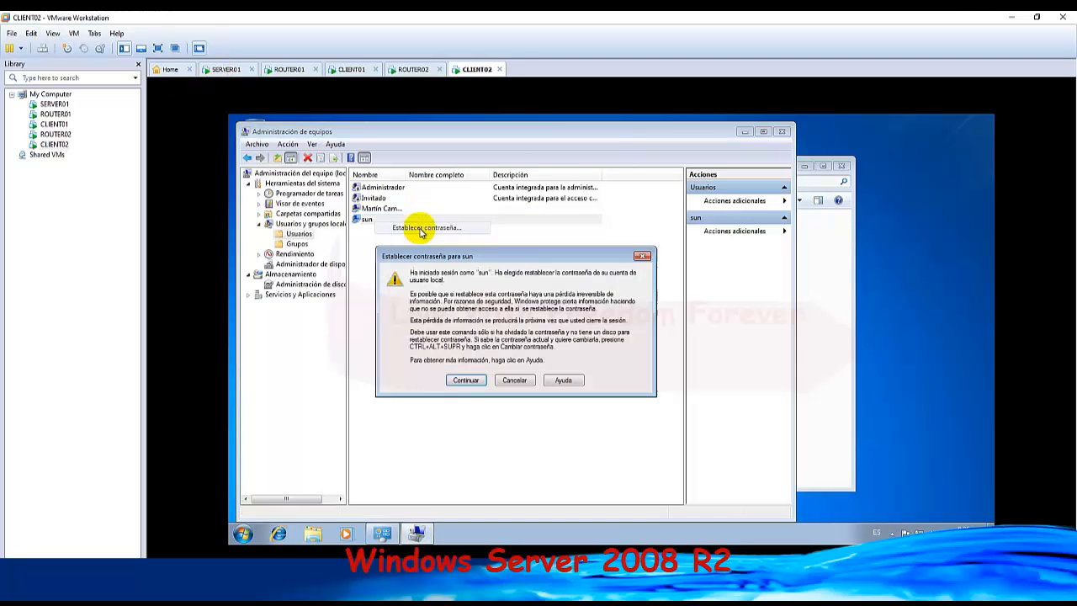
left_click(466, 380)
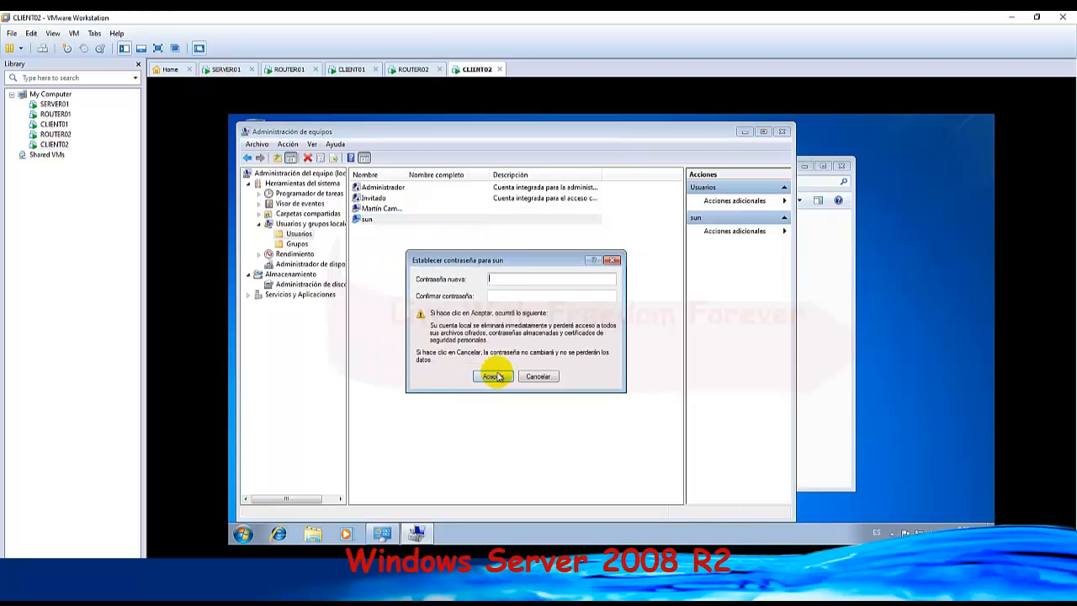
left_click(516, 278)
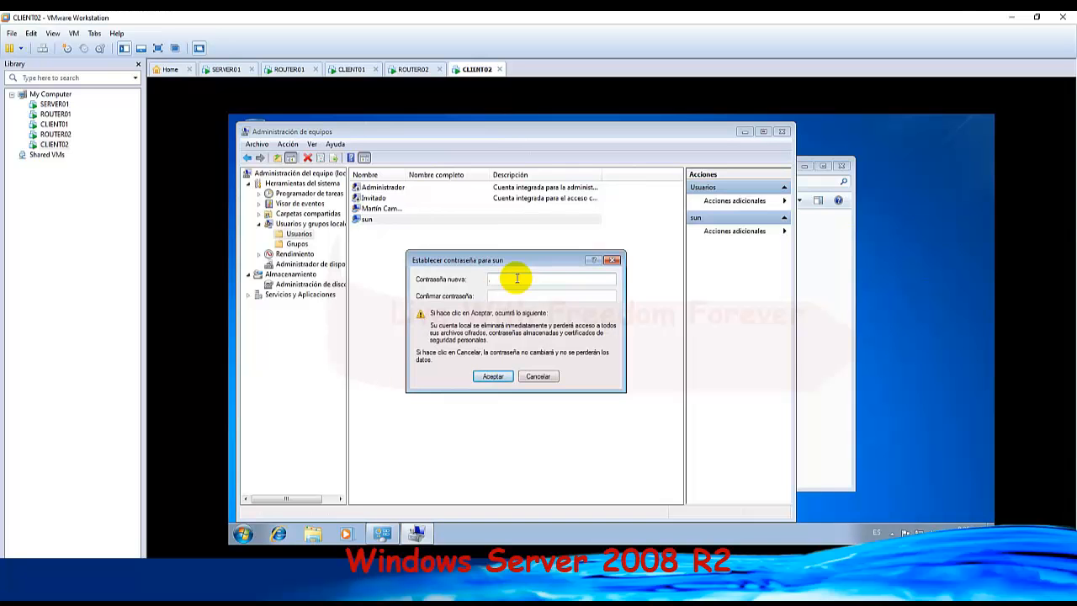
type("a")
key("Tab")
type("ab")
left_click(493, 376)
left_click(561, 353)
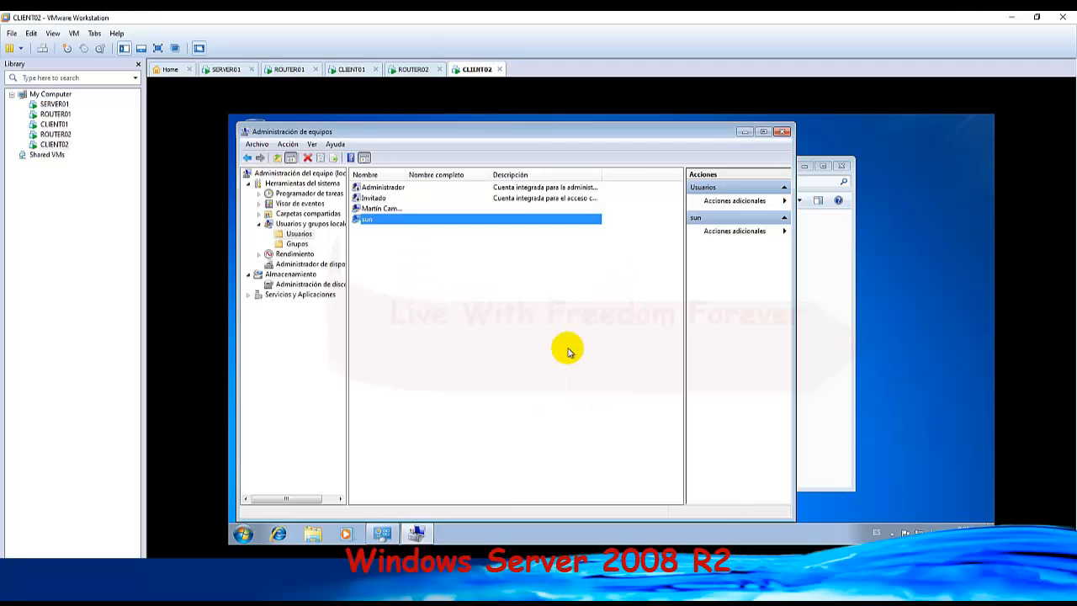
Switch to SERVER01 and start a new local user in Server Manager named ServerTest1, with full name and description Admin.
left_click(223, 69)
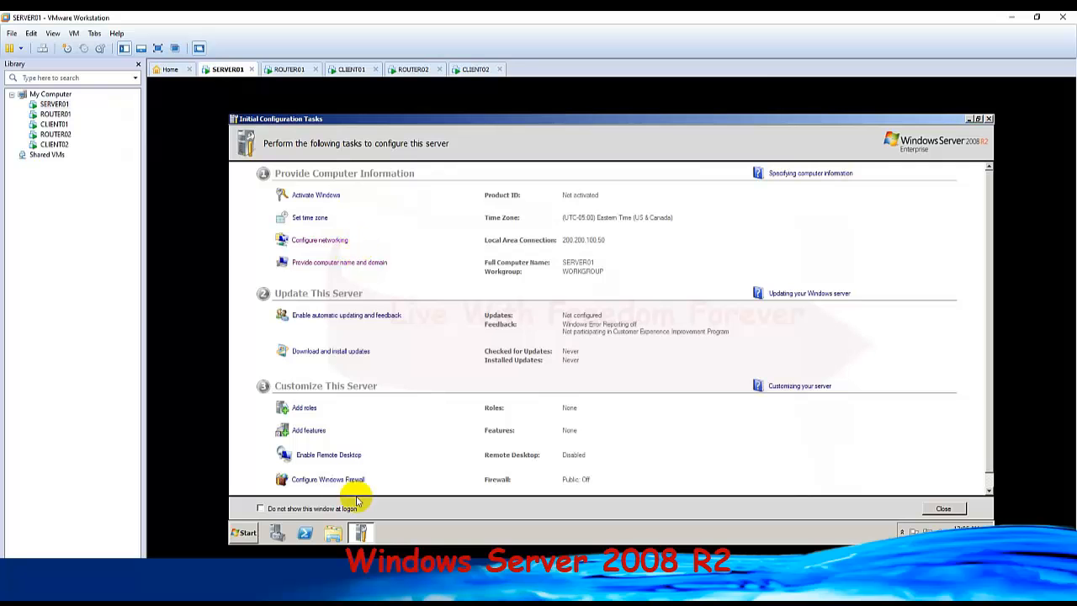
left_click(279, 532)
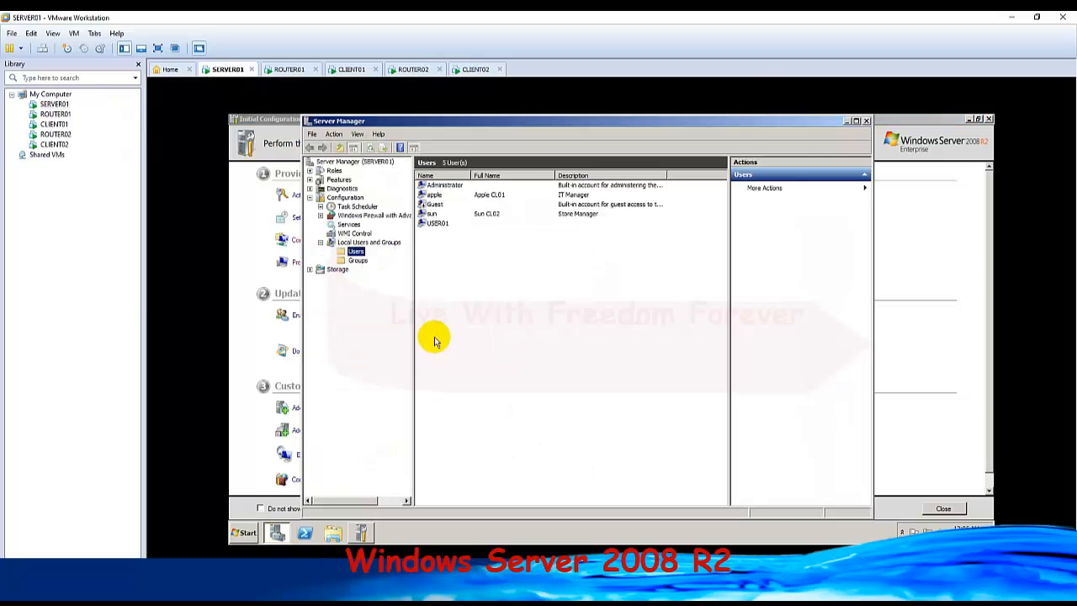
right_click(512, 281)
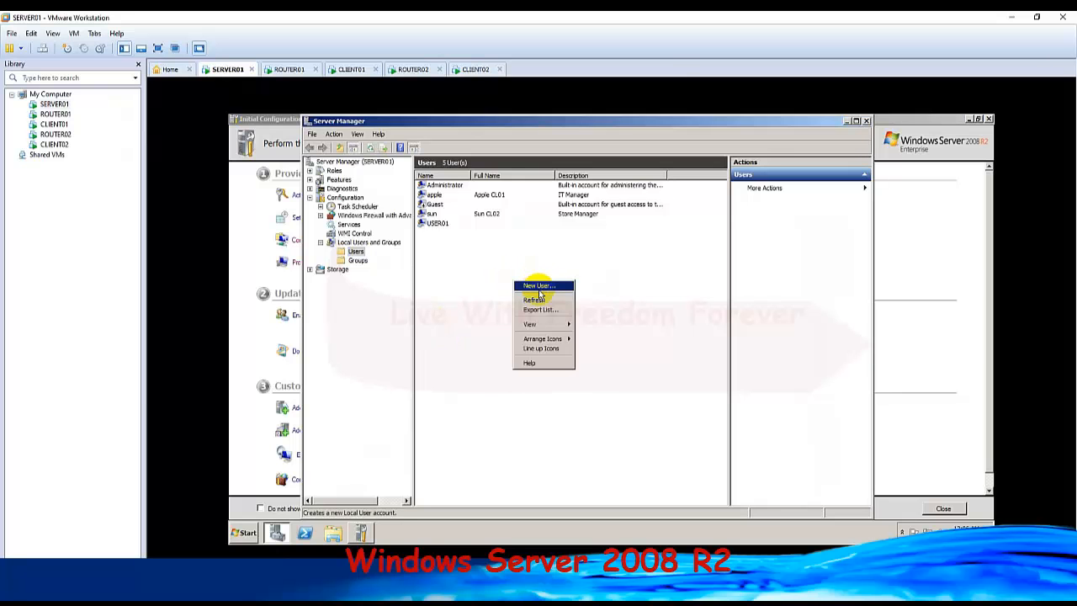
left_click(540, 288)
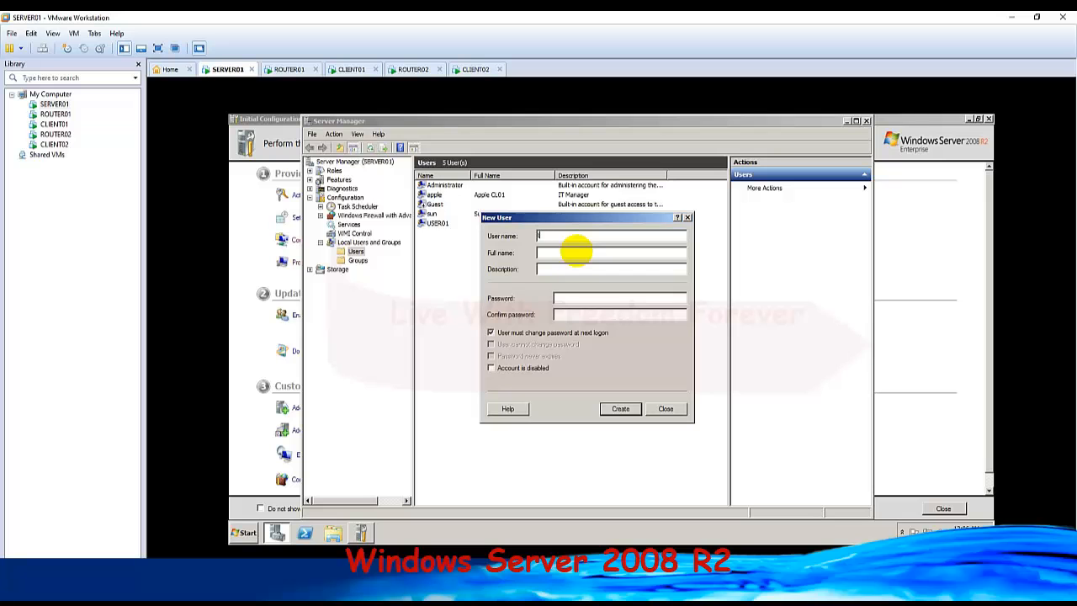
type("ServerTest1")
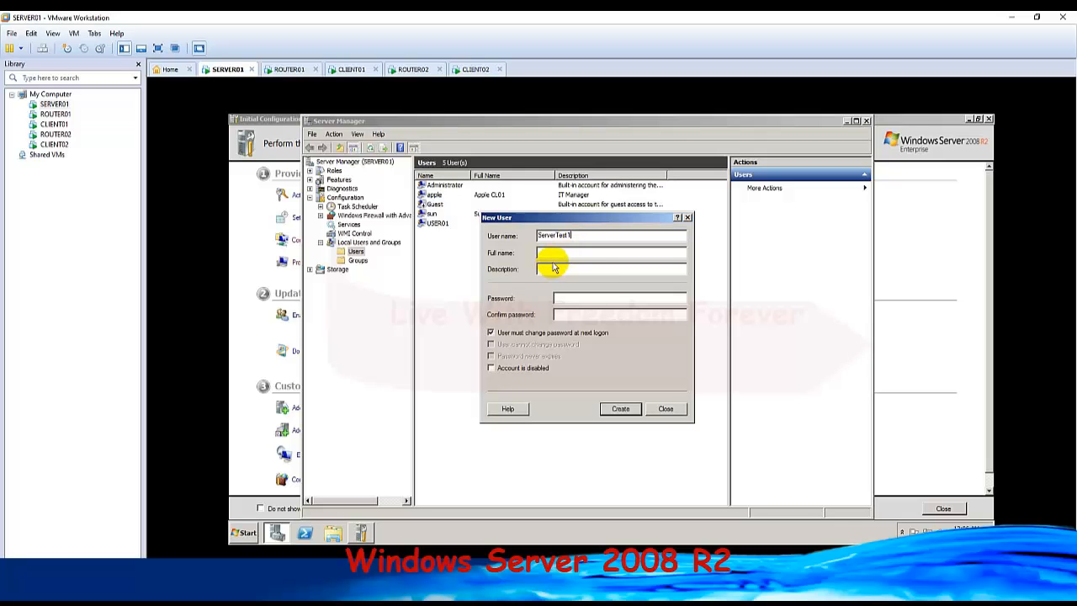
left_click(558, 254)
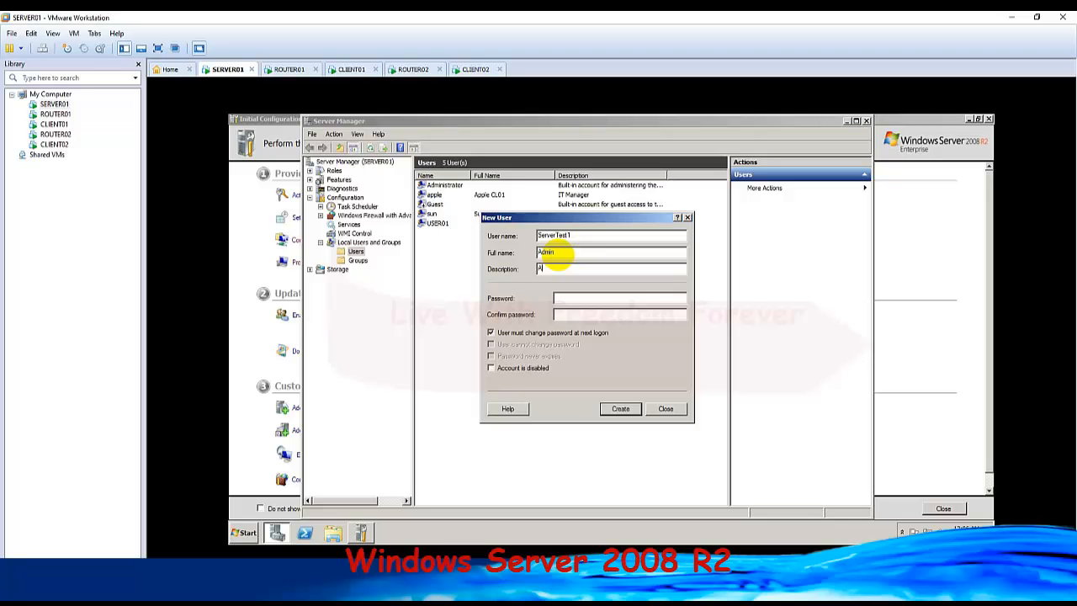
Turn off the password change at next logon, make the password never expire, enter the account password and create ServerTest1.
left_click(491, 332)
left_click(493, 356)
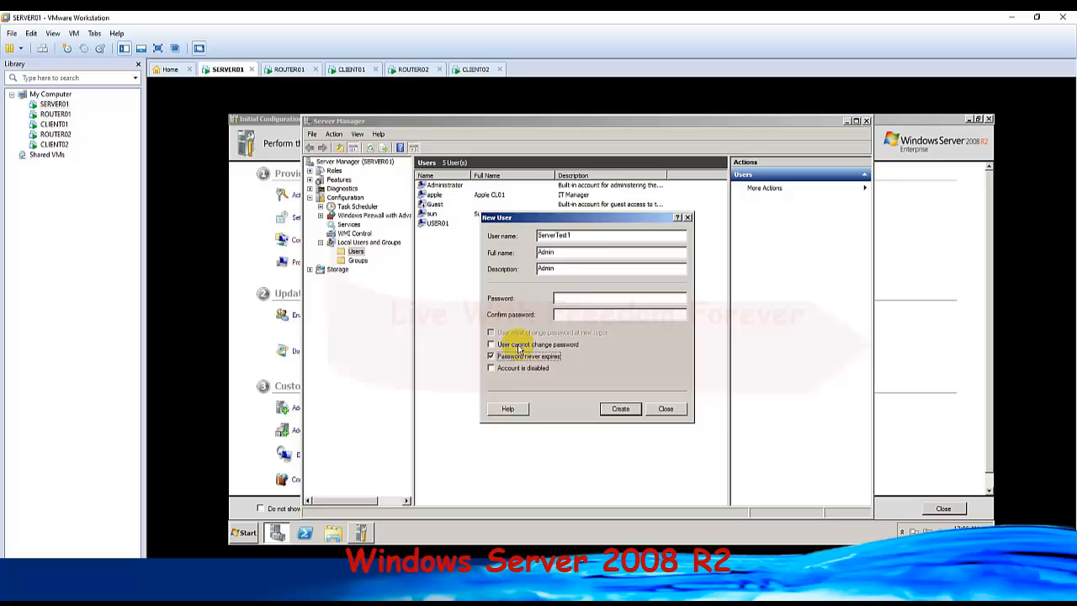
left_click(586, 301)
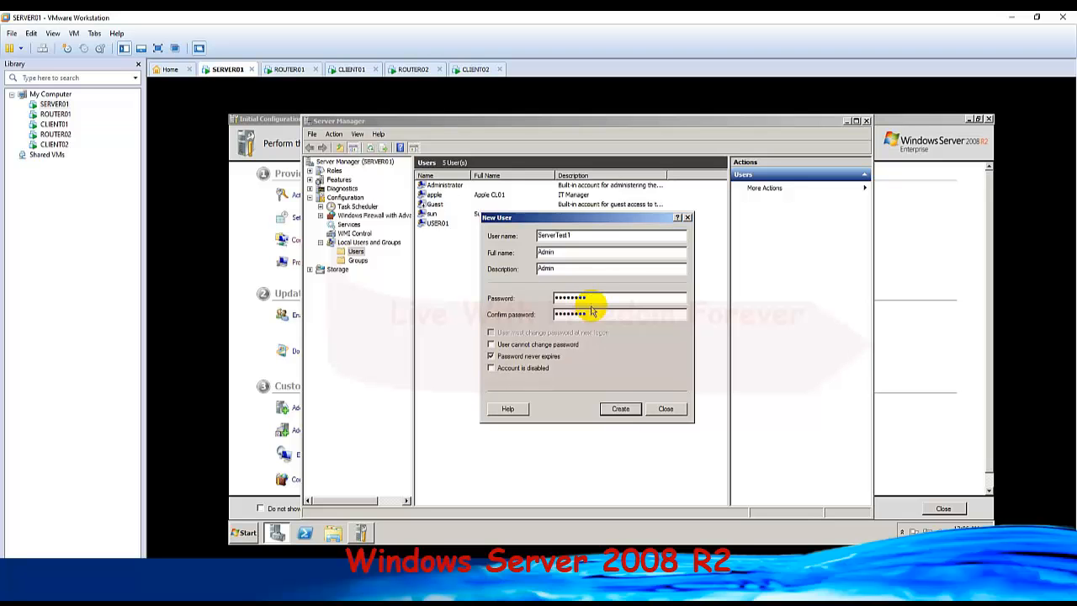
left_click(622, 409)
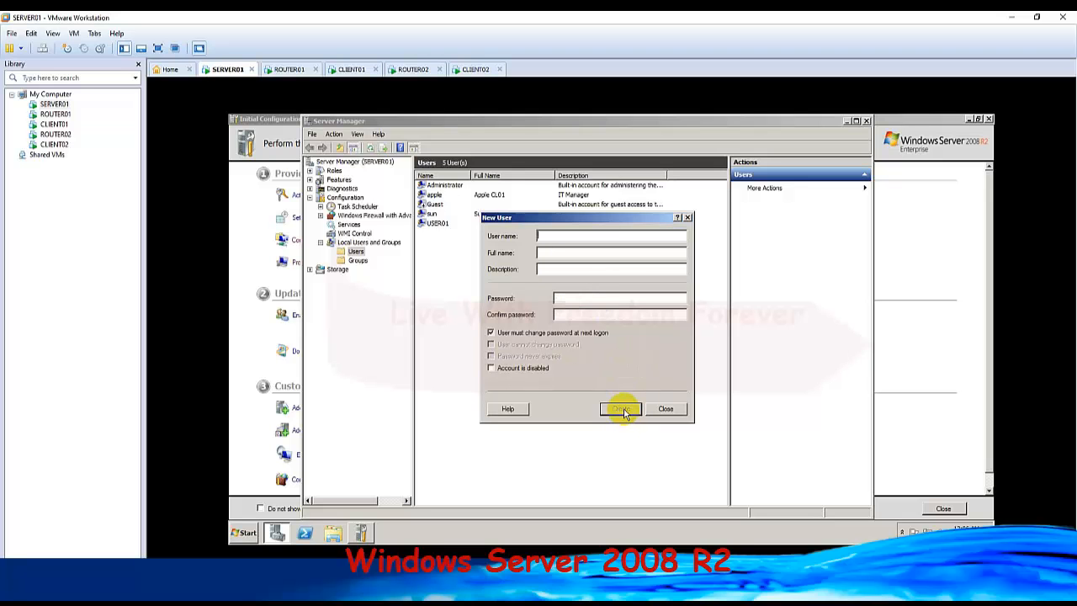
left_click(665, 408)
left_click(458, 216)
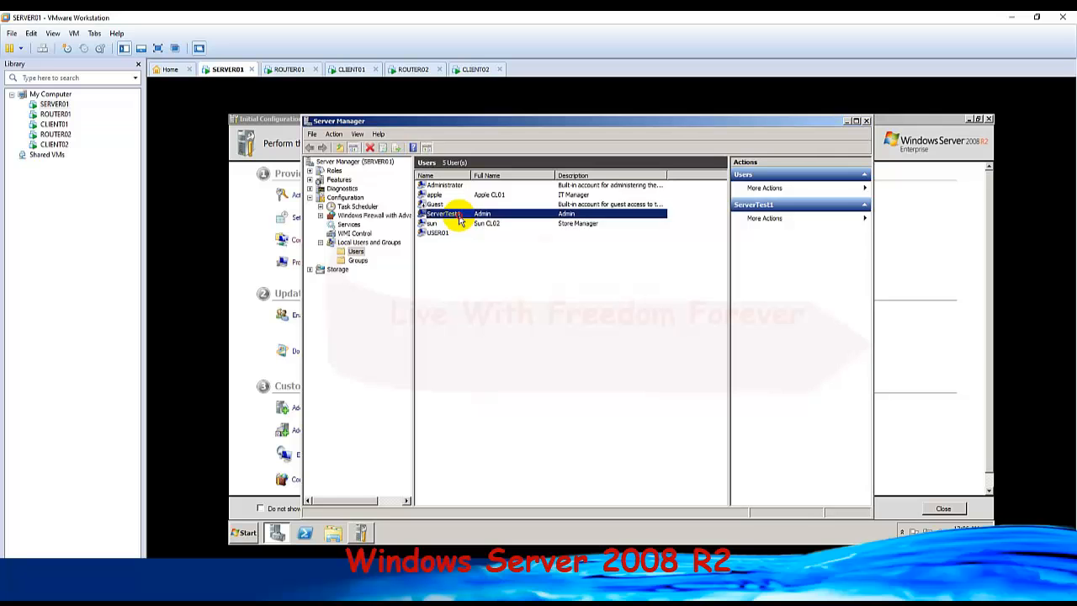
Switch to CLIENT02 and start a new local user named ServerTest1, with full name and description Admin, matching the SERVER01 account.
left_click(477, 70)
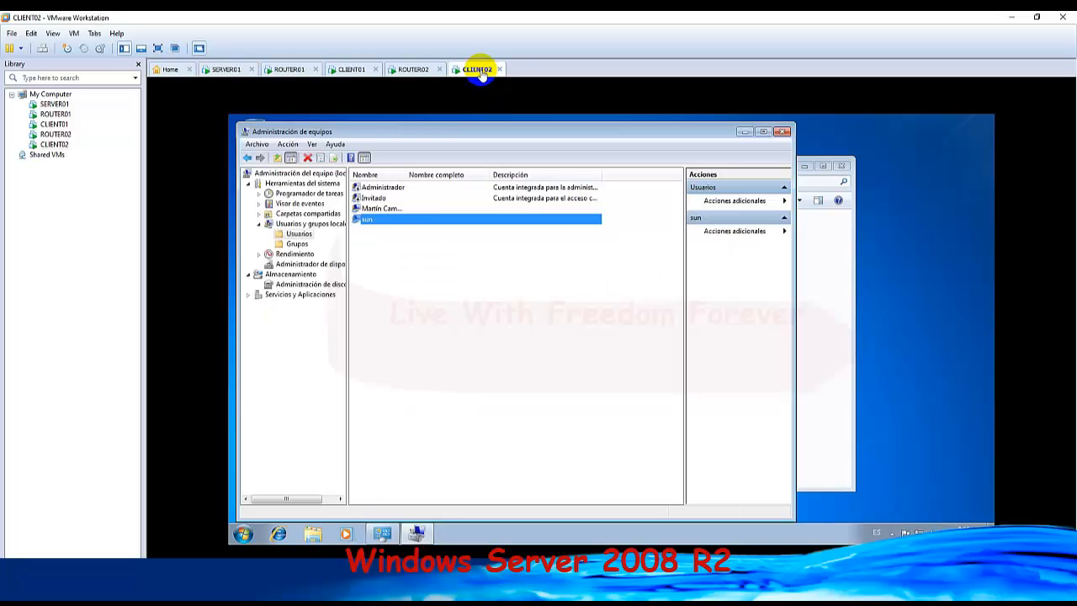
right_click(475, 318)
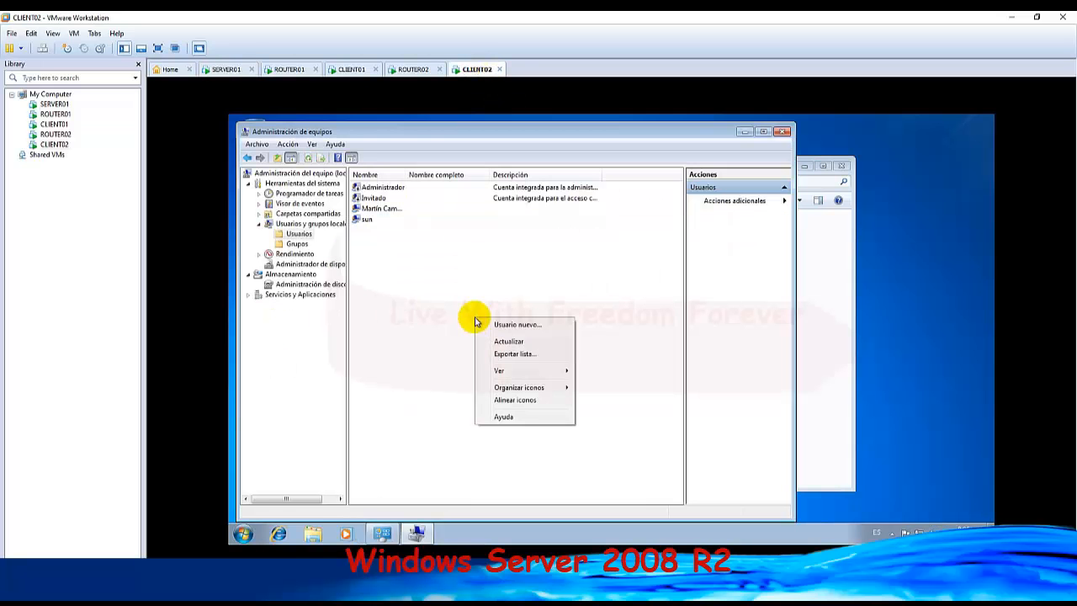
left_click(535, 328)
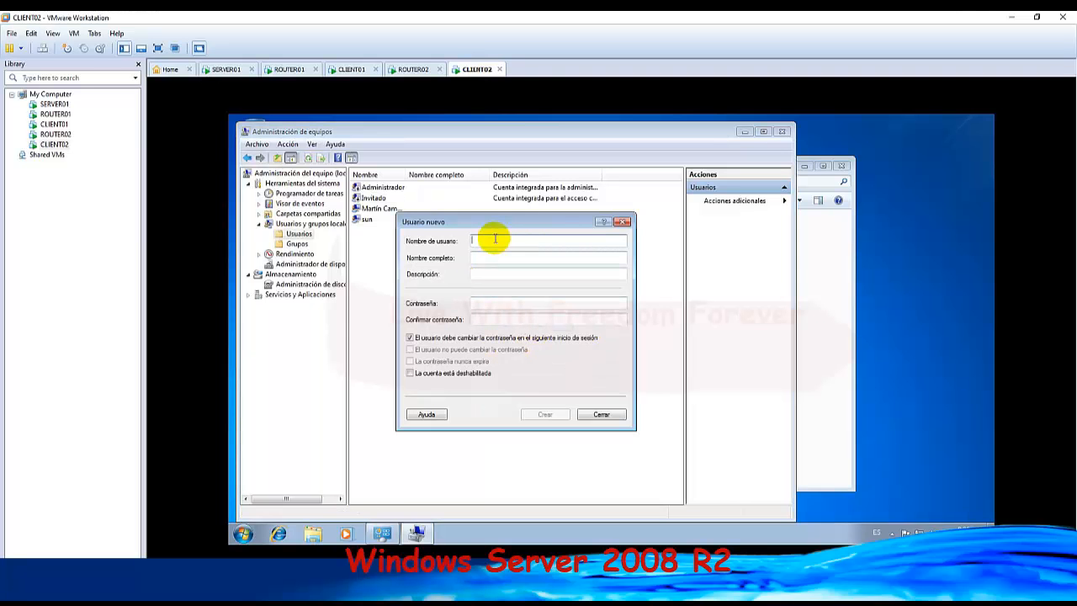
type("Server1")
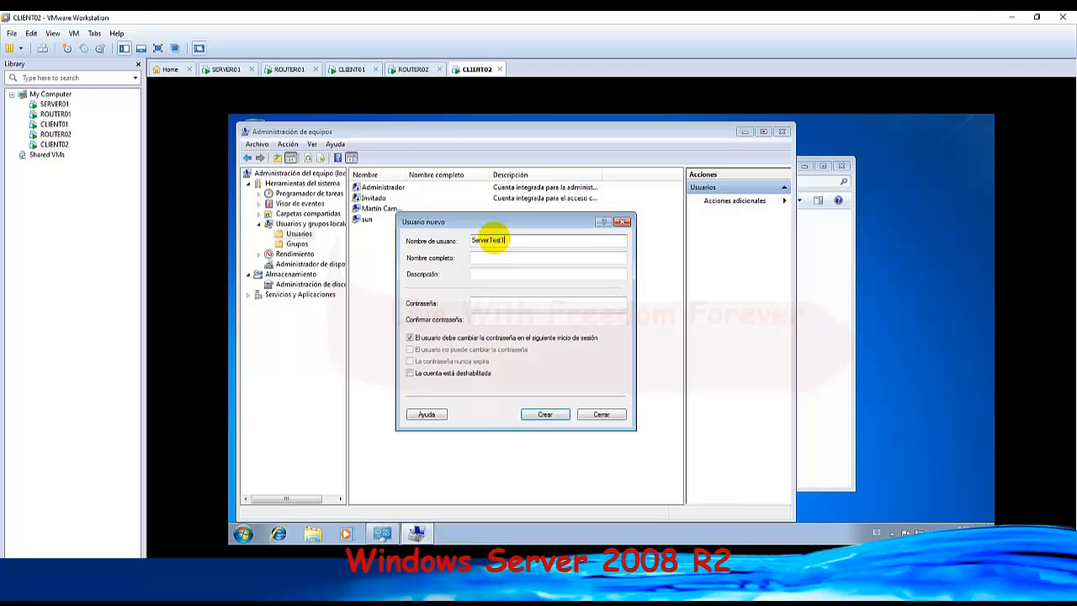
left_click(224, 69)
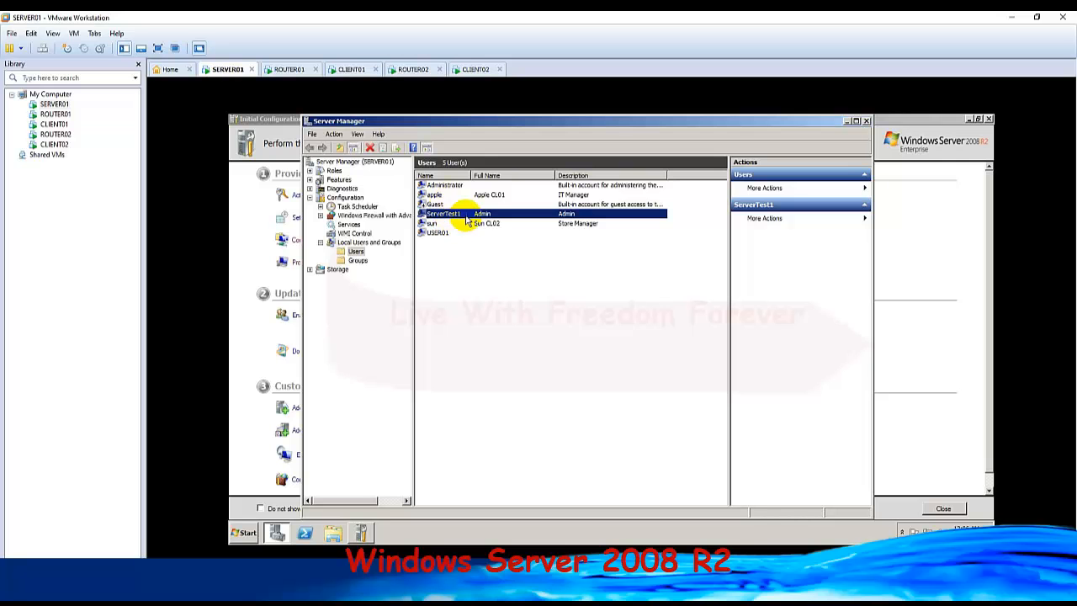
left_click(474, 71)
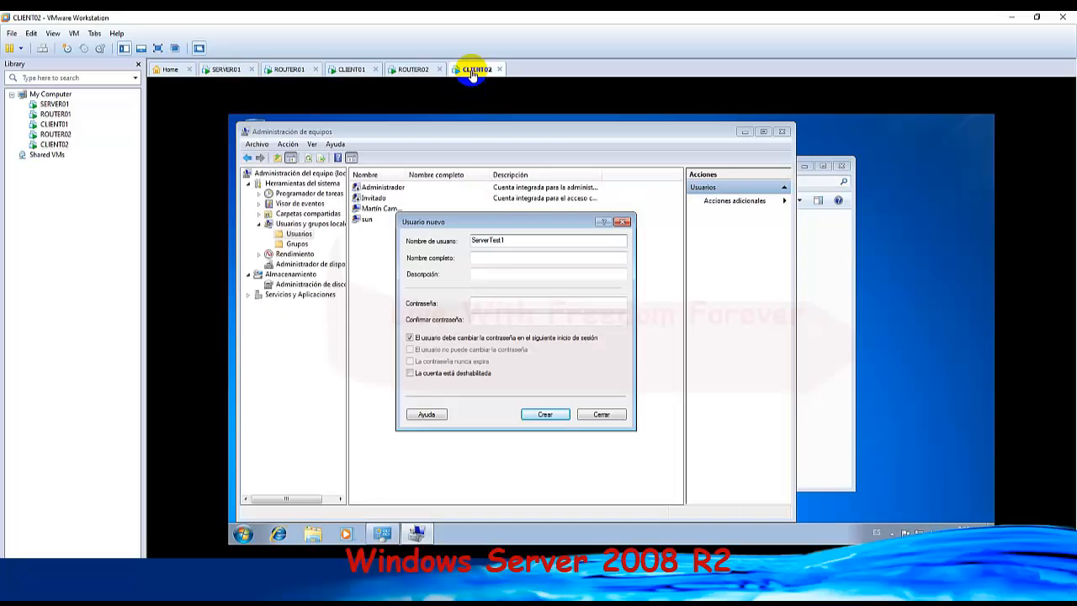
left_click(495, 259)
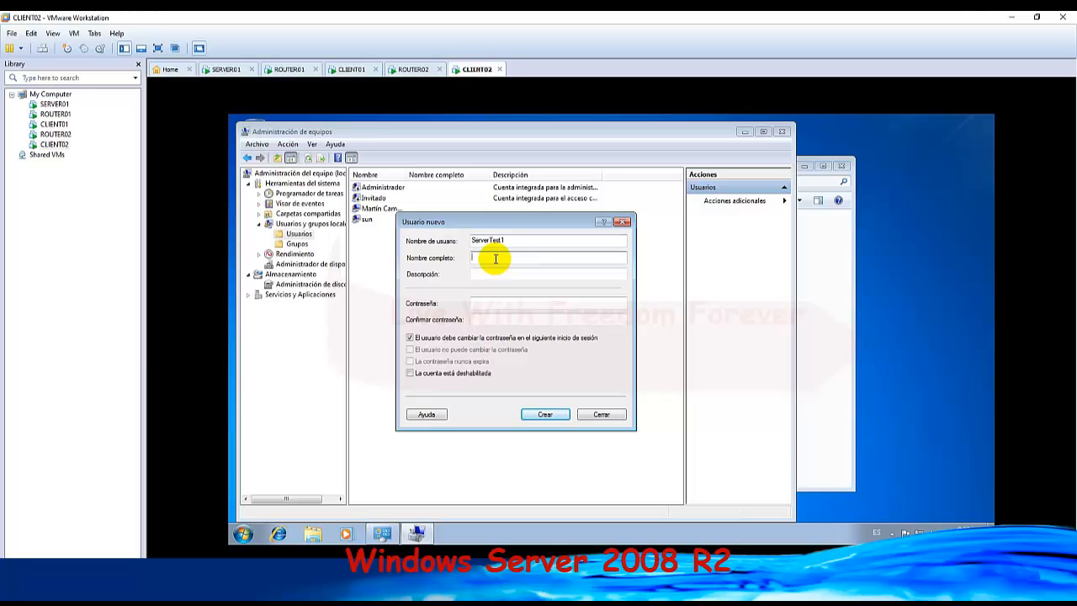
type("Admin")
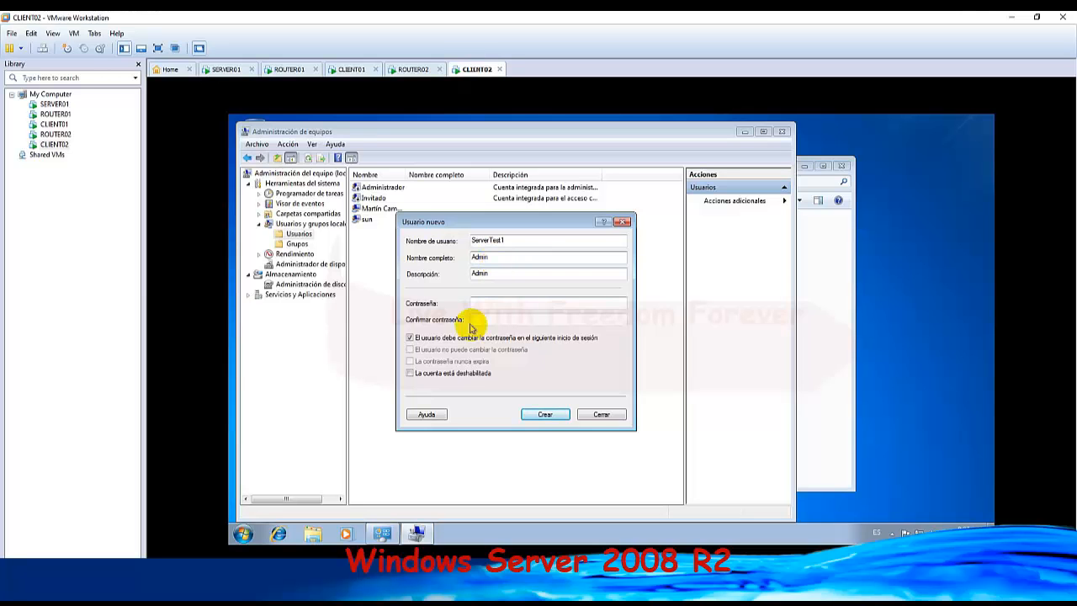
Drop the forced password change, set La contraseña nunca expira, enter the account password and create ServerTest1 on CLIENT02.
left_click(410, 339)
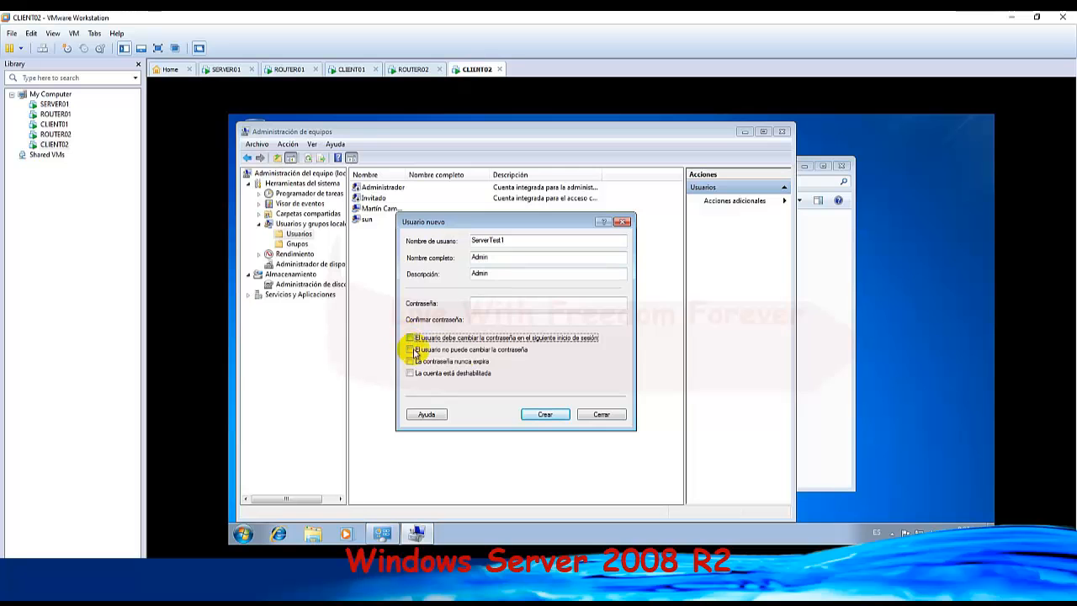
left_click(411, 362)
left_click(482, 303)
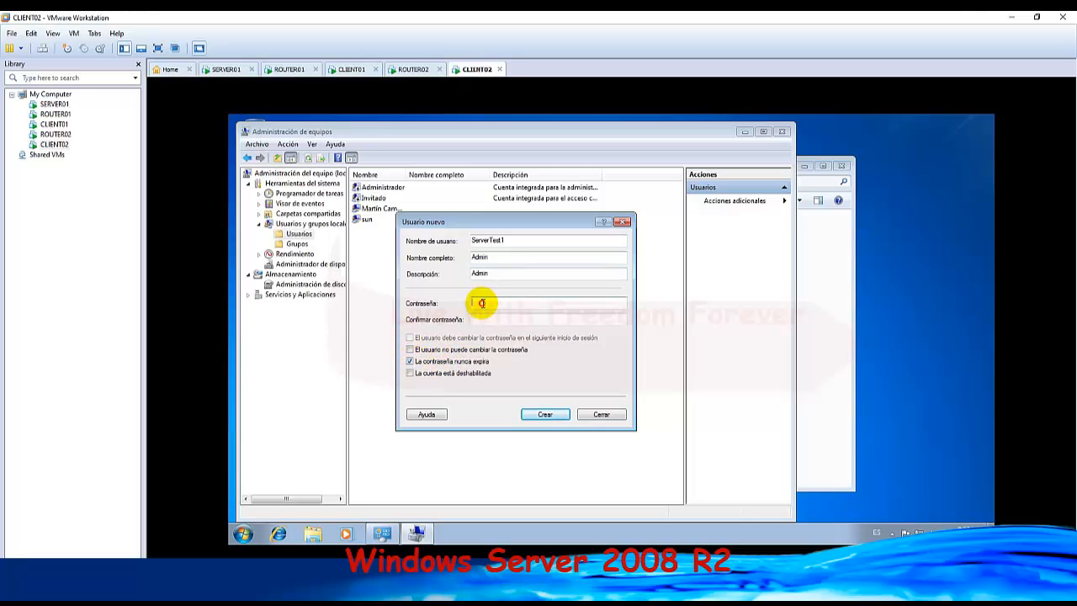
type("••••••••")
key("Tab")
type("•")
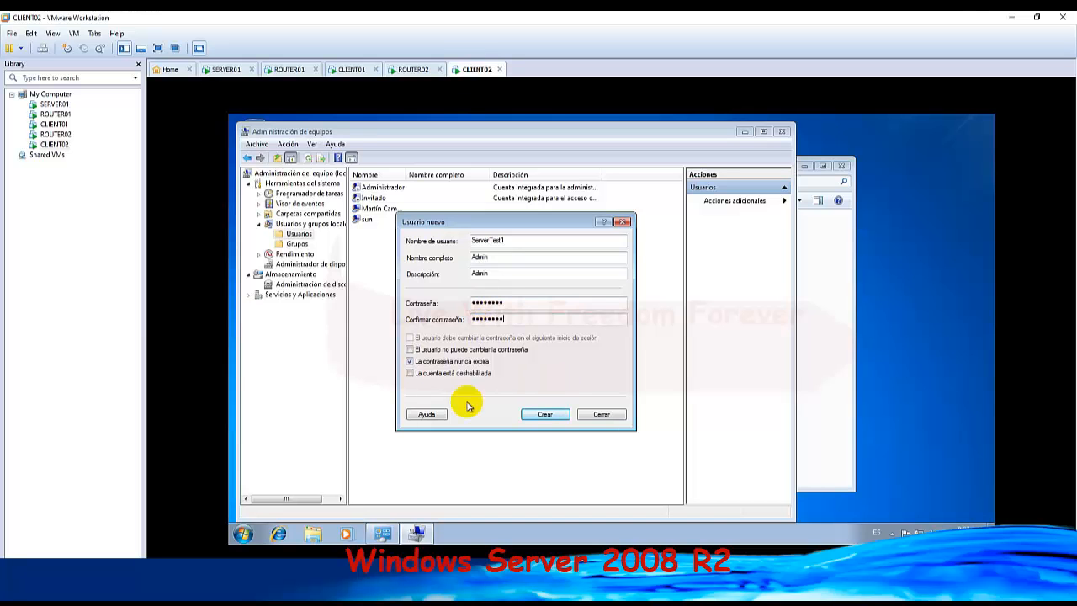
left_click(549, 416)
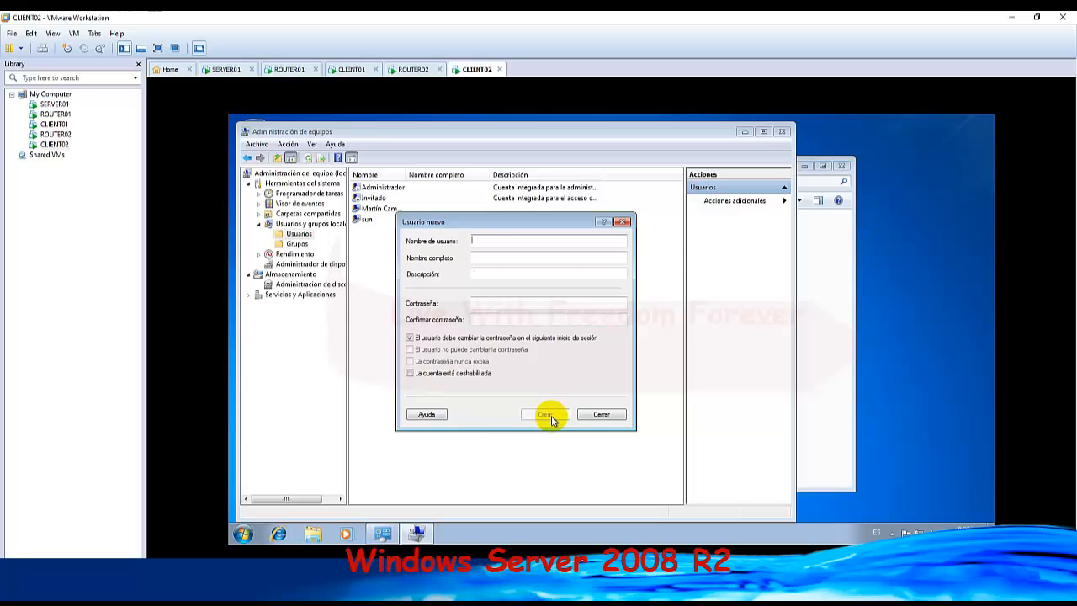
left_click(591, 414)
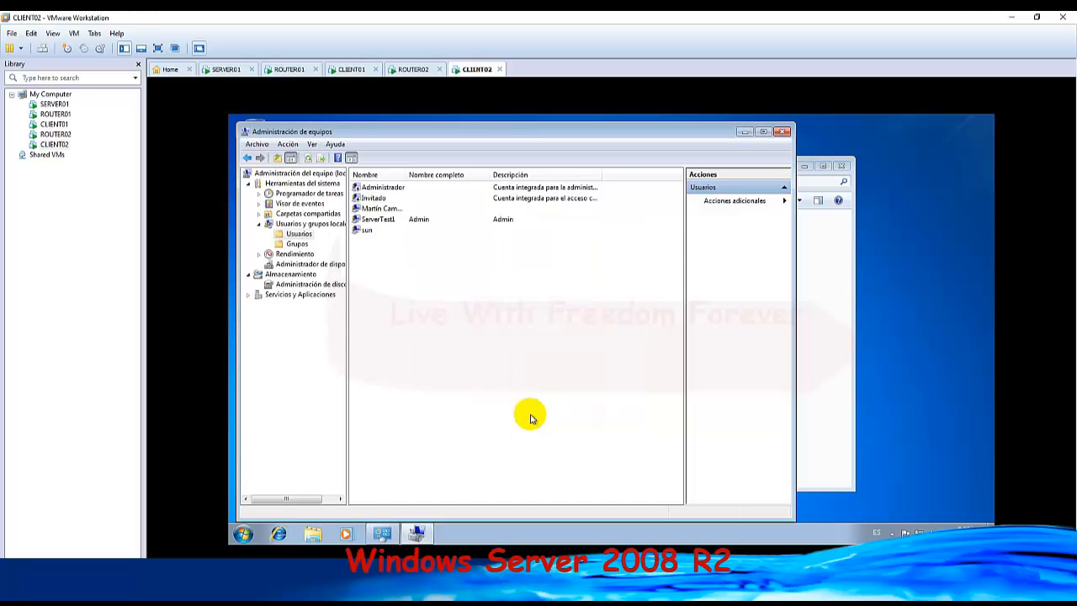
left_click(382, 221)
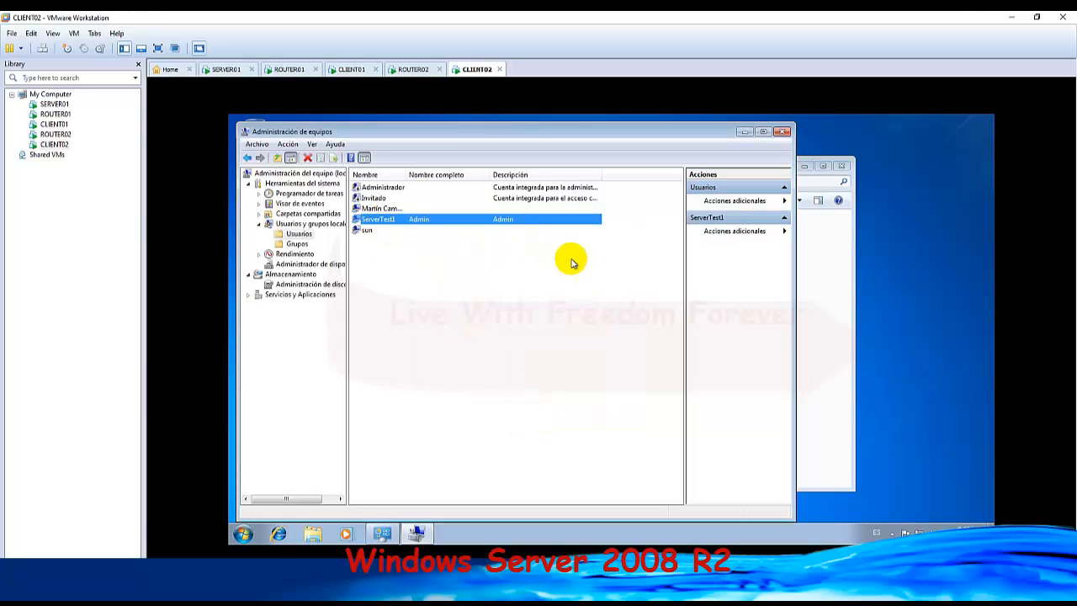
Close Administración de equipos and the other open window on CLIENT02, and log off the current session.
left_click(781, 132)
left_click(842, 166)
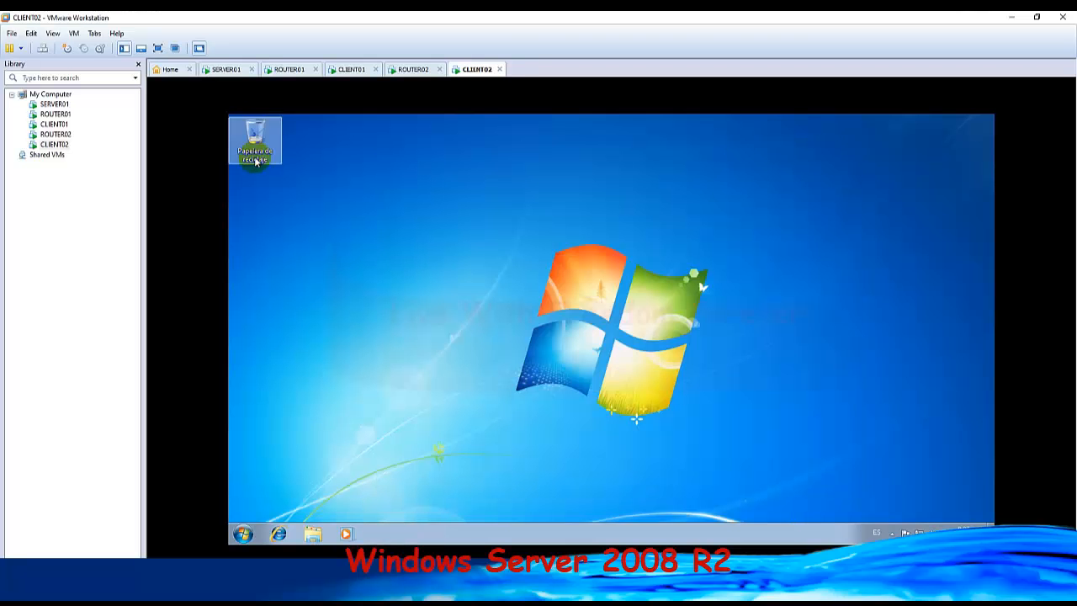
left_click(42, 49)
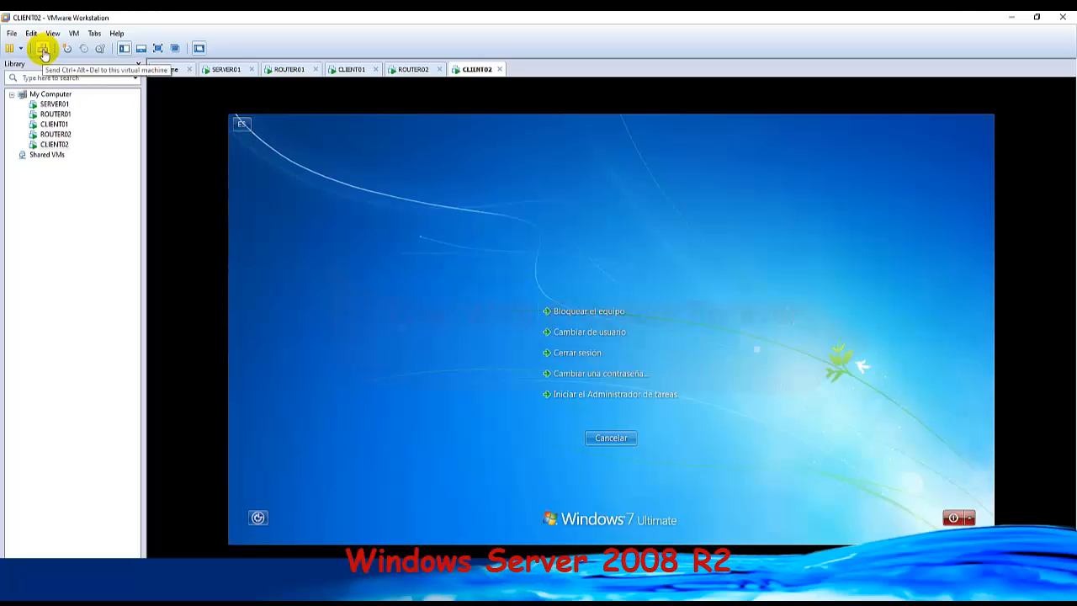
left_click(586, 358)
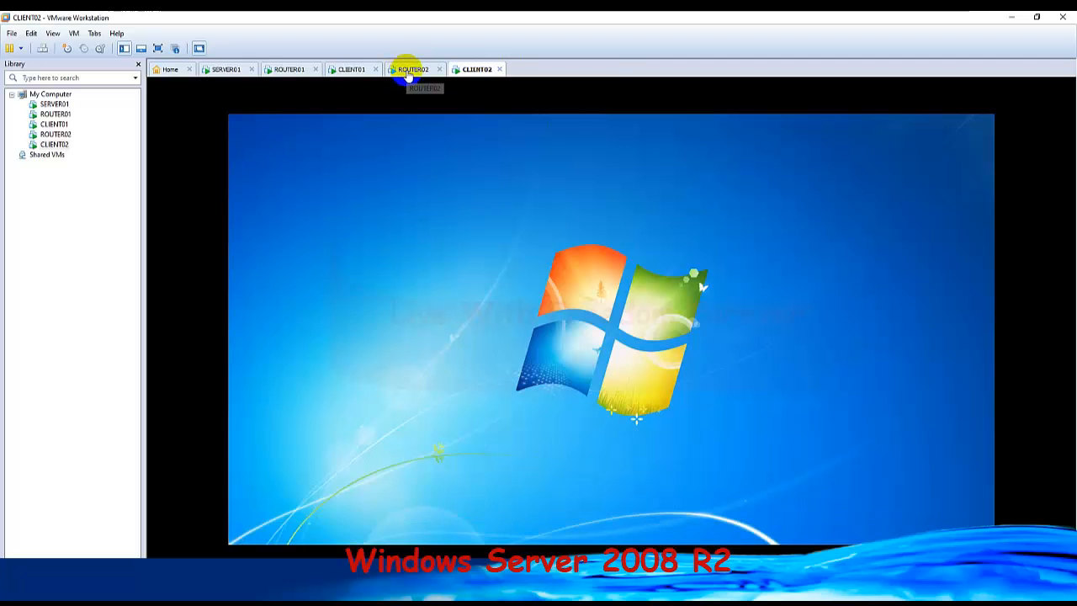
Switch to CLIENT01, close Administración de equipos and the command prompt, and log off the current session.
left_click(353, 69)
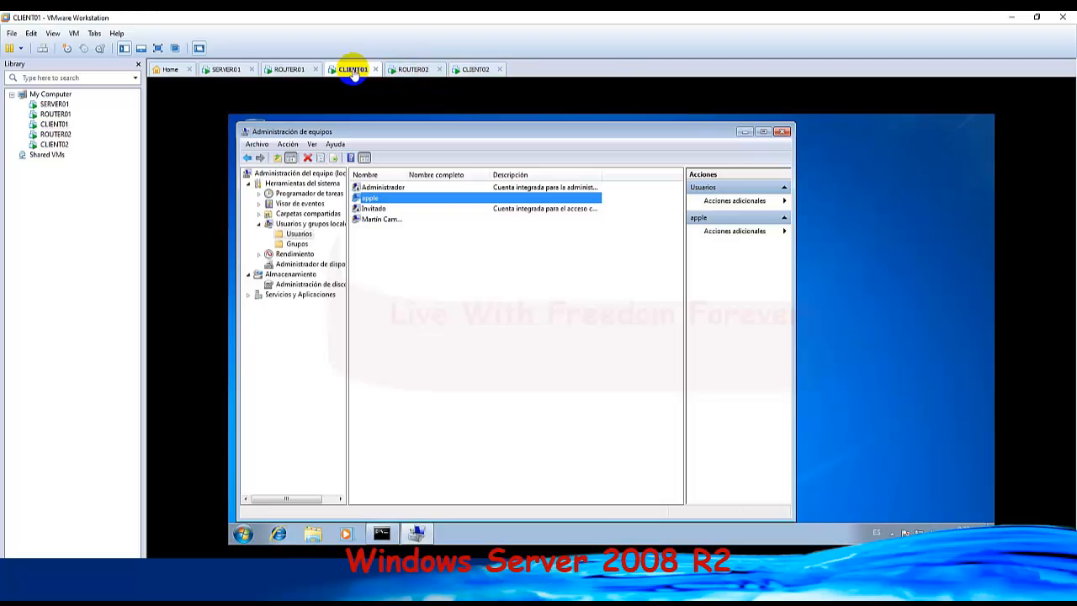
left_click(782, 134)
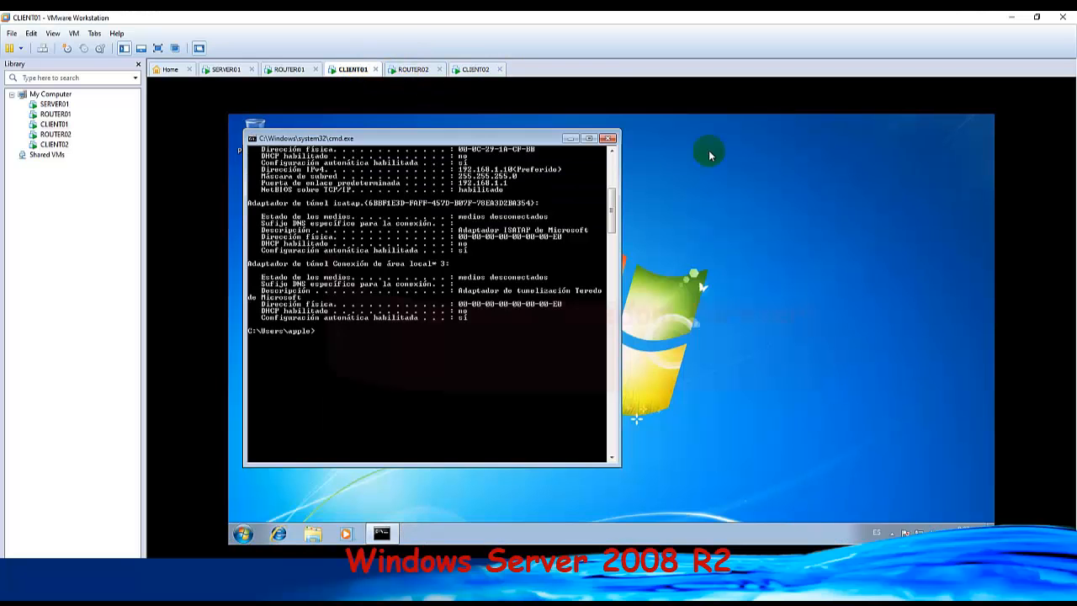
left_click(612, 138)
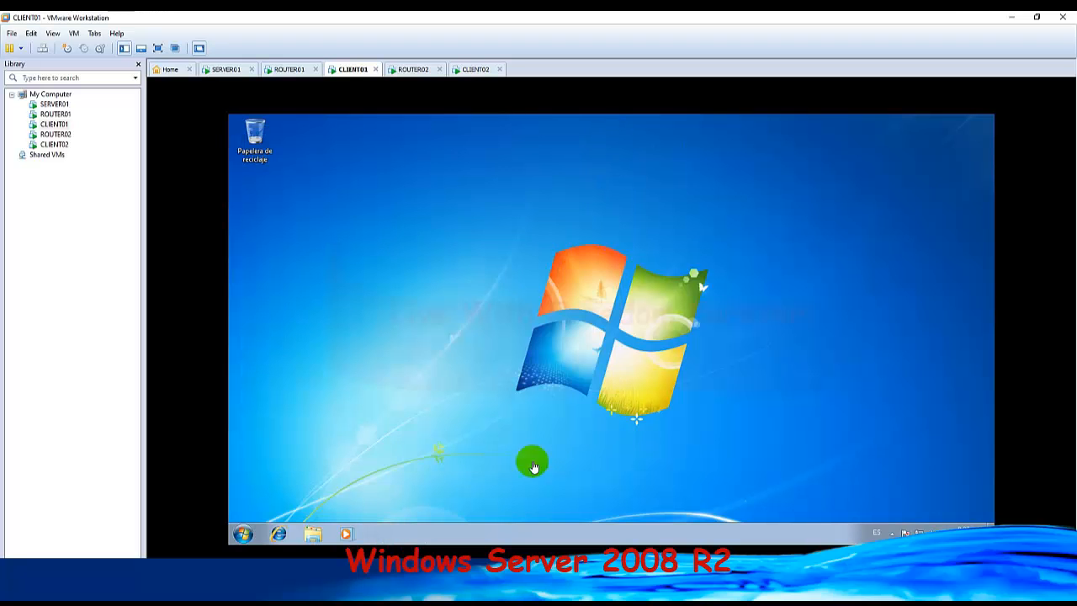
left_click(245, 534)
mouse_move(423, 505)
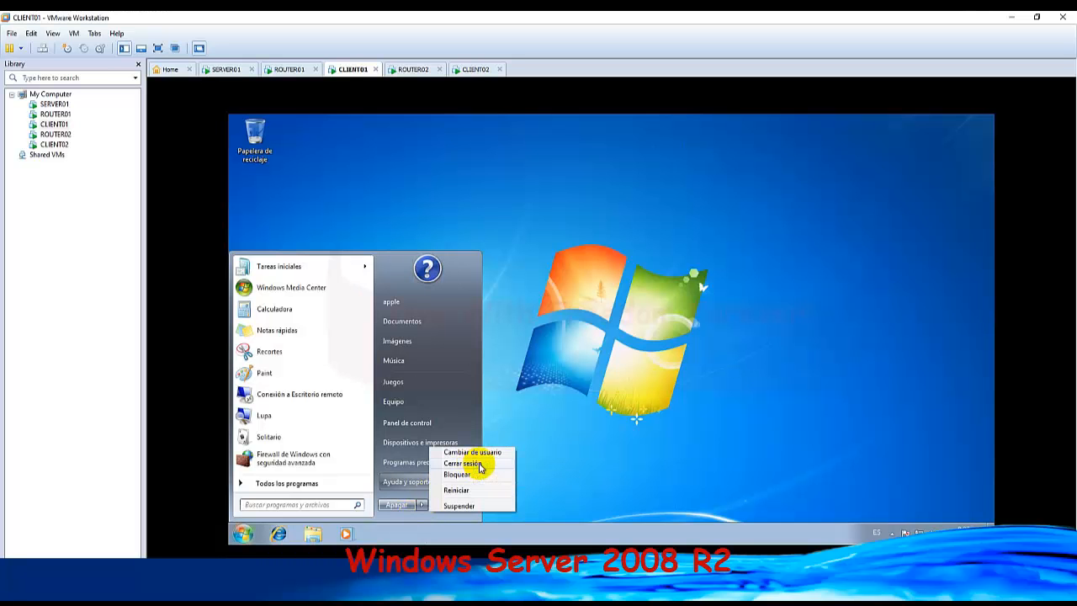
left_click(475, 465)
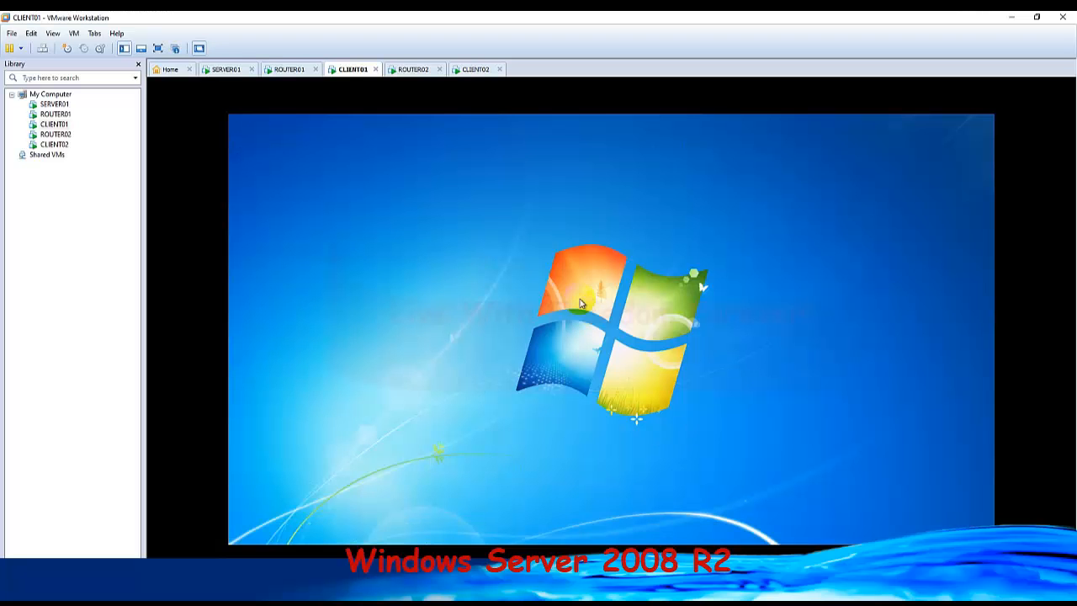
Switch to CLIENT02 and log on as sun by entering the account password.
left_click(468, 73)
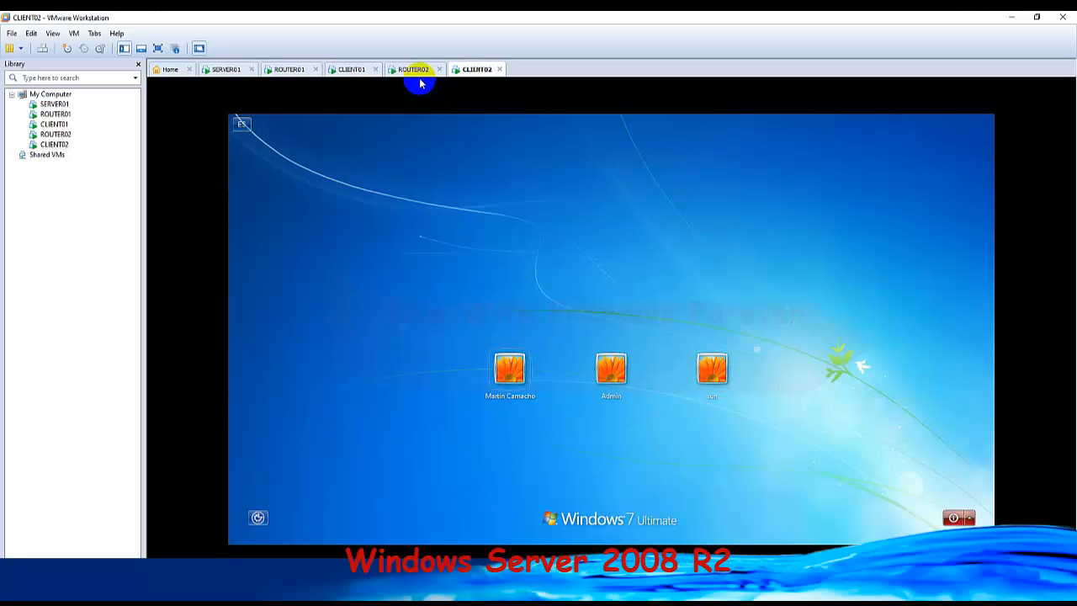
left_click(354, 70)
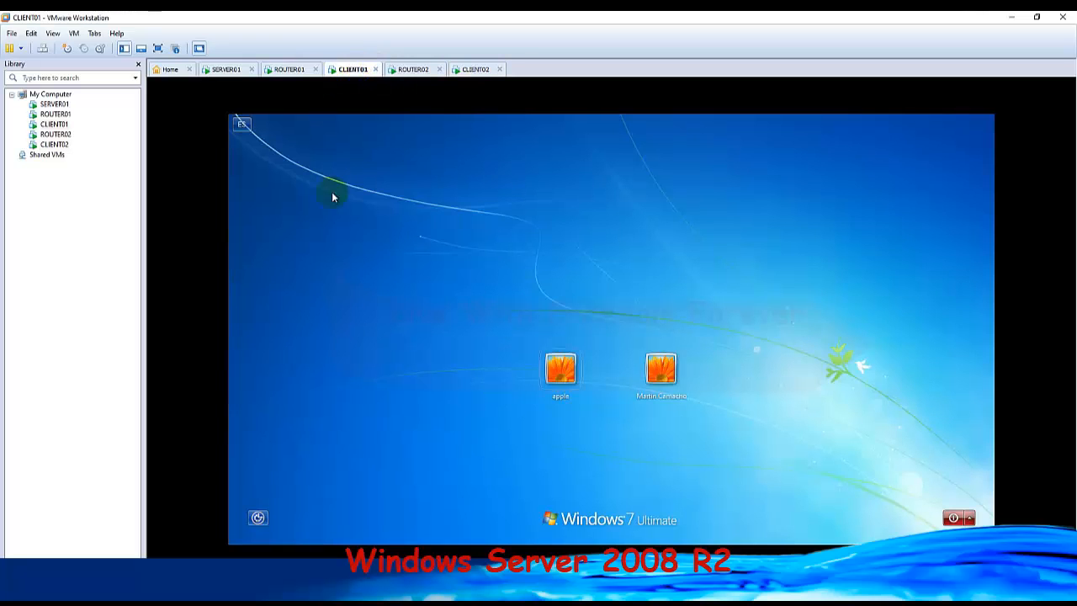
left_click(473, 69)
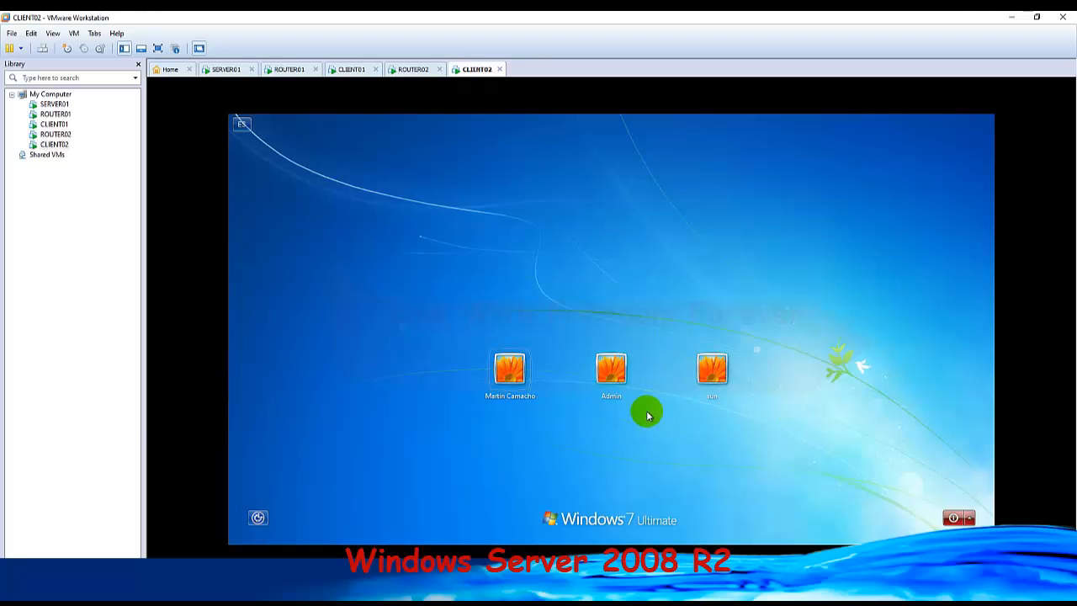
left_click(709, 370)
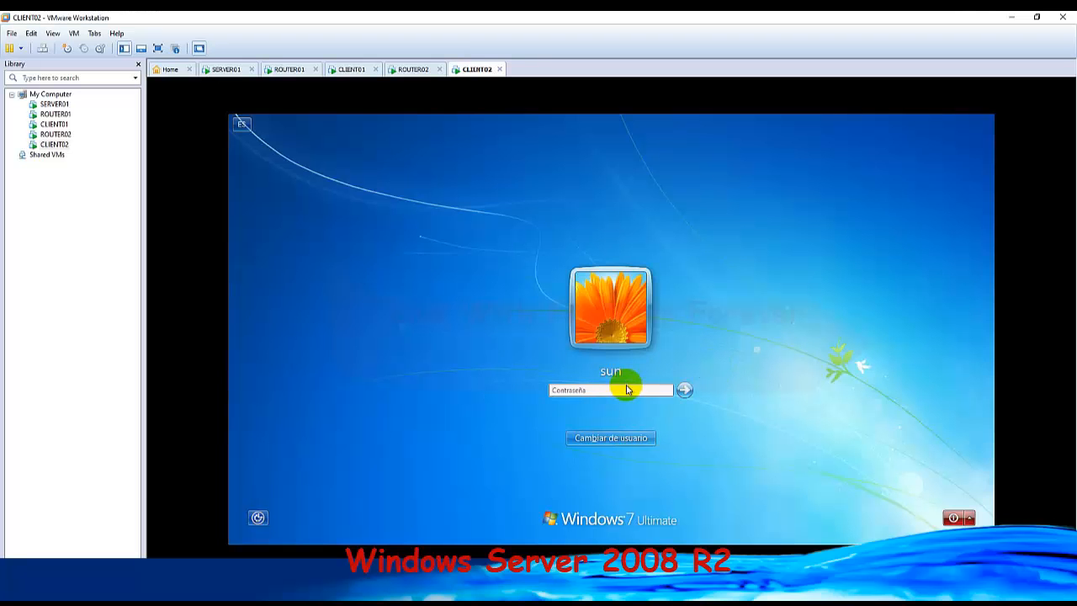
type("••••••••")
key("Return")
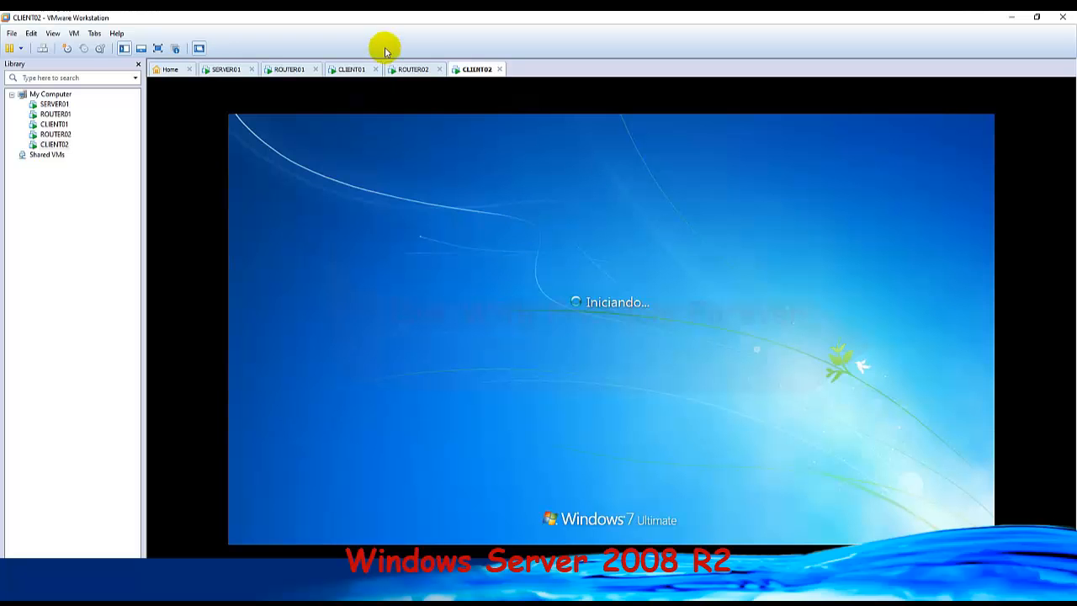
Return to CLIENT01 and log on as apple with the account password.
left_click(407, 70)
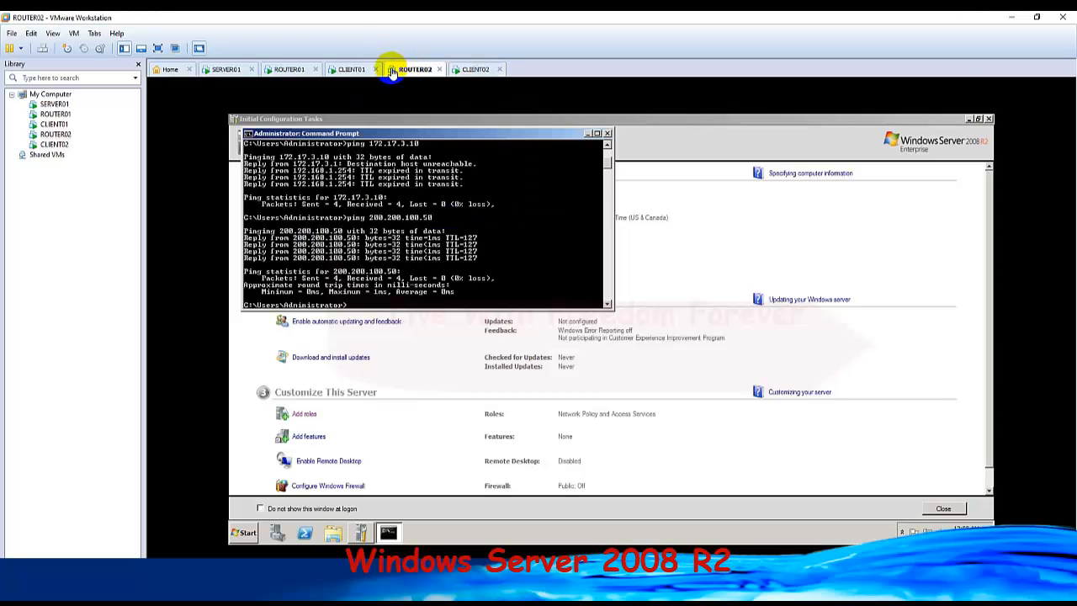
left_click(345, 69)
left_click(572, 382)
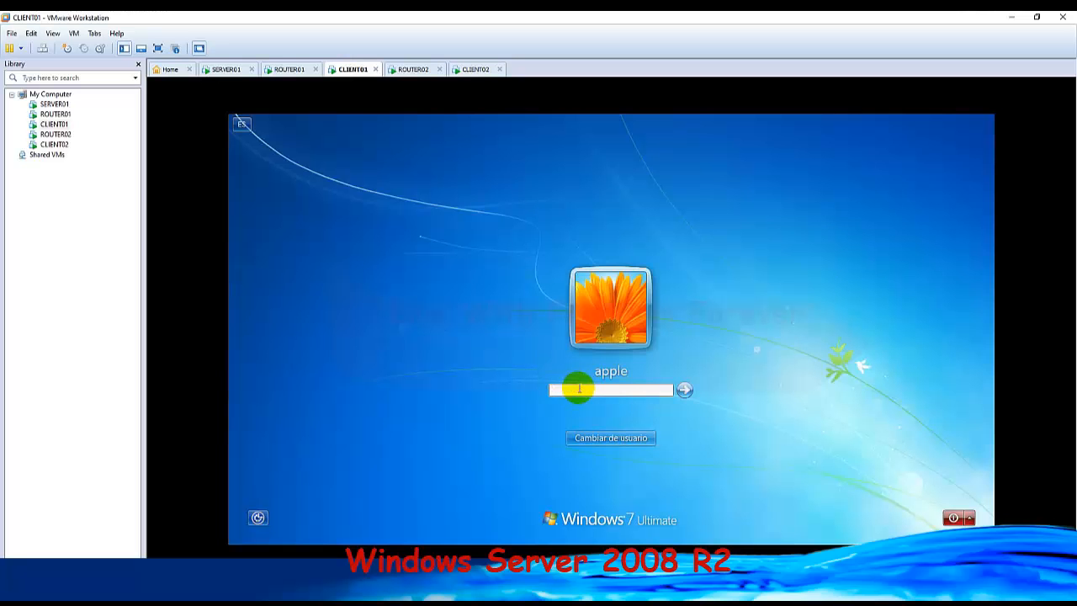
key("Return")
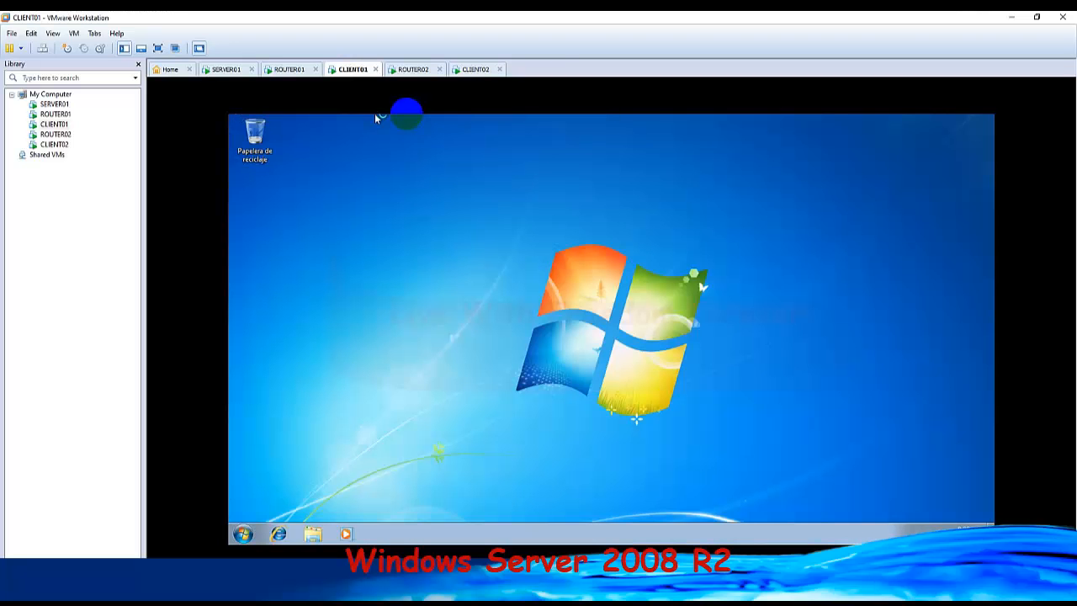
Check access to the server's shares from CLIENT01 by running \\200.200.100.50, and close the resulting window.
left_click(243, 533)
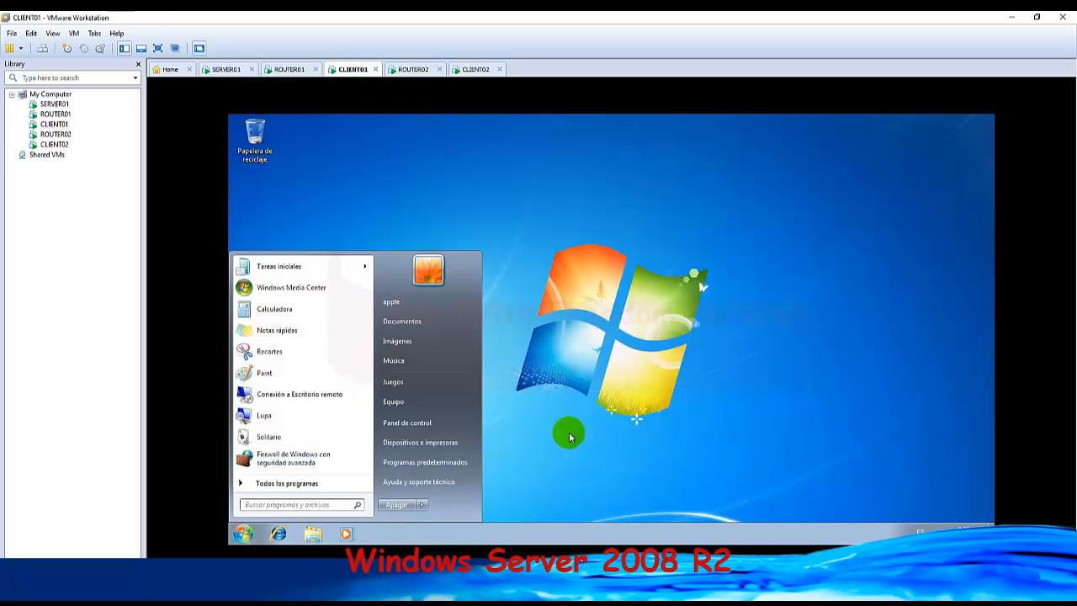
left_click(617, 425)
key("super+r")
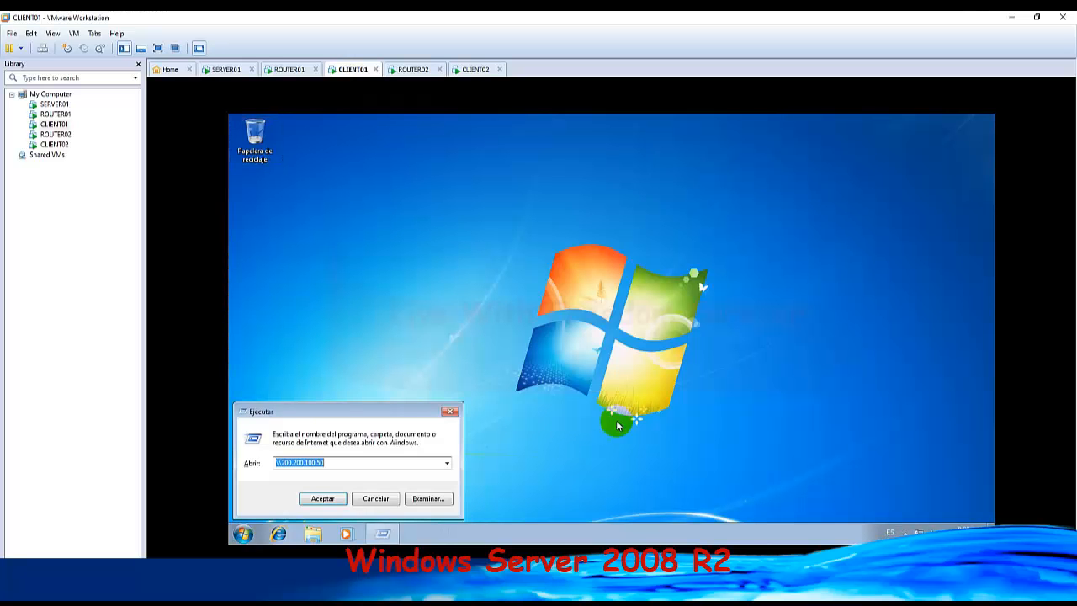
left_click(323, 498)
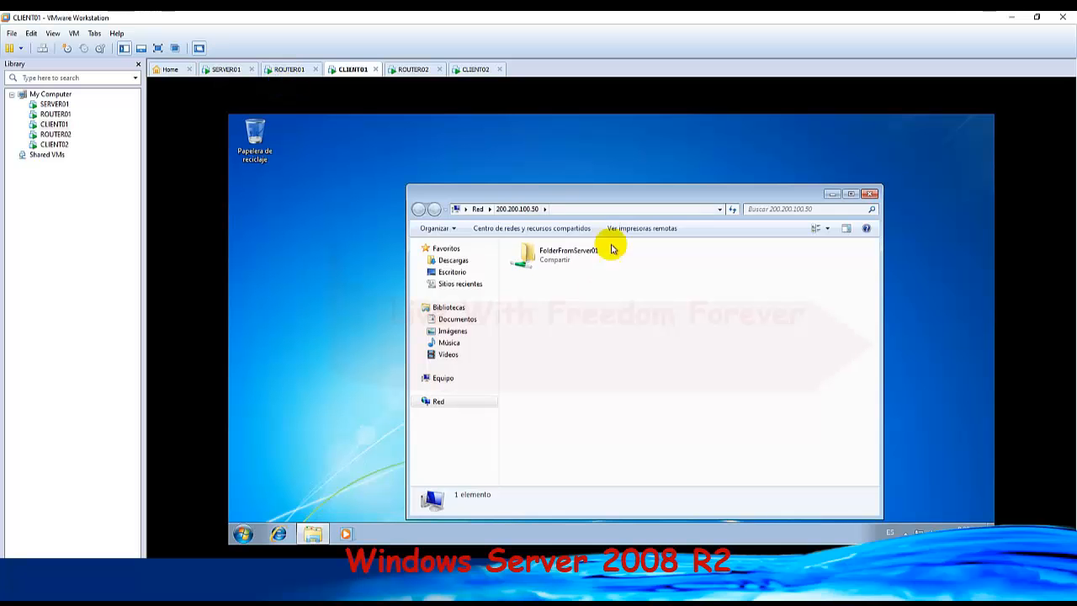
left_click(872, 195)
On CLIENT02, run \\200.200.100.50, select the shared folder FolderFromServer01 to check access, and close the window.
left_click(471, 70)
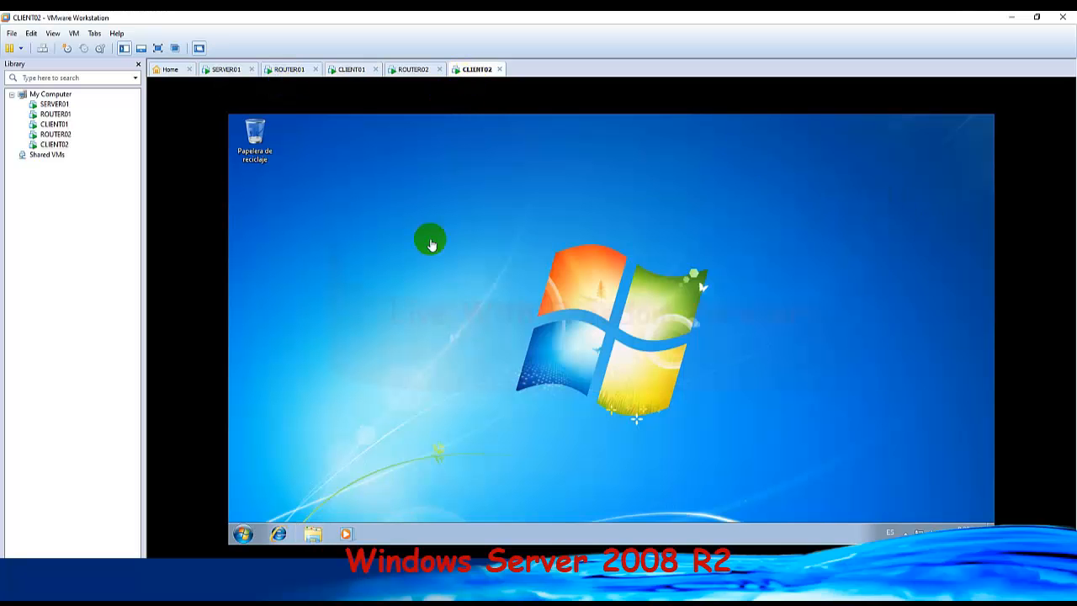
left_click(246, 533)
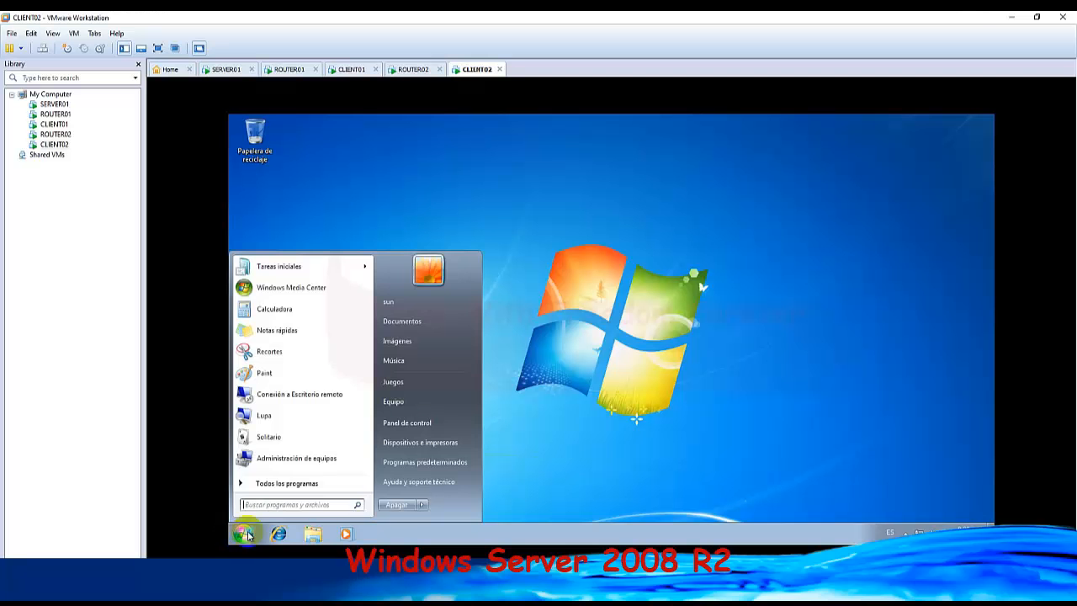
left_click(629, 450)
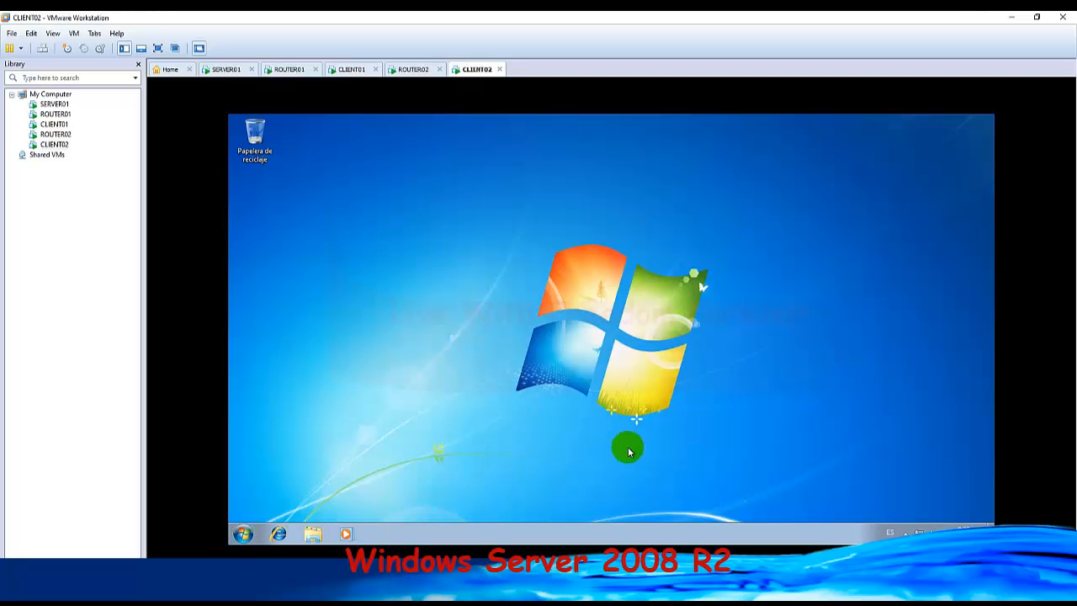
key("super+r")
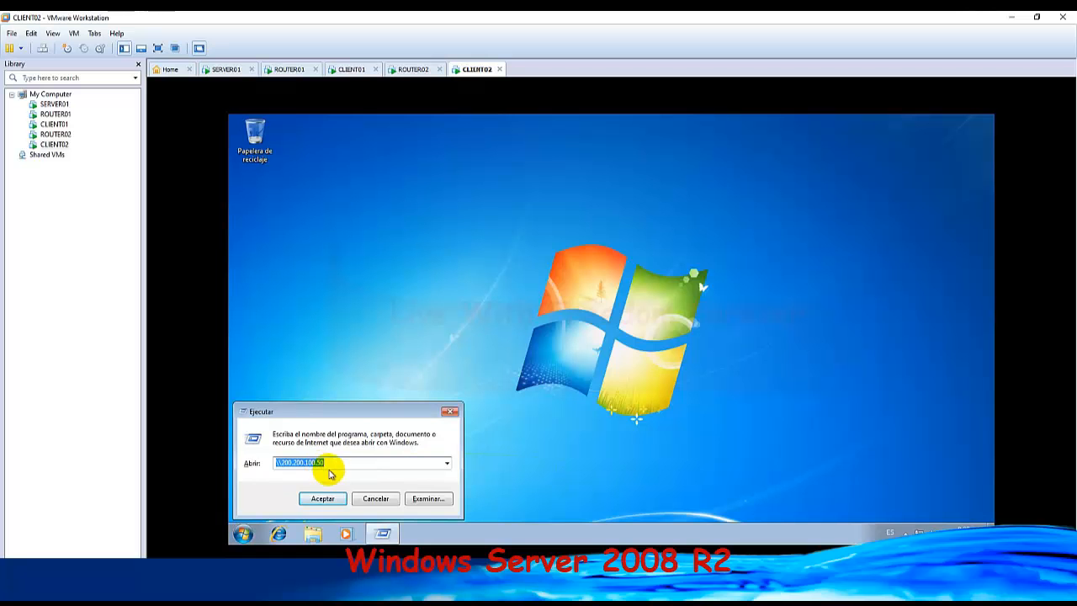
left_click(322, 498)
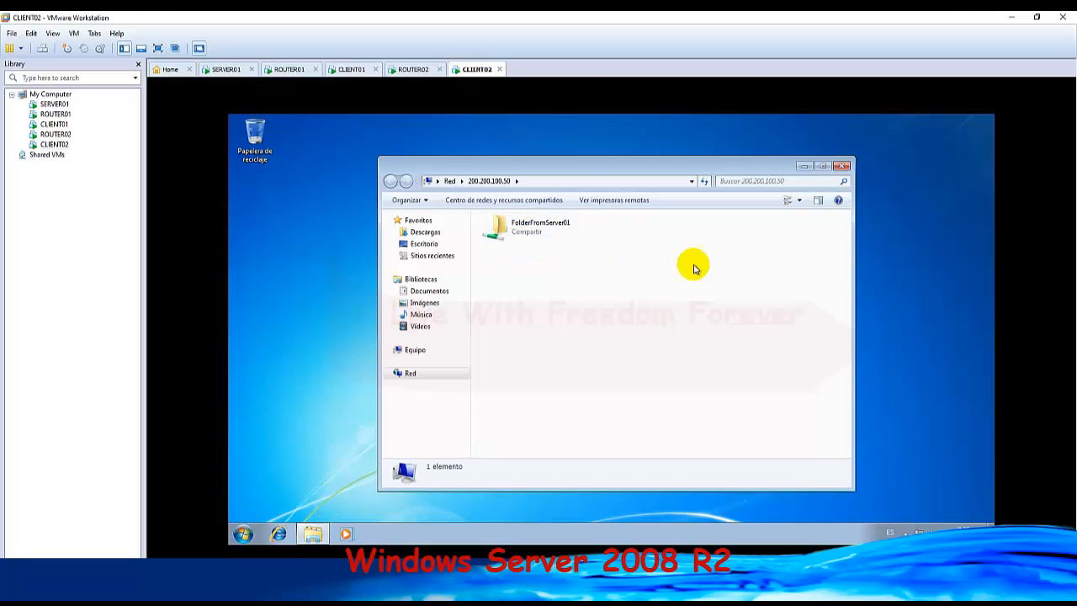
left_click(536, 228)
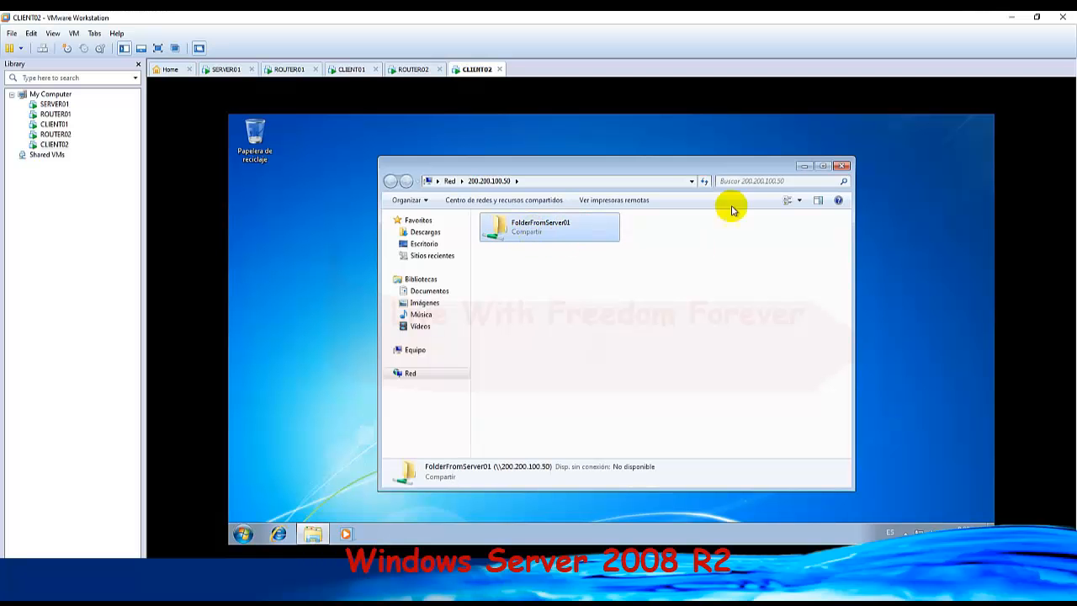
left_click(842, 168)
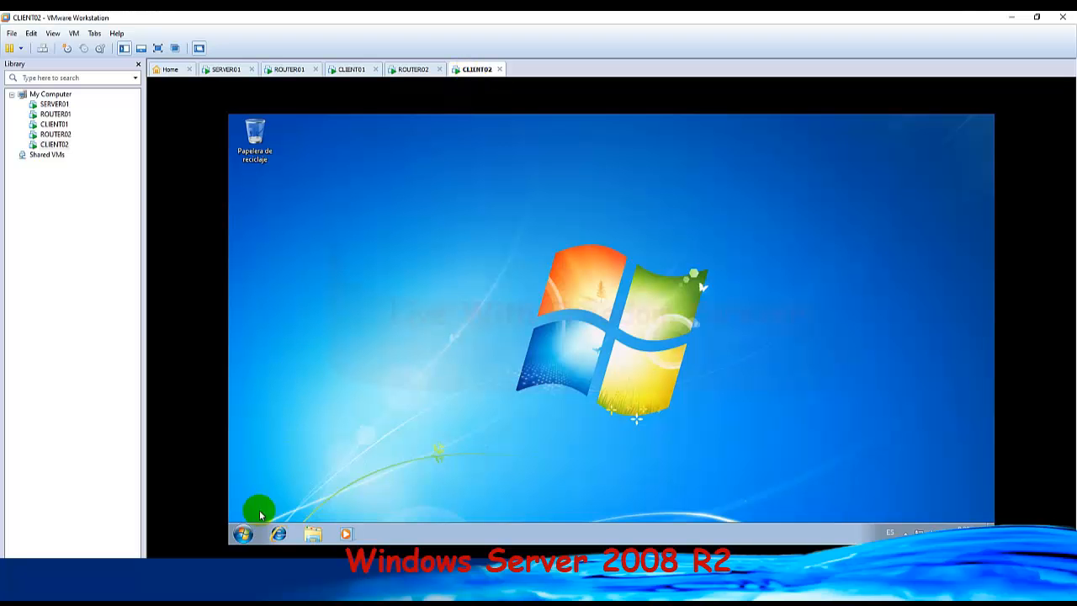
Search for admin on CLIENT02, open Administración de equipos and display the Usuarios list under Usuarios y grupos locales.
left_click(241, 533)
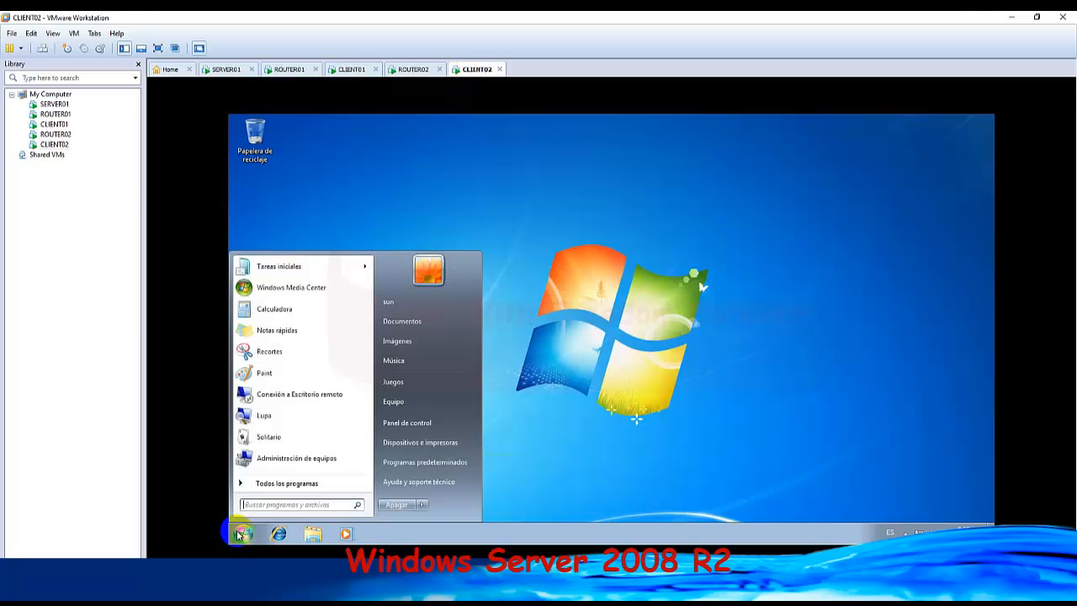
type("admin")
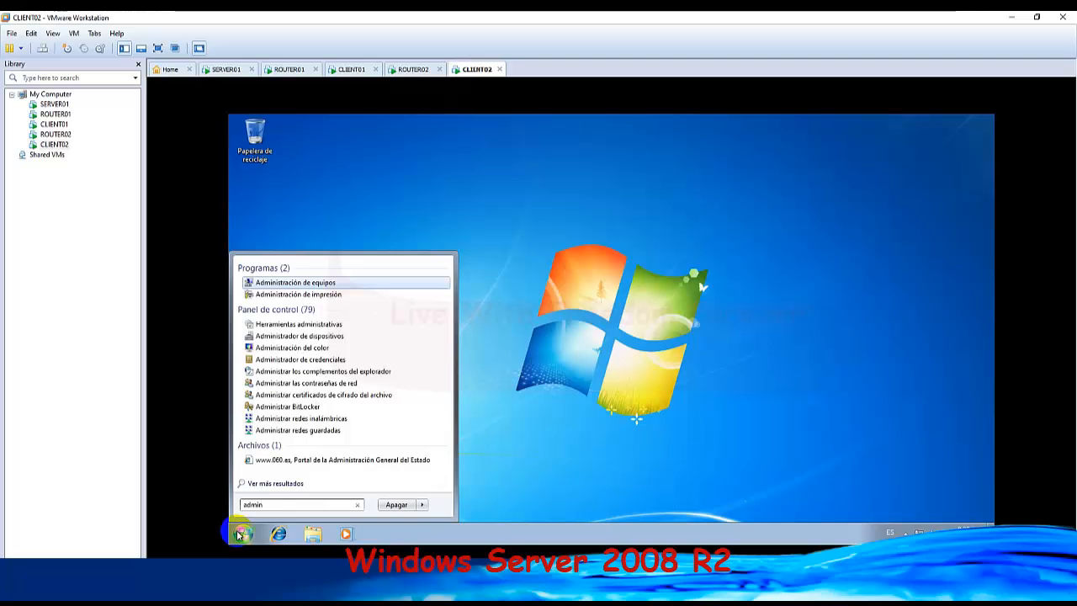
left_click(321, 282)
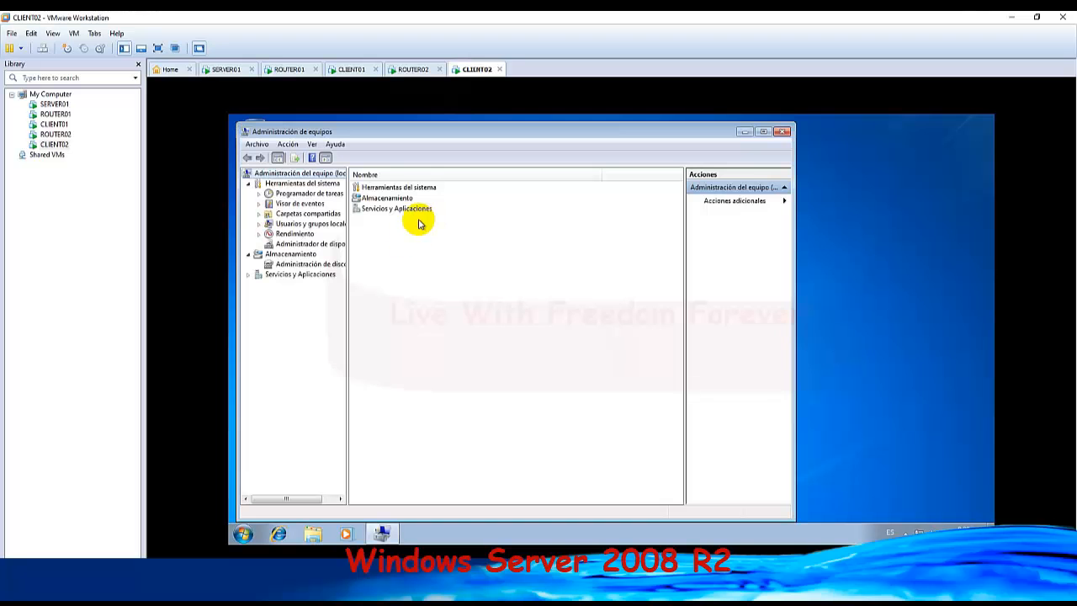
left_click(303, 224)
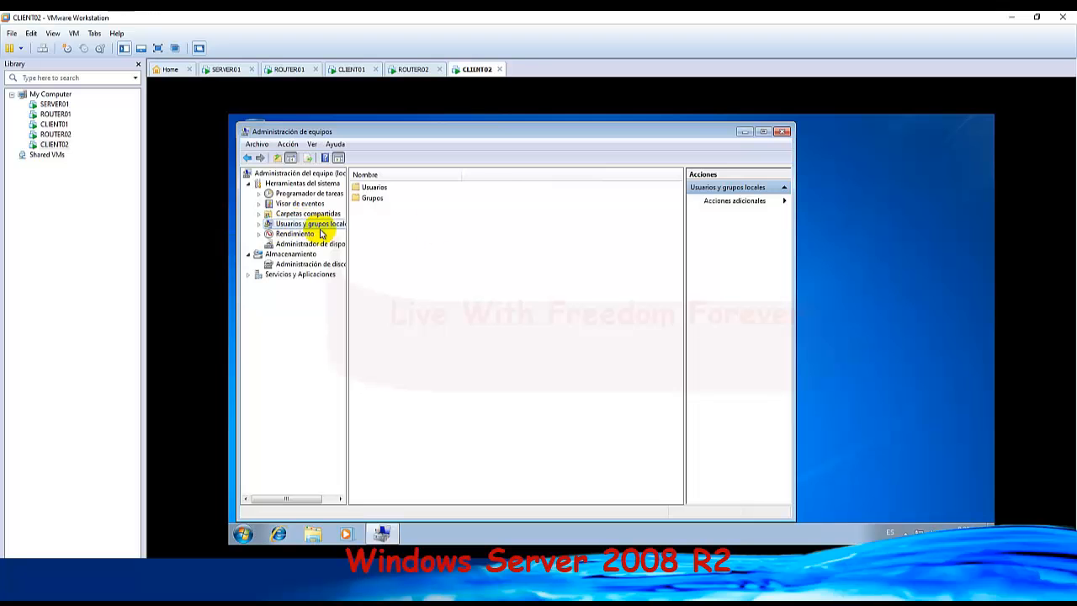
left_click(374, 188)
double_click(374, 197)
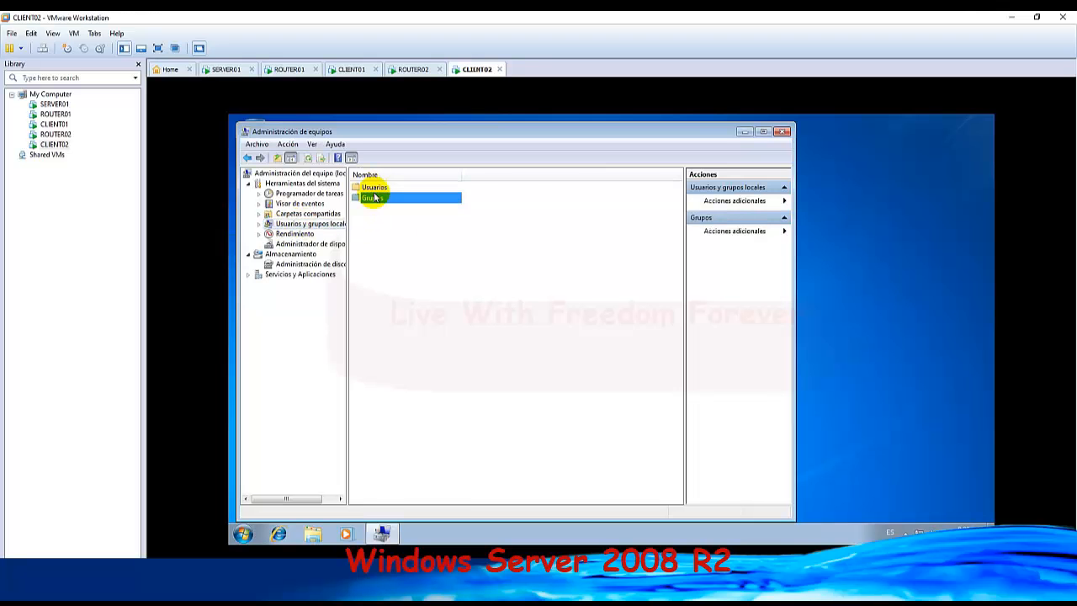
left_click(248, 159)
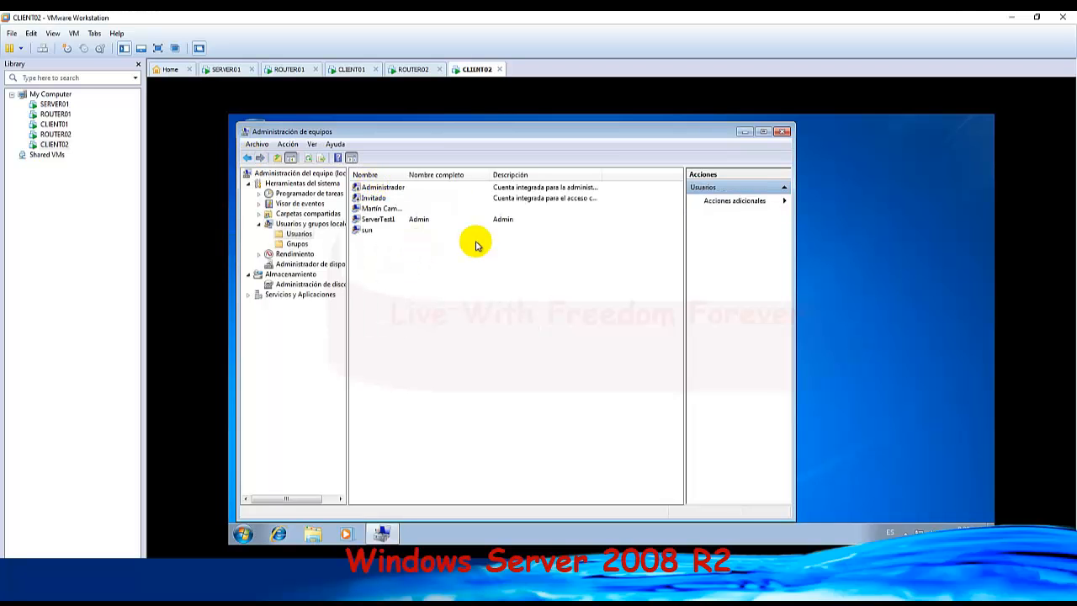
Examine the management options available for the sun account and for the Usuarios list on CLIENT02.
right_click(410, 254)
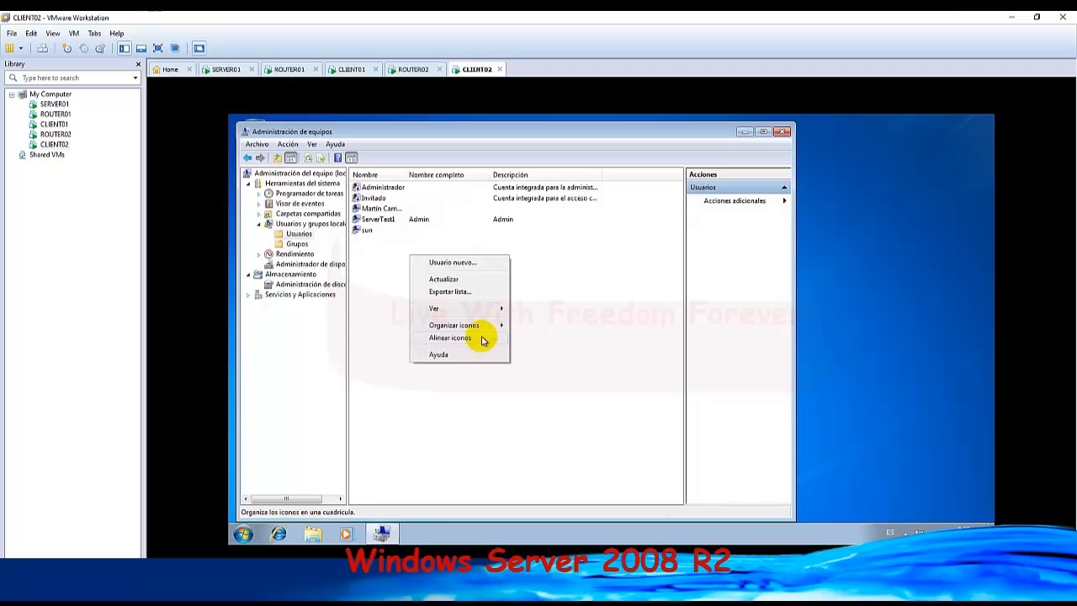
left_click(366, 267)
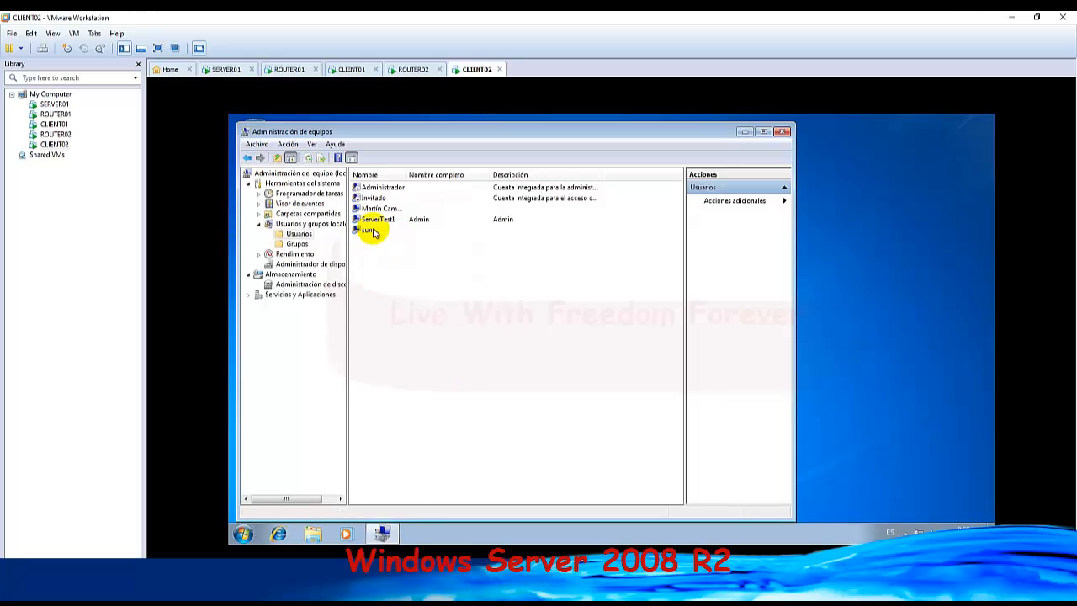
left_click(373, 231)
right_click(374, 233)
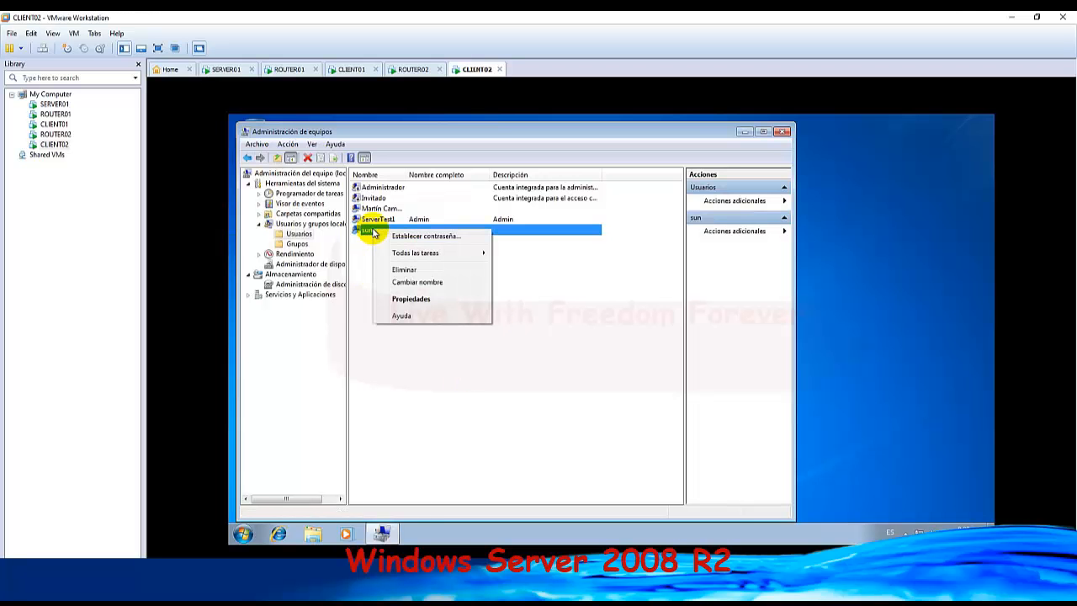
left_click(351, 271)
left_click(364, 234)
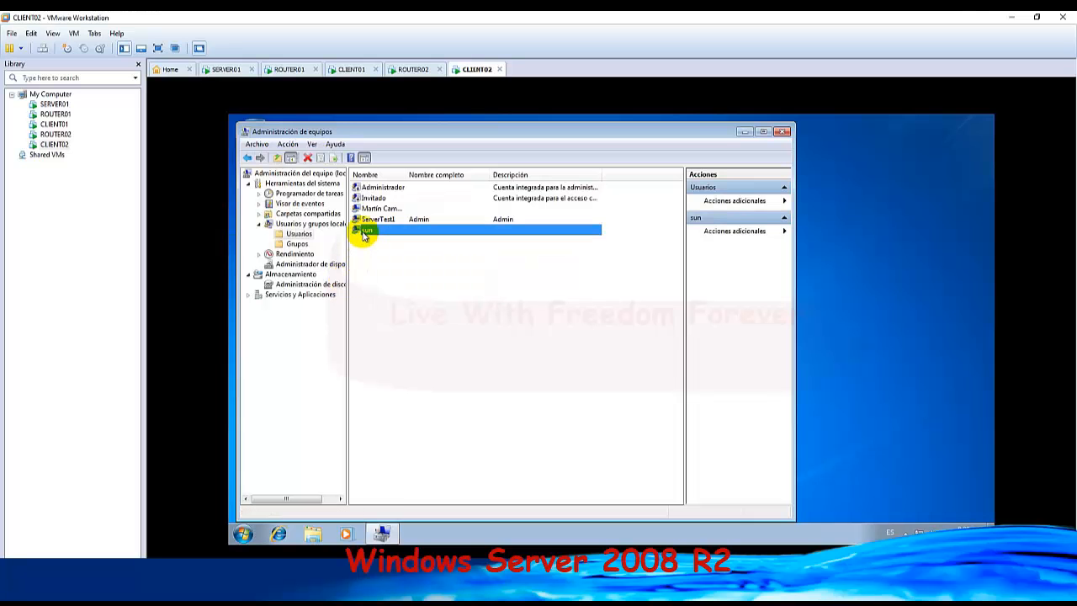
right_click(363, 235)
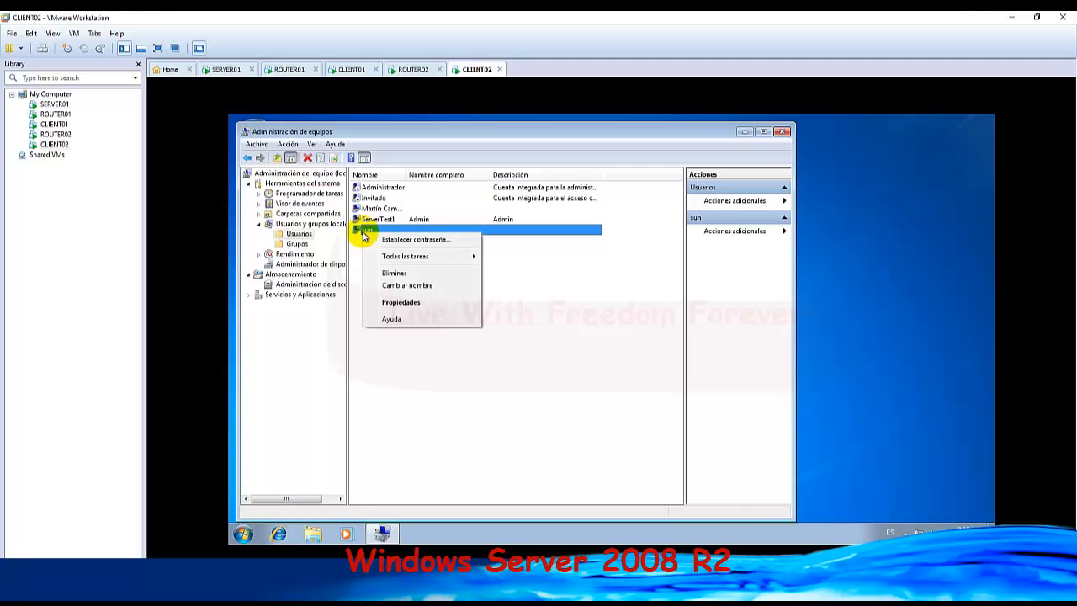
right_click(530, 320)
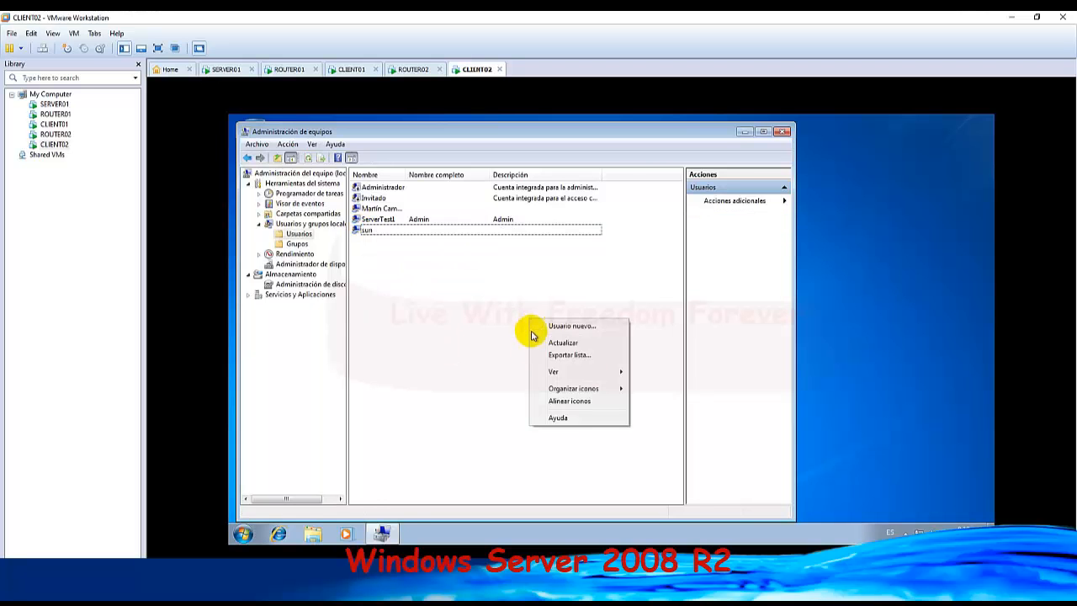
Define a new local user on CLIENT02 named sun1, with full name hi, description hifi and a password that never expires.
left_click(586, 327)
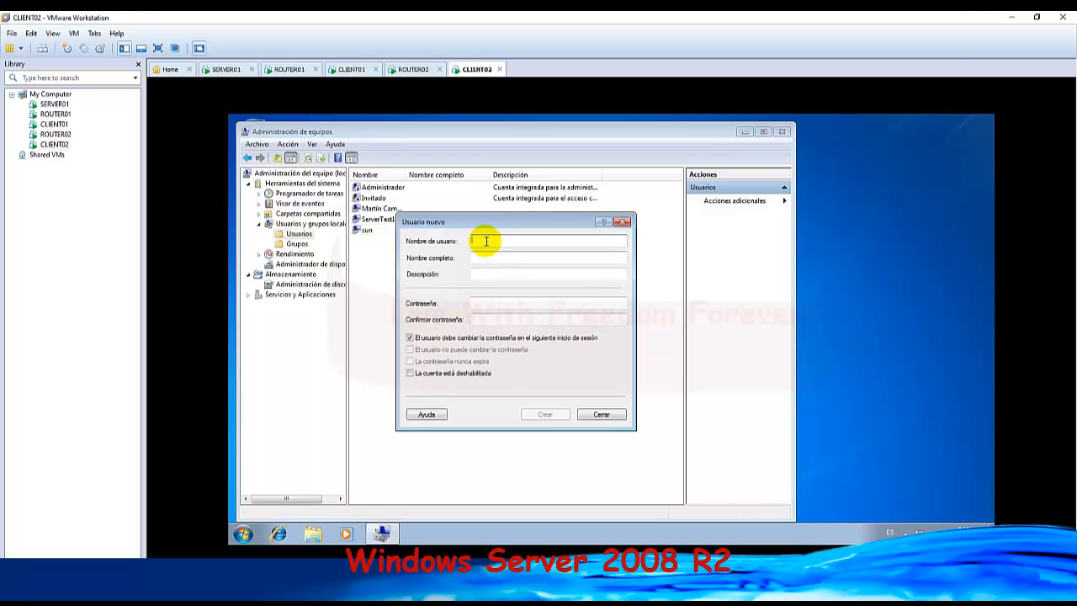
type("sun1")
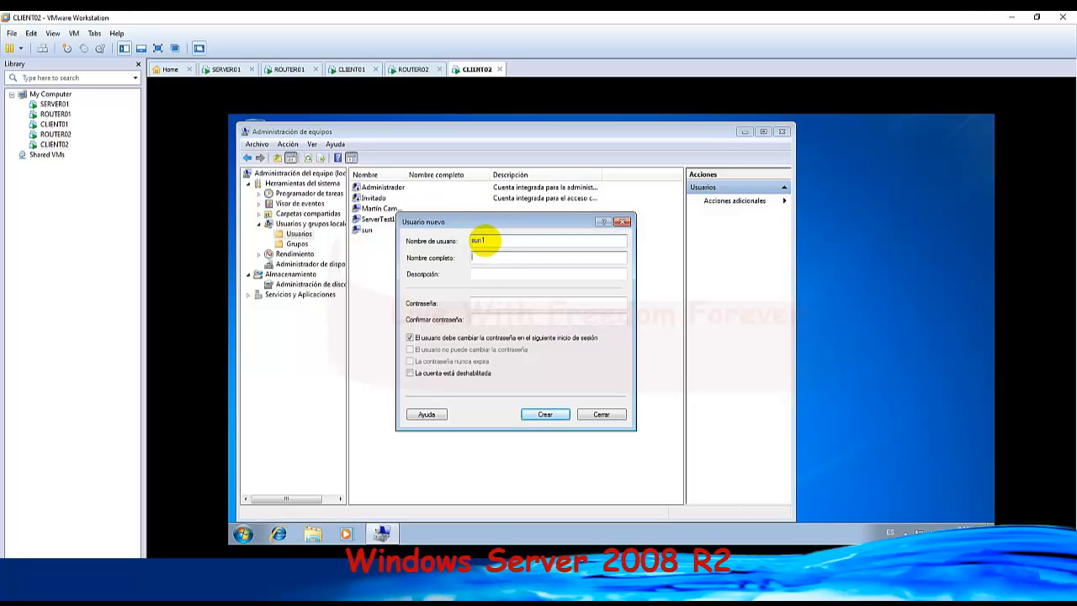
key("Tab")
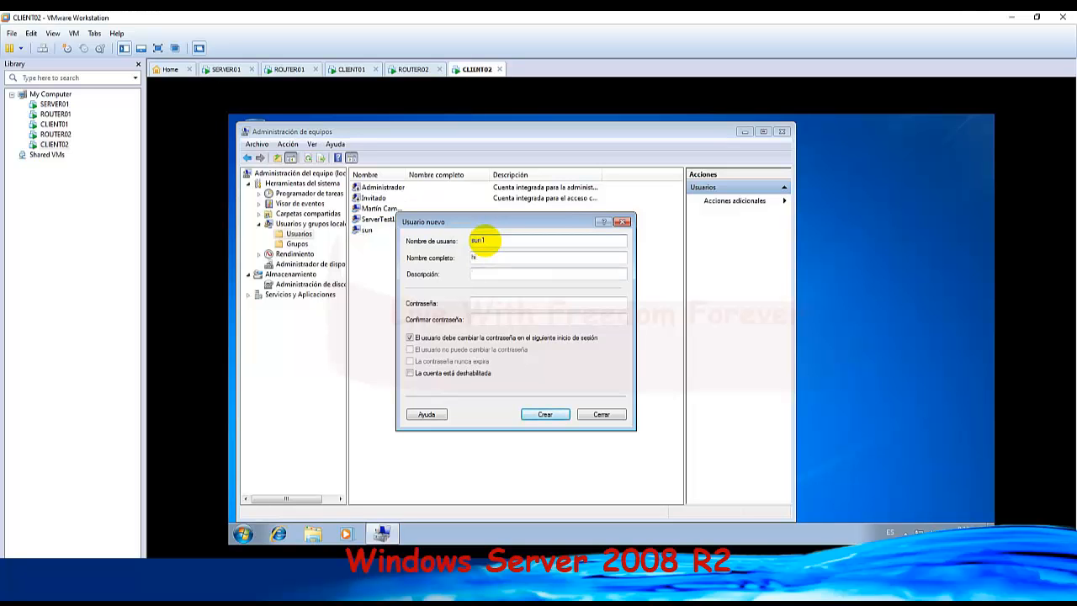
type("hf")
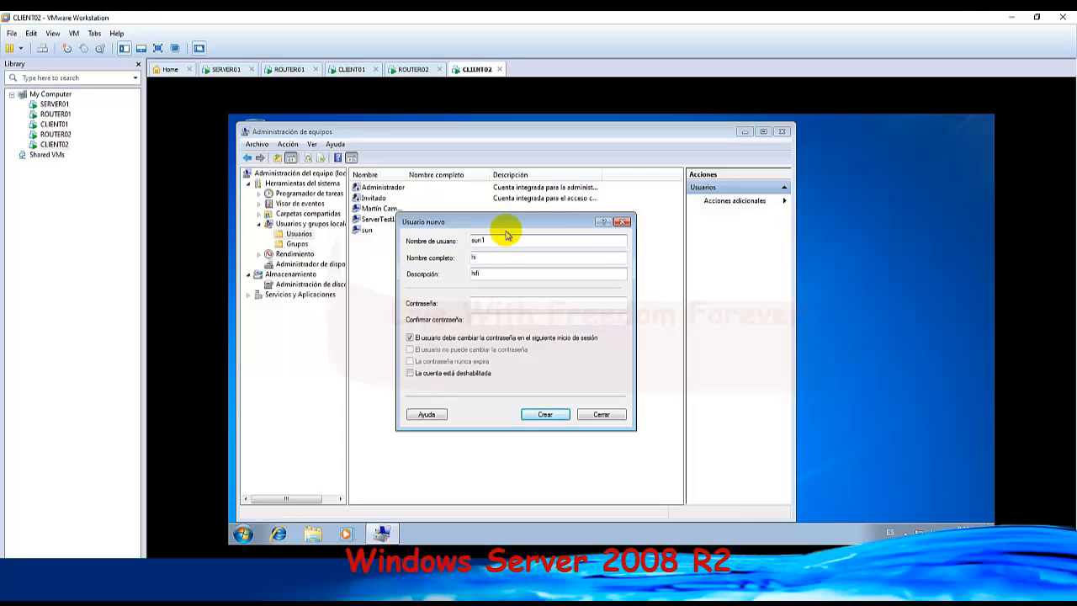
type("i")
left_click(409, 337)
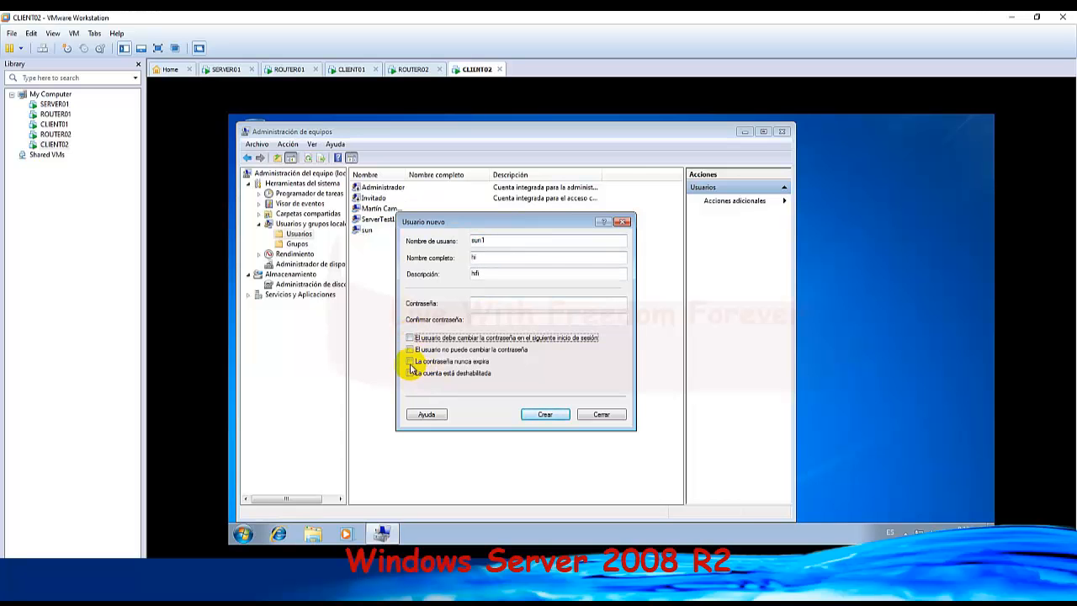
left_click(410, 361)
Enter and confirm the password for sun1, create the account, and close Administración de equipos.
left_click(489, 304)
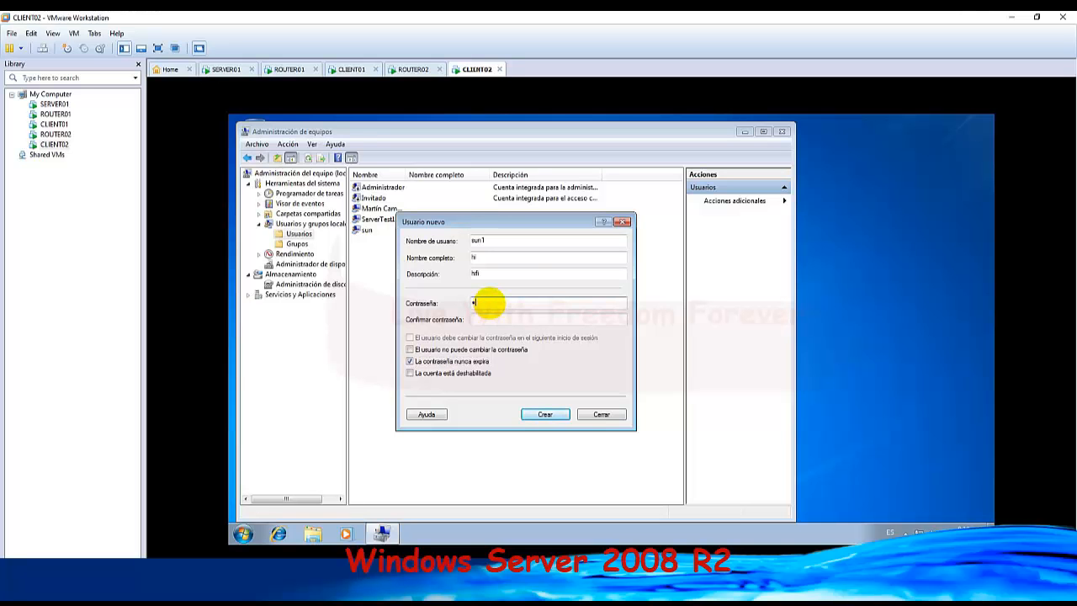
type("••••••••")
left_click(544, 415)
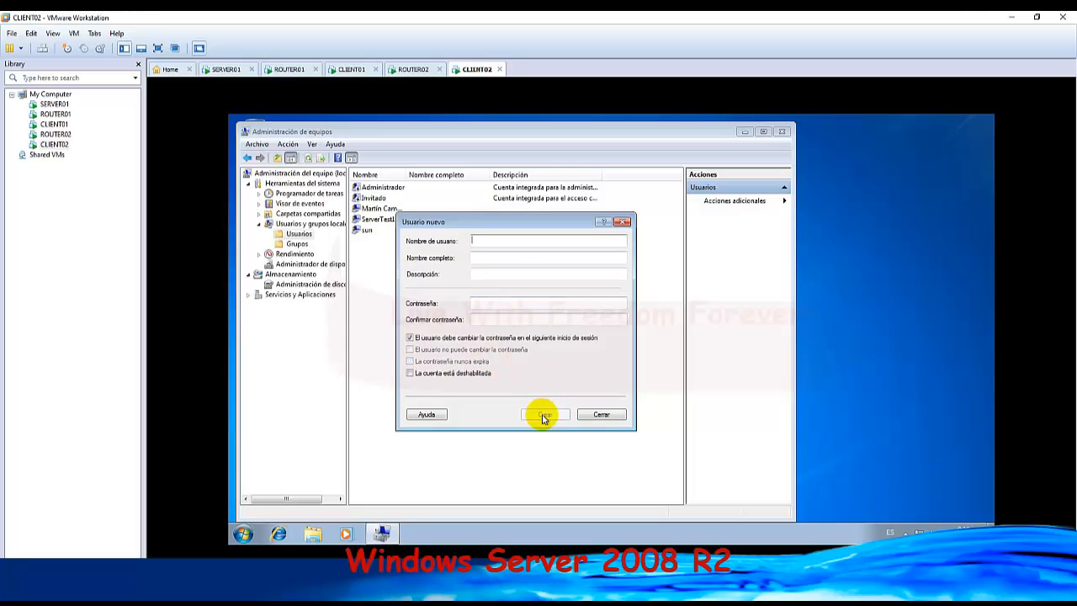
left_click(604, 415)
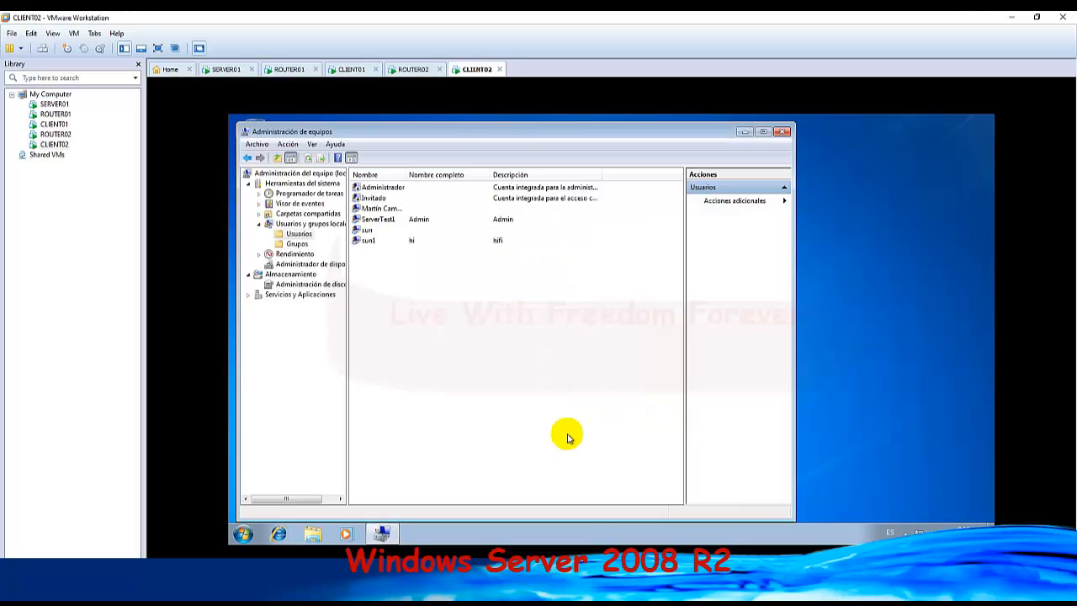
left_click(783, 135)
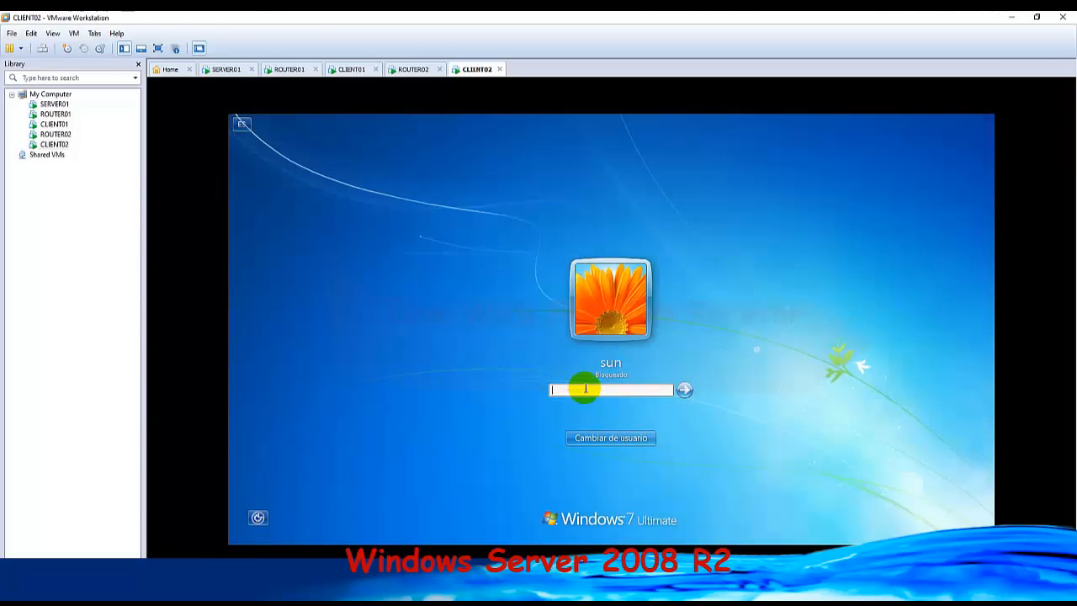
Switch users on CLIENT02 and sign in to the hi account with its password.
left_click(623, 437)
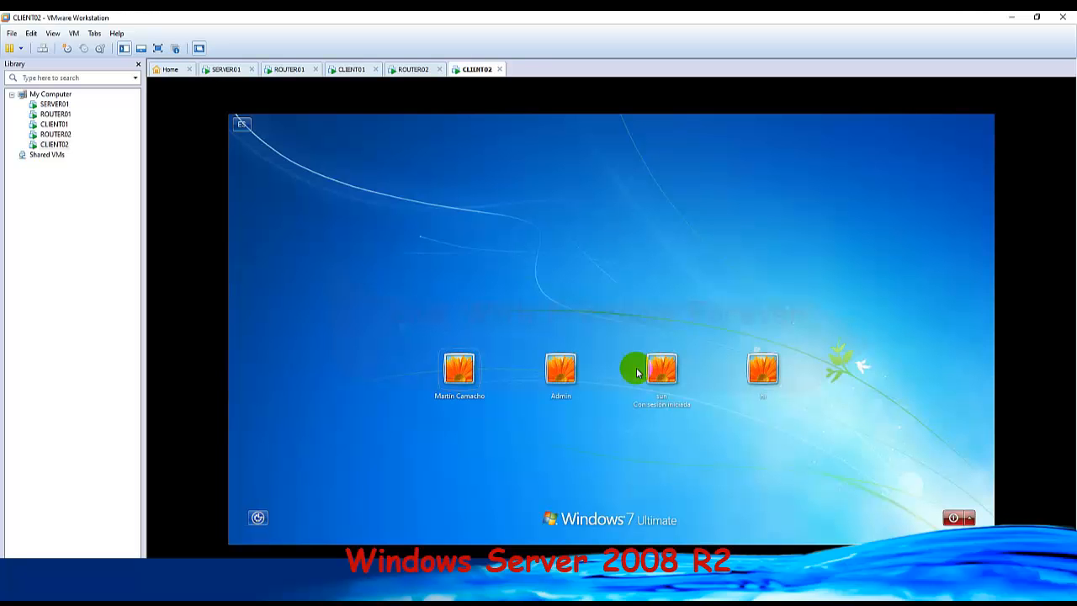
left_click(763, 374)
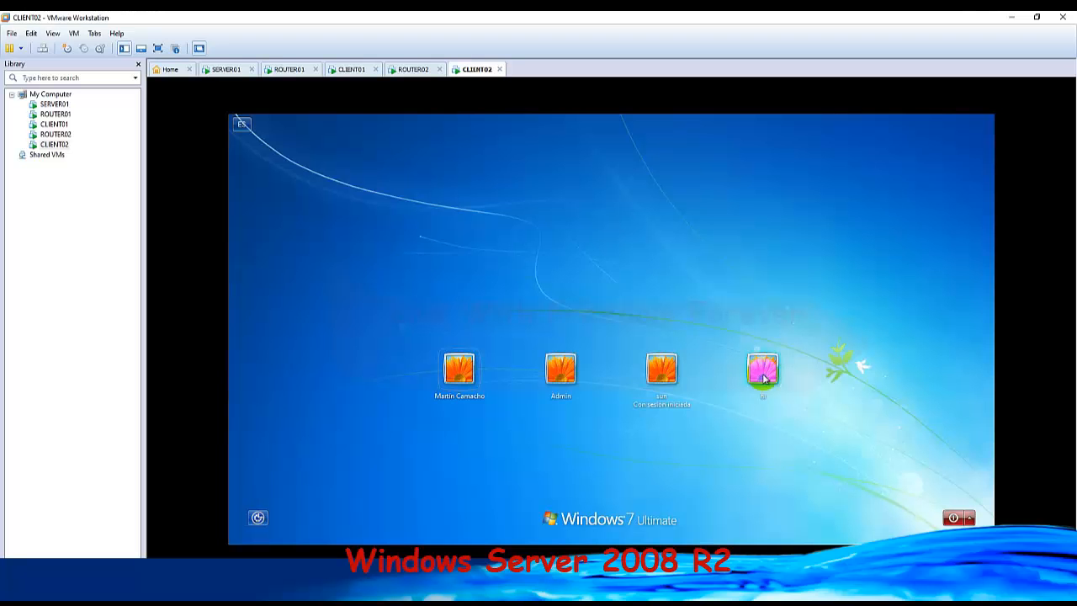
left_click(764, 378)
left_click(595, 390)
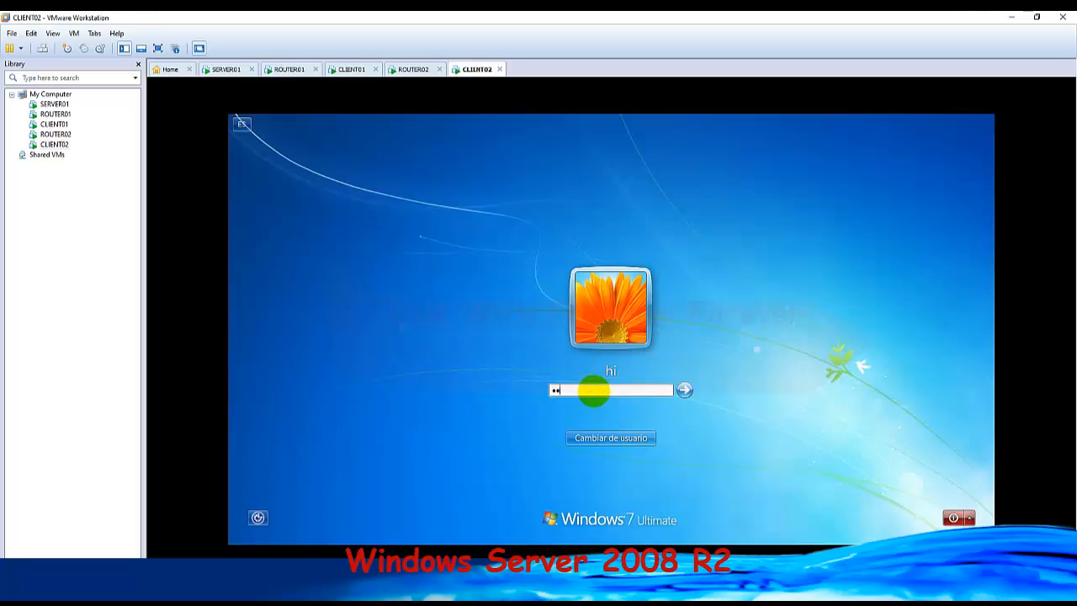
type("••••••")
key("Return")
key("Return")
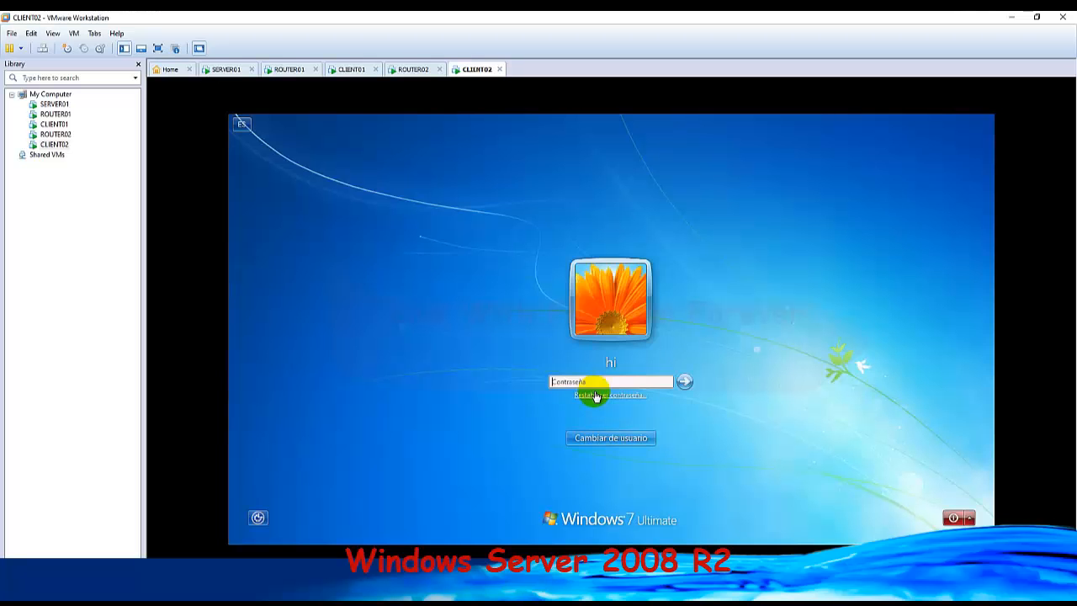
type("•••")
key("Return")
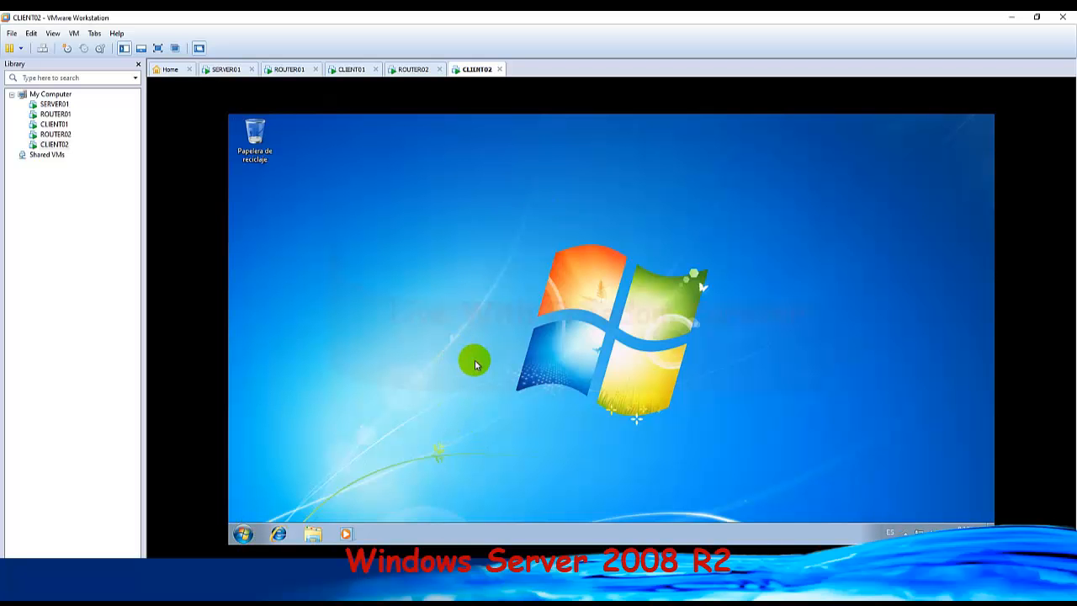
Copy the server path from the Run dialog on SERVER01 and run \\200.200.100.50 on CLIENT02 to test share access.
key("super+r")
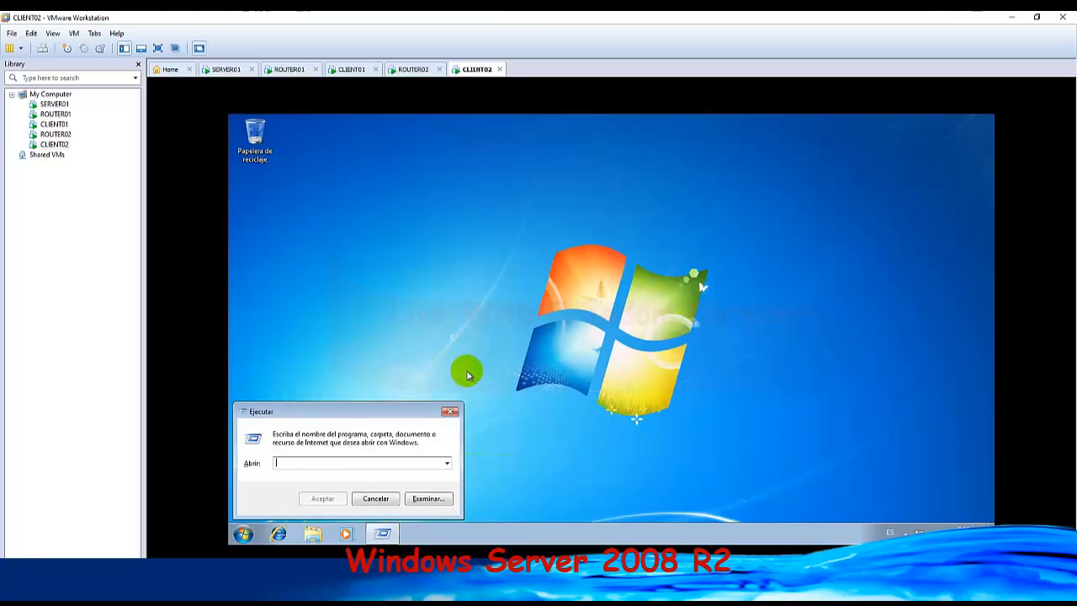
right_click(354, 464)
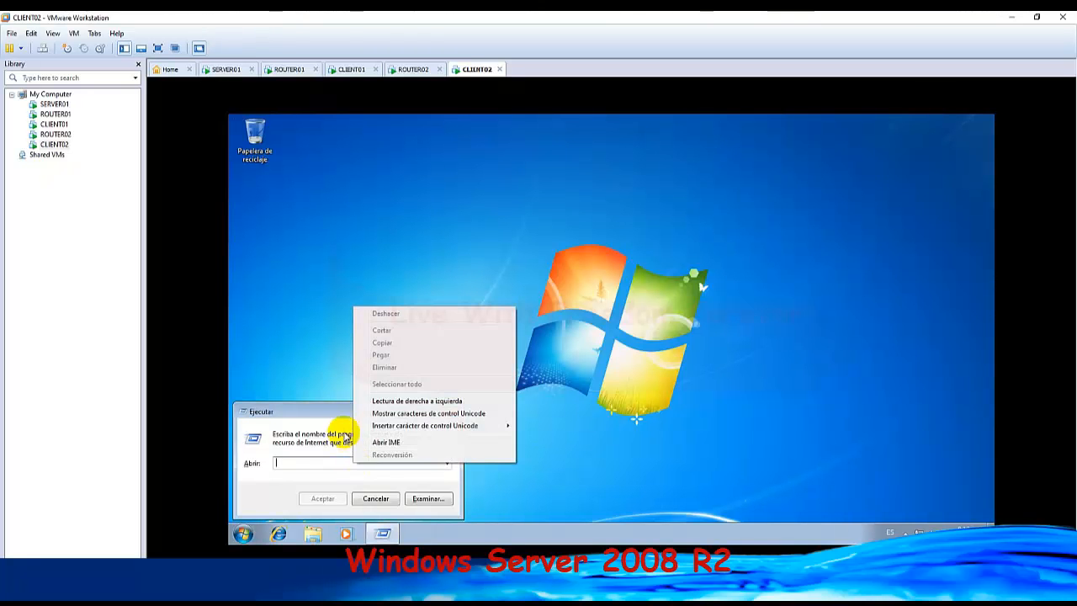
left_click(294, 300)
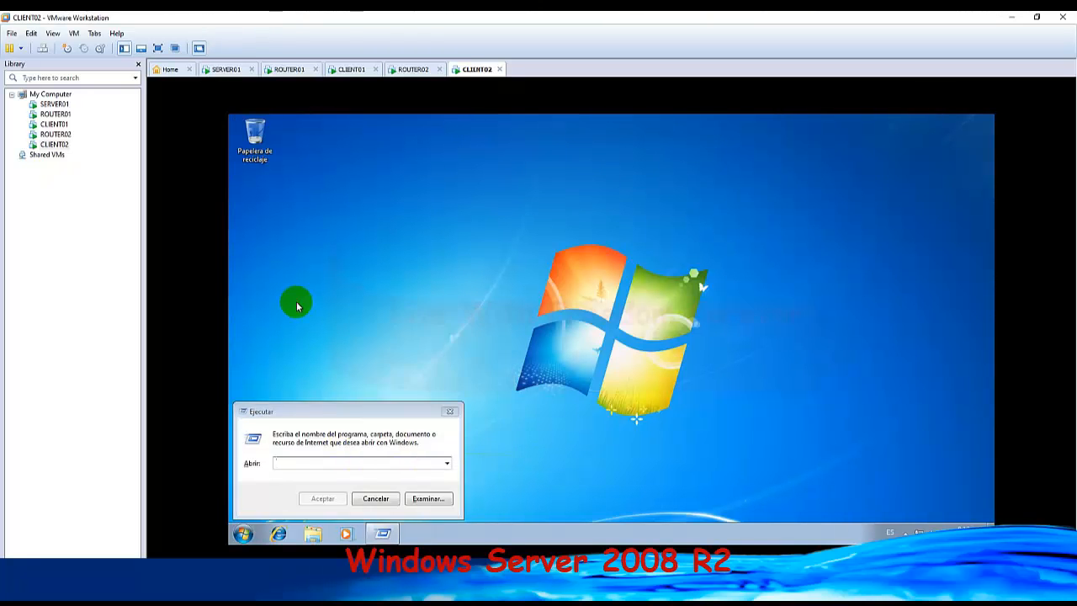
left_click(222, 68)
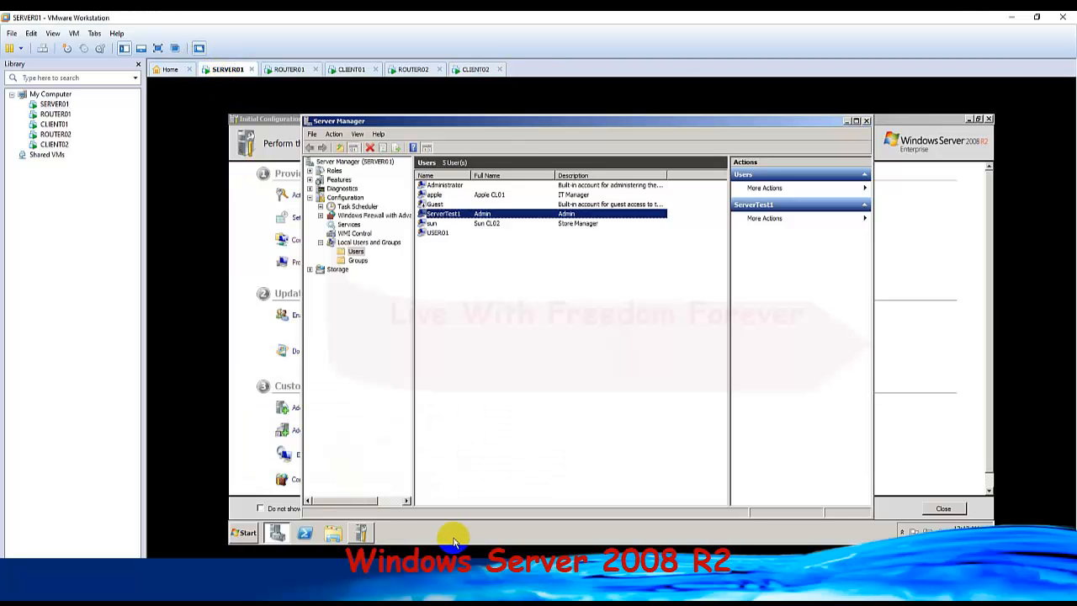
key("super+r")
key("ctrl+c")
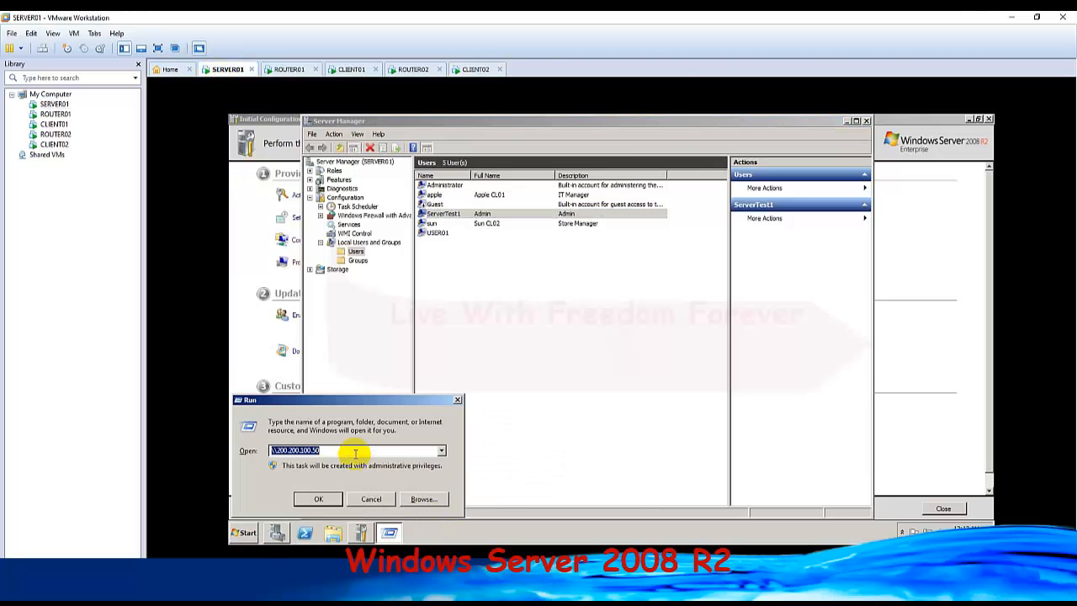
left_click(468, 68)
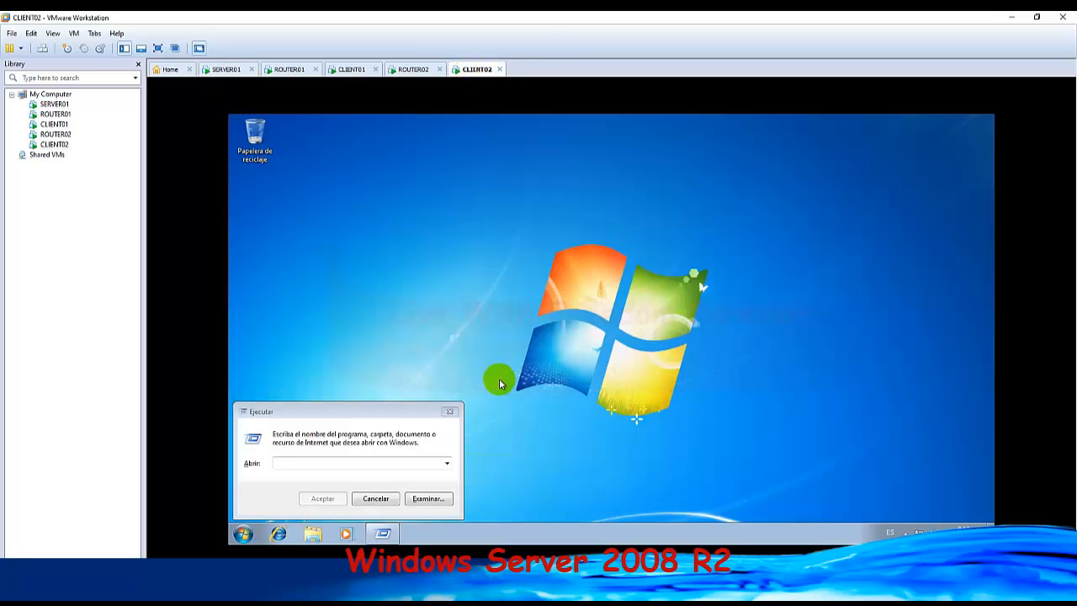
left_click(361, 462)
key("ctrl+v")
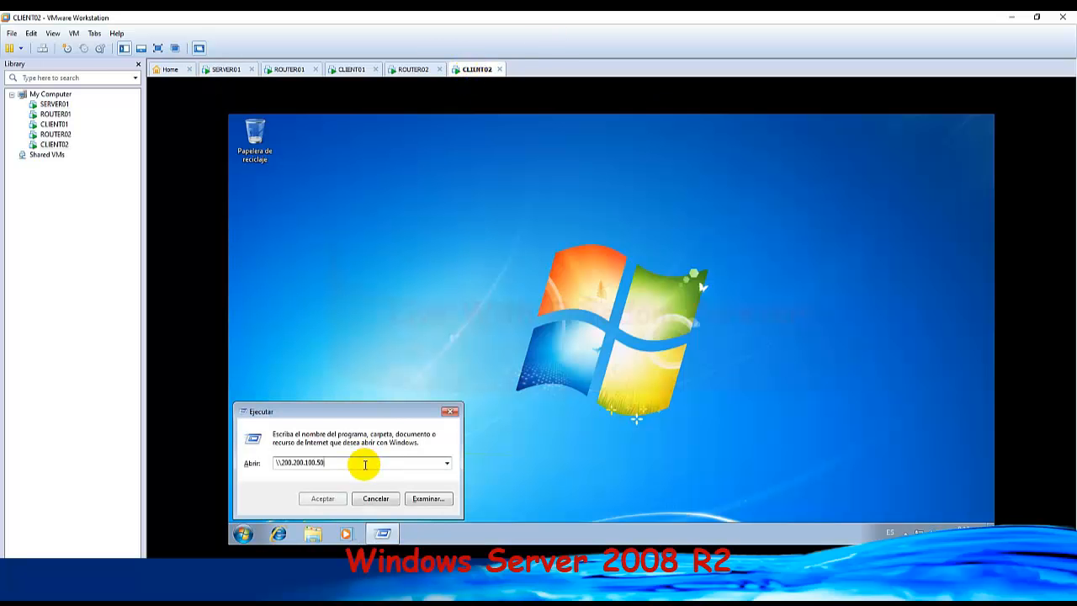
left_click(325, 498)
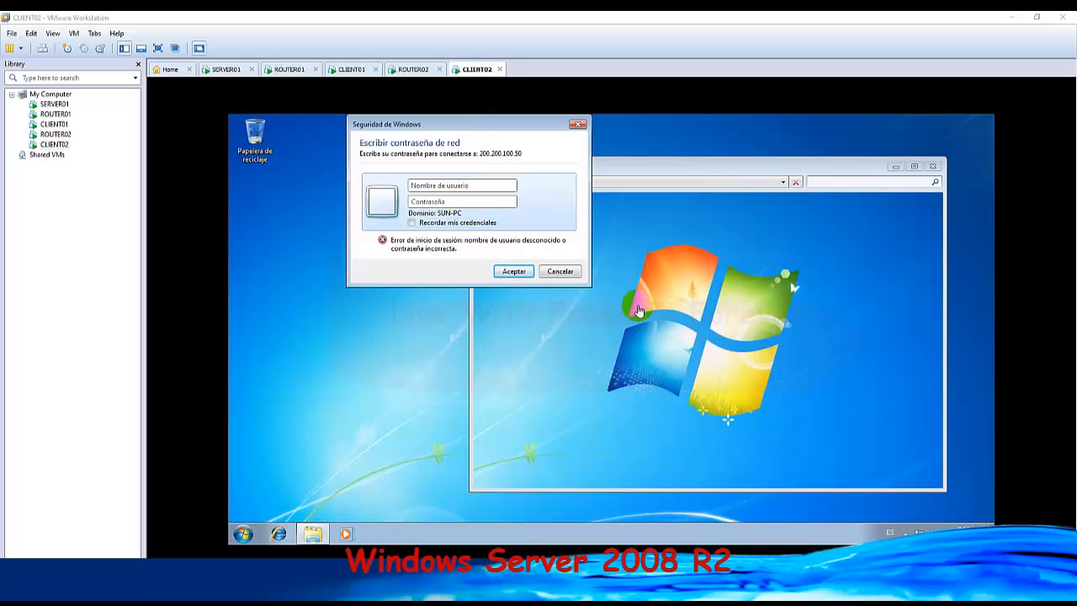
Check the Users list on SERVER01 for a matching account, and cancel the network credentials prompt on CLIENT02.
left_click(225, 71)
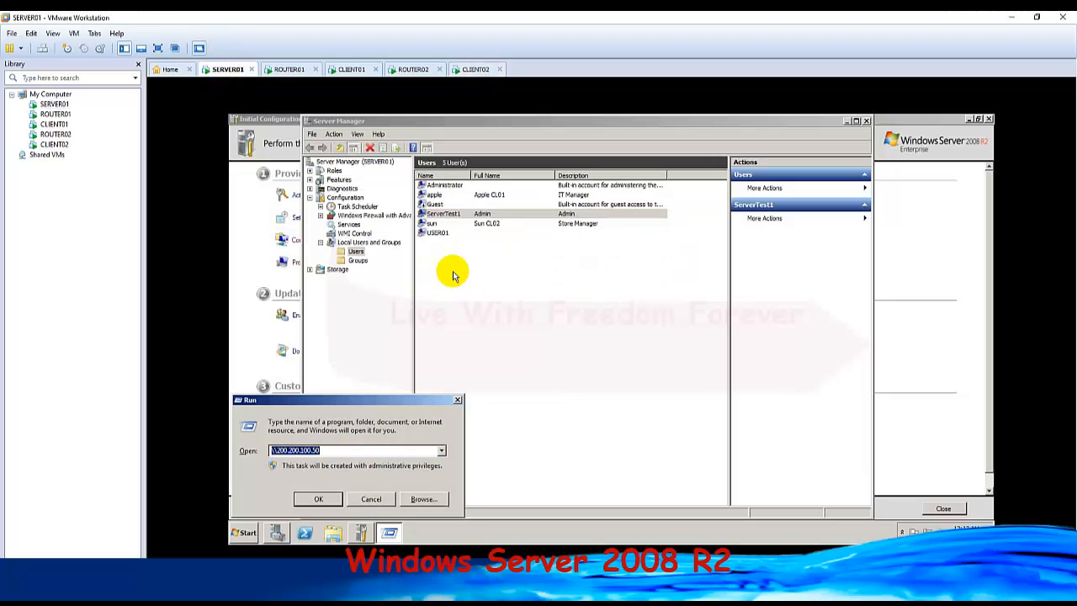
left_click(434, 224)
left_click(435, 195)
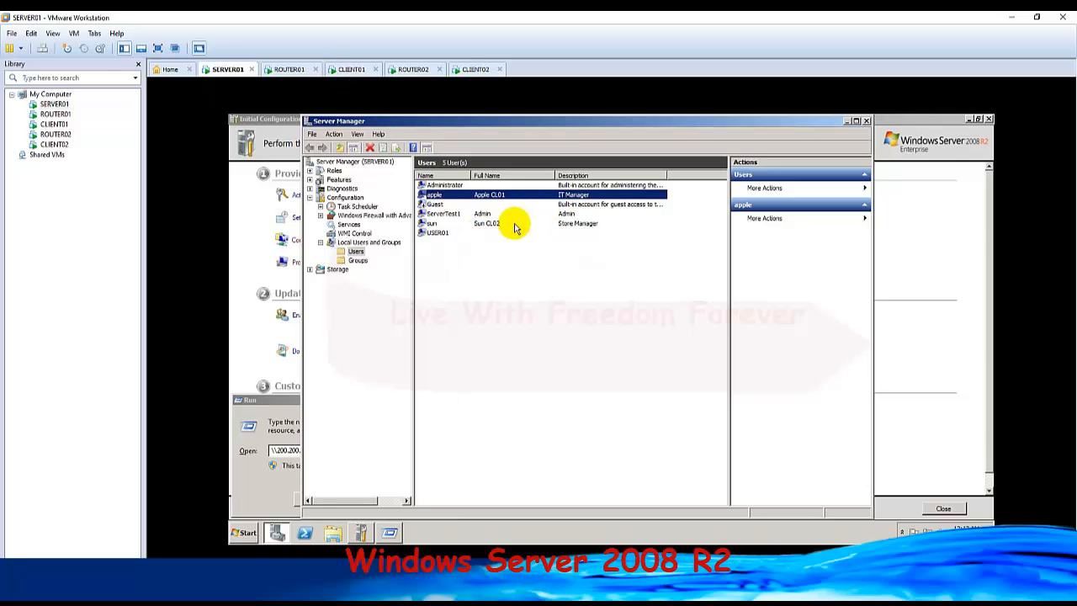
left_click(289, 69)
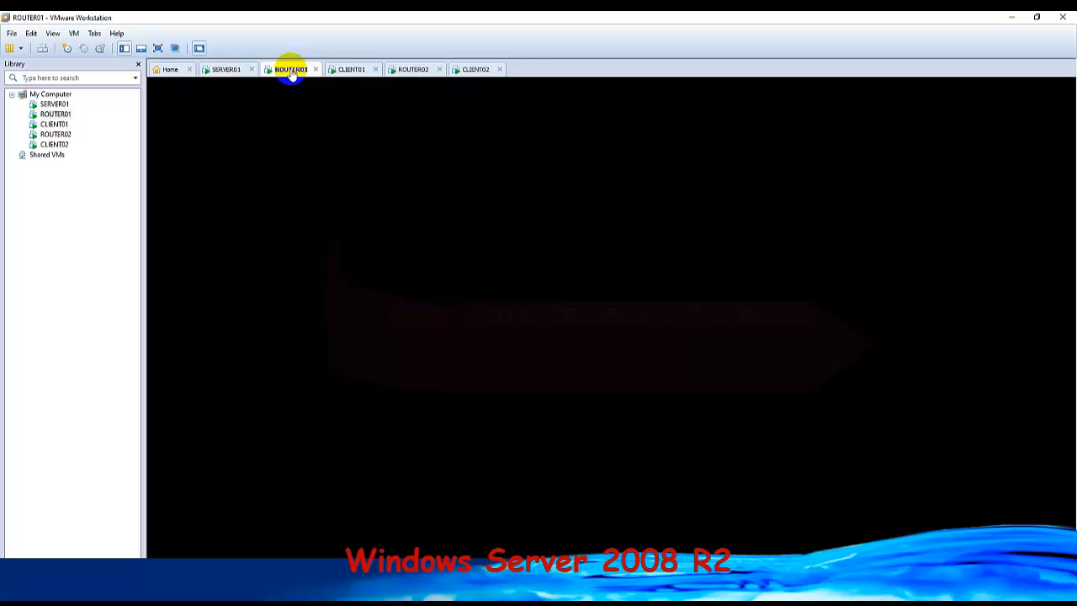
left_click(346, 69)
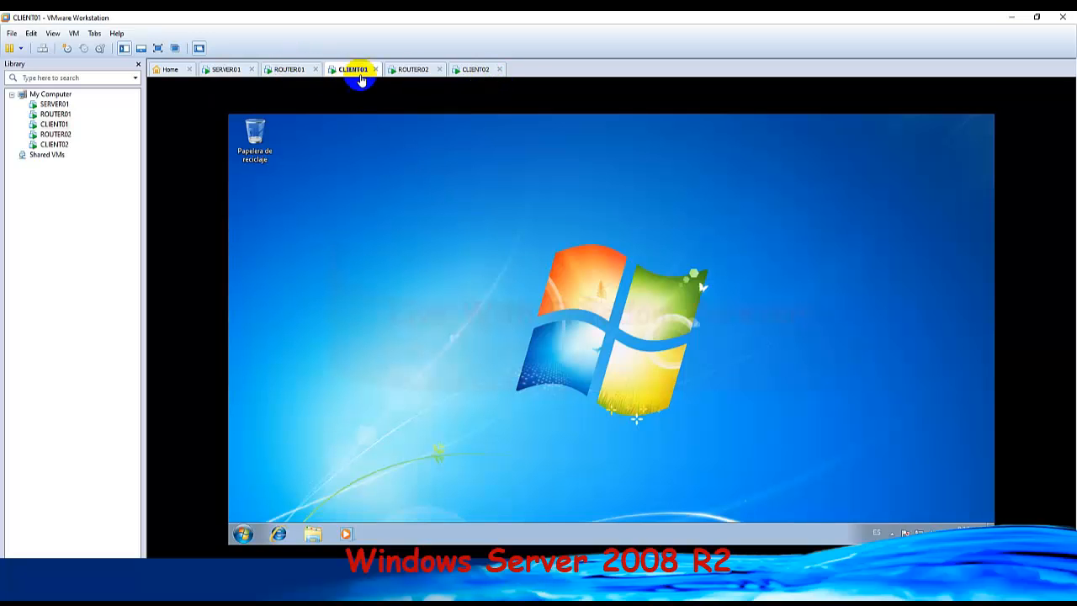
left_click(475, 69)
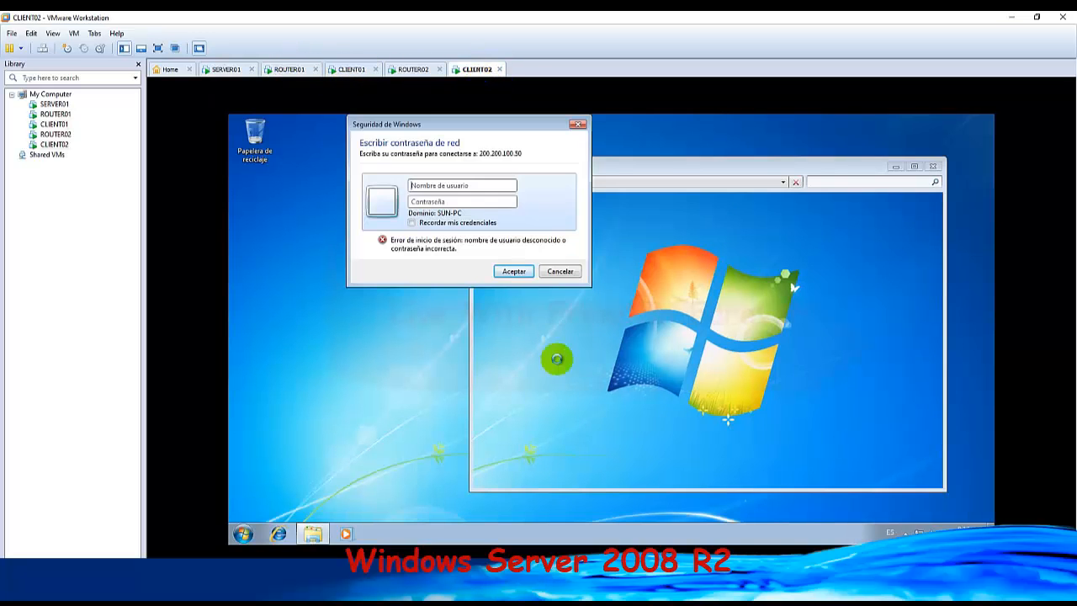
left_click(560, 271)
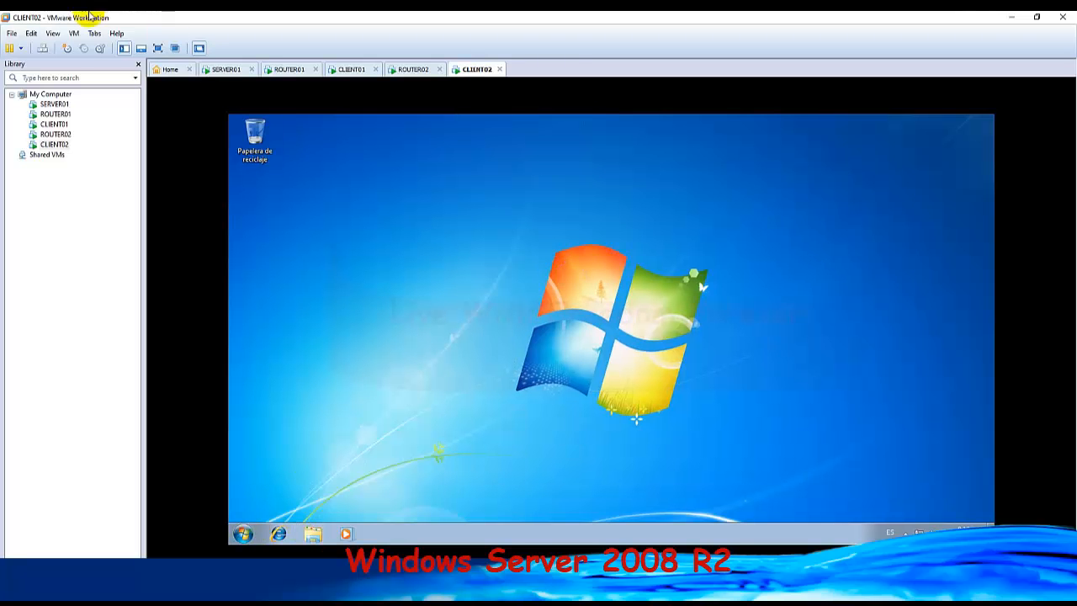
Switch users on CLIENT02 and sign back in to the sun account with its password.
left_click(42, 48)
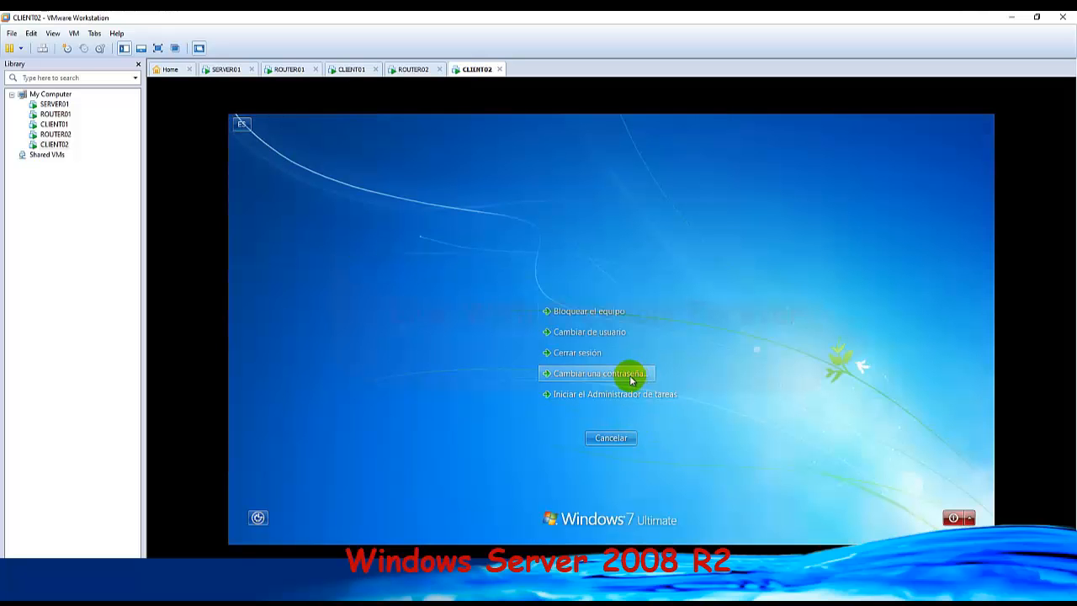
left_click(616, 334)
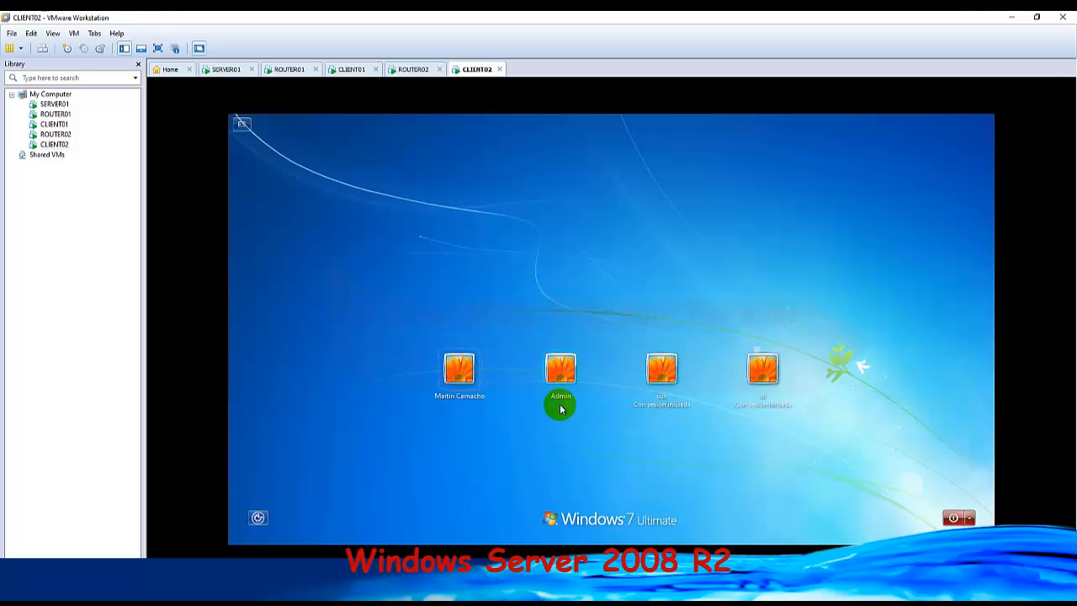
left_click(663, 375)
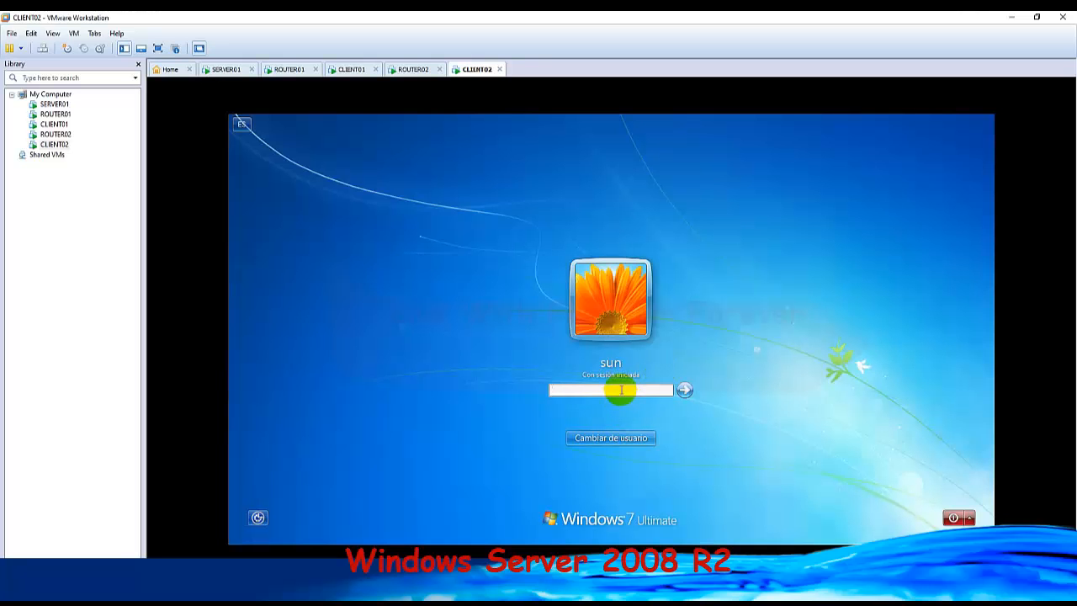
type("•••••••")
key("Return")
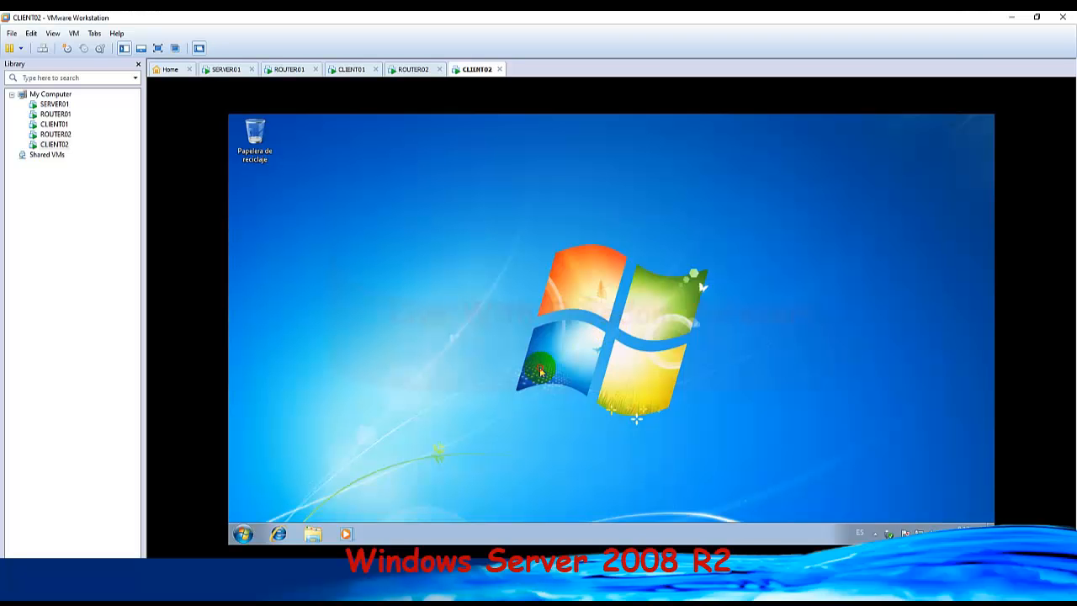
Check the server's shares from the sun session by running \\200.200.100.50, and switch to the network diagram in Photos.
left_click(439, 402)
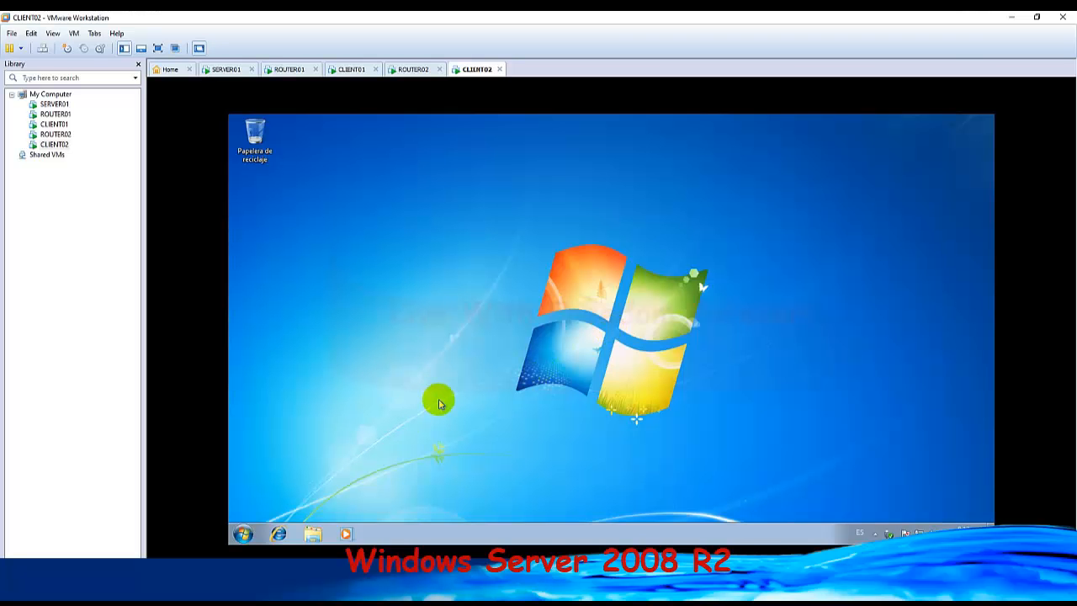
key("super+r")
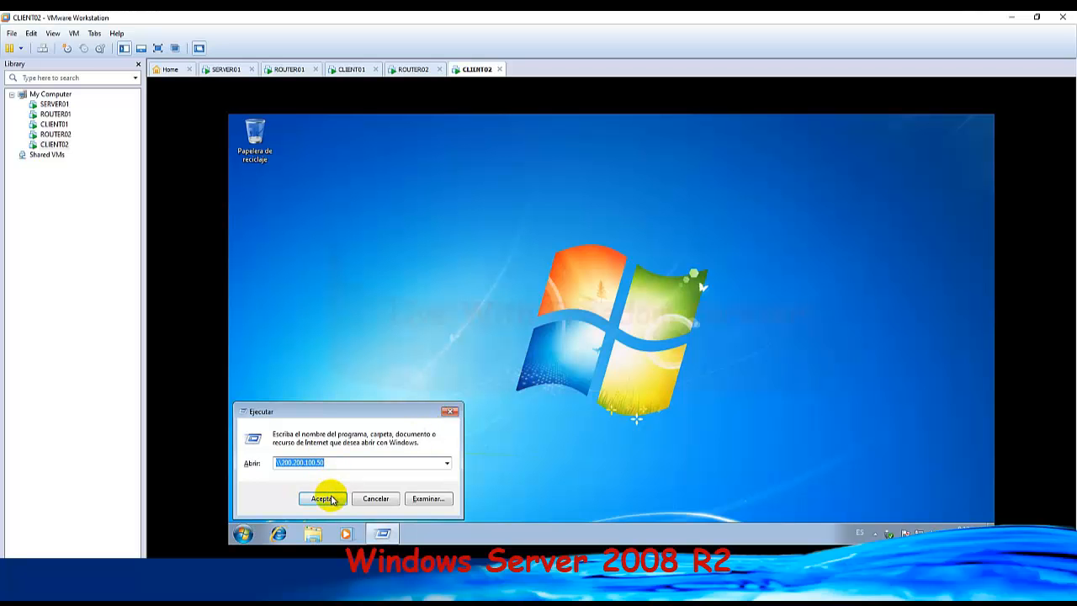
left_click(324, 498)
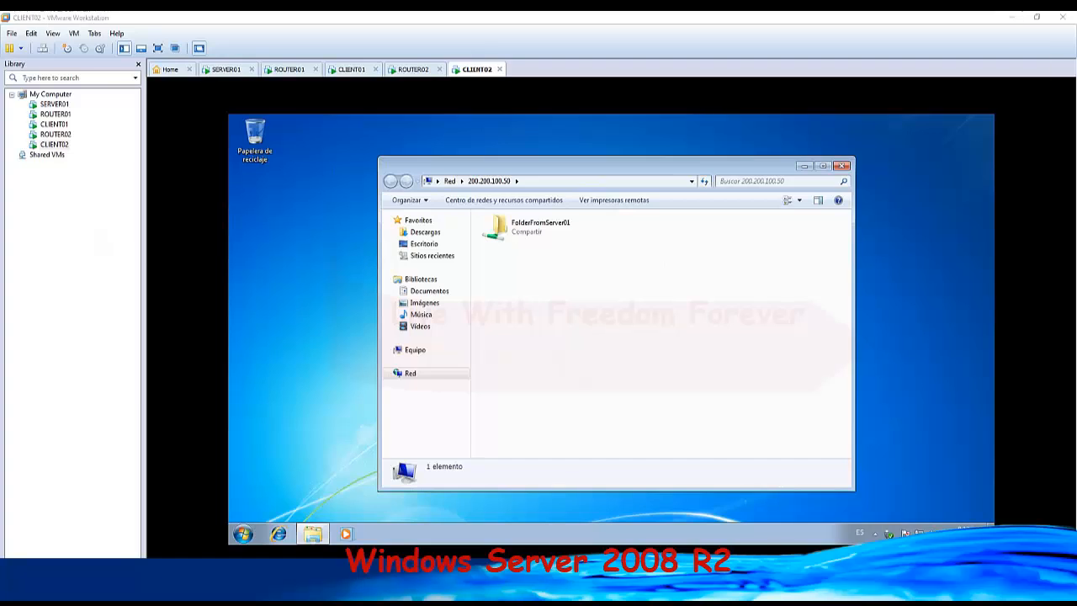
left_click(471, 589)
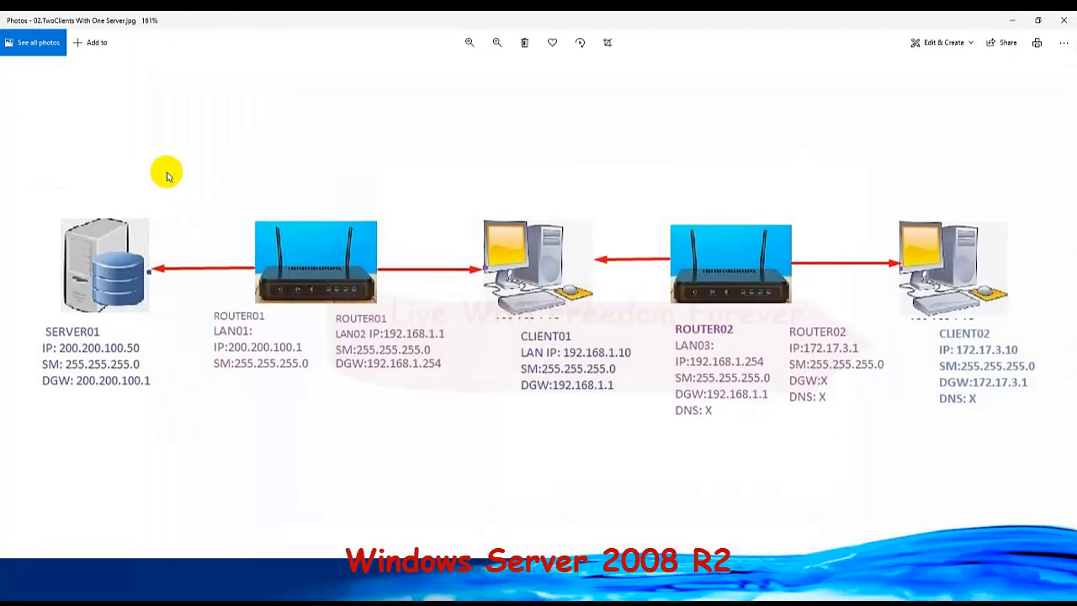